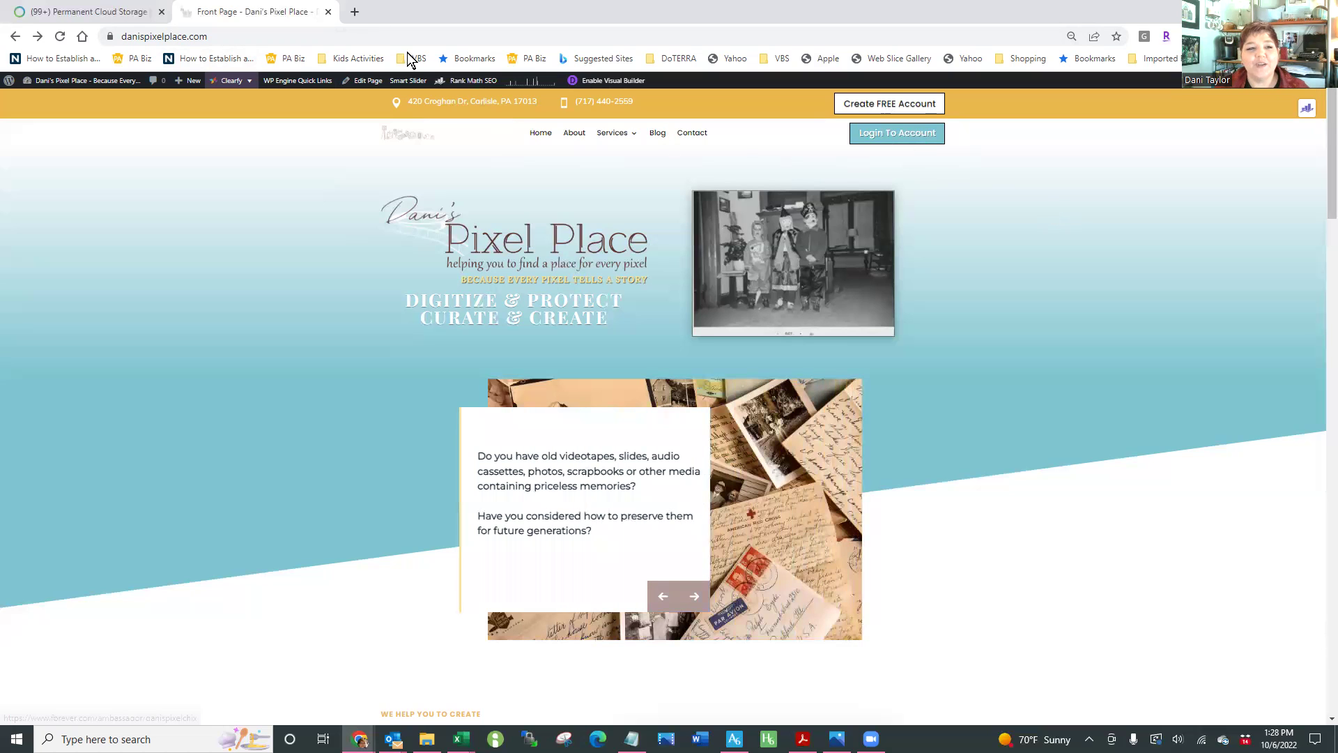
Move the site tab aside and bring up the FOREVER home page
drag(248, 20, 403, 0)
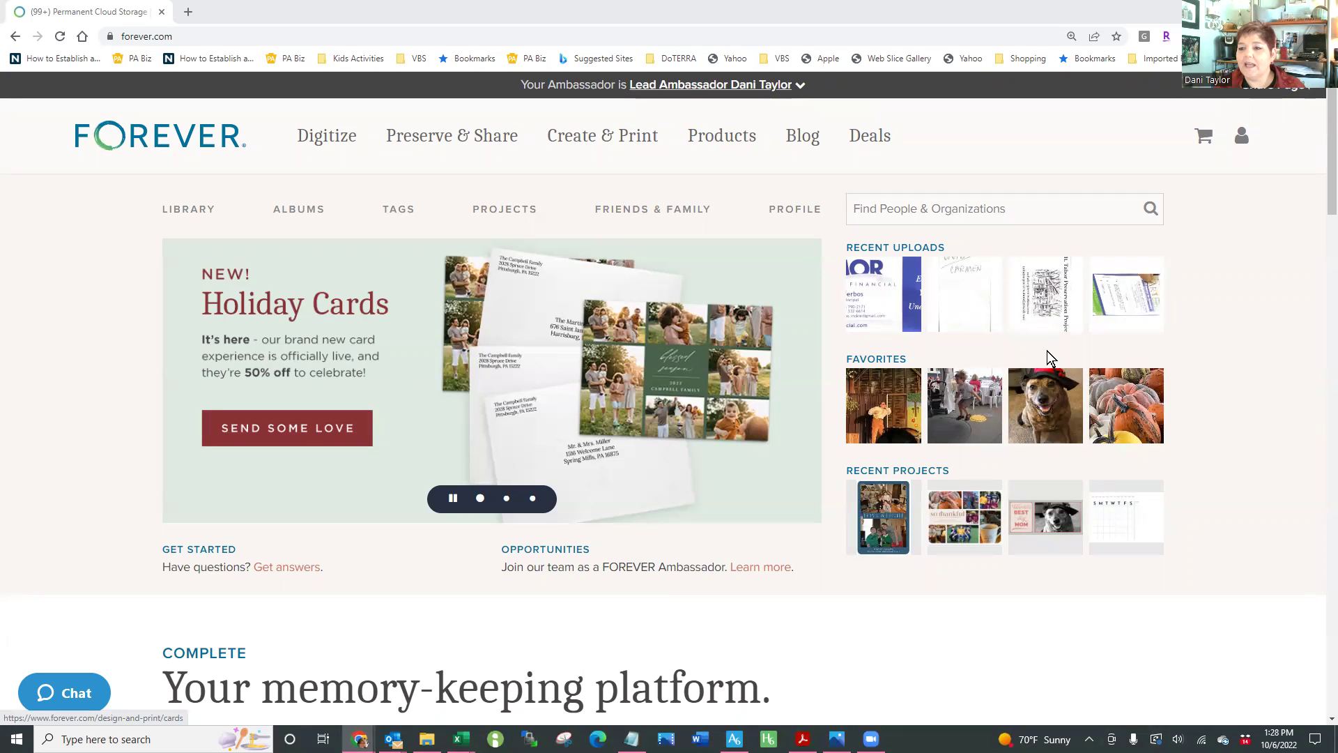
Start a new contact from the Address Book page in My Account settings
click(1240, 136)
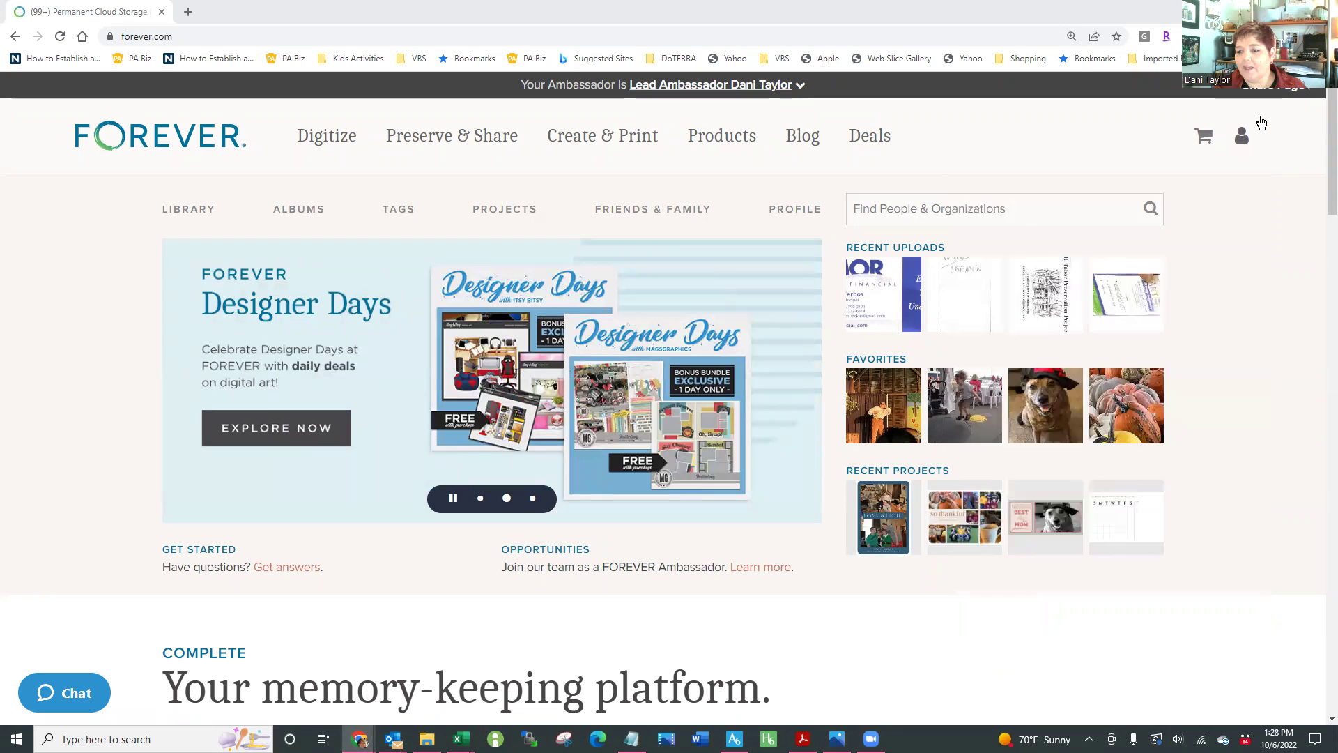
mouse_move(1240, 134)
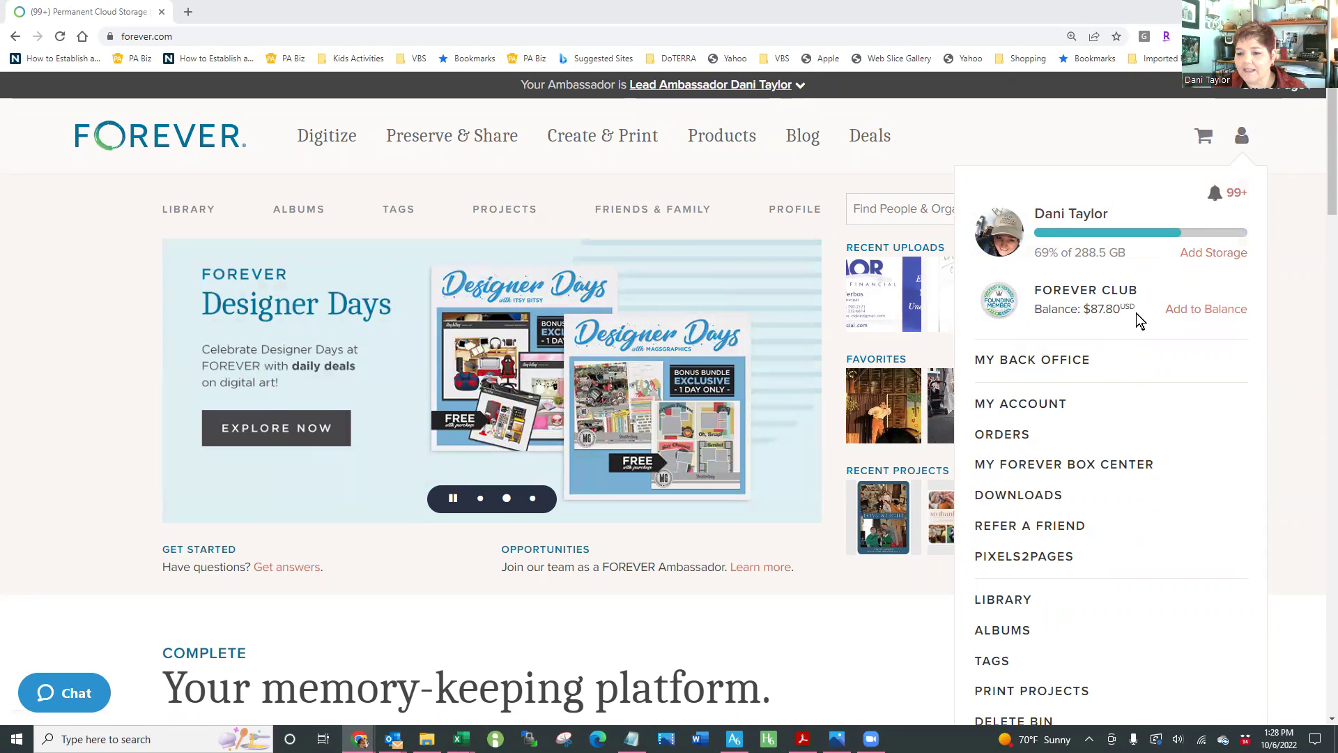
click(1024, 404)
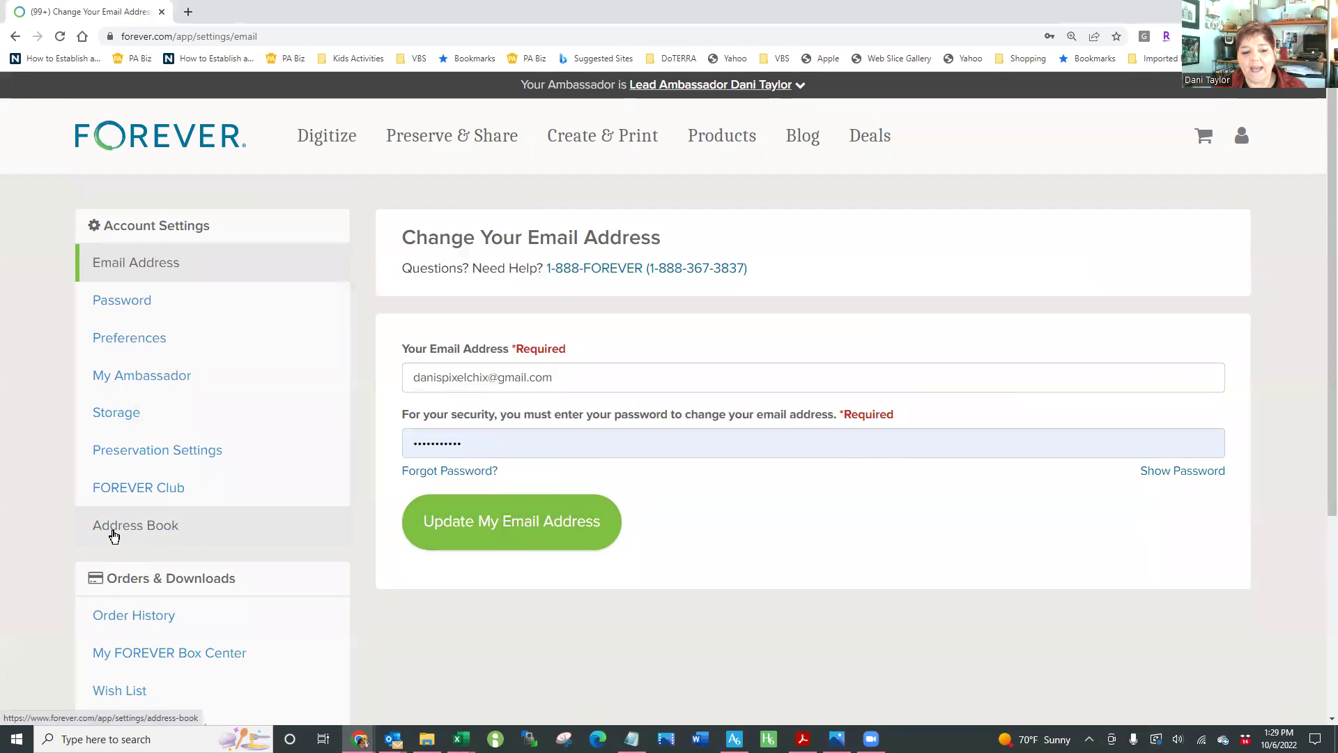
click(114, 535)
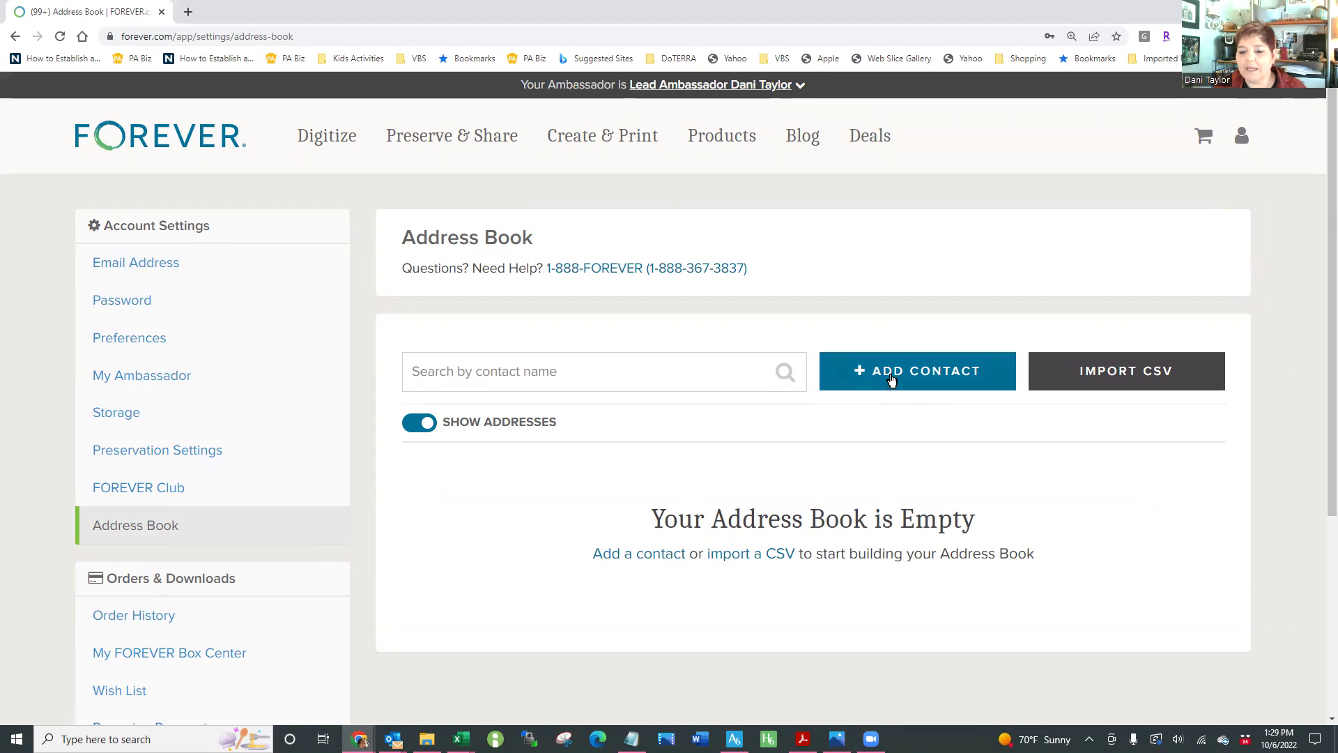
click(891, 375)
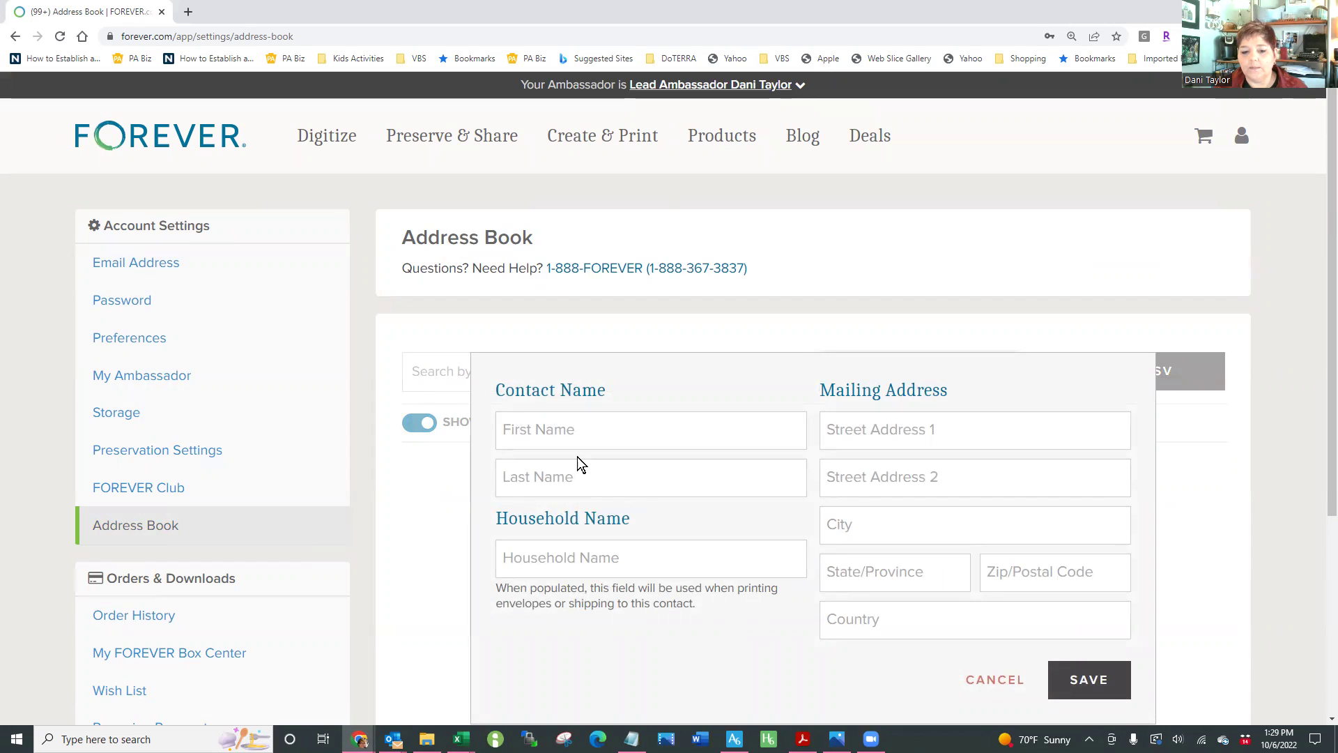
Enter the contact's first name, last name and family household name
click(581, 558)
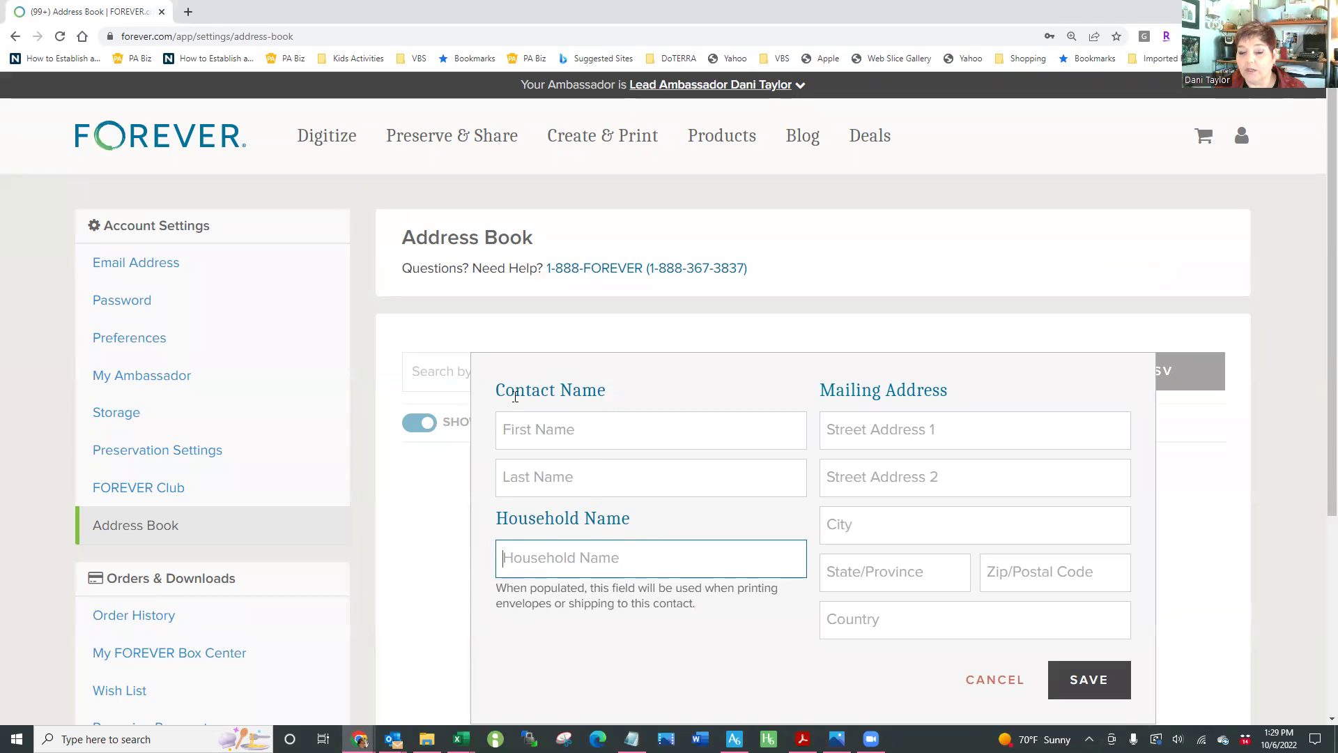
click(652, 435)
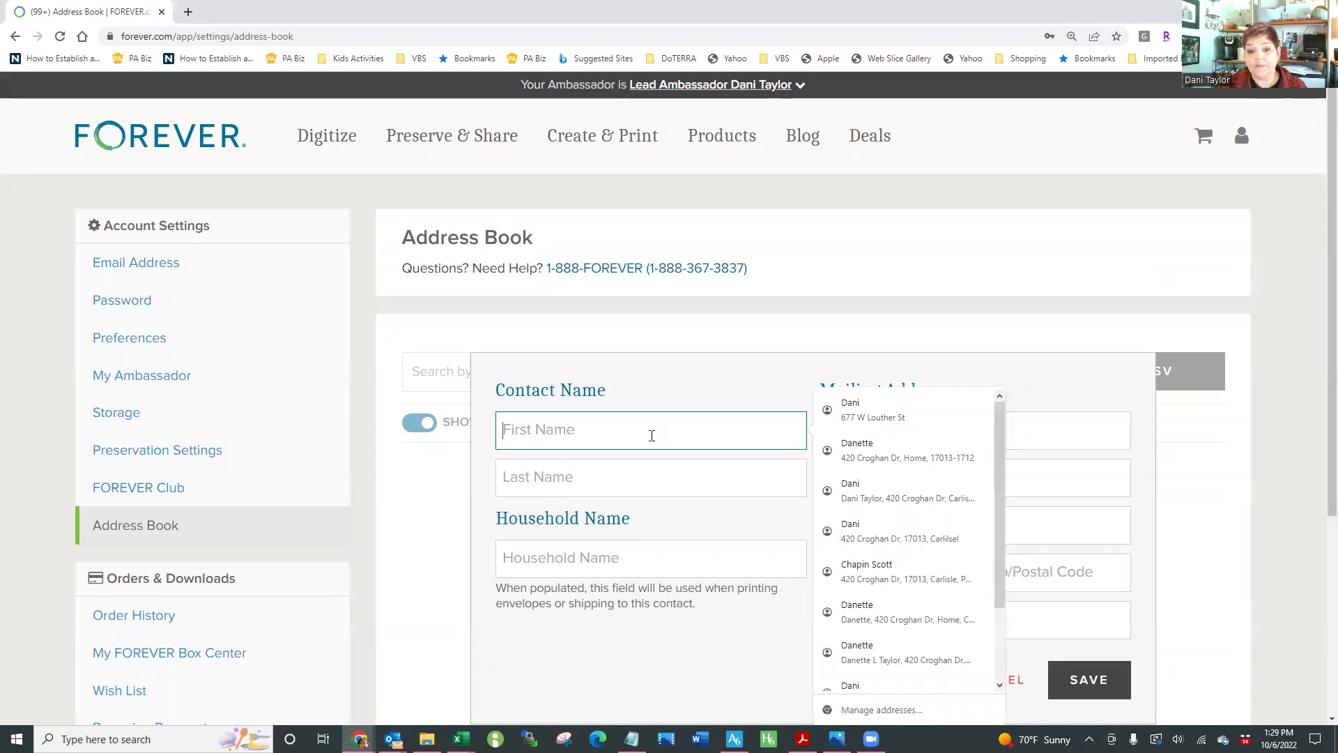
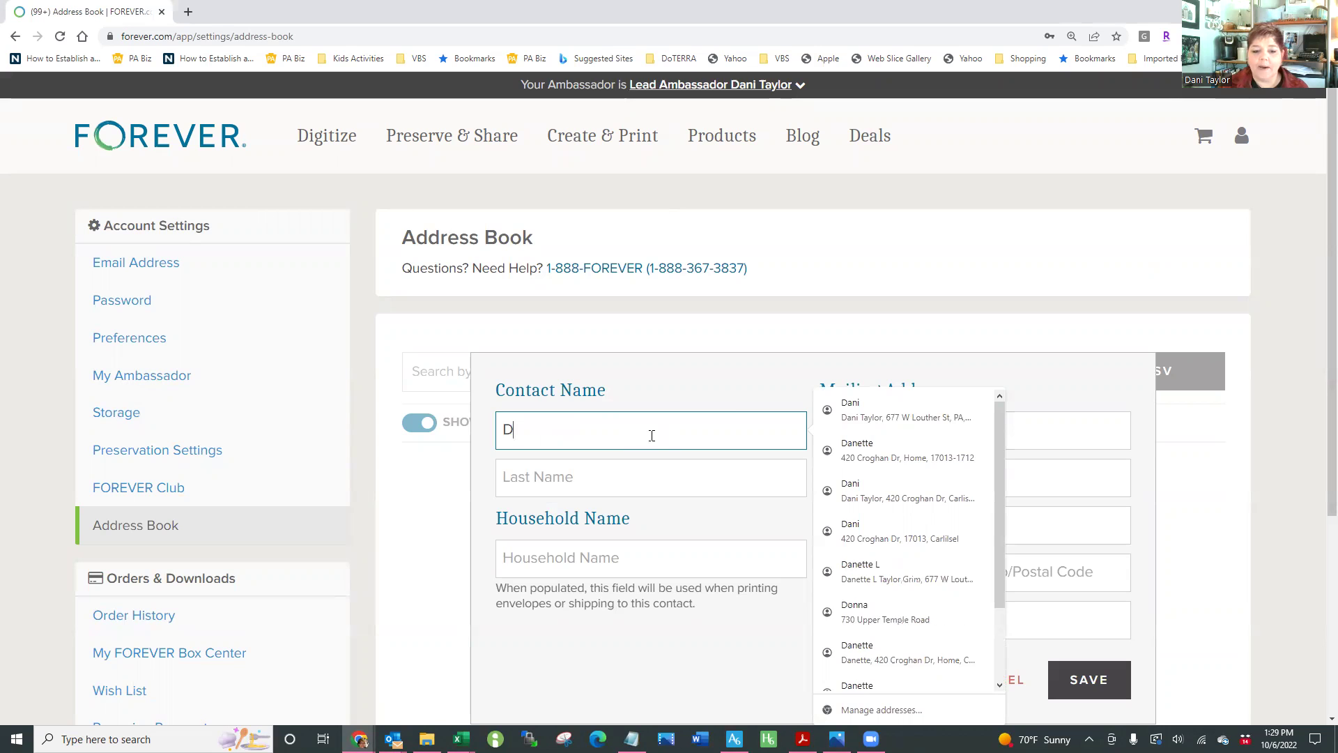
key(Tab)
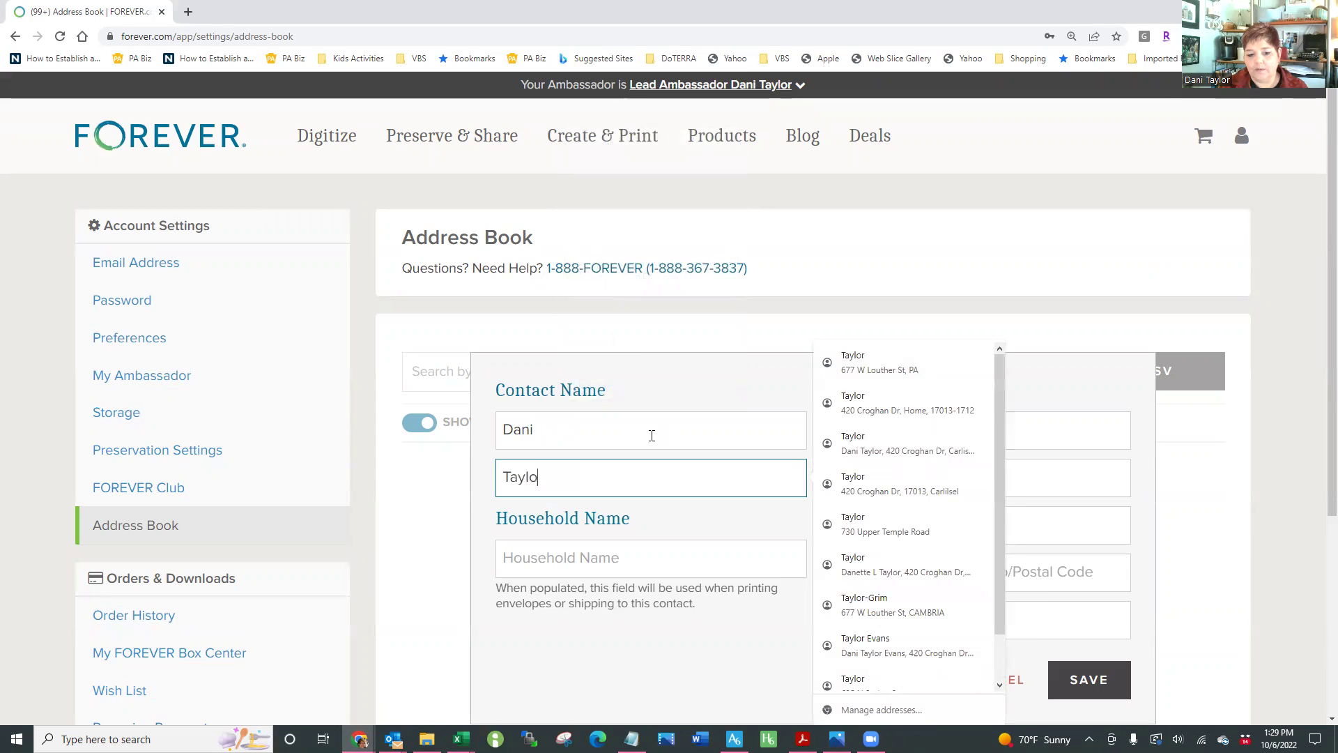
key(Tab)
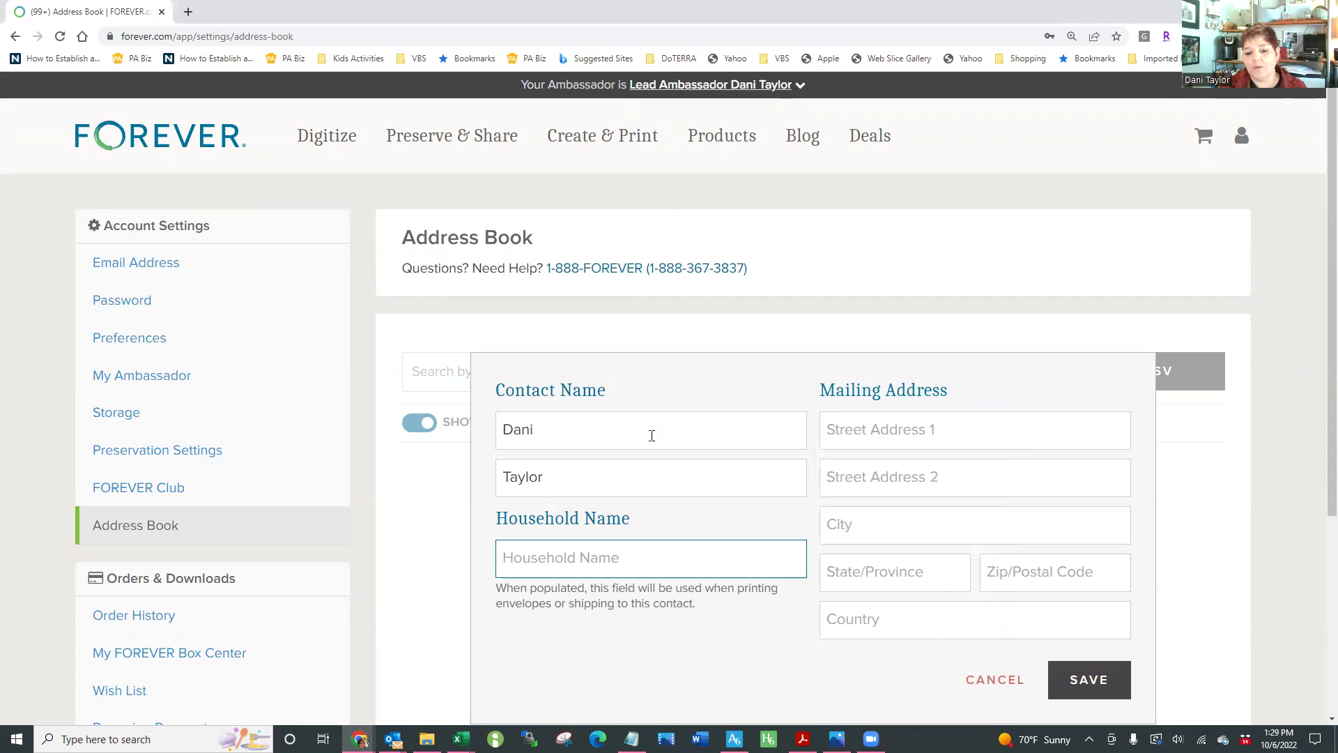
text(The )
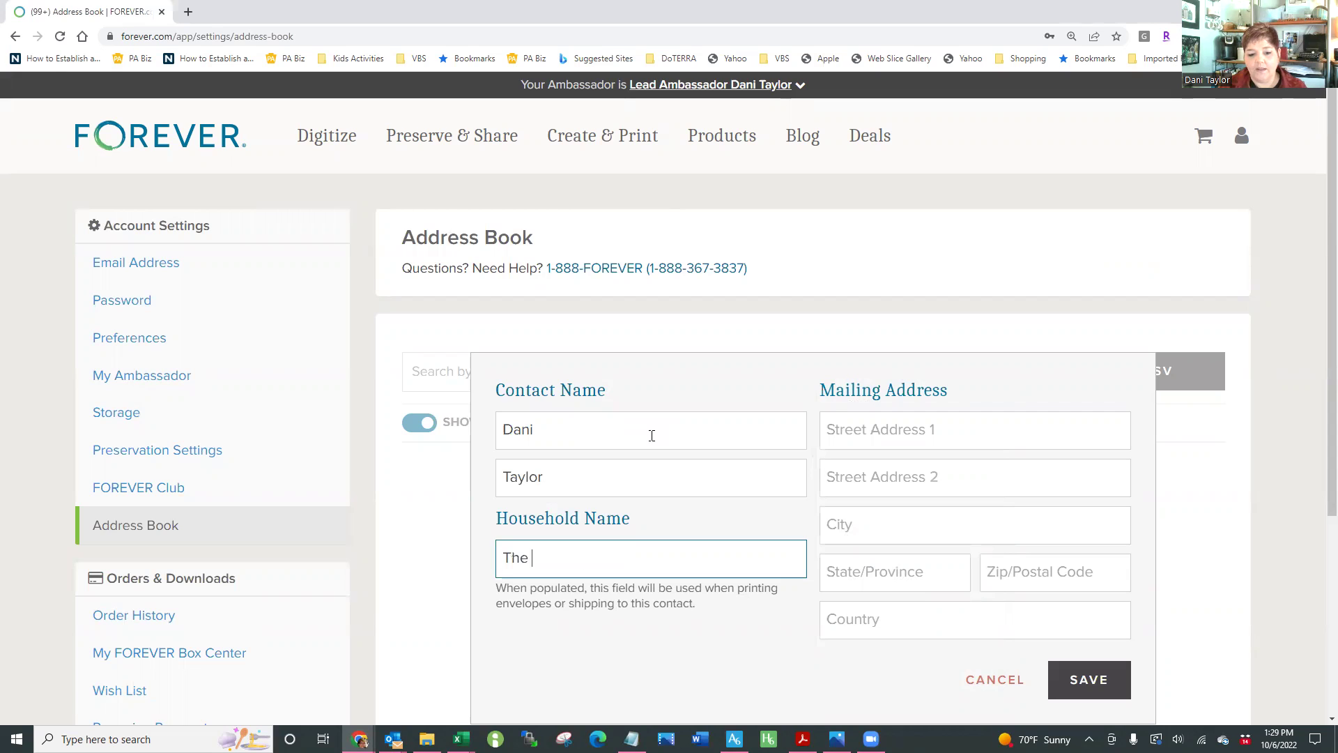
text(Taylor-)
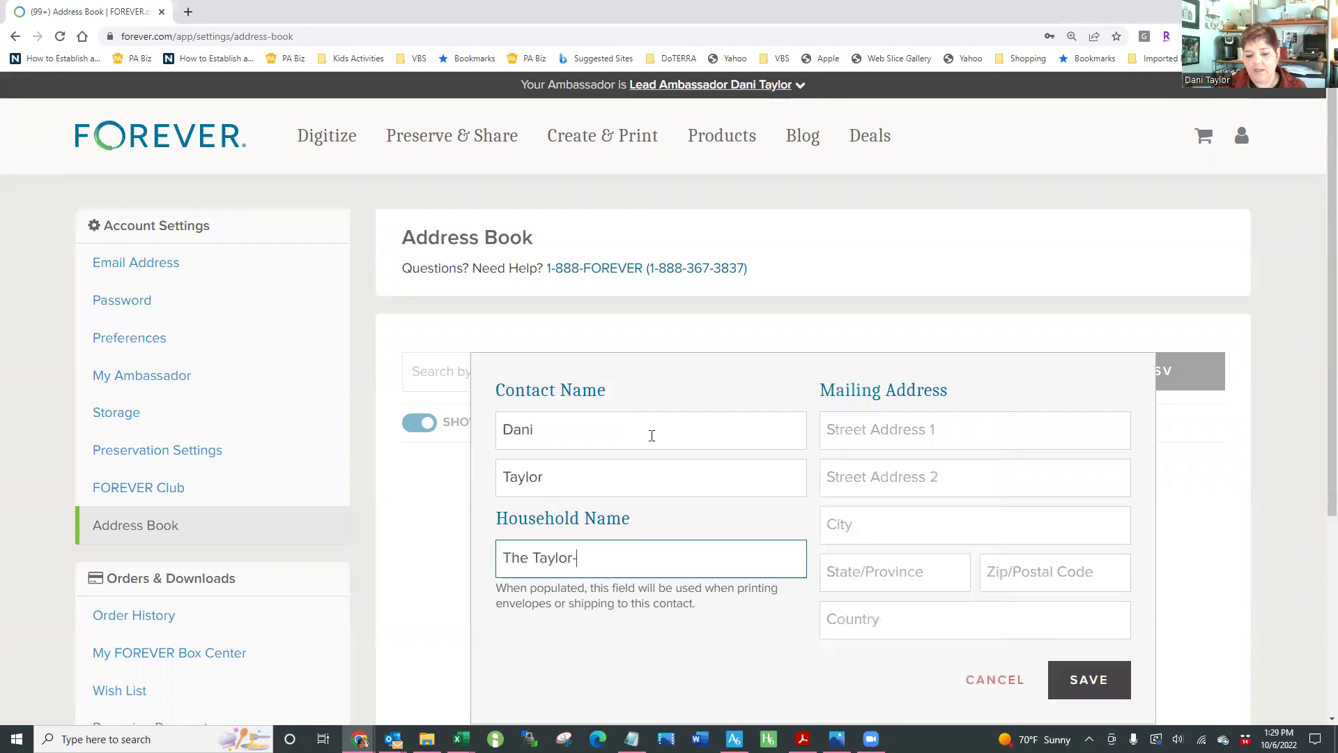
text(Evans Family)
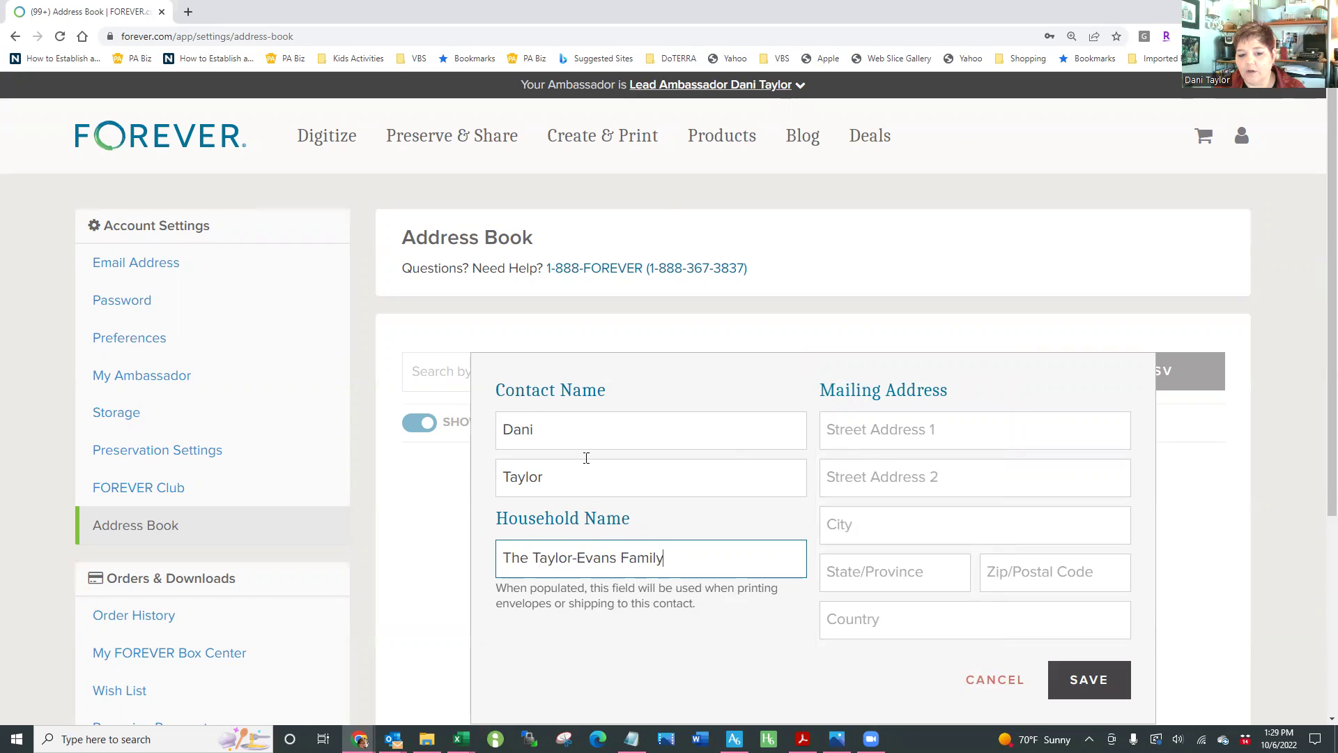
Enter the contact's street, city, state and corrected zip code, then save the contact
click(868, 431)
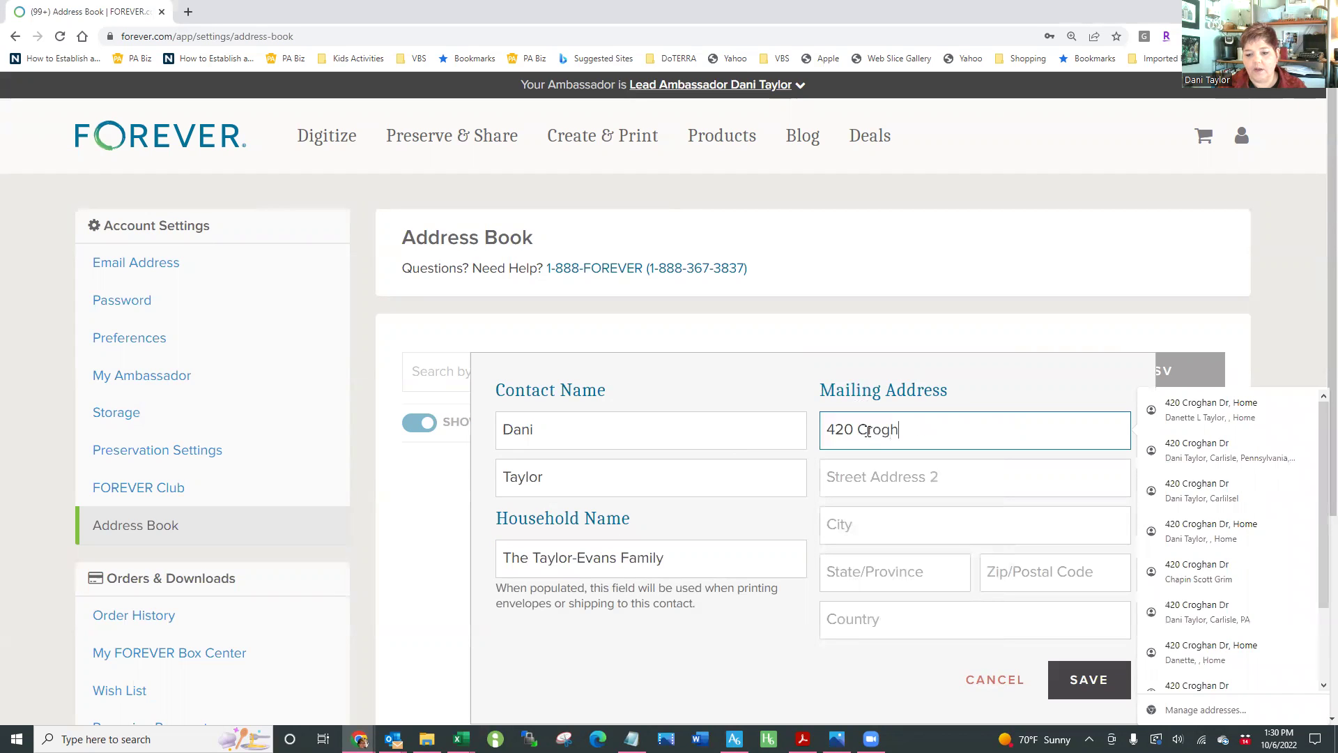
key(Tab)
key(Tab)
text(C)
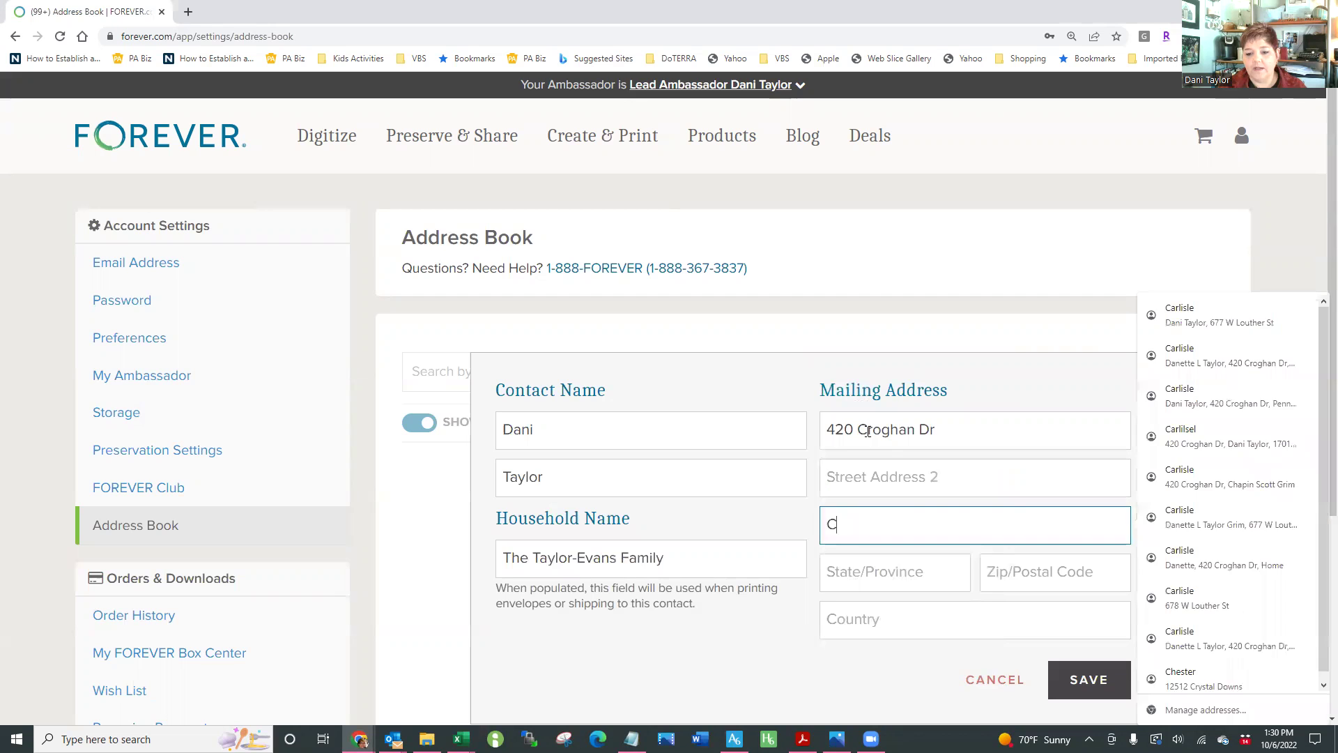
text(arlisle)
key(Tab)
text(PA)
key(Tab)
text(701)
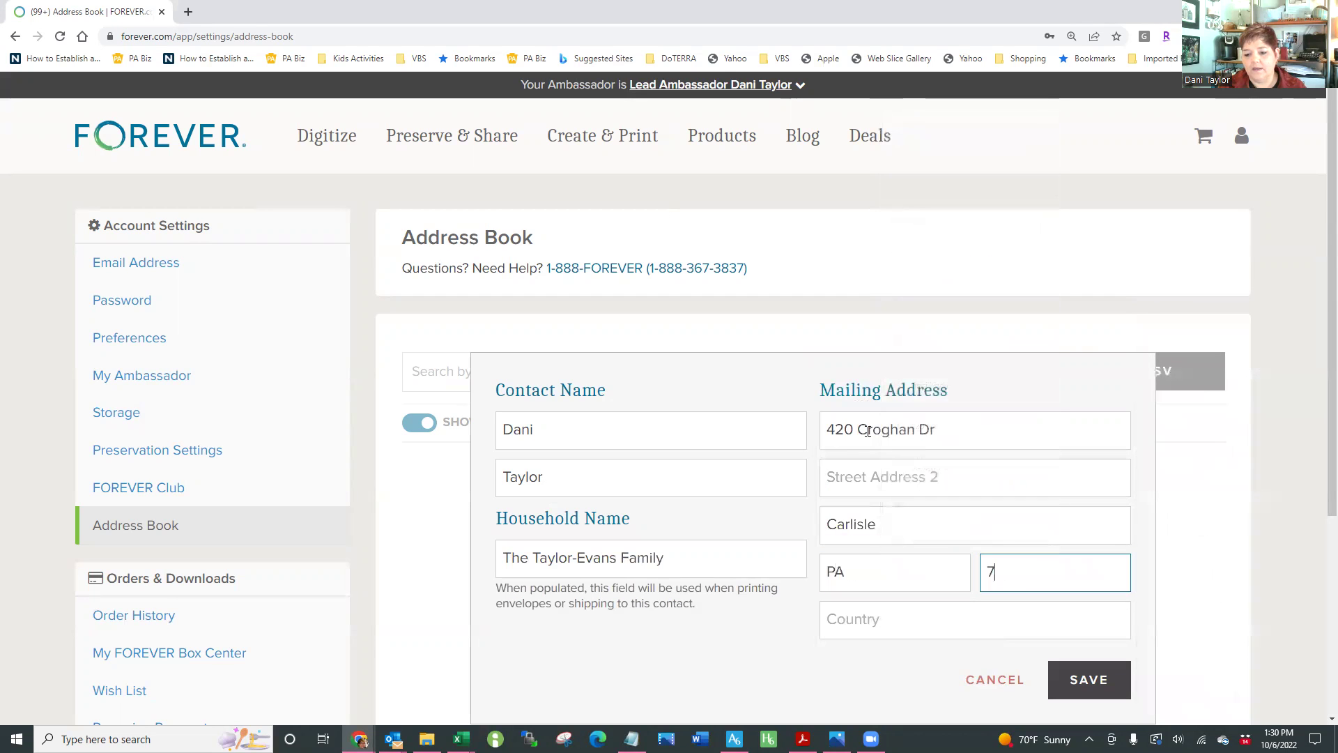
key(BackSpace)
key(BackSpace)
key(BackSpace)
text(17013)
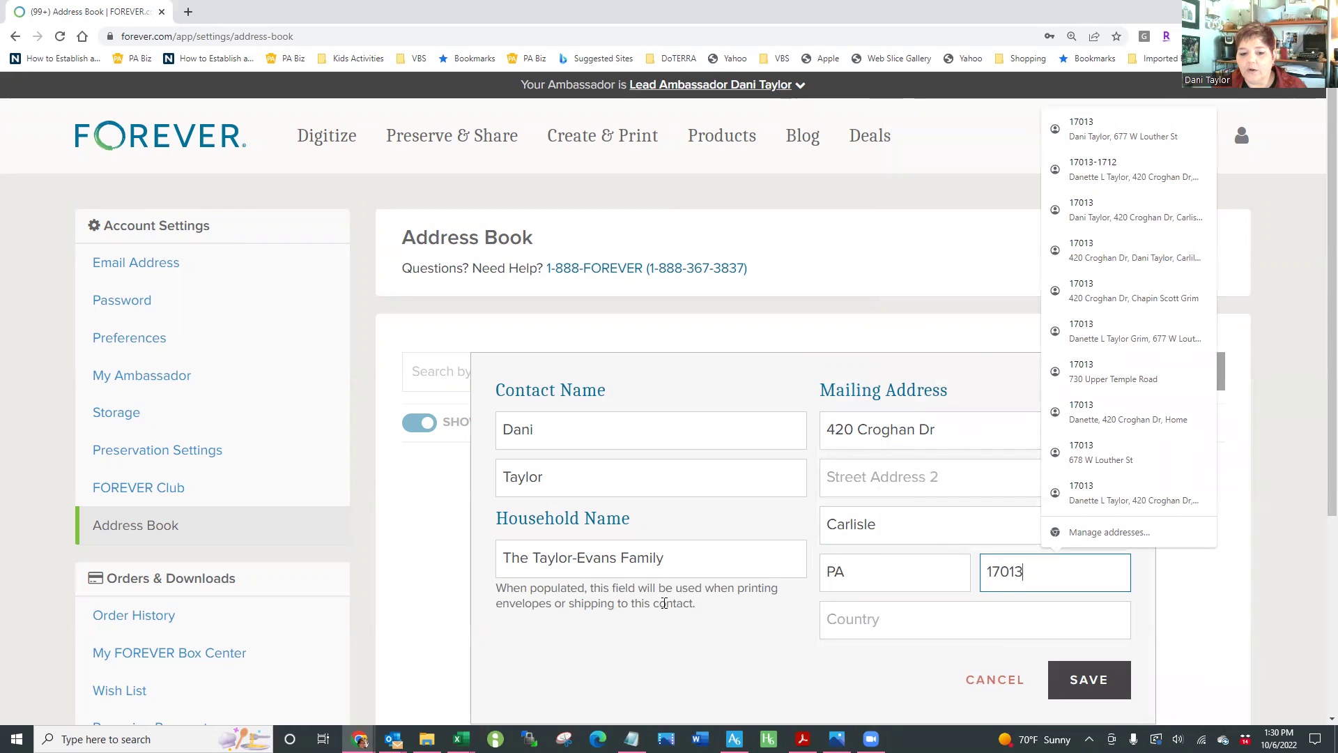
click(755, 659)
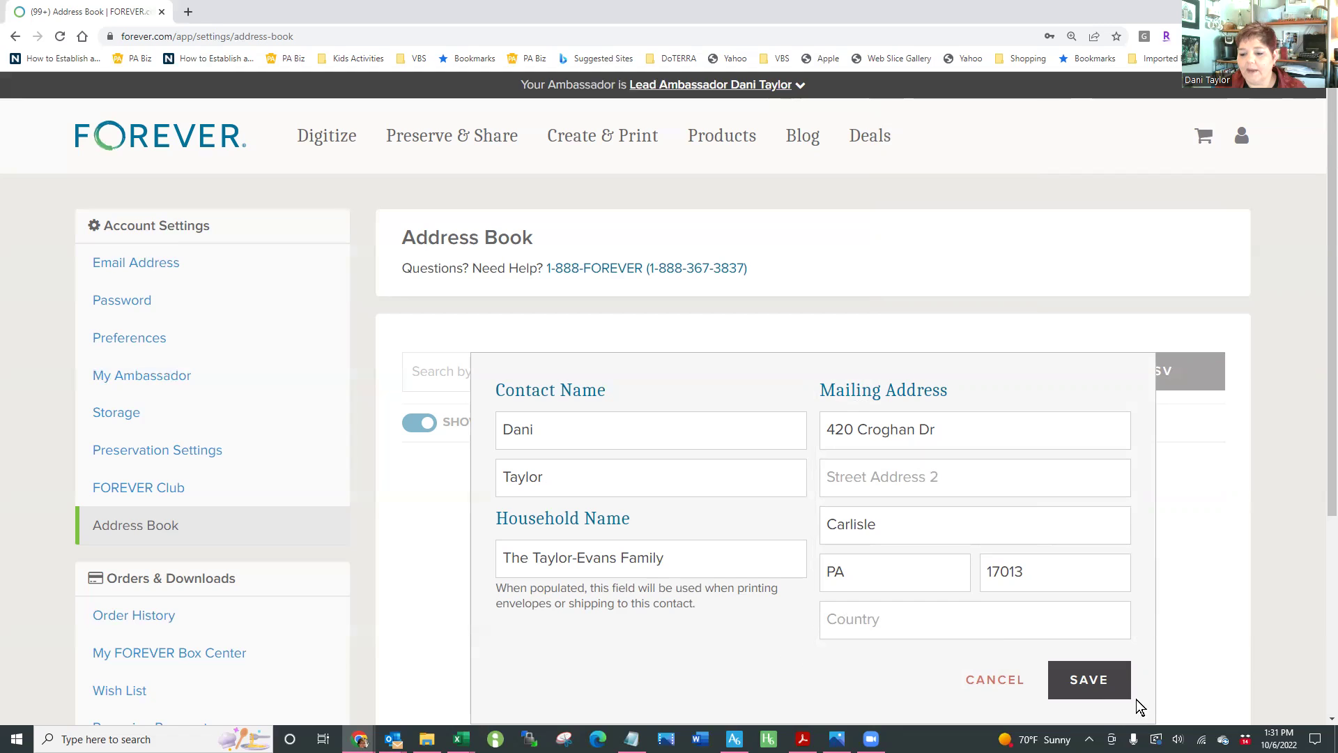
click(1102, 690)
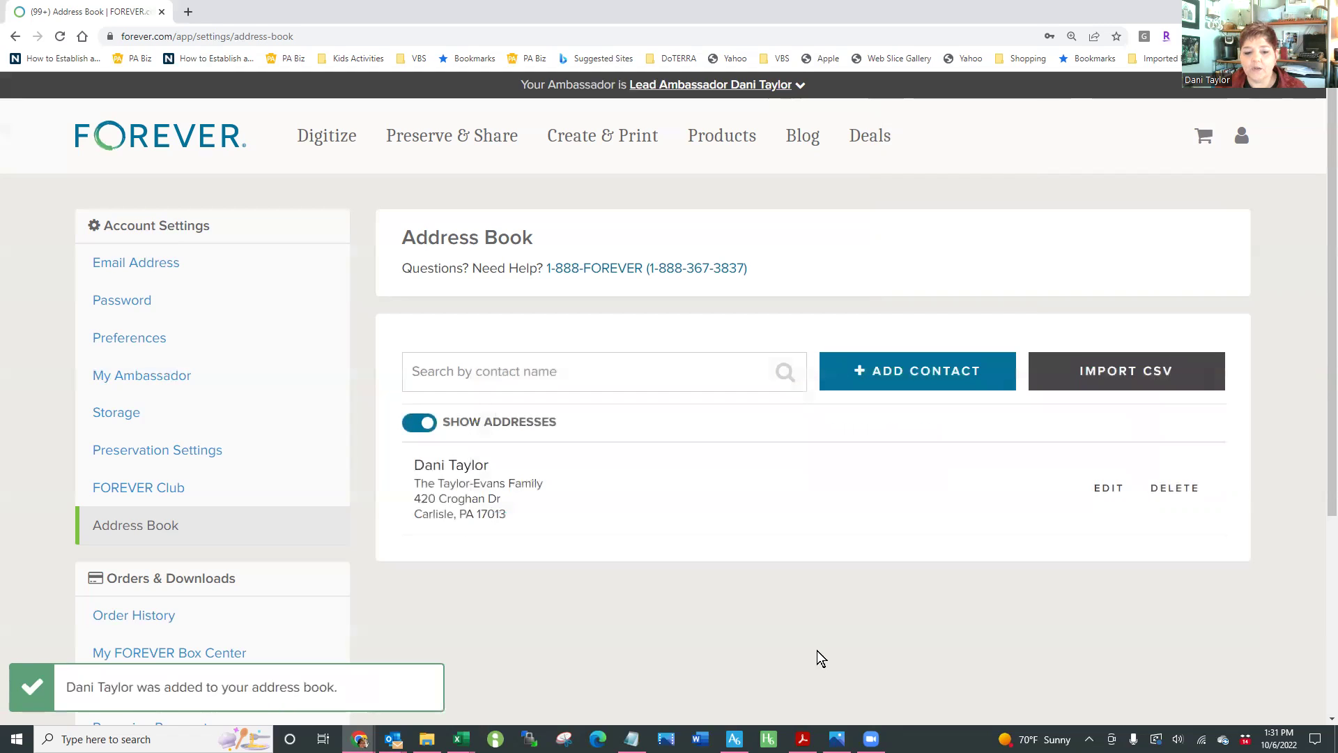
drag(413, 464, 485, 465)
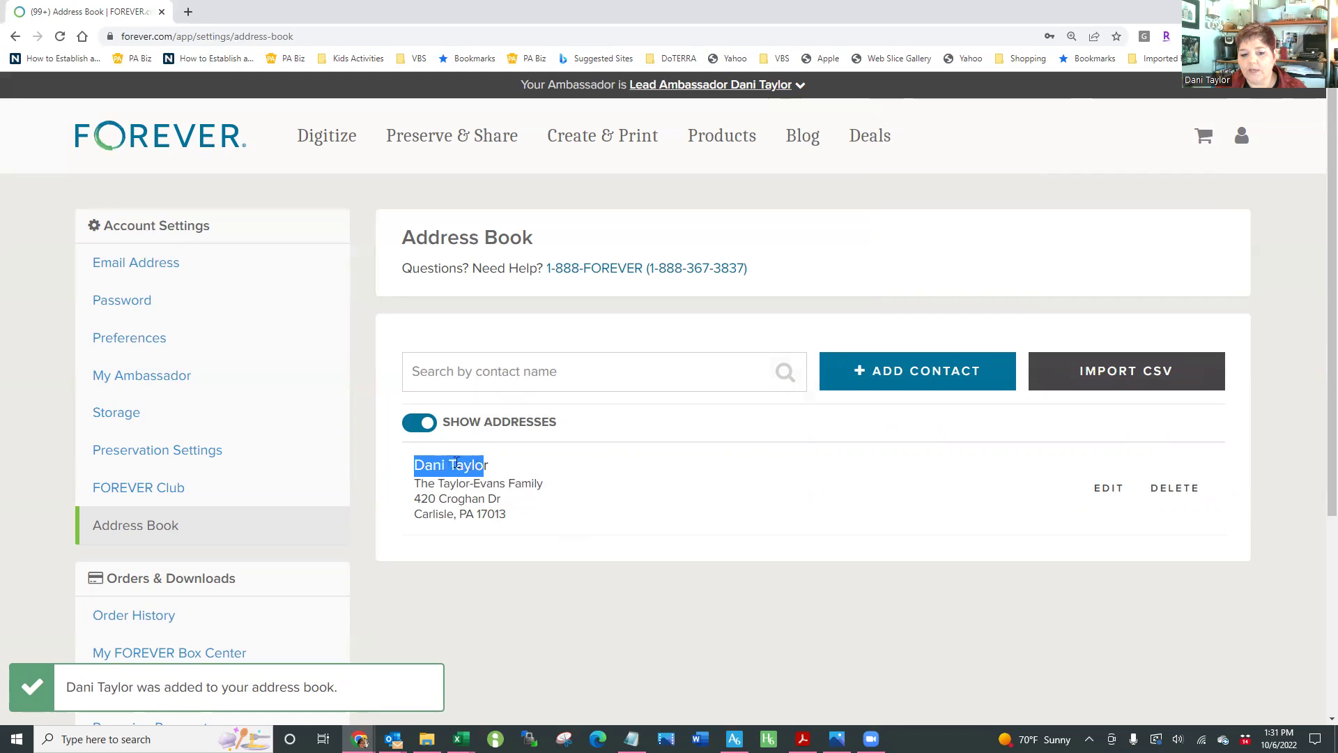
click(451, 463)
drag(450, 464, 485, 467)
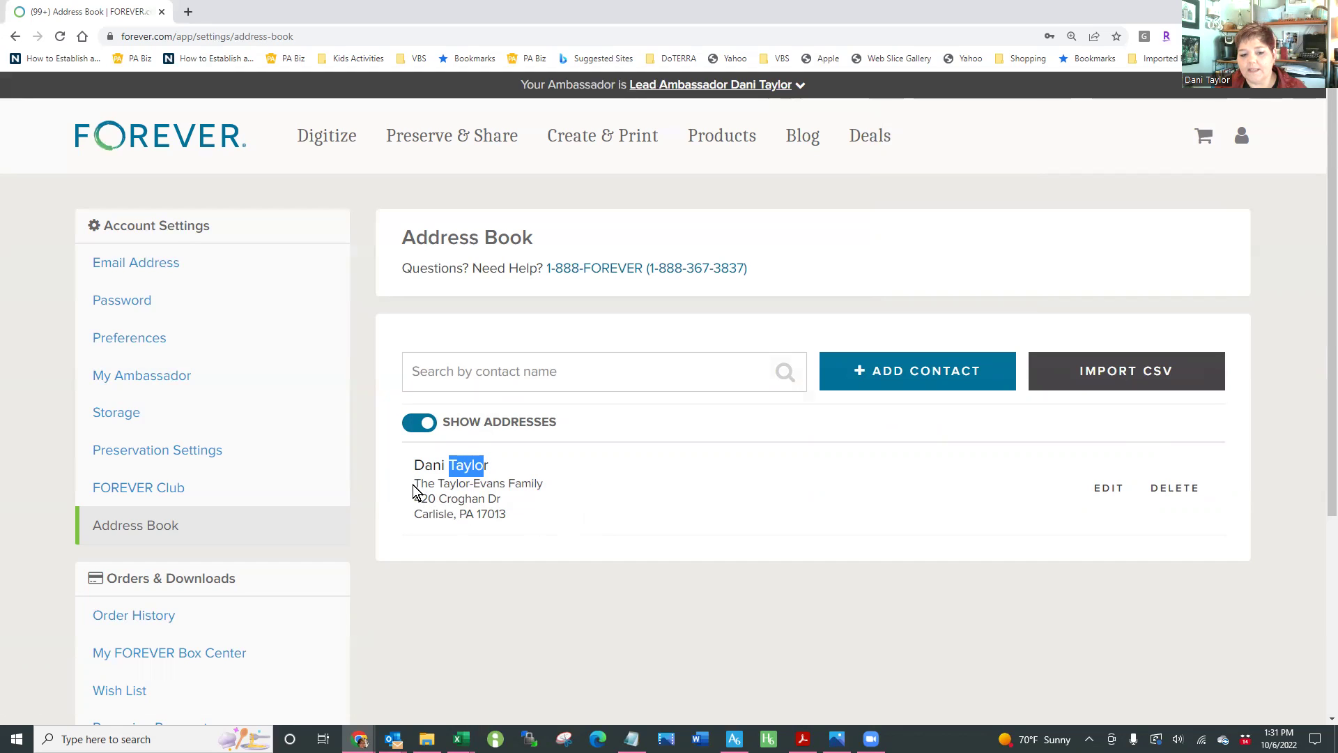
click(415, 484)
drag(473, 500, 513, 516)
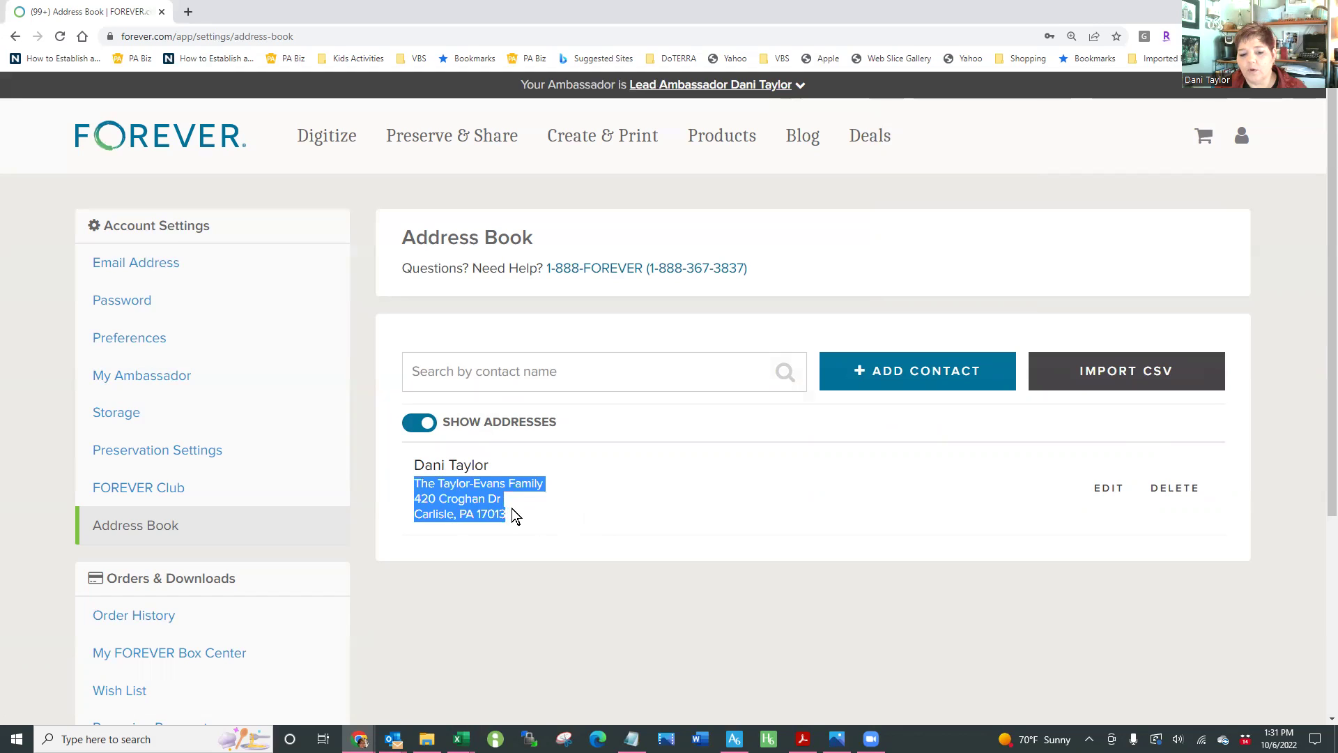
click(601, 503)
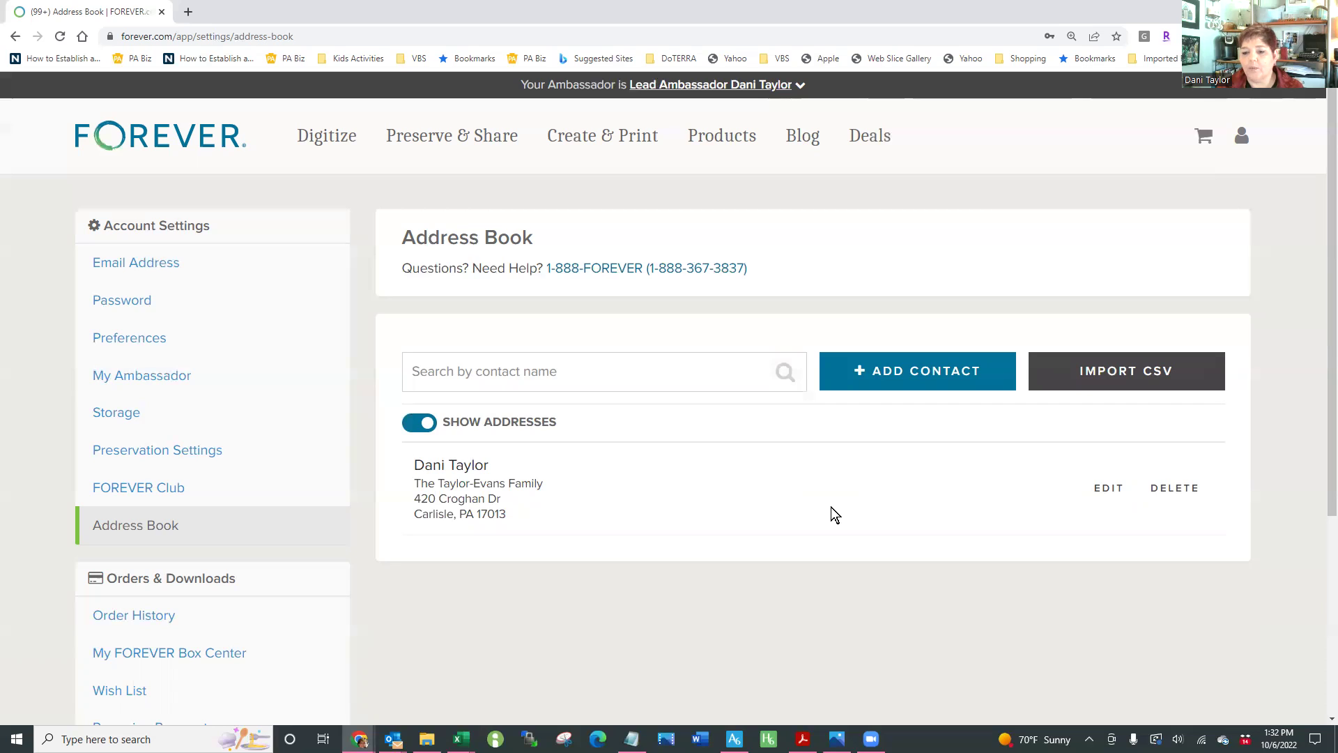
Download the FOREVER CSV Template from Import CSV and open it in Excel
click(1102, 378)
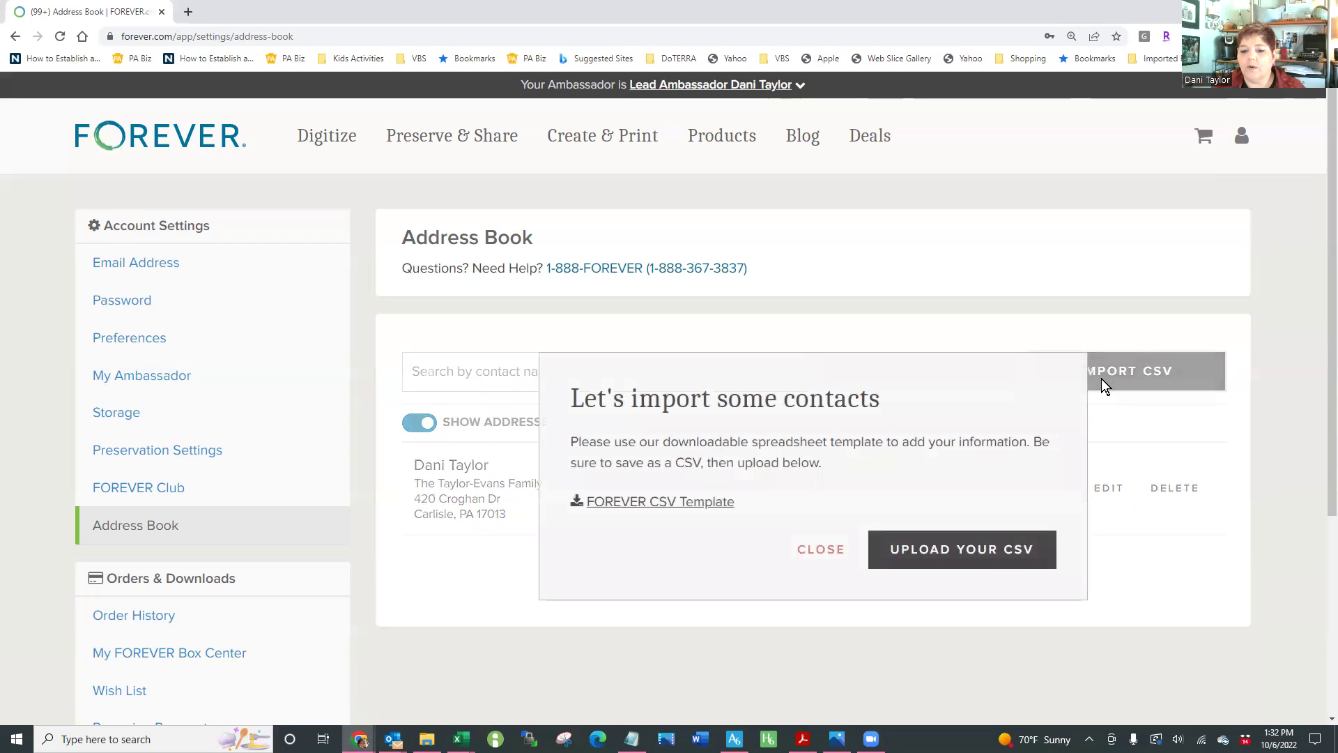
click(617, 511)
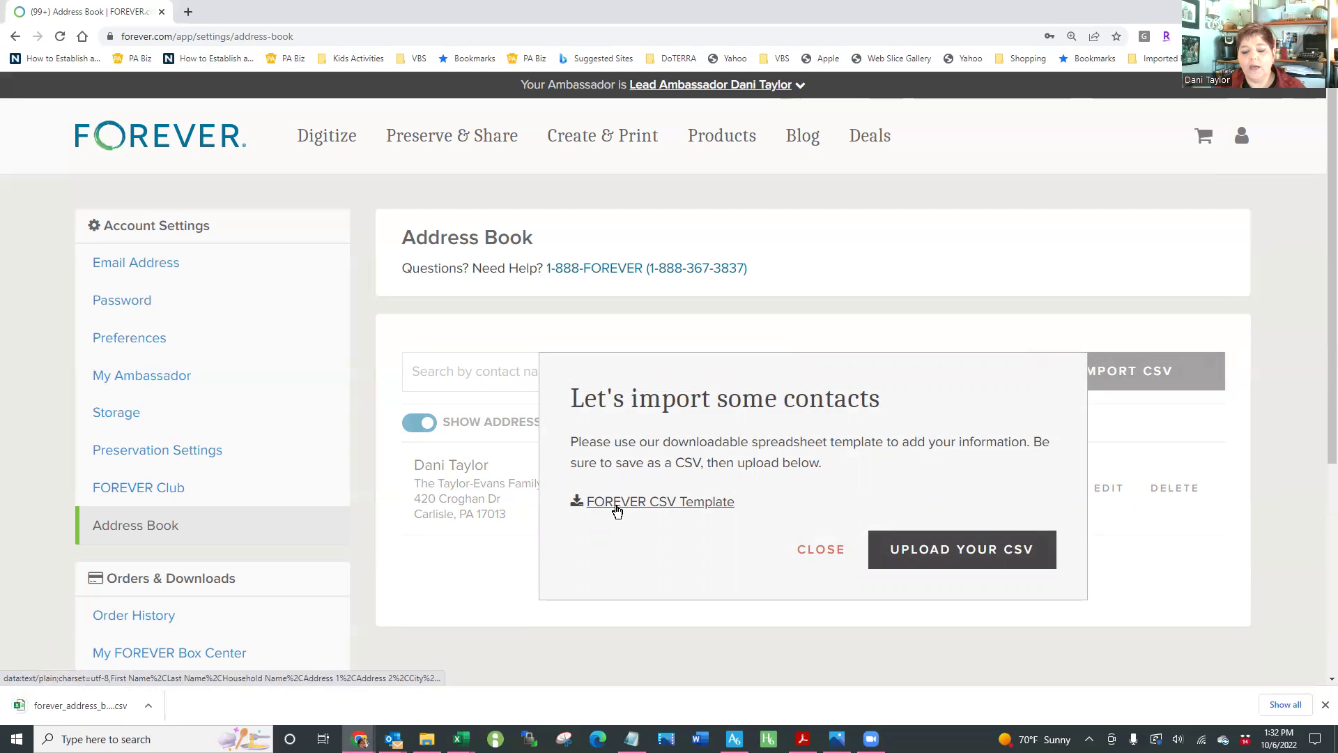
click(84, 704)
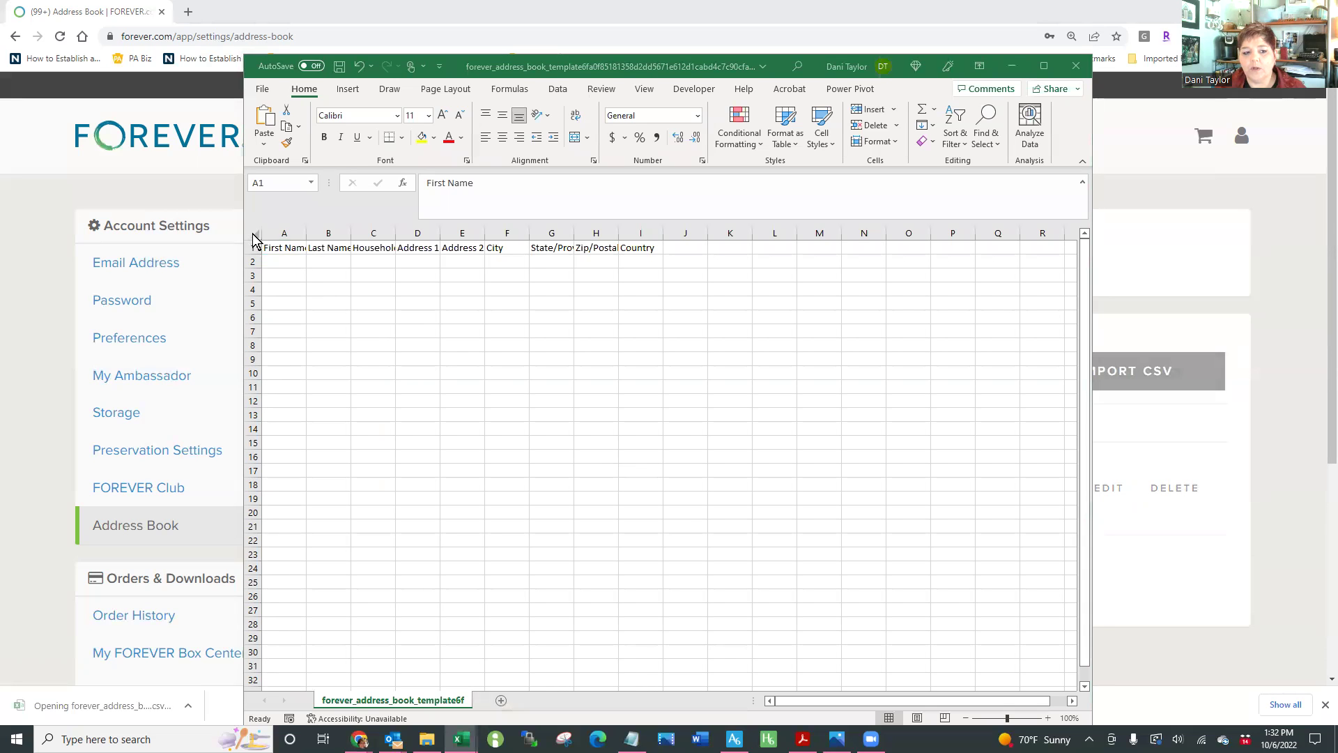
Widen column A and enter the first contact's first name, last name and household name in row 2
double_click(307, 233)
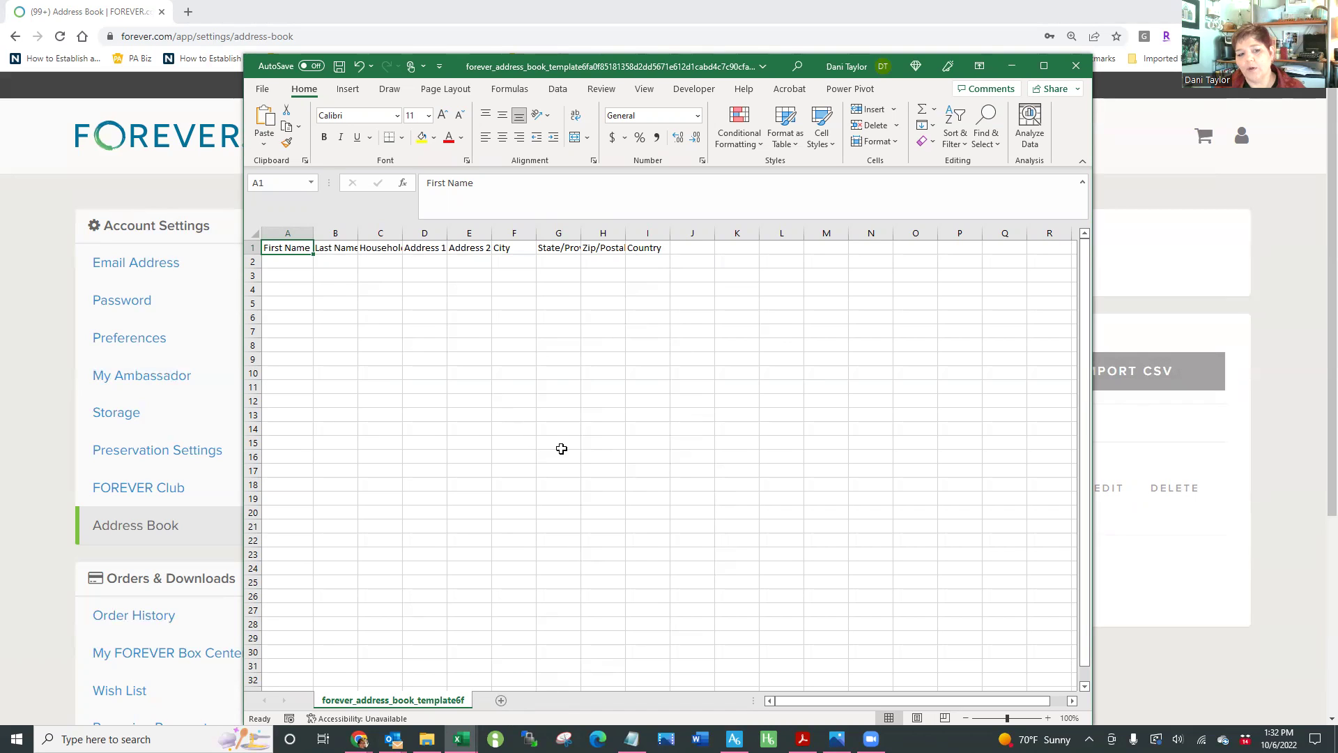
click(290, 261)
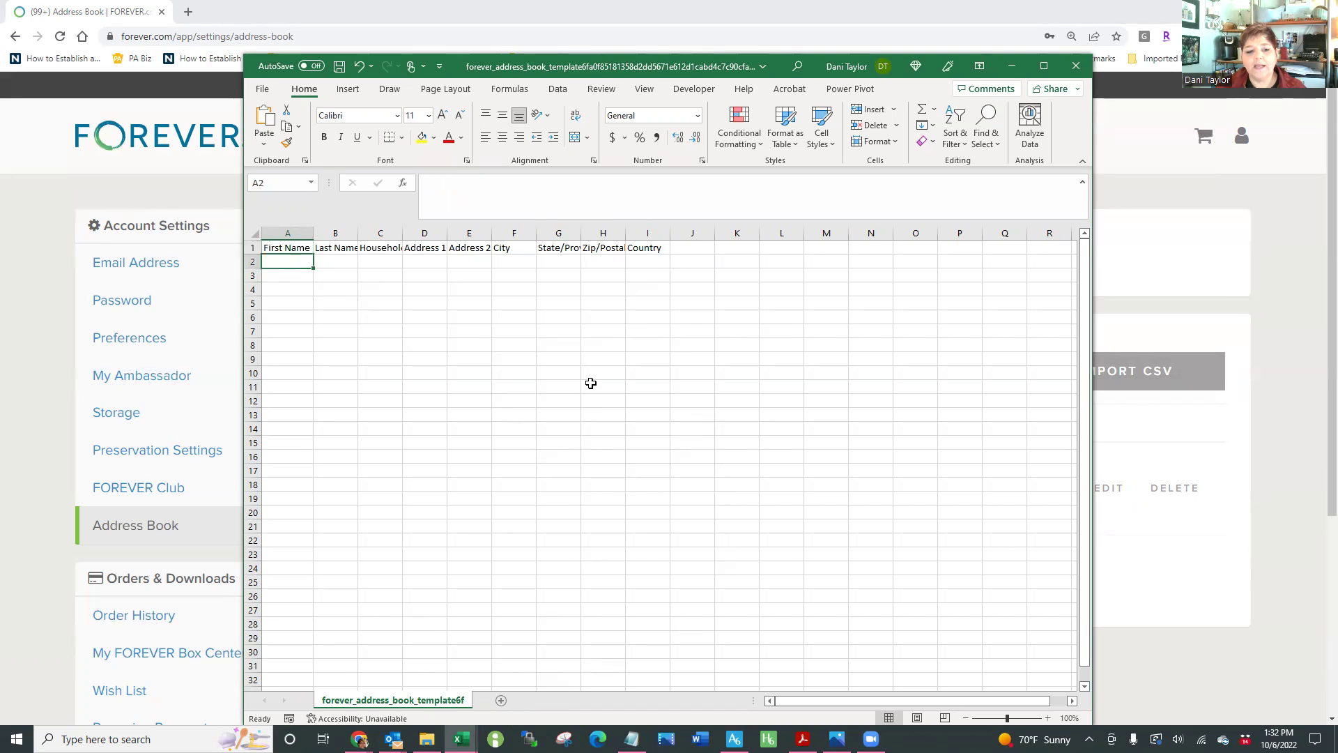
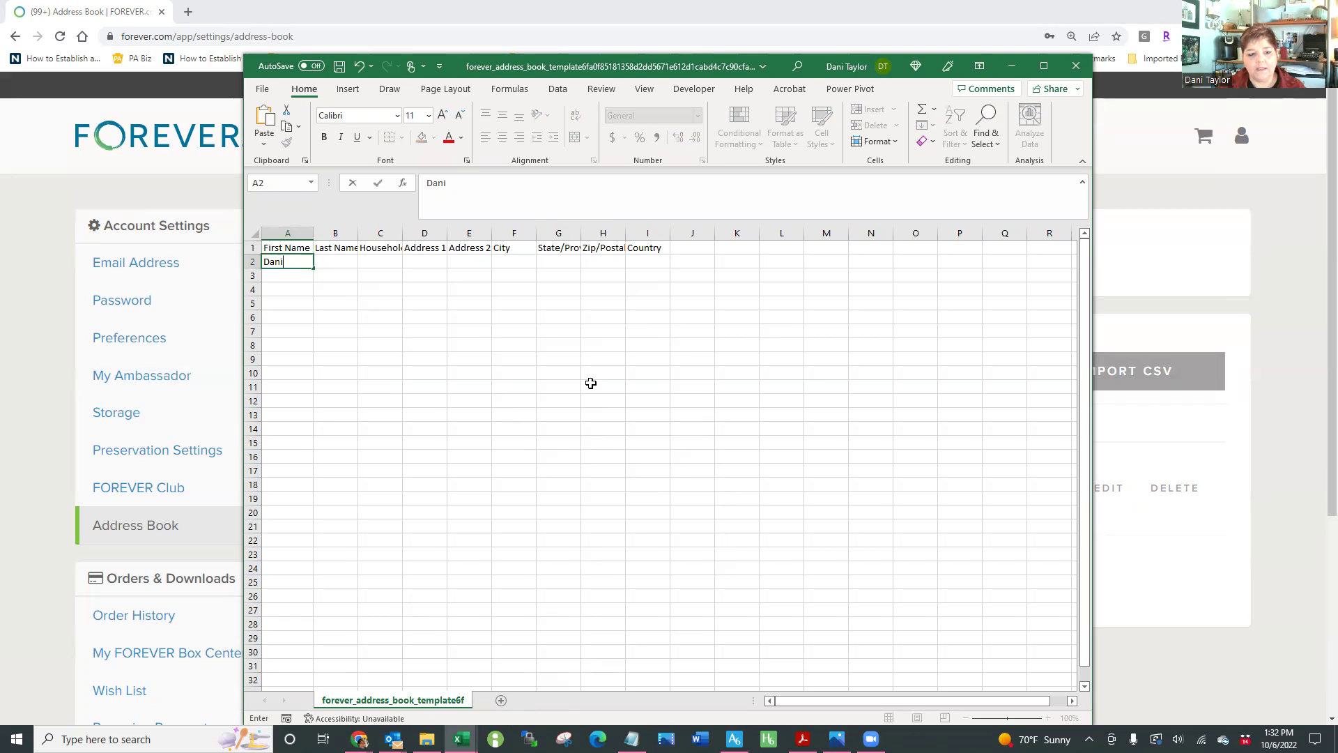
key(Tab)
key(Tab)
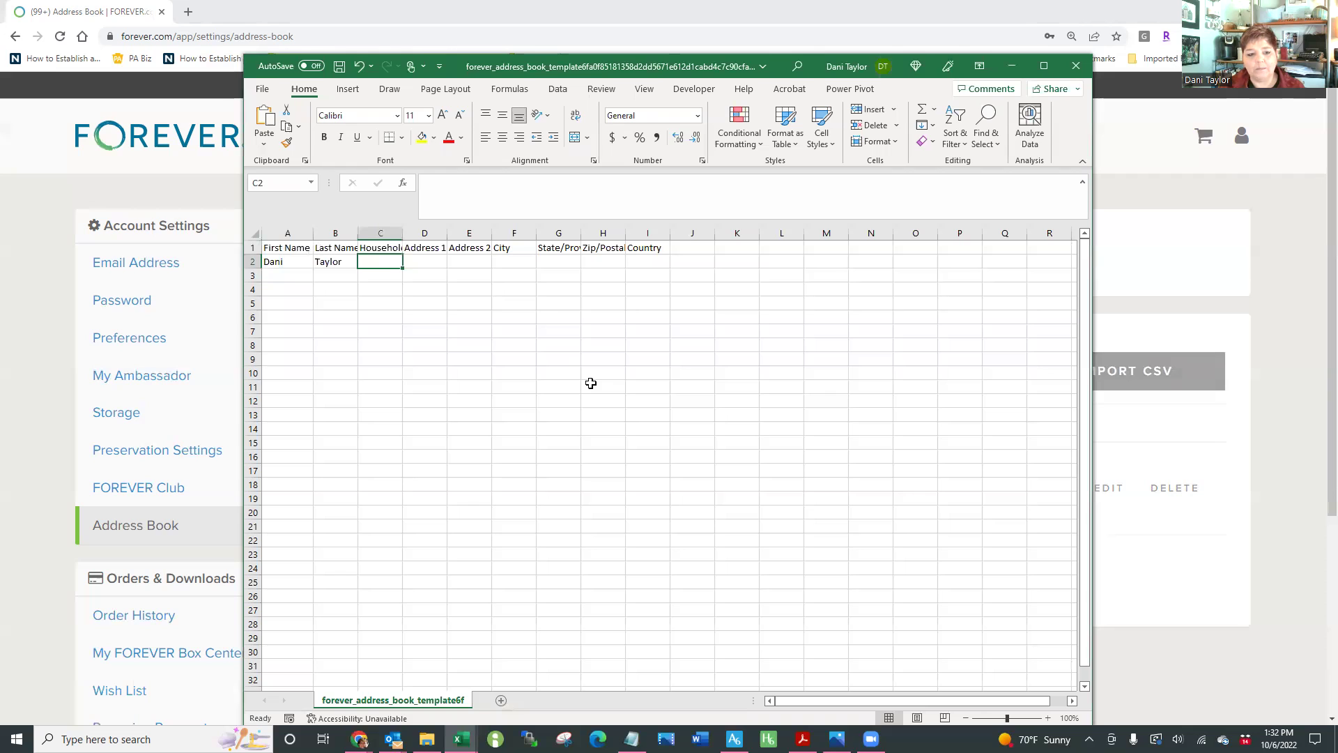
text(The )
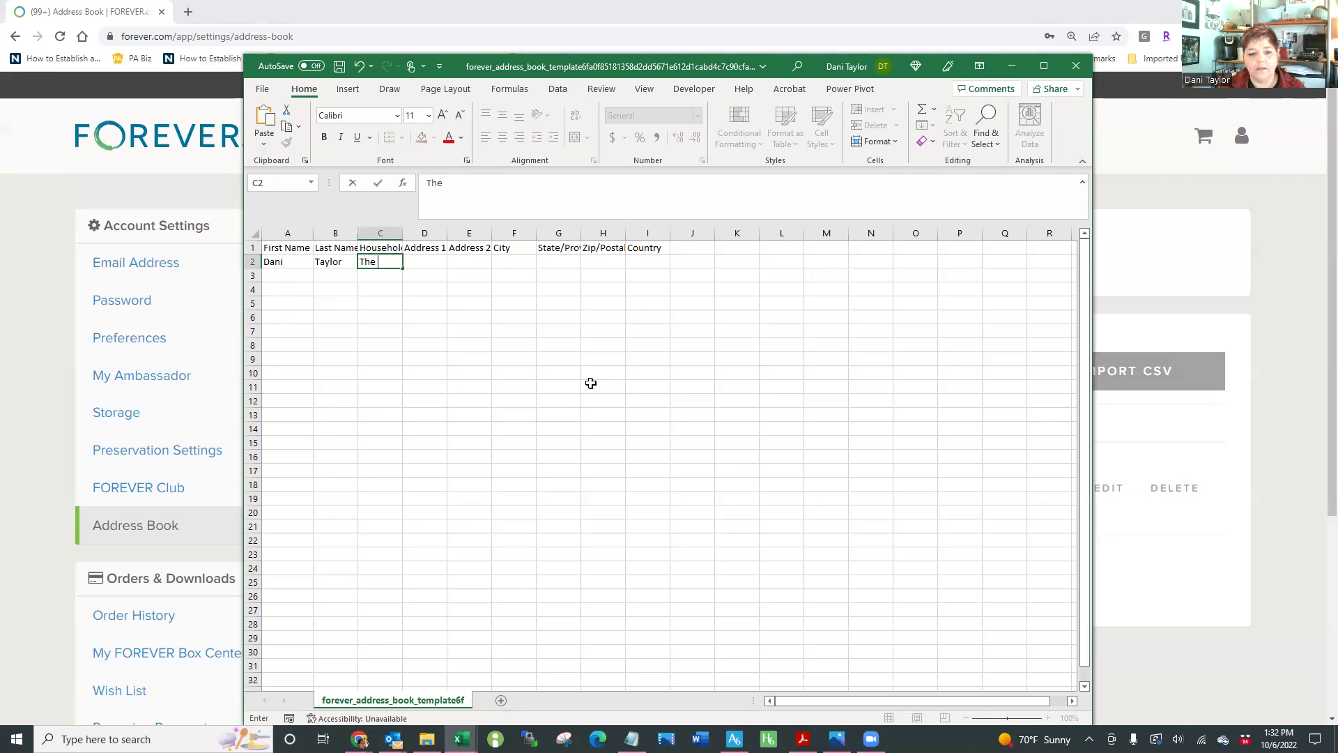
text(Evans-)
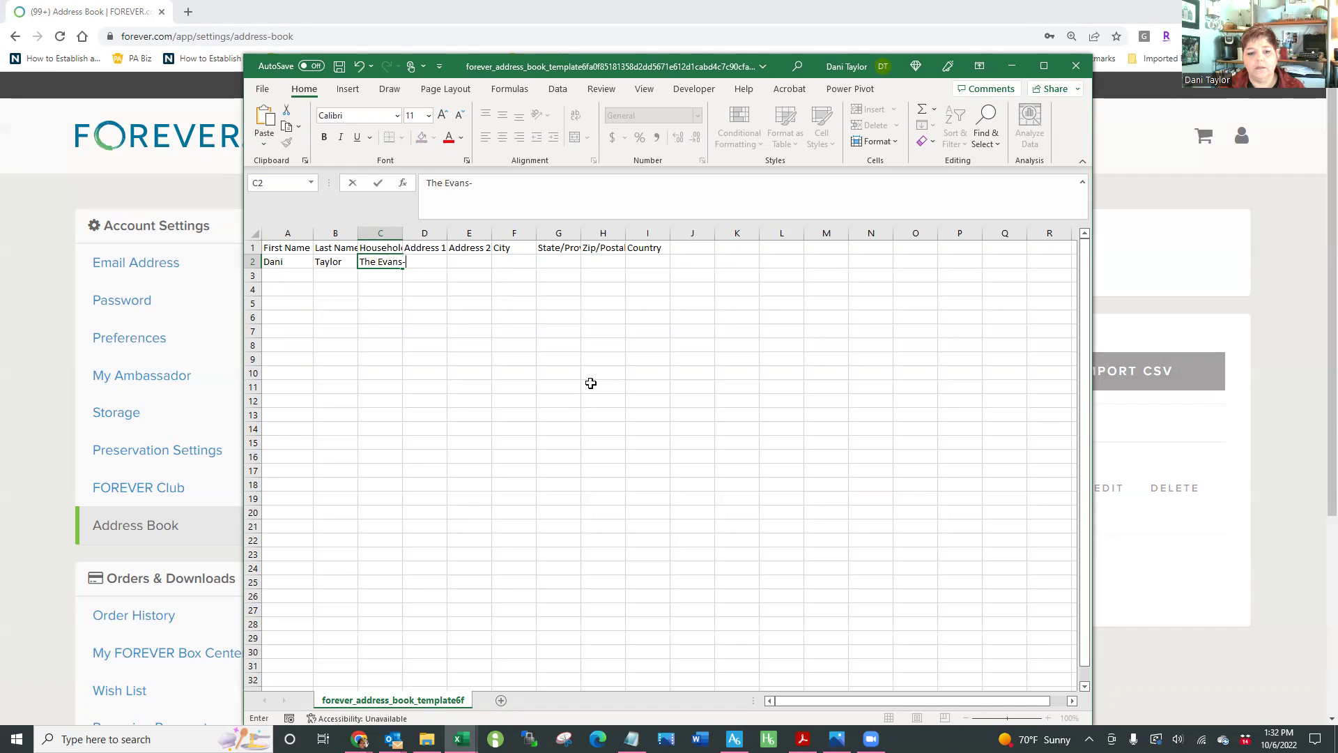
text(Taylor Family)
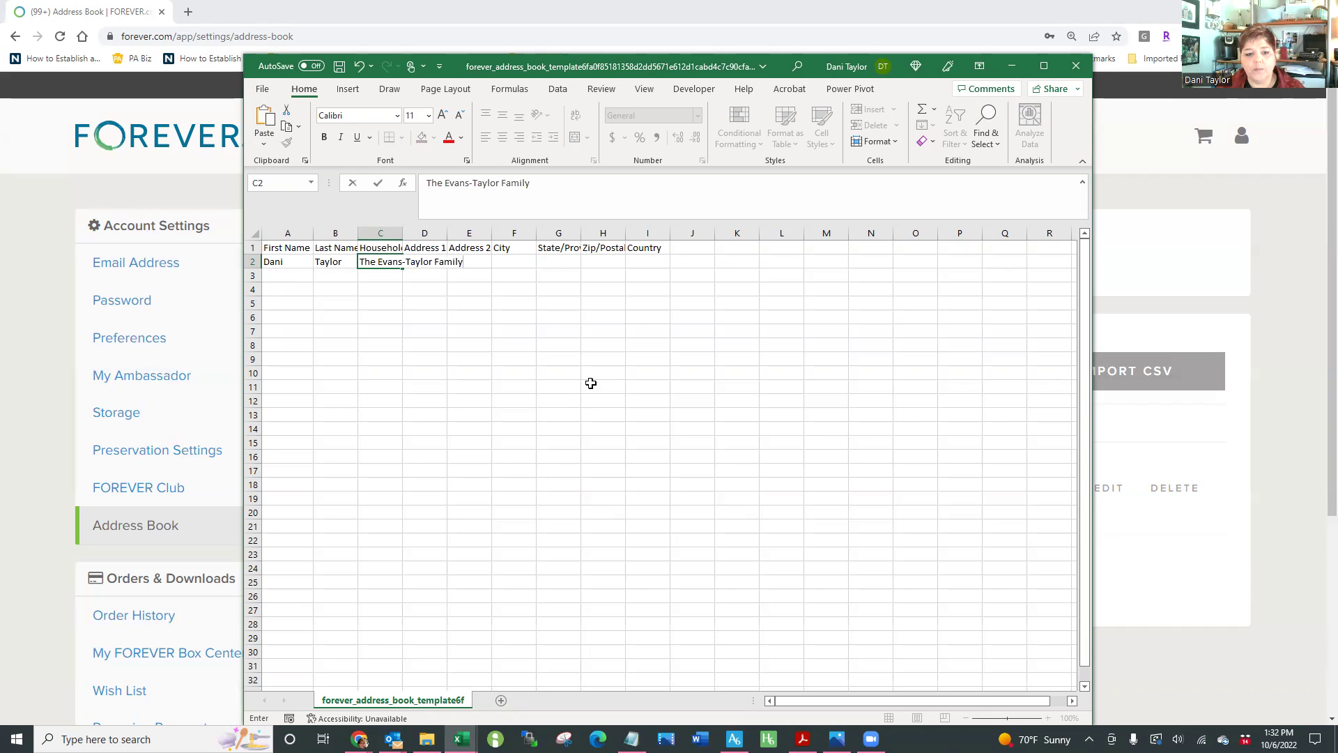
key(Tab)
key(Tab)
key(Tab)
key(Tab)
key(Tab)
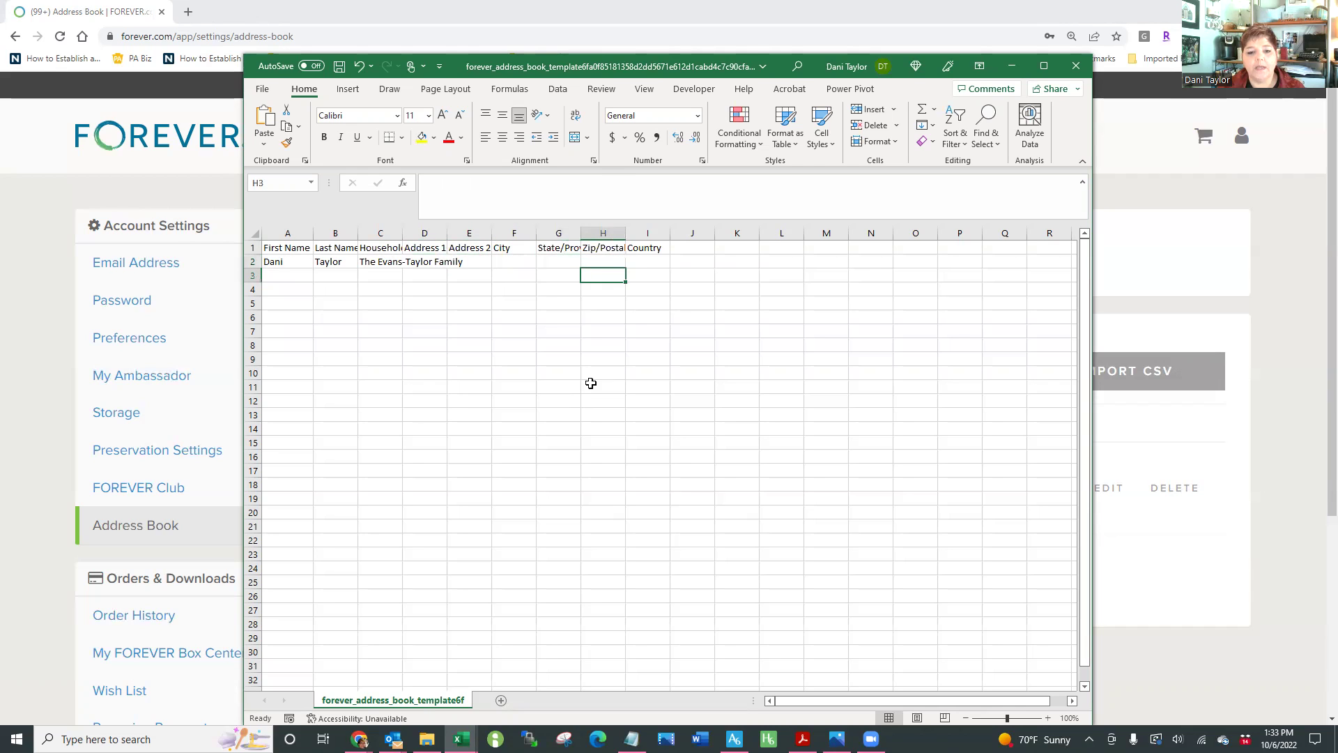
key(Tab)
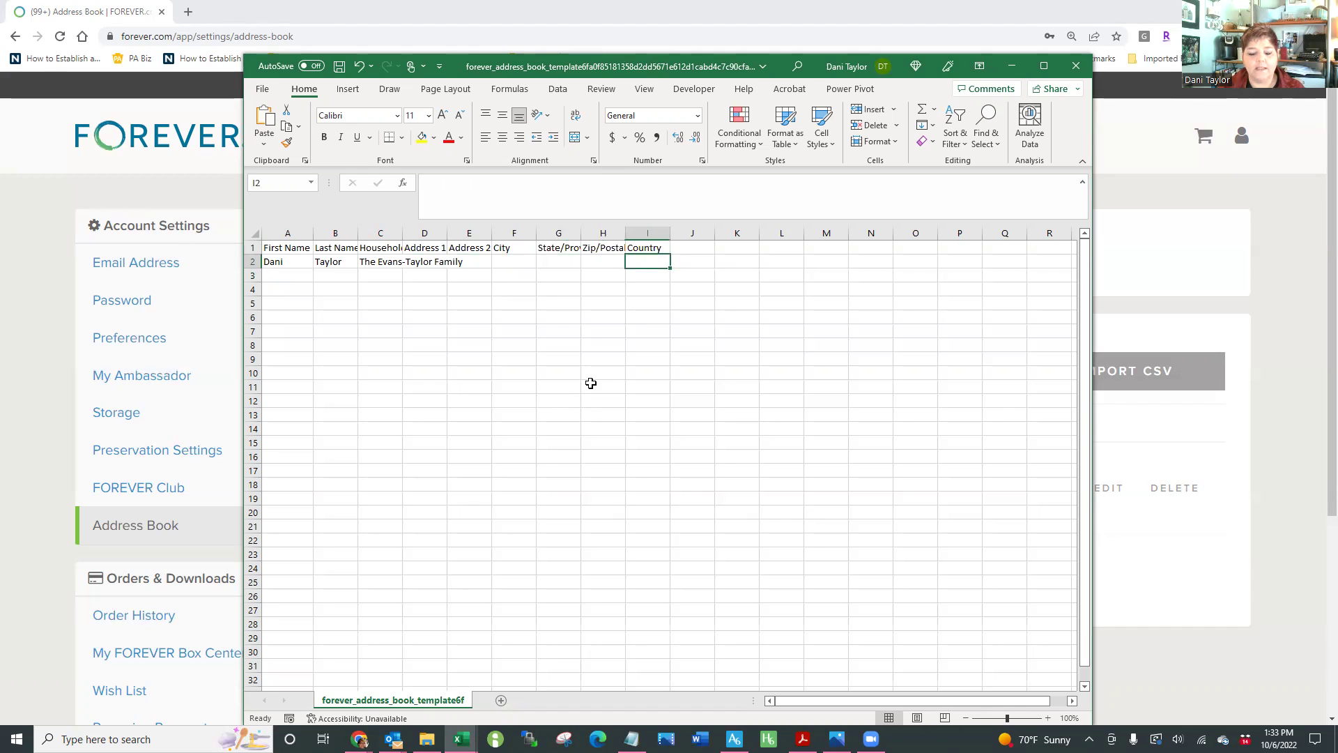
key(Home)
key(Down)
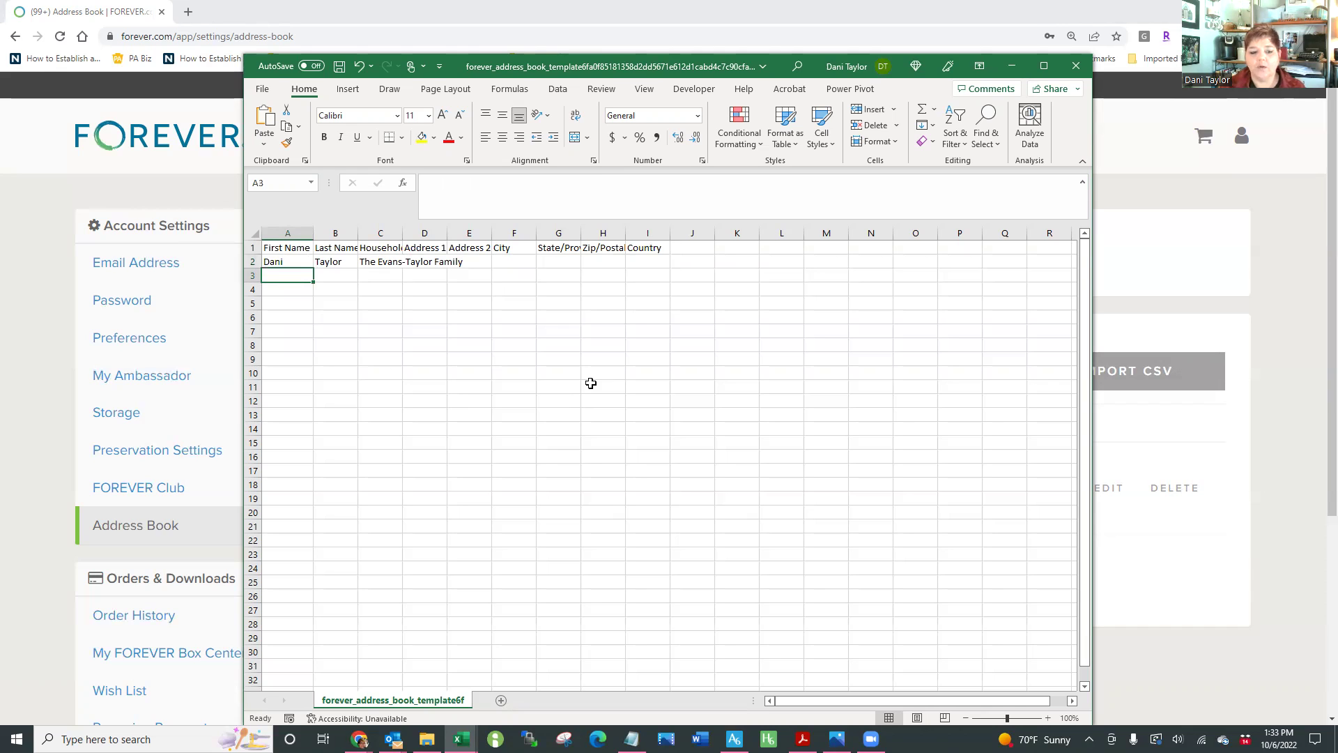
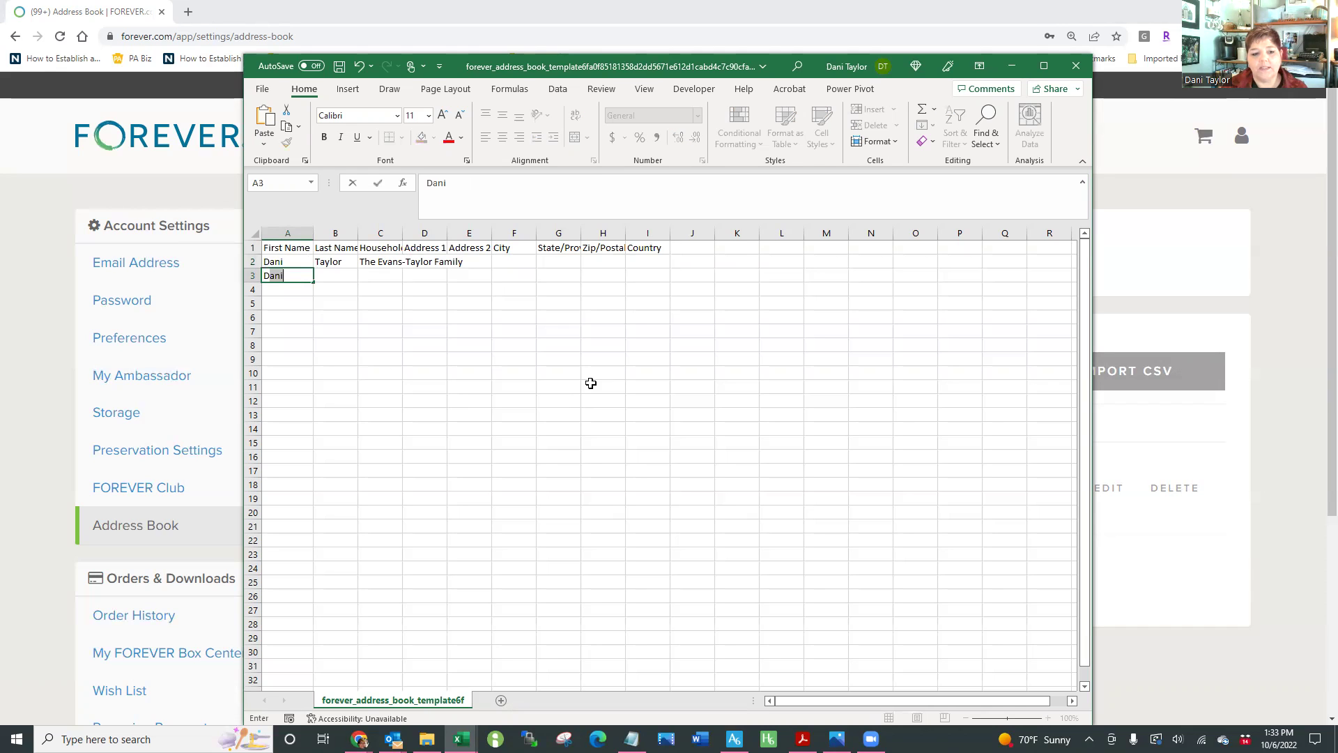
Add a second contact row with first and last name, leaving the household blank
key(Tab)
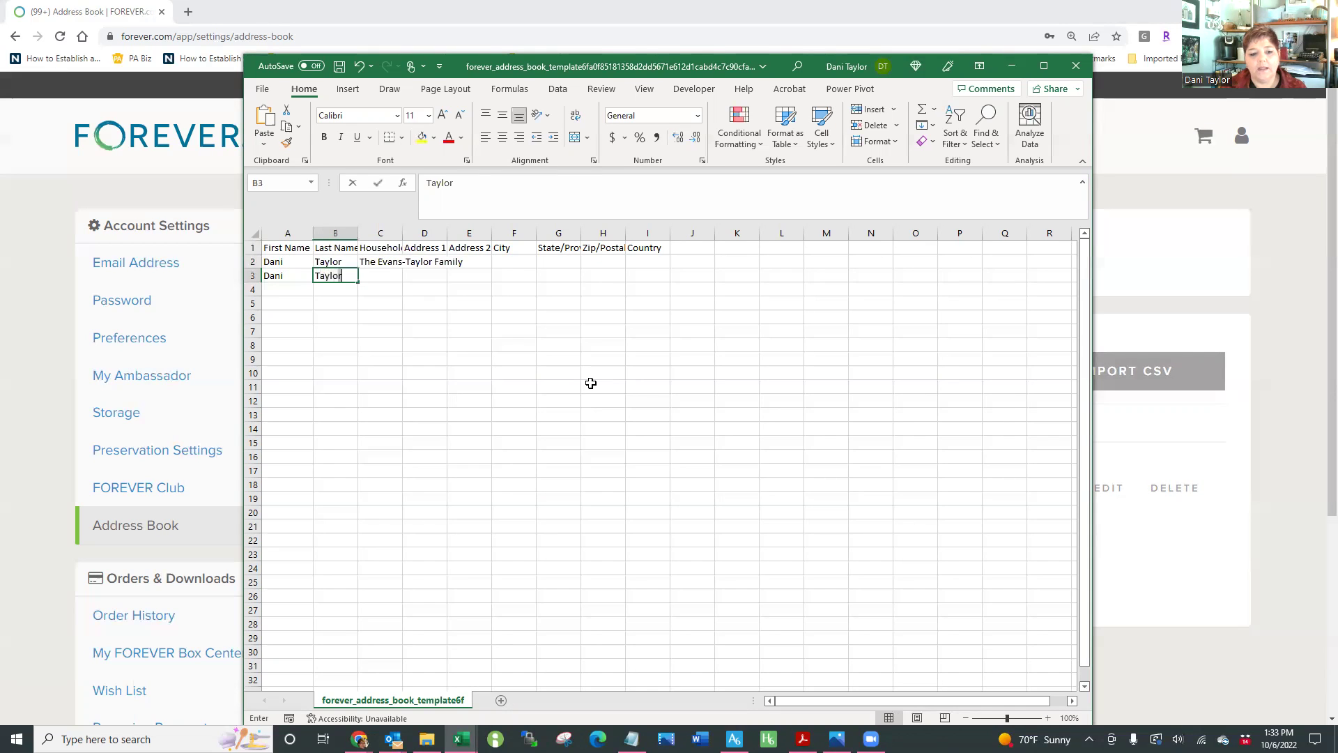
key(Tab)
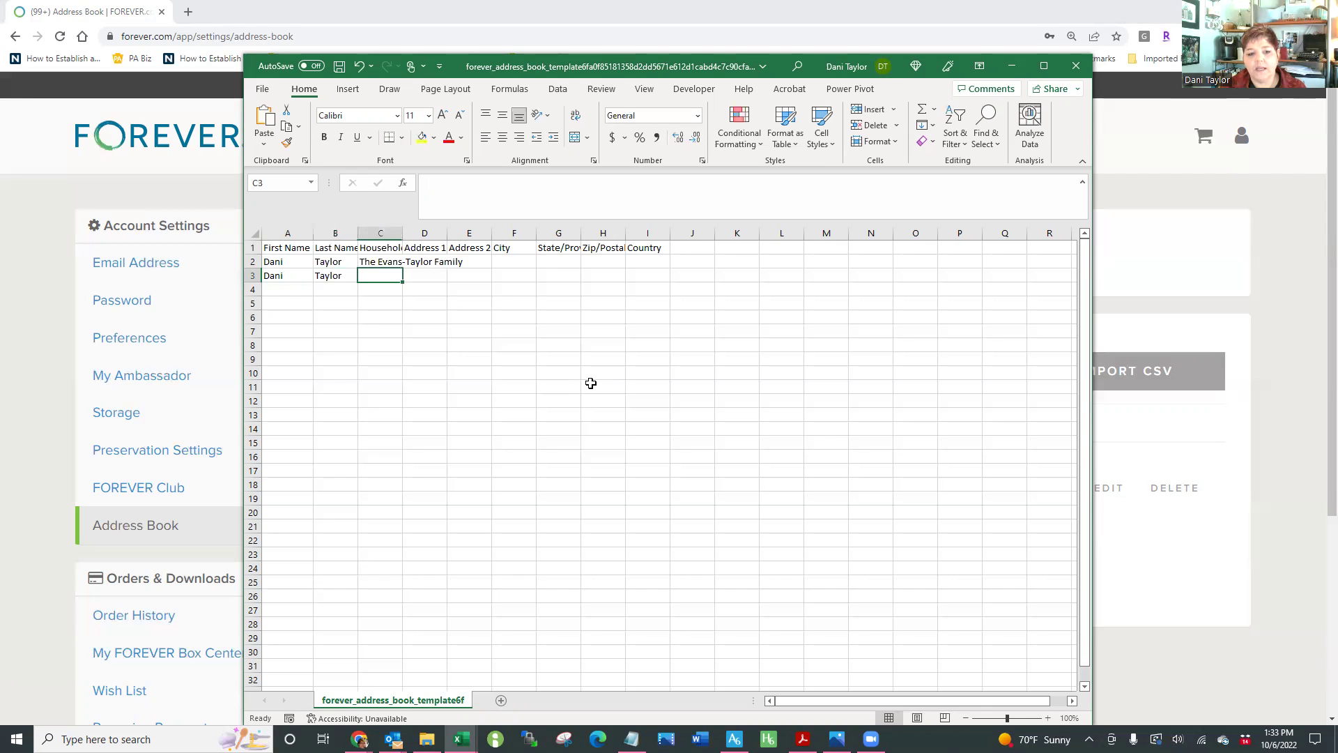
key(Tab)
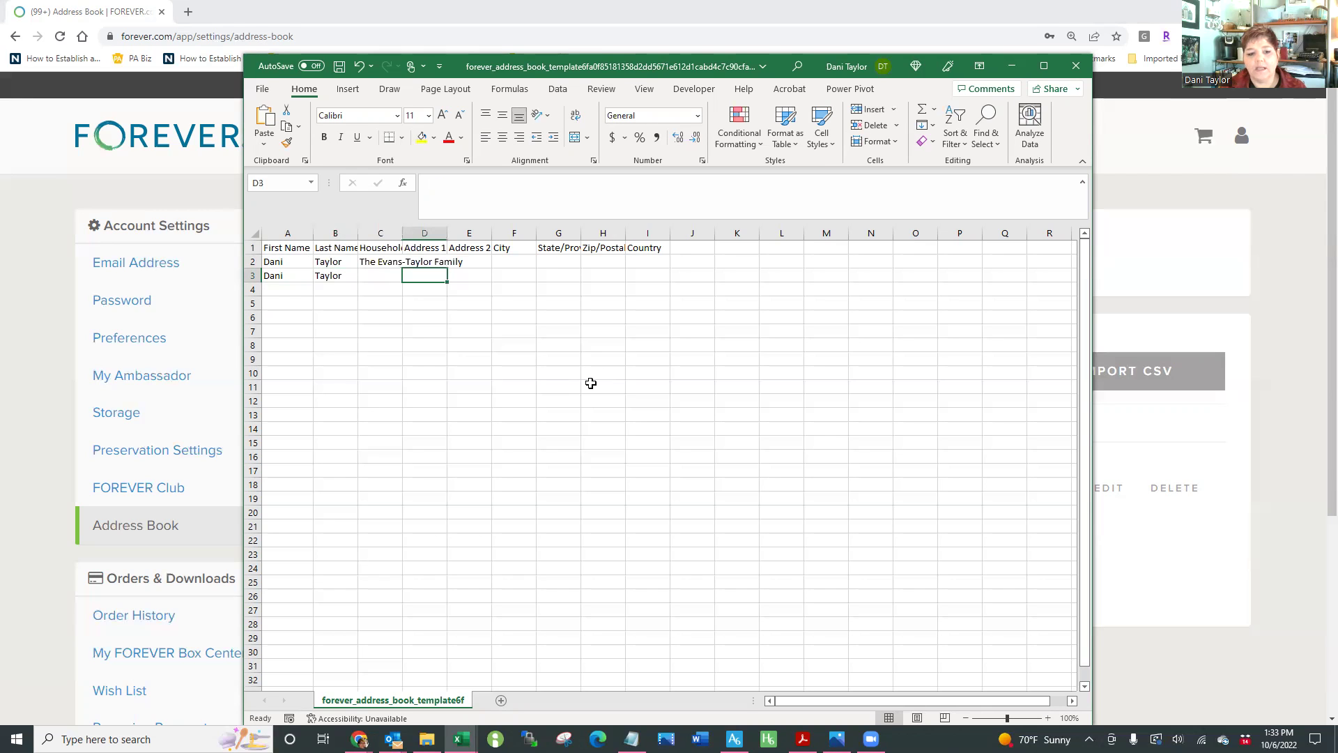
key(Down)
key(Down)
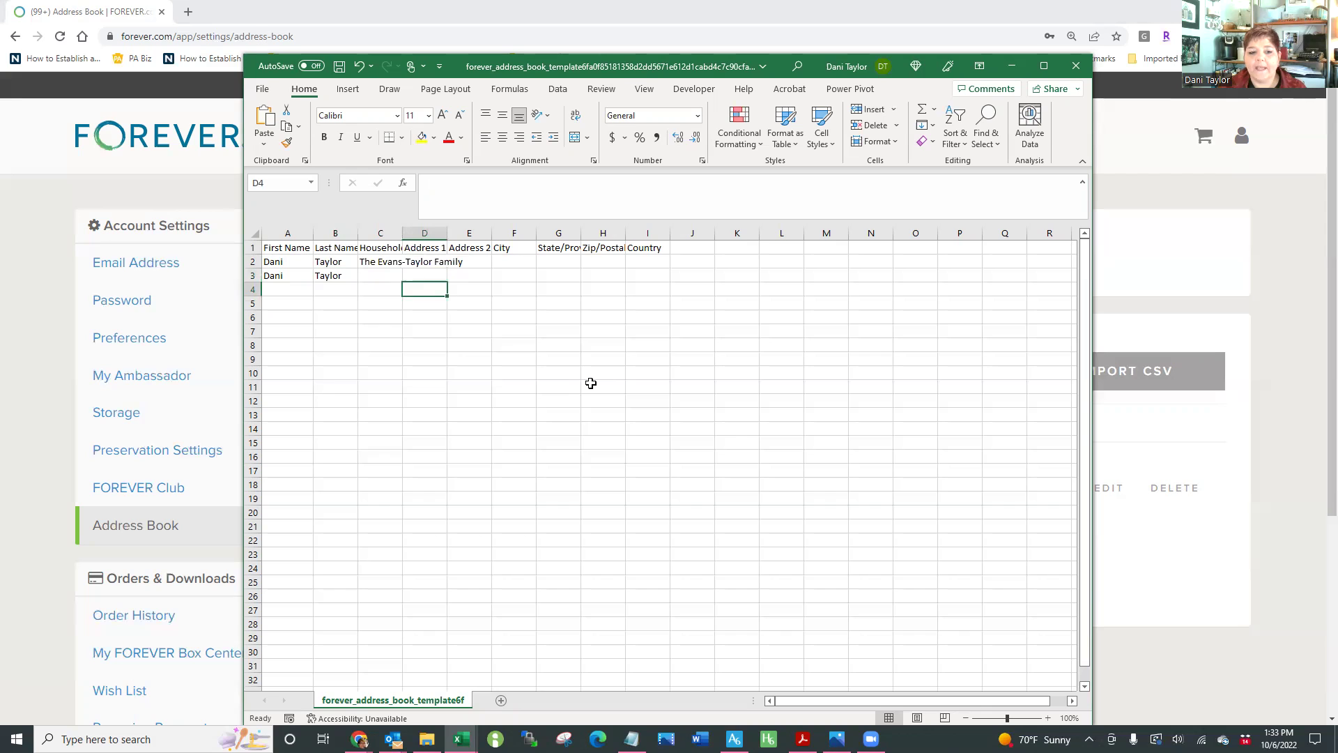
key(Left)
key(Left)
key(Up)
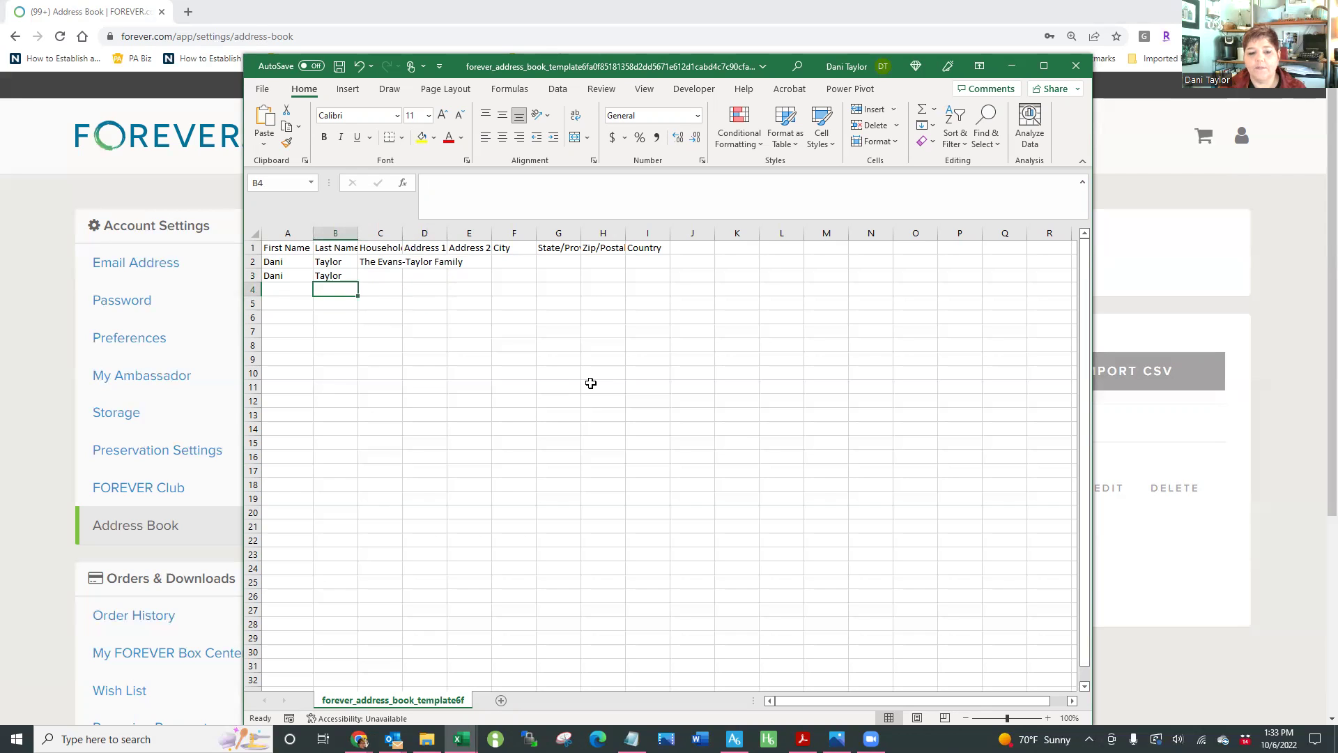
Fill the business row with last name BIZ, household, business name, street and City
text(Bl)
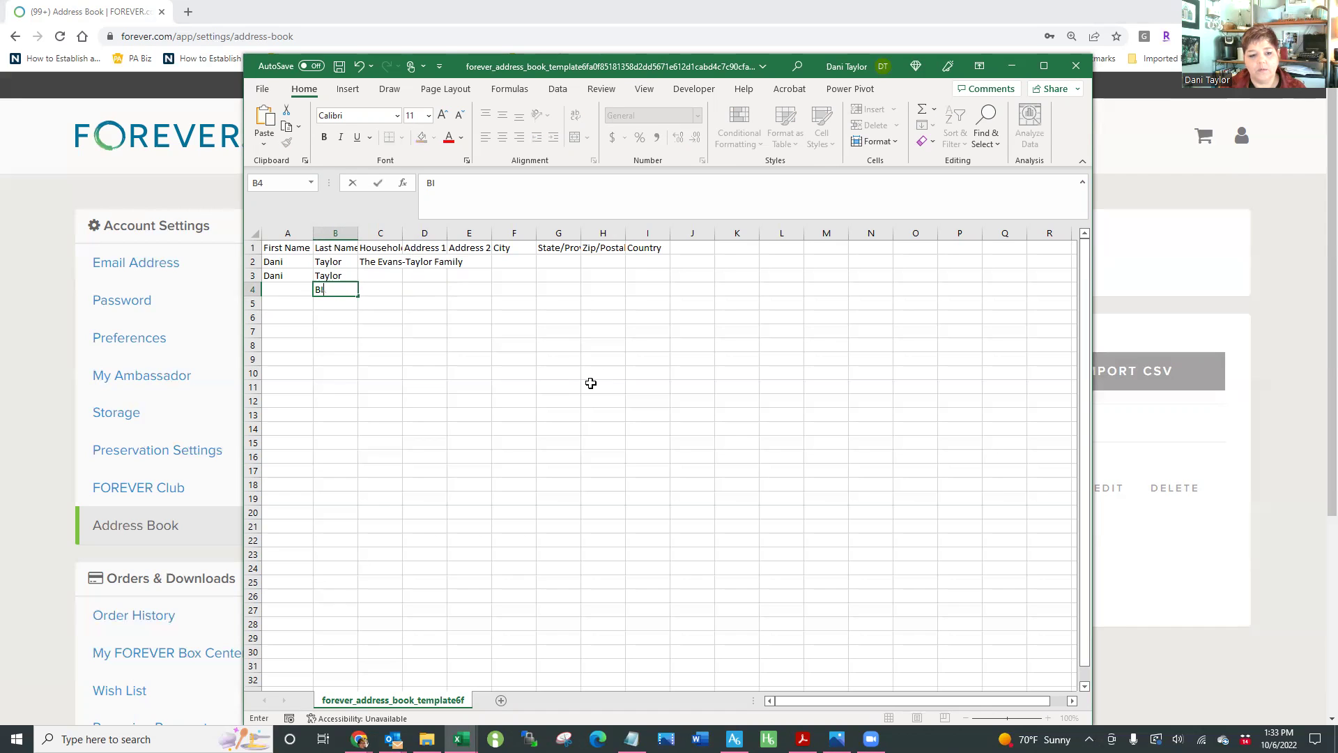
text(Z)
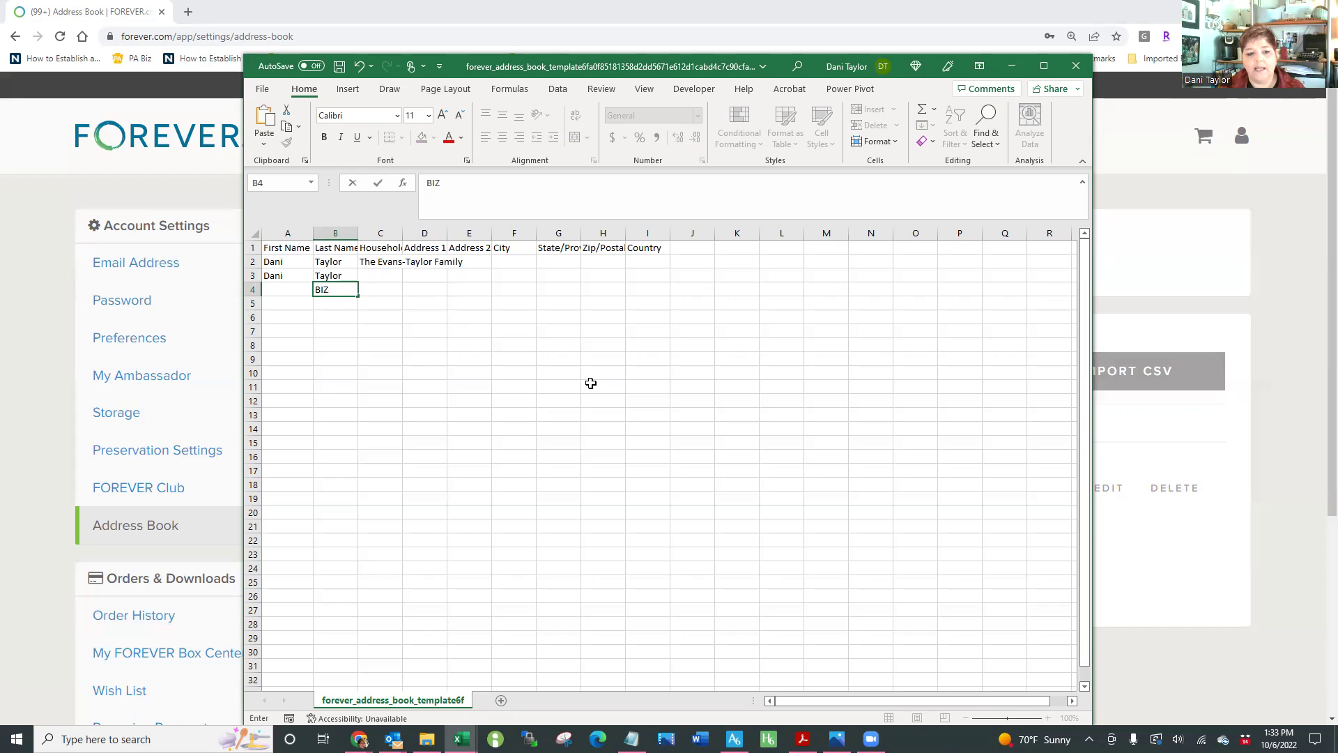
key(Tab)
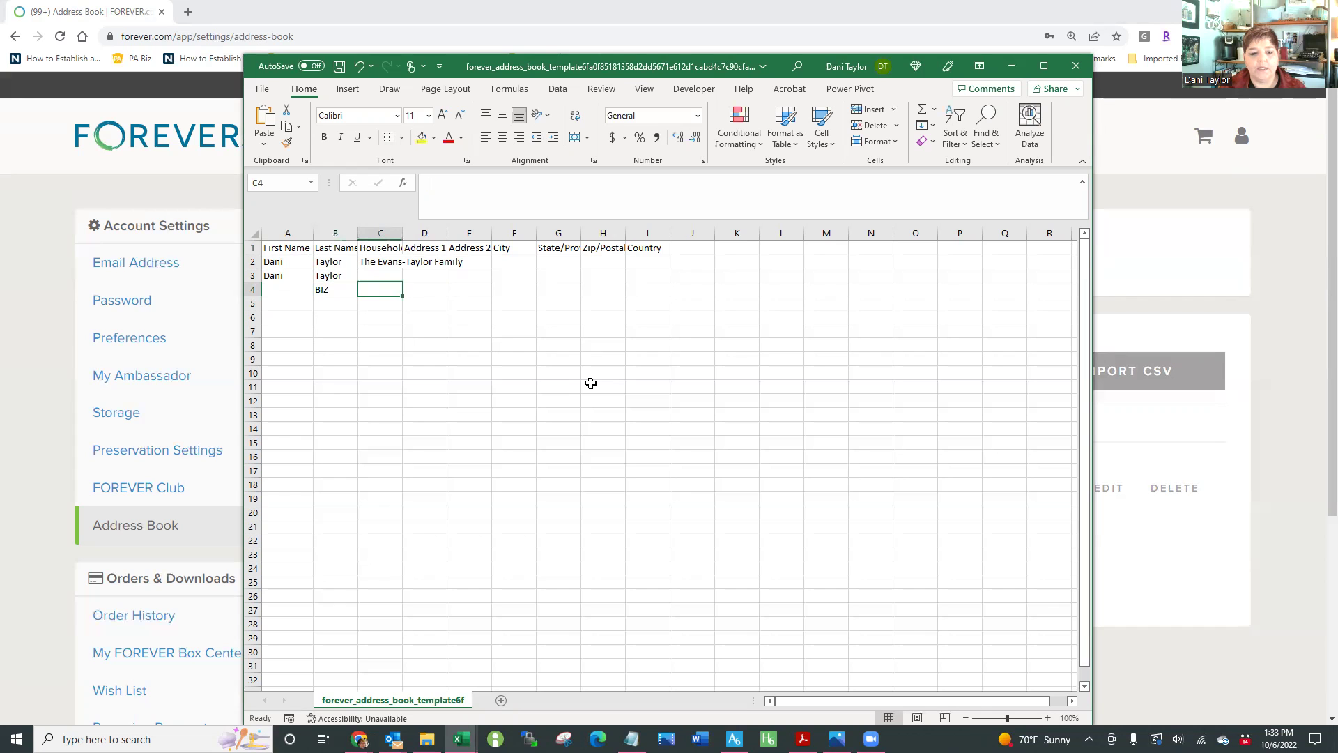
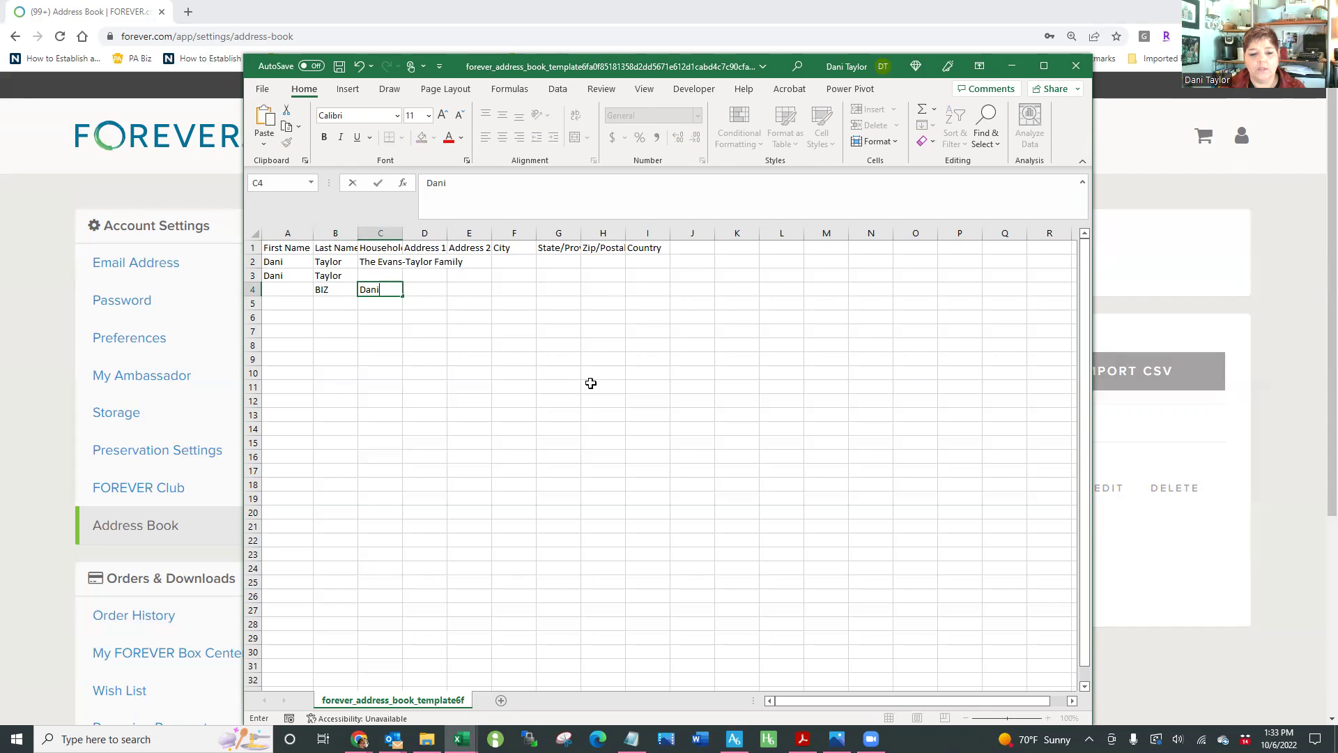
key(Tab)
text(Dani's )
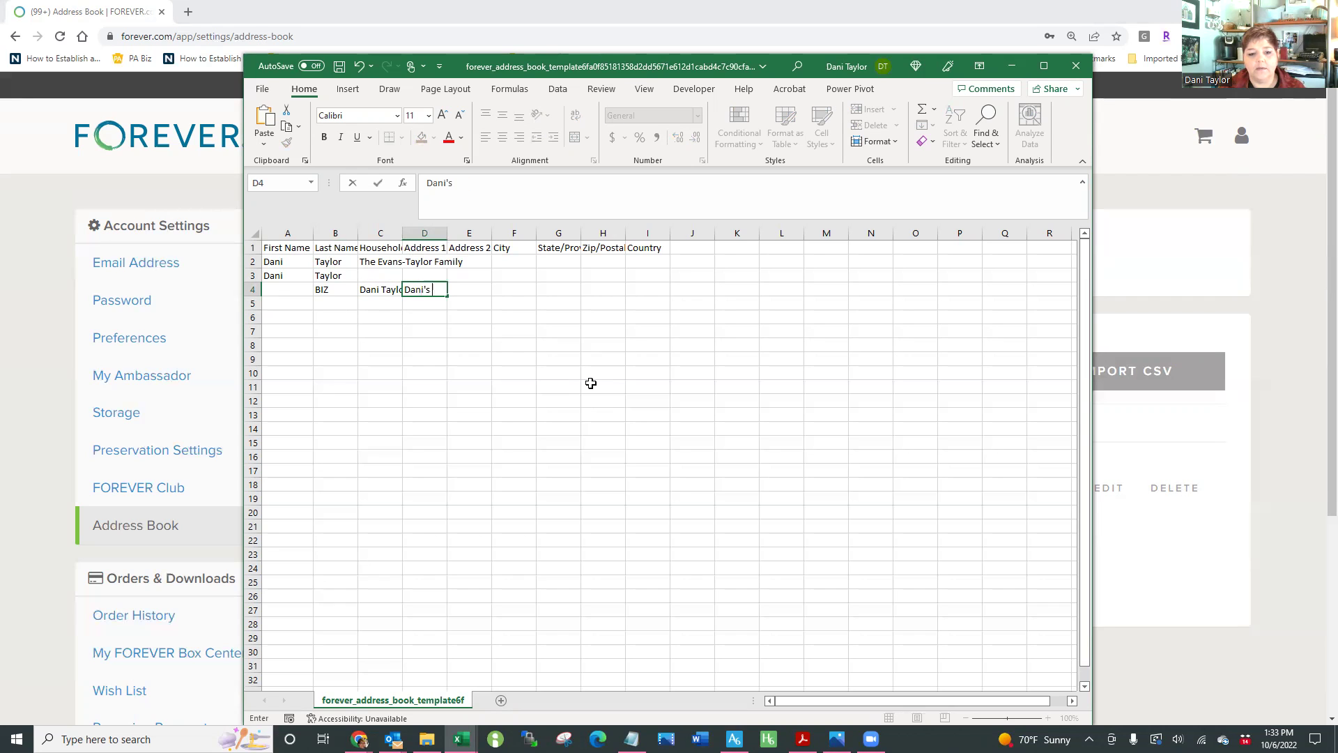
text(Pixel Place)
key(Tab)
text(420)
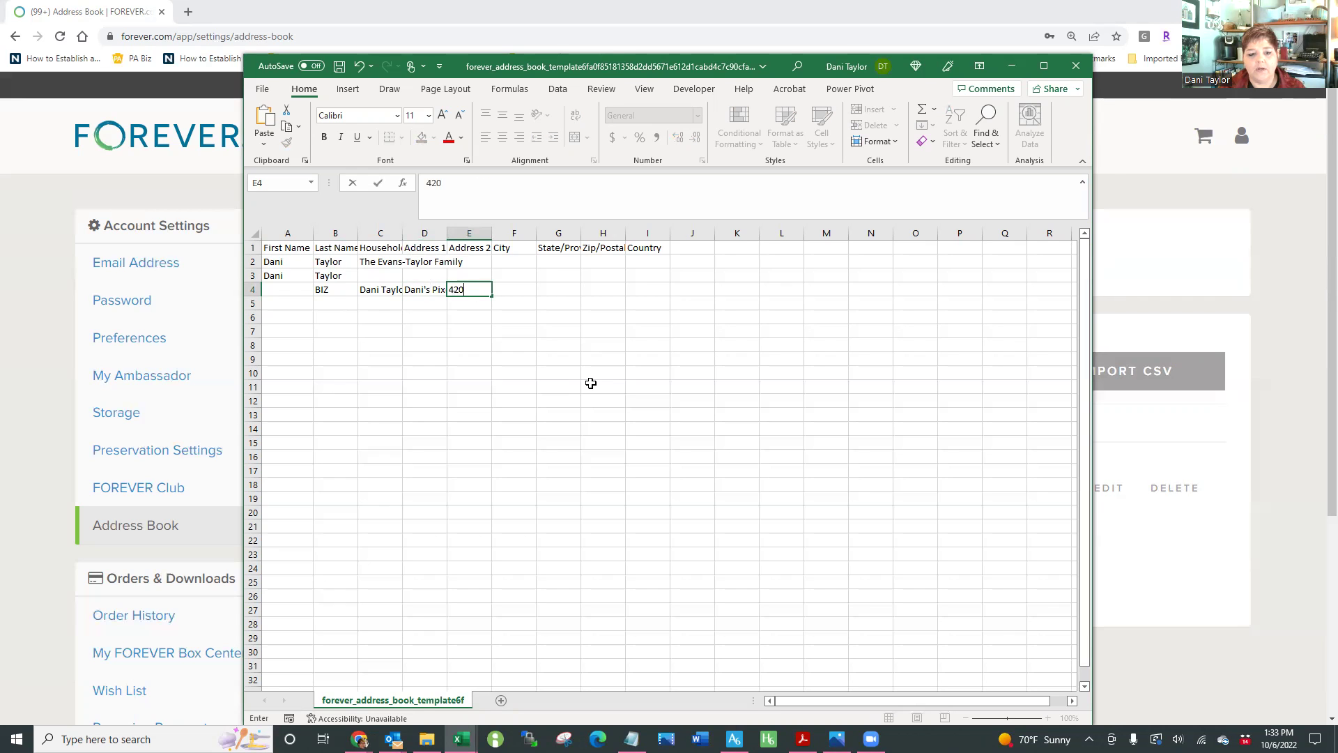
text( c)
key(Tab)
text(City)
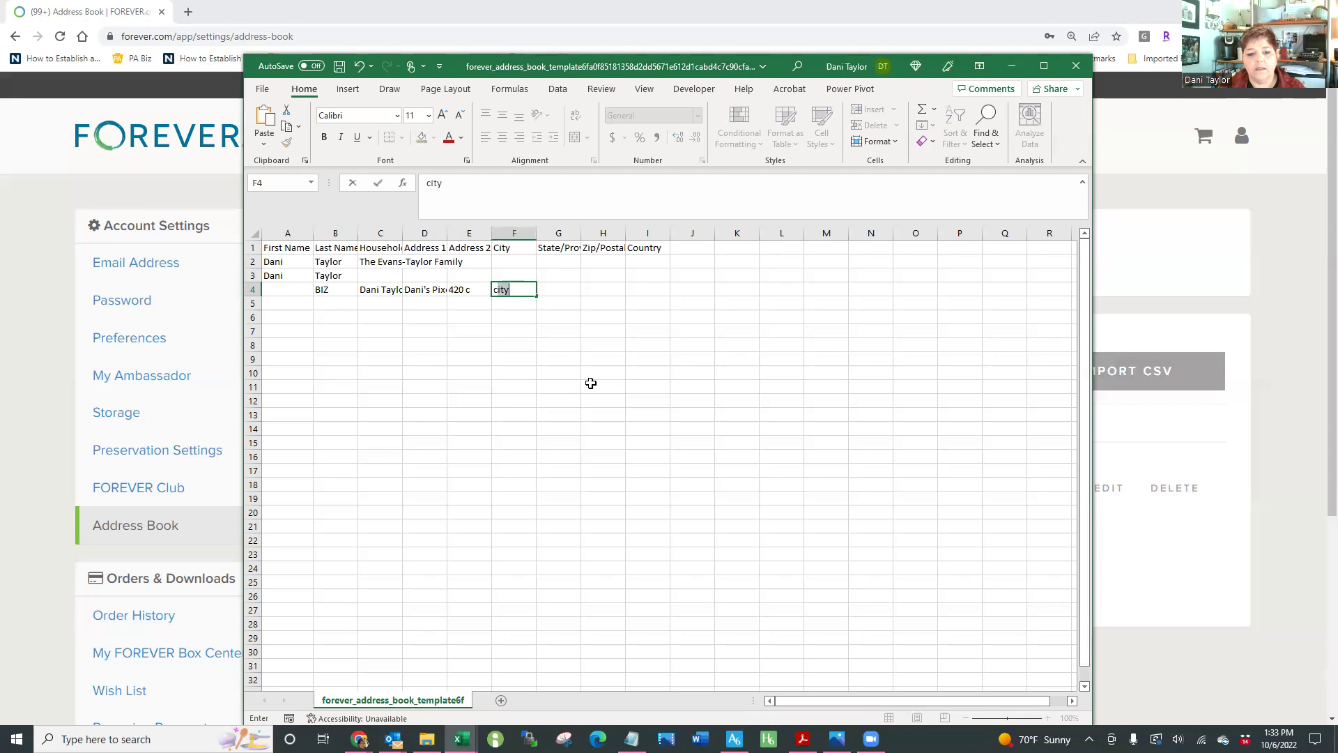
key(Tab)
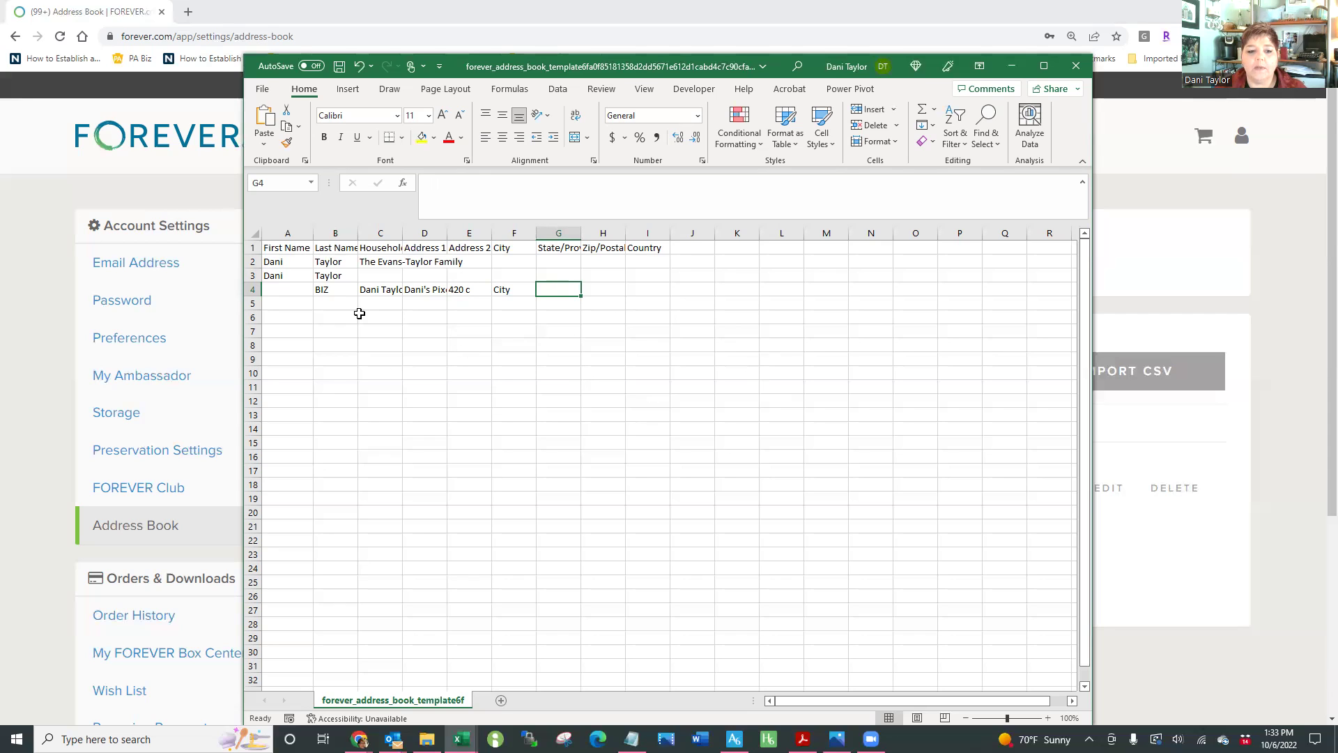
Fill row 5 with the family's last name, household name, street and city, then return to the browser
click(318, 301)
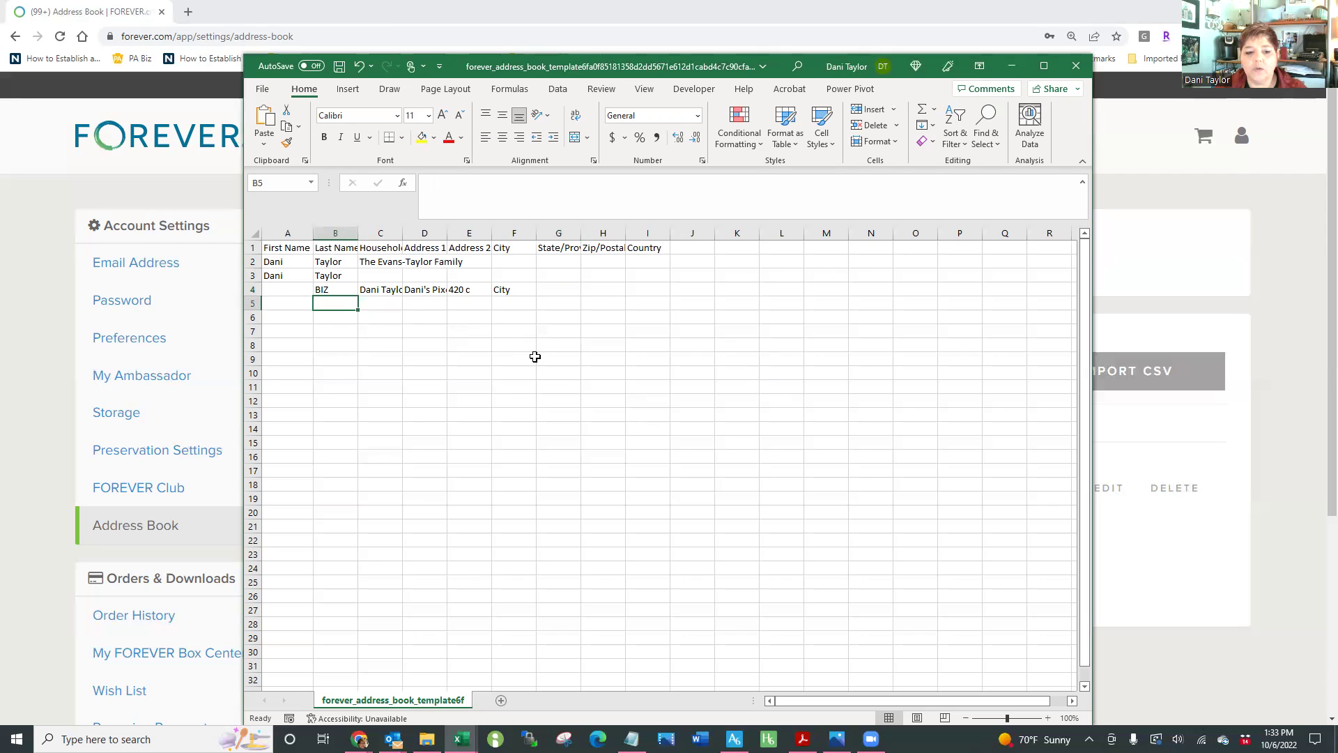
text(F)
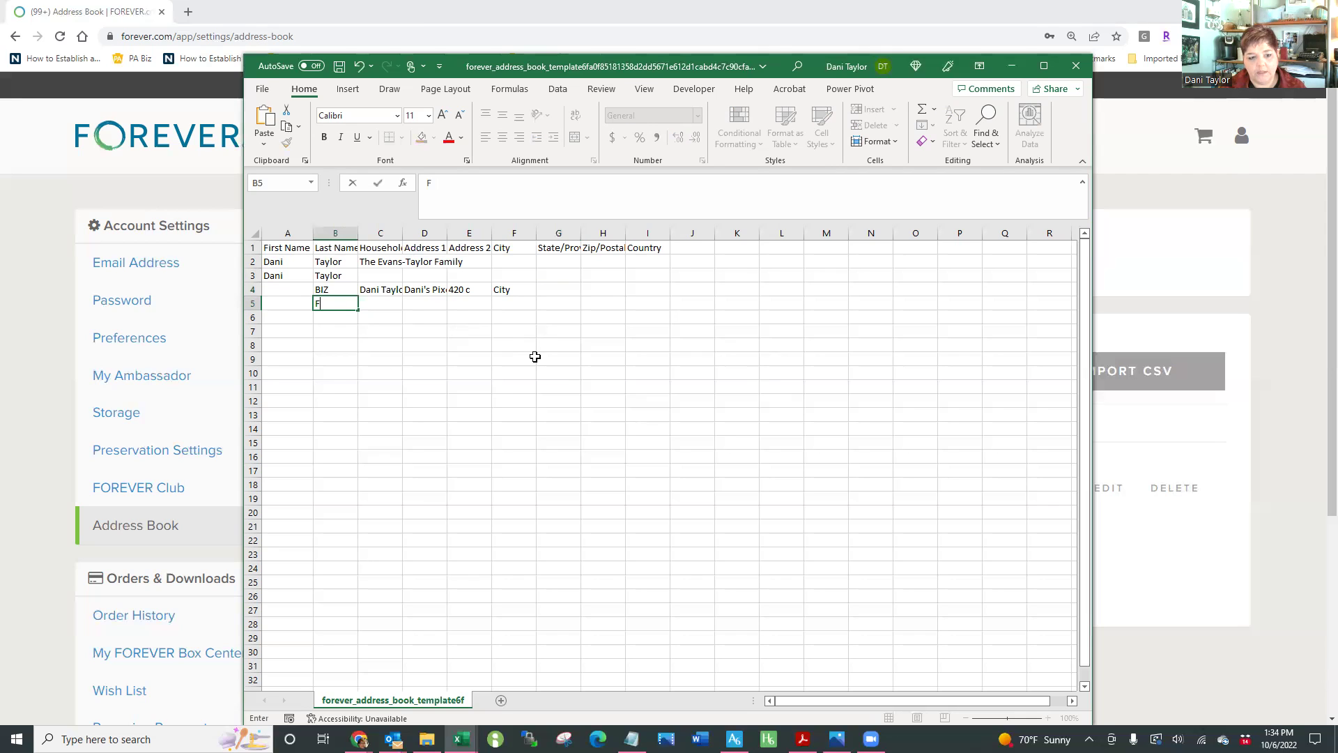
text(AMILY, Evan)
key(BackSpace)
key(BackSpace)
key(BackSpace)
key(BackSpace)
text(Taylor)
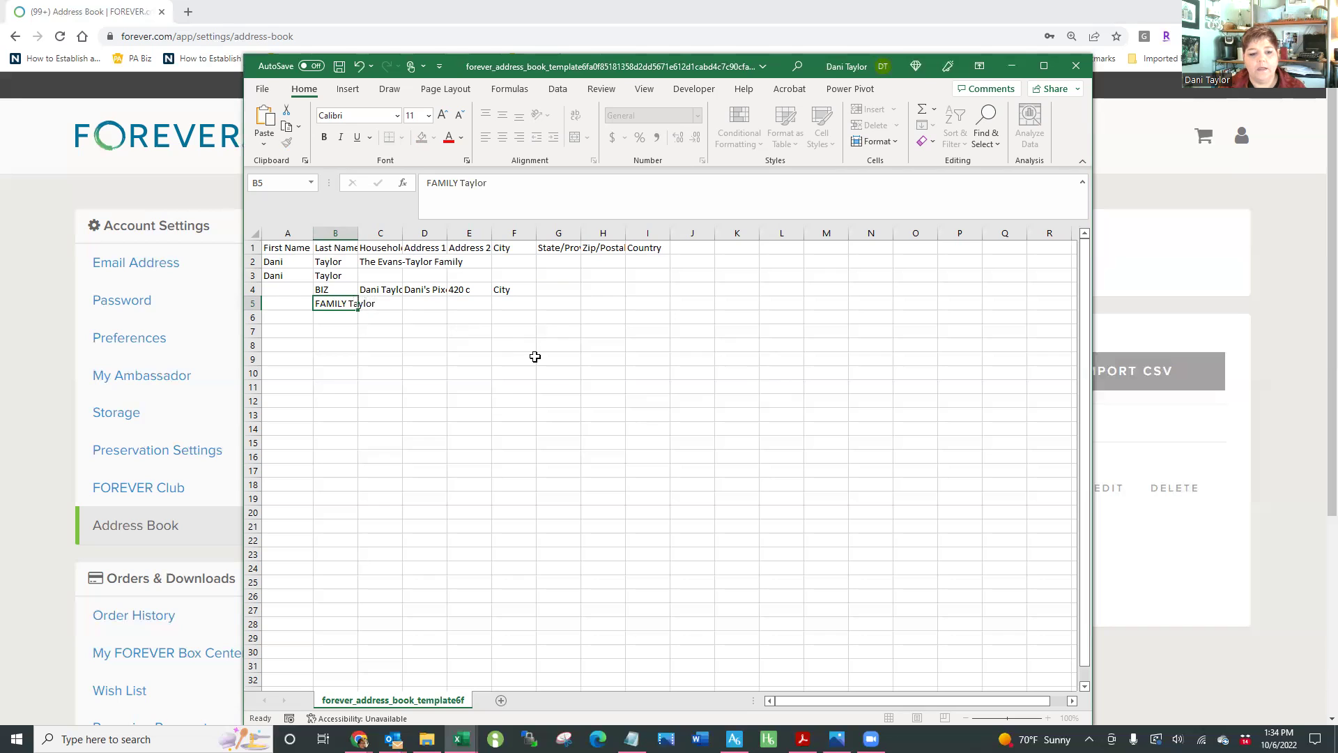
key(Tab)
text(Nonnie &)
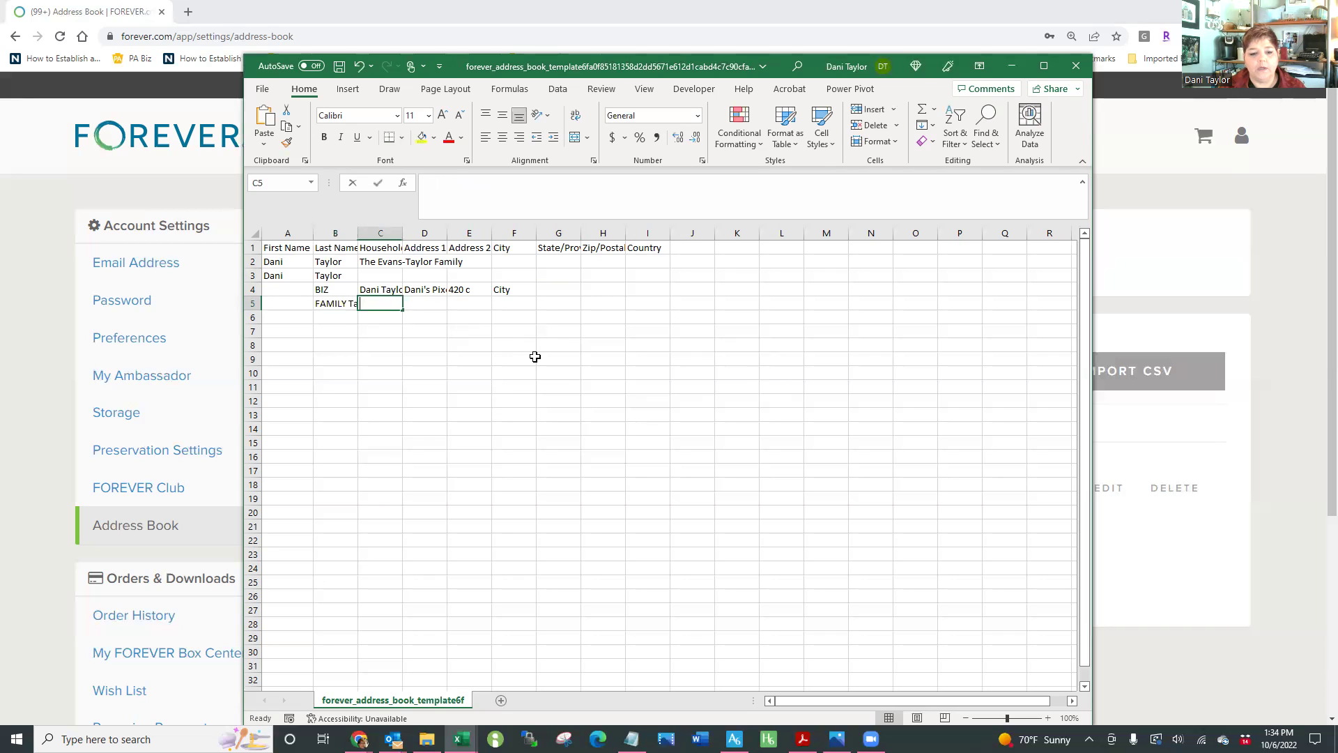
text( Popo)
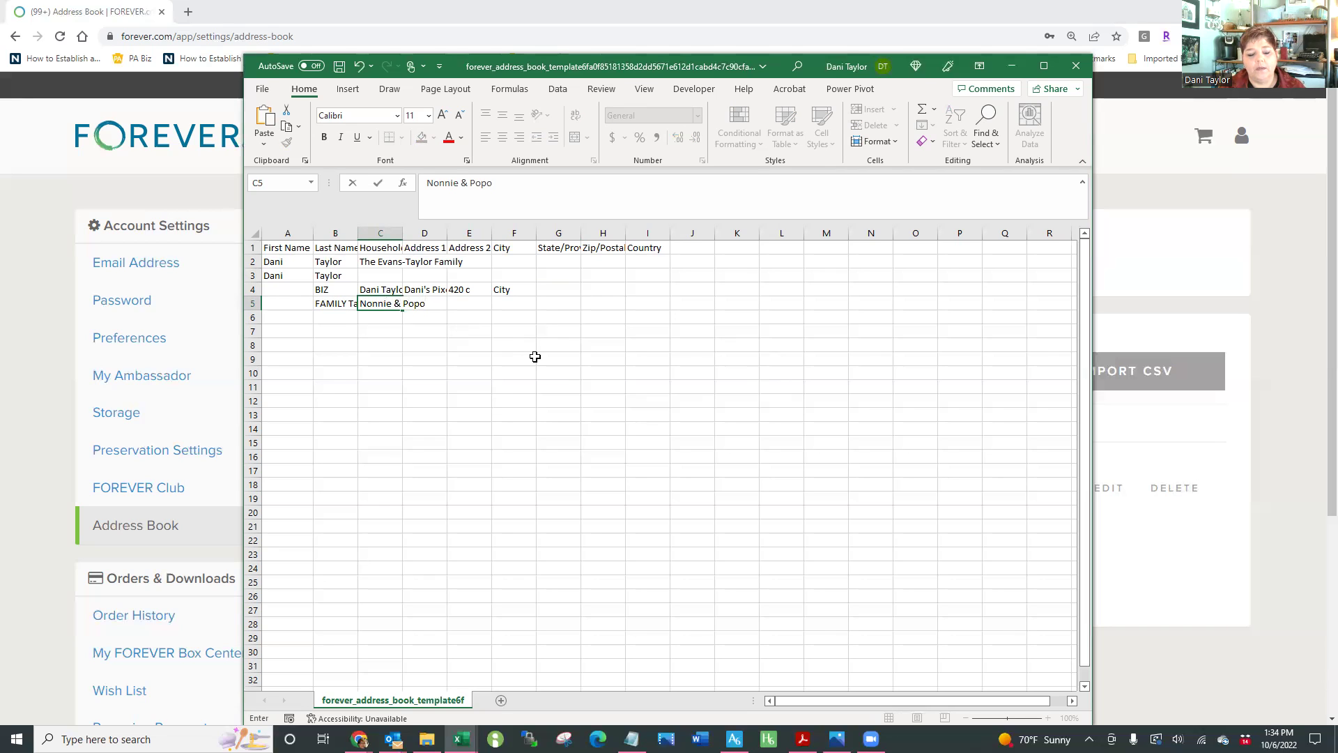
key(BackSpace)
text(-pop Taylor)
key(Tab)
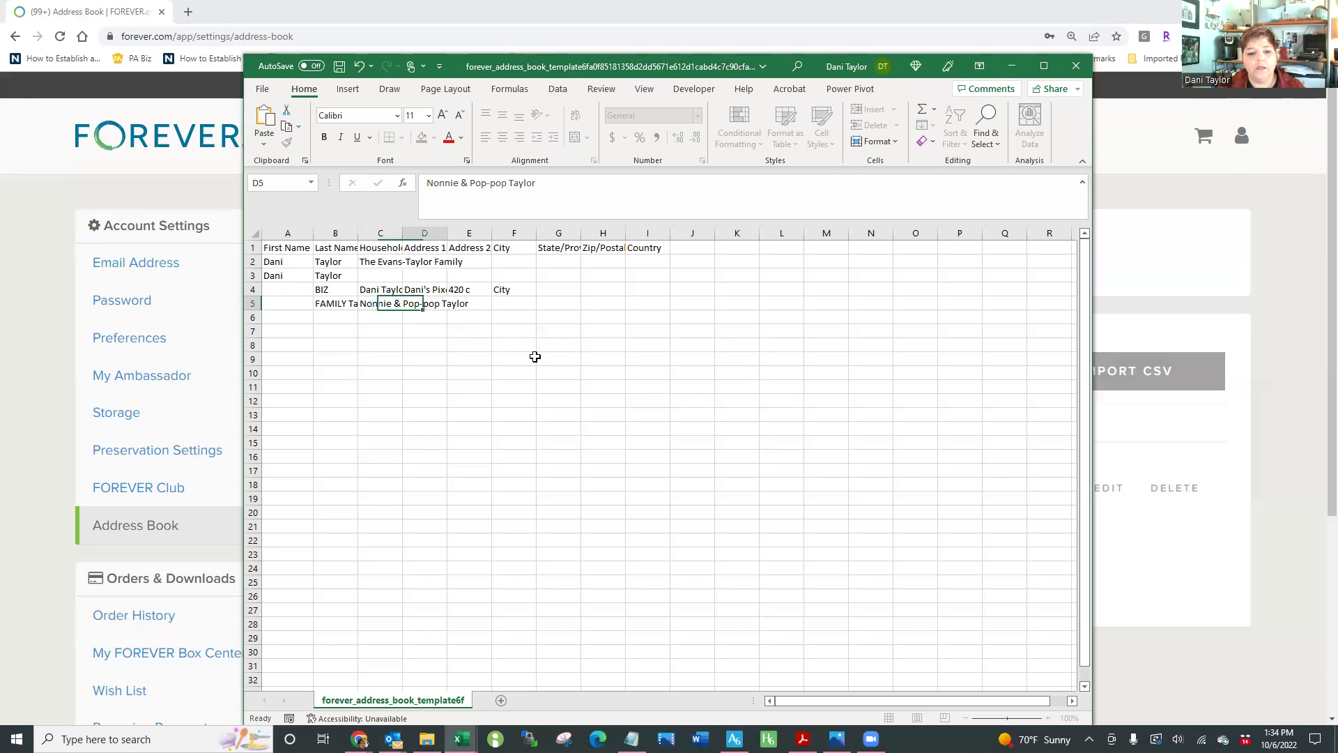
text(730 )
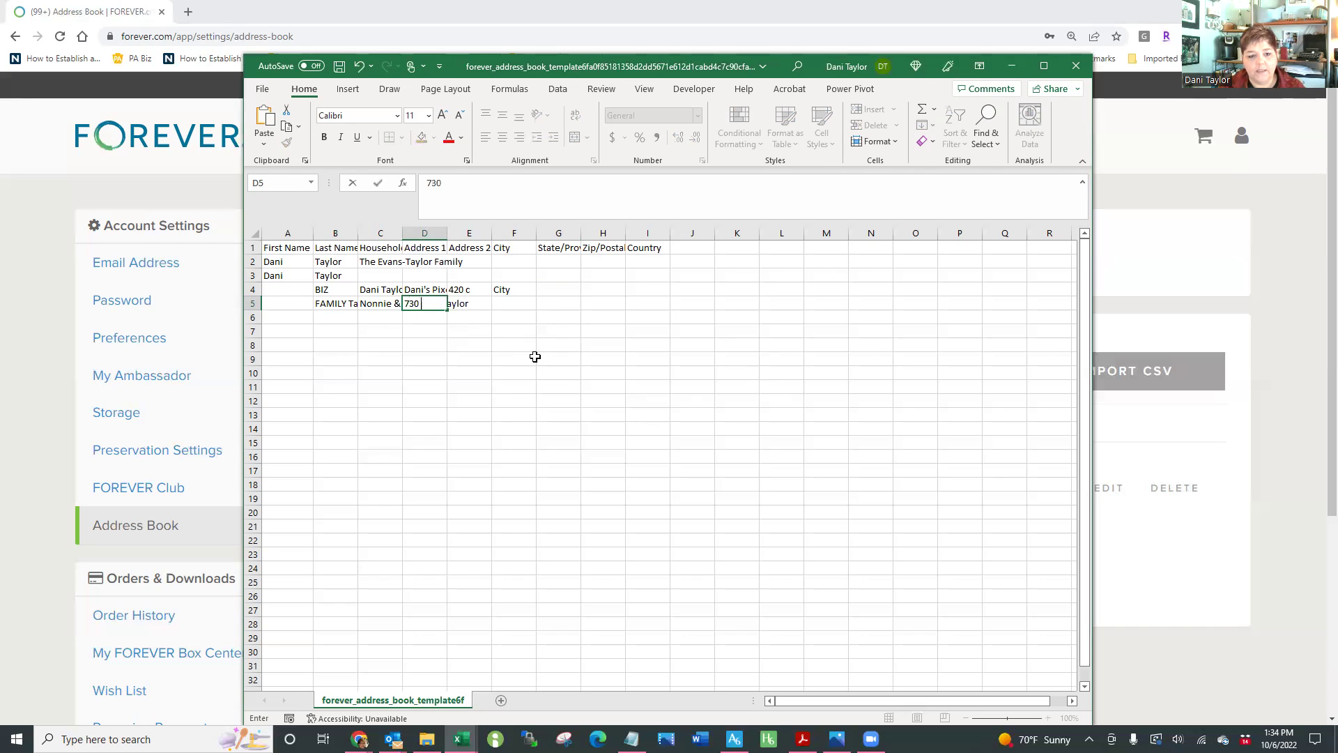
text(UTR)
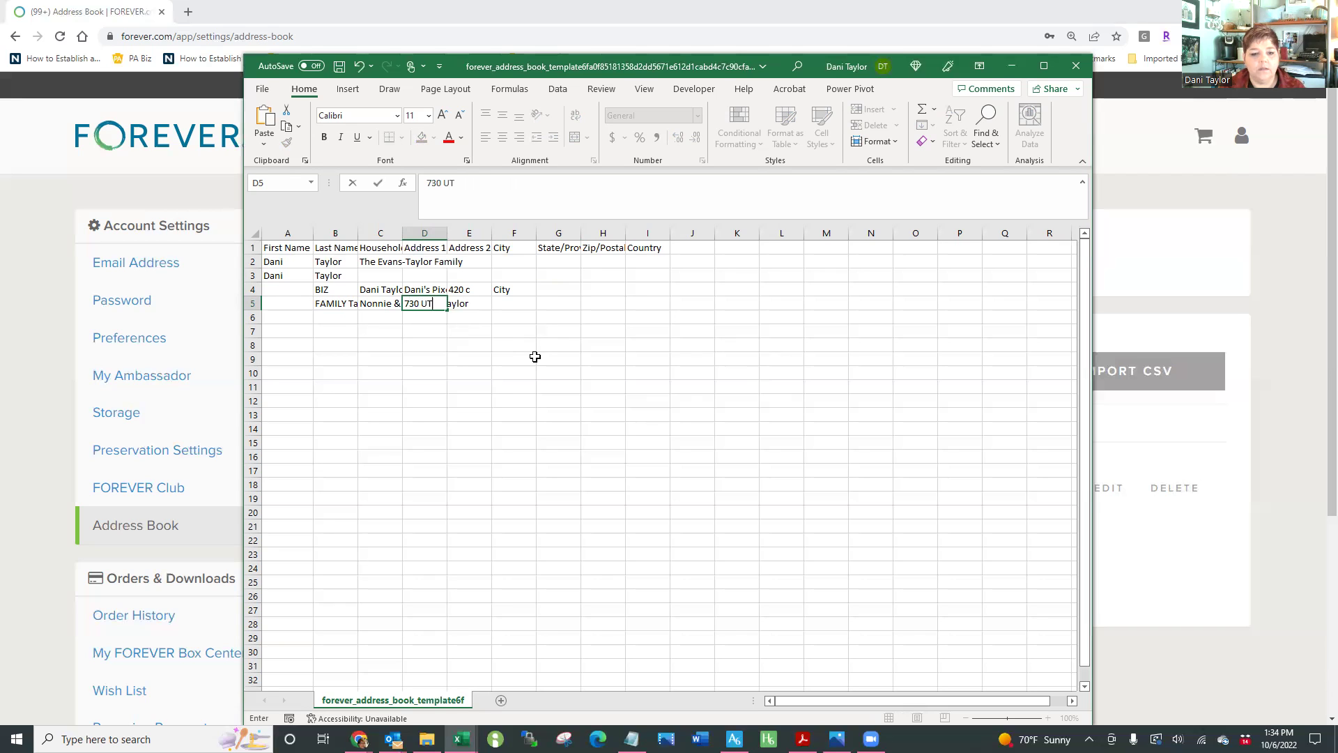
key(Tab)
text(B)
key(BackSpace)
key(Tab)
text(big)
key(Tab)
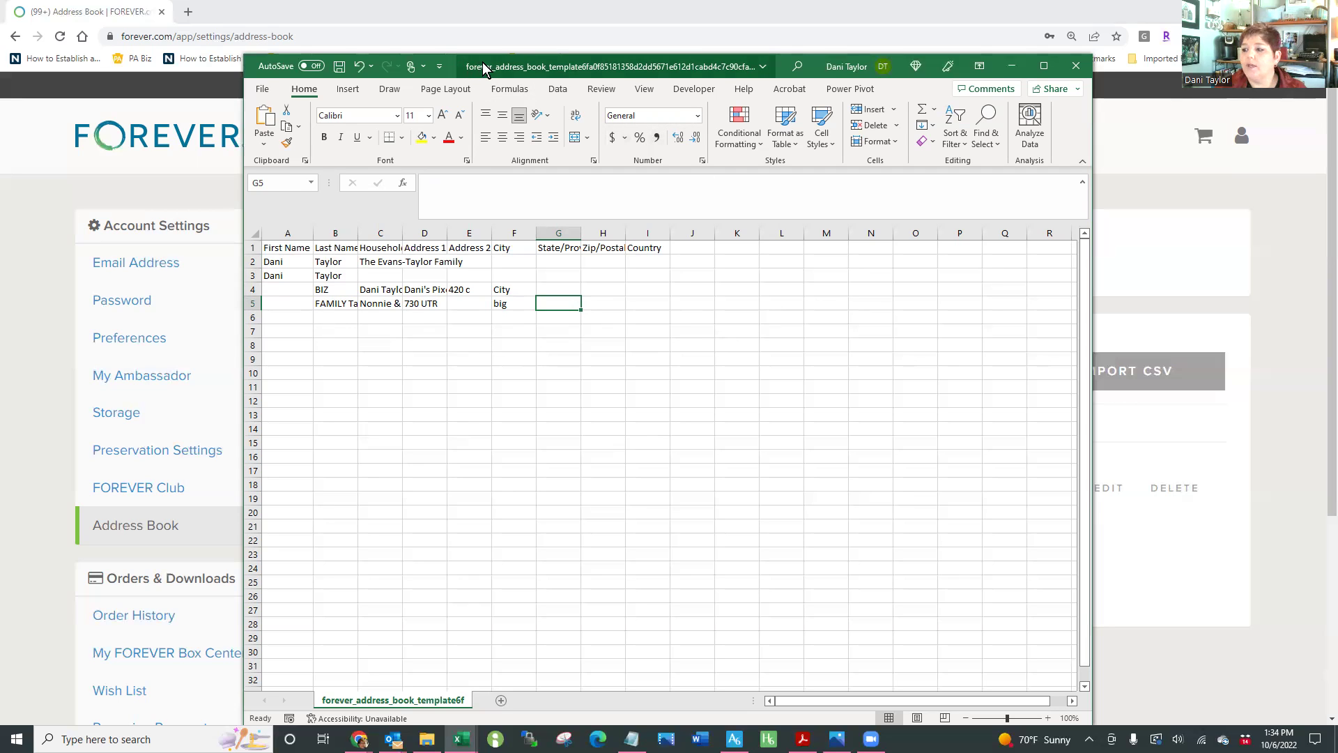
key(alt+Tab)
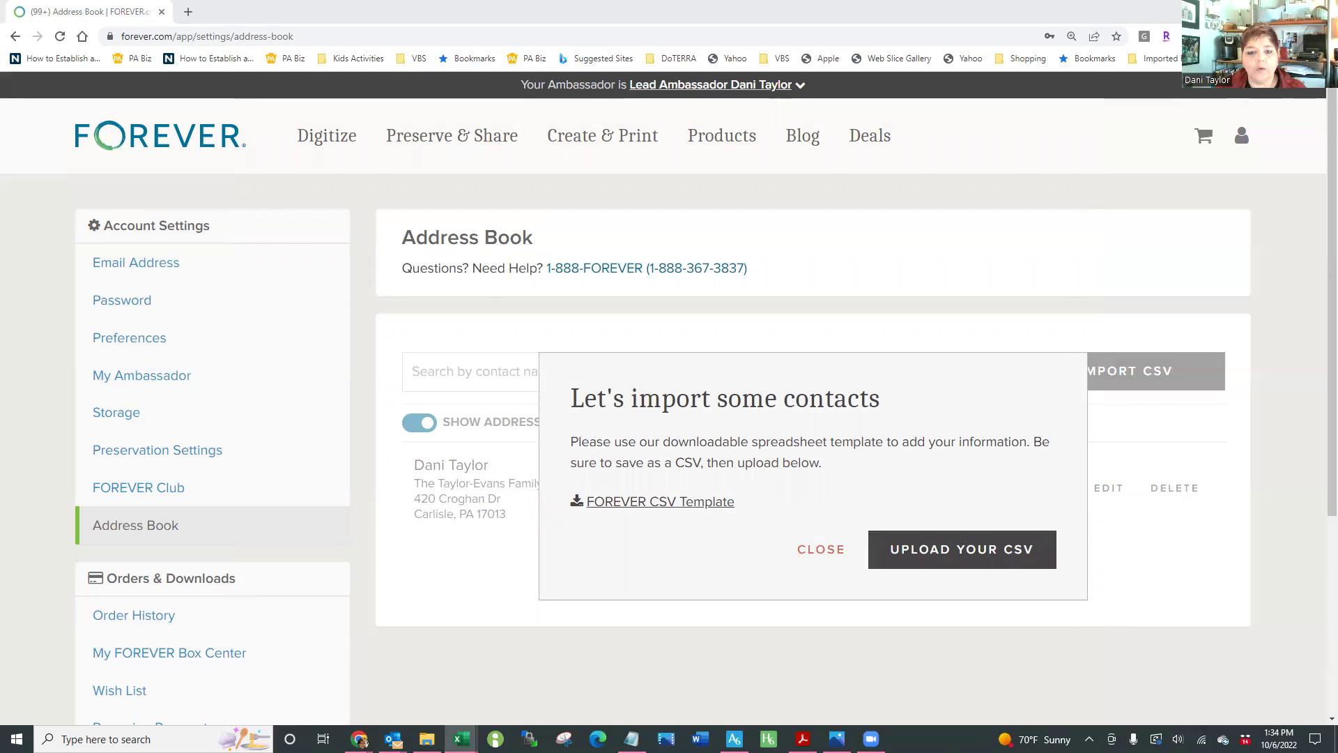
drag(1337, 49, 543, 48)
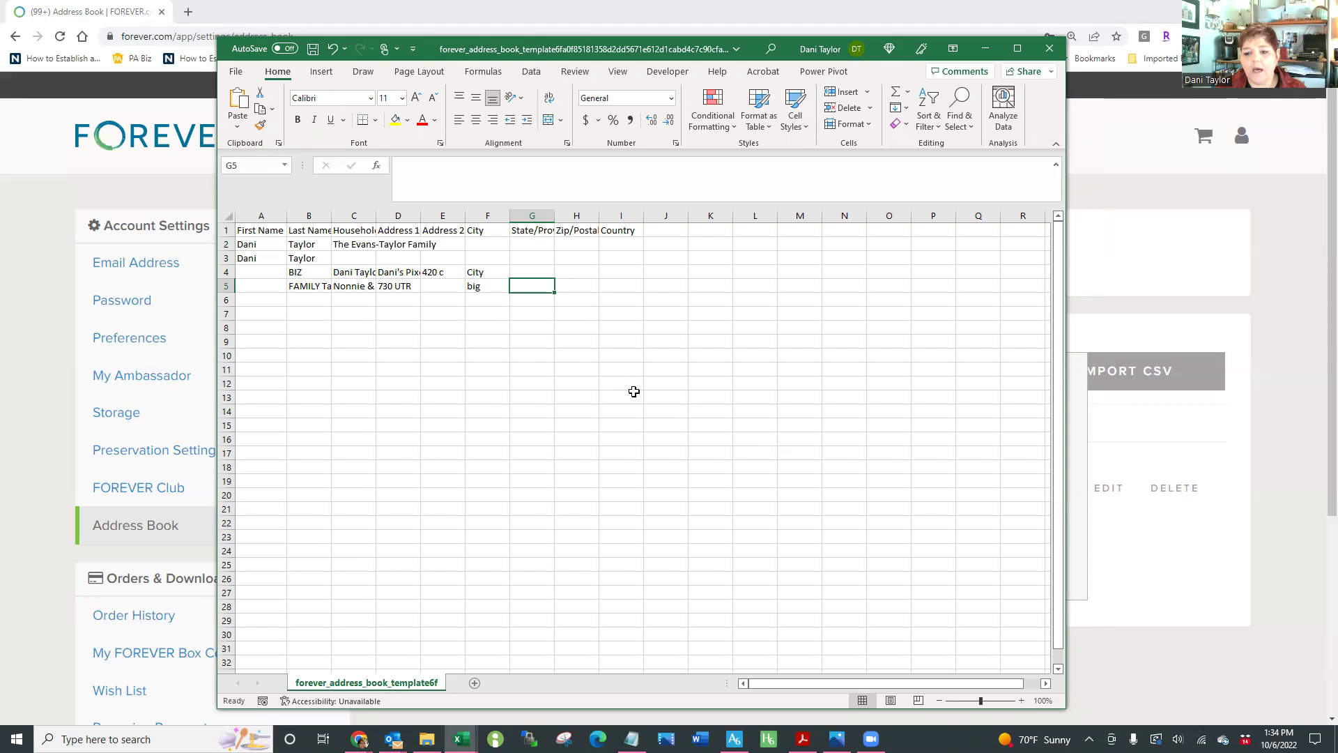
click(427, 739)
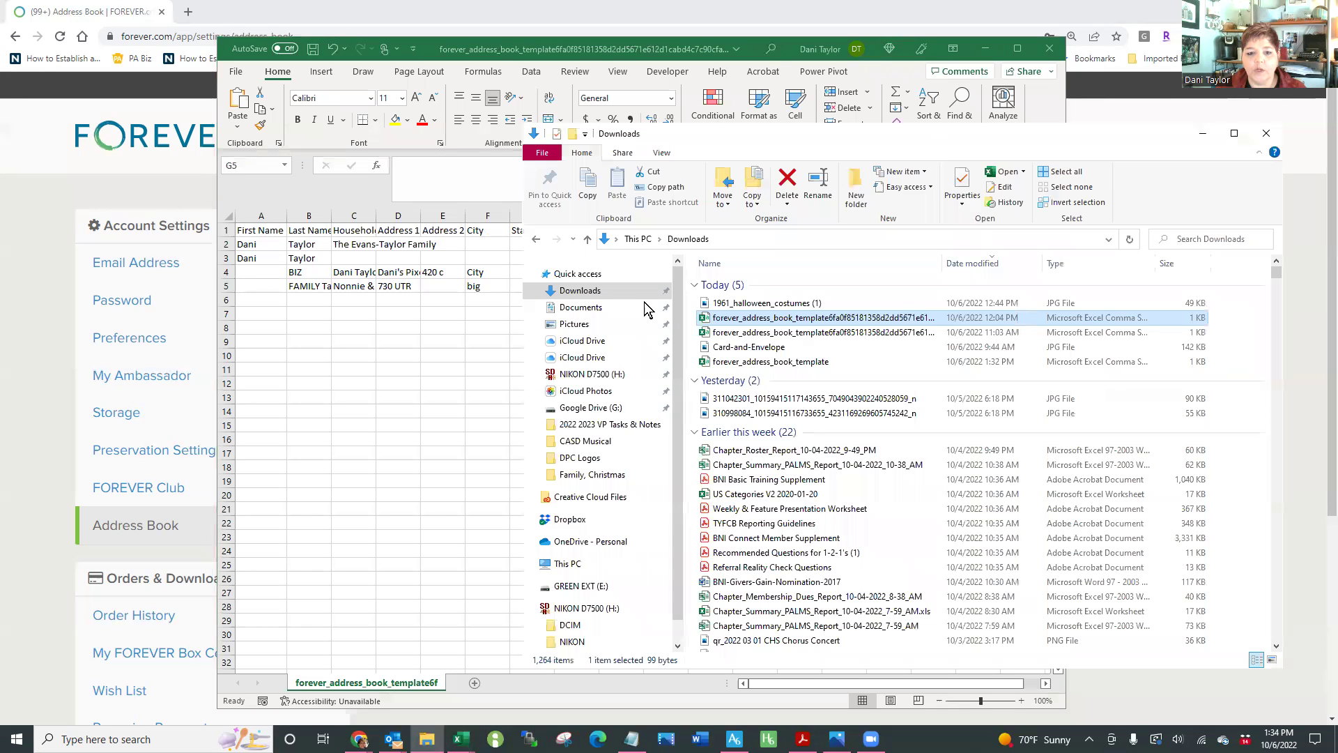
click(581, 291)
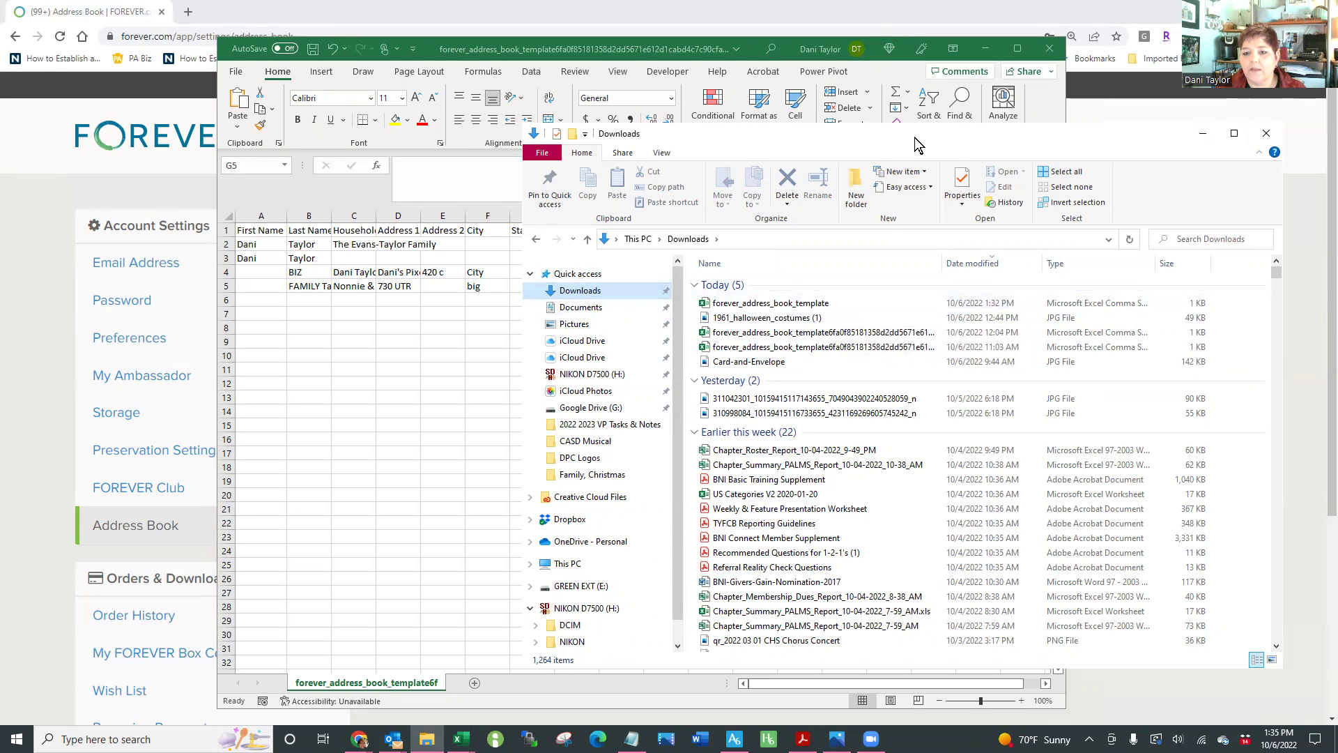
drag(921, 138, 929, 139)
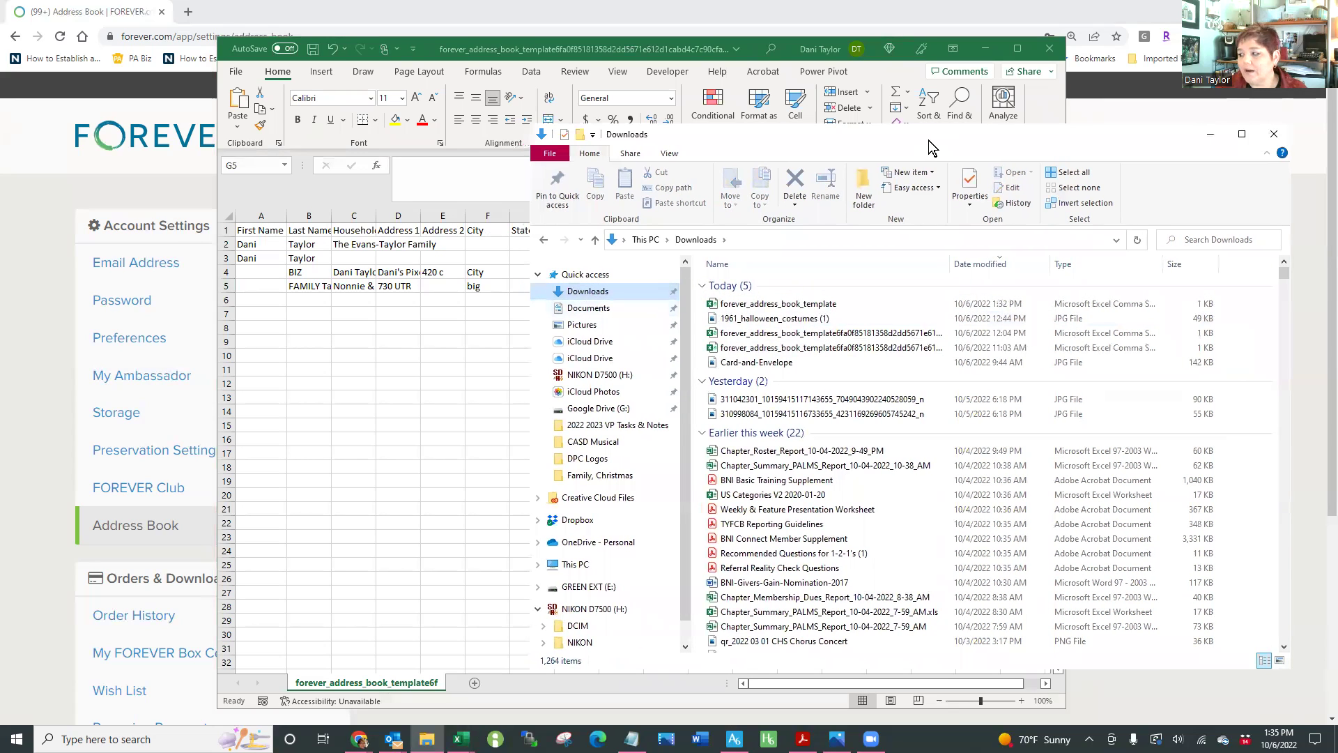
key(alt+F4)
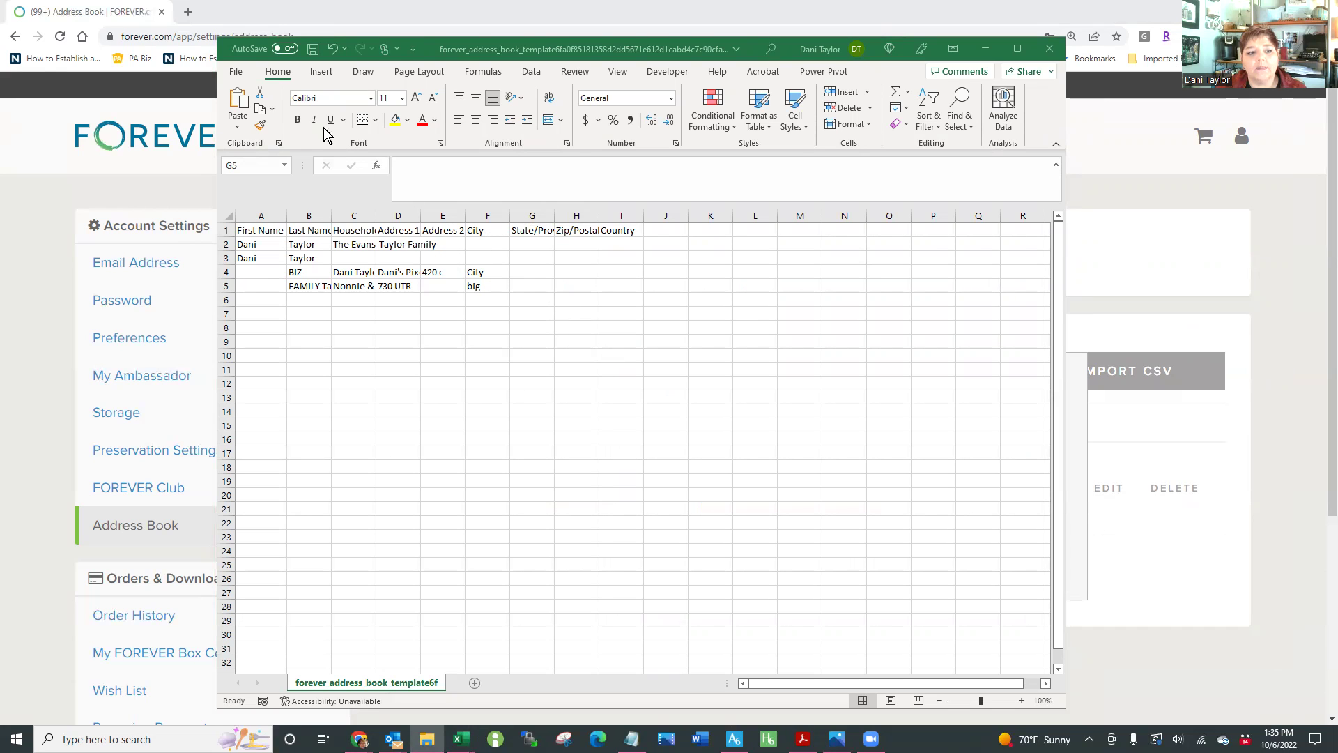
Save the template as CSV '2022 Address Book, FOREVER 10 06' in E:\FAMILY\Family, Christmas
click(236, 71)
click(265, 260)
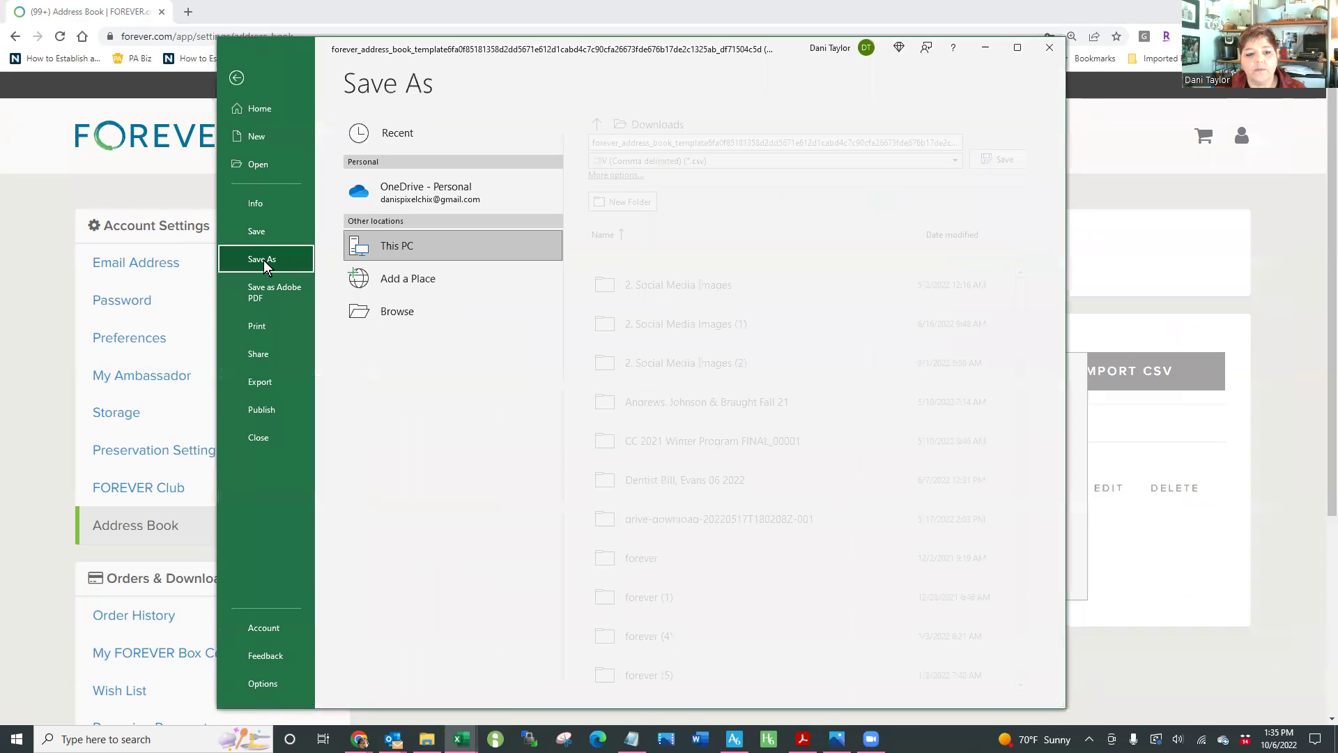
click(399, 312)
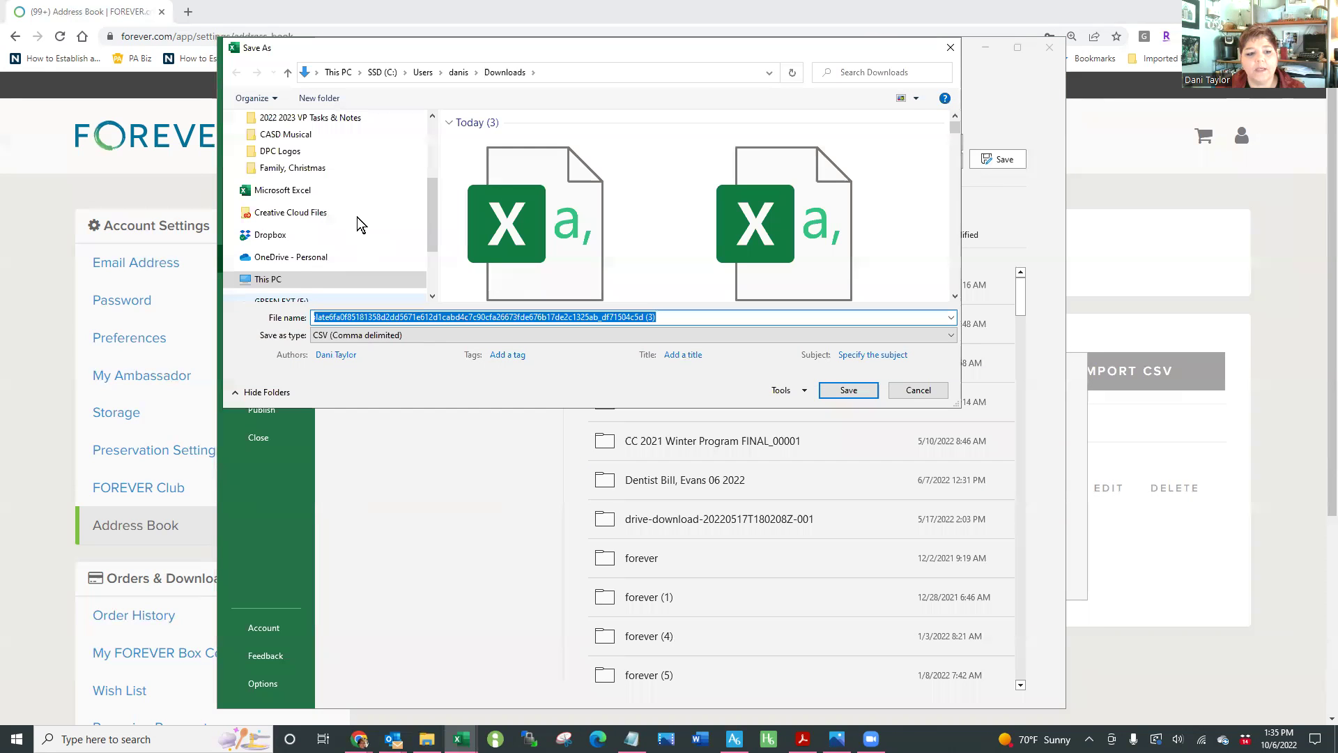
scroll(357, 217, down, 1)
click(299, 269)
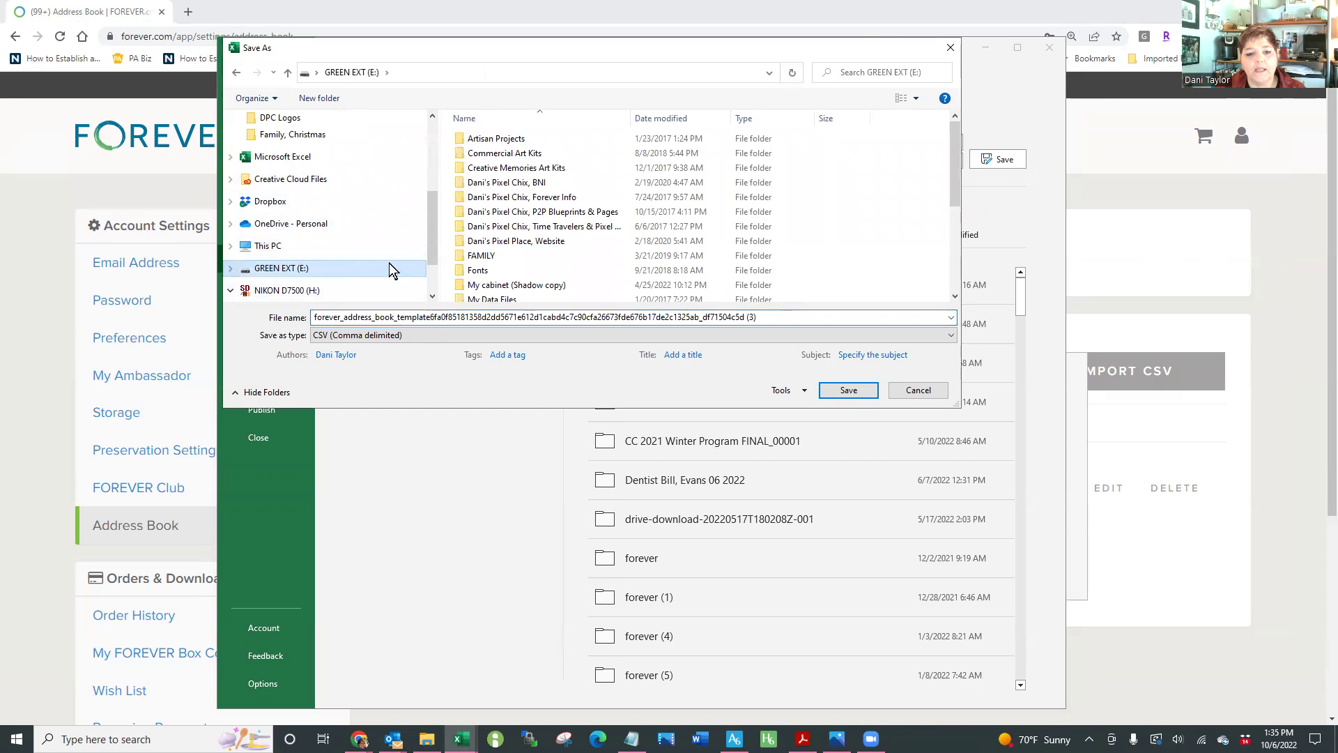
double_click(483, 255)
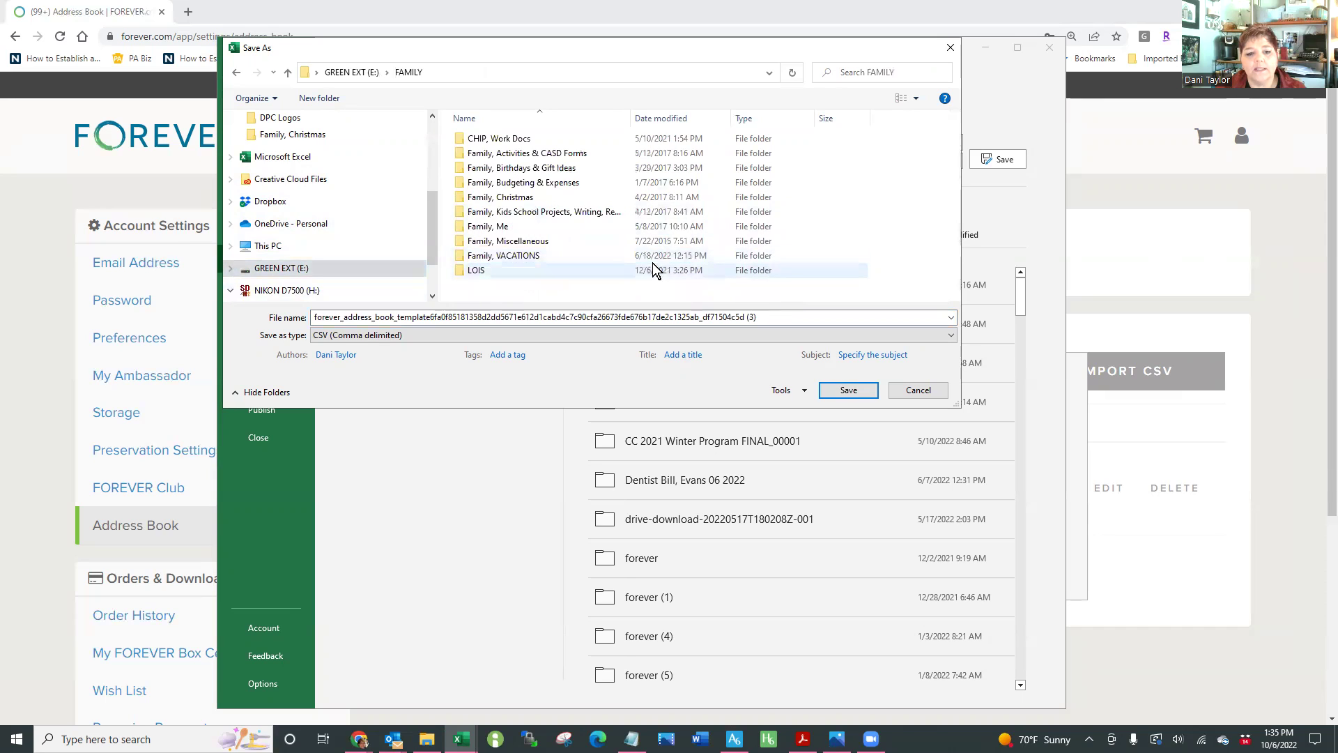
double_click(516, 198)
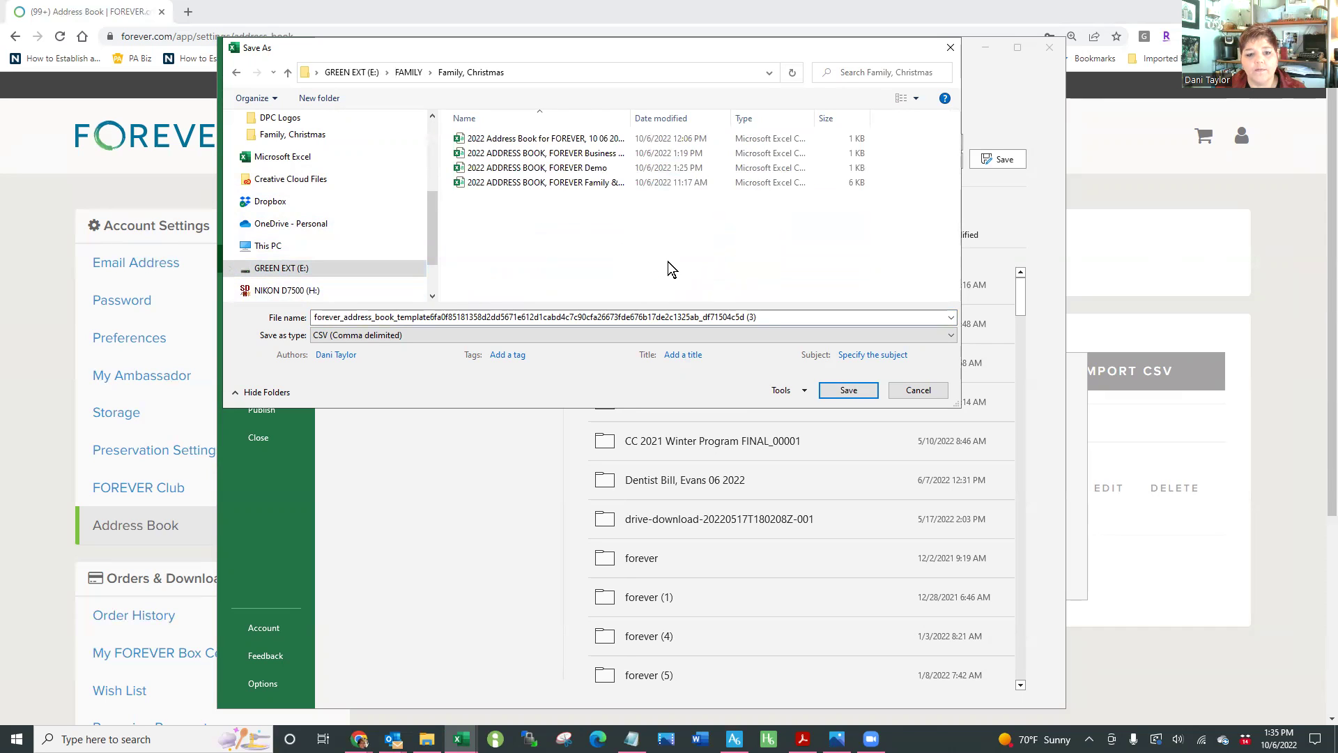
double_click(774, 318)
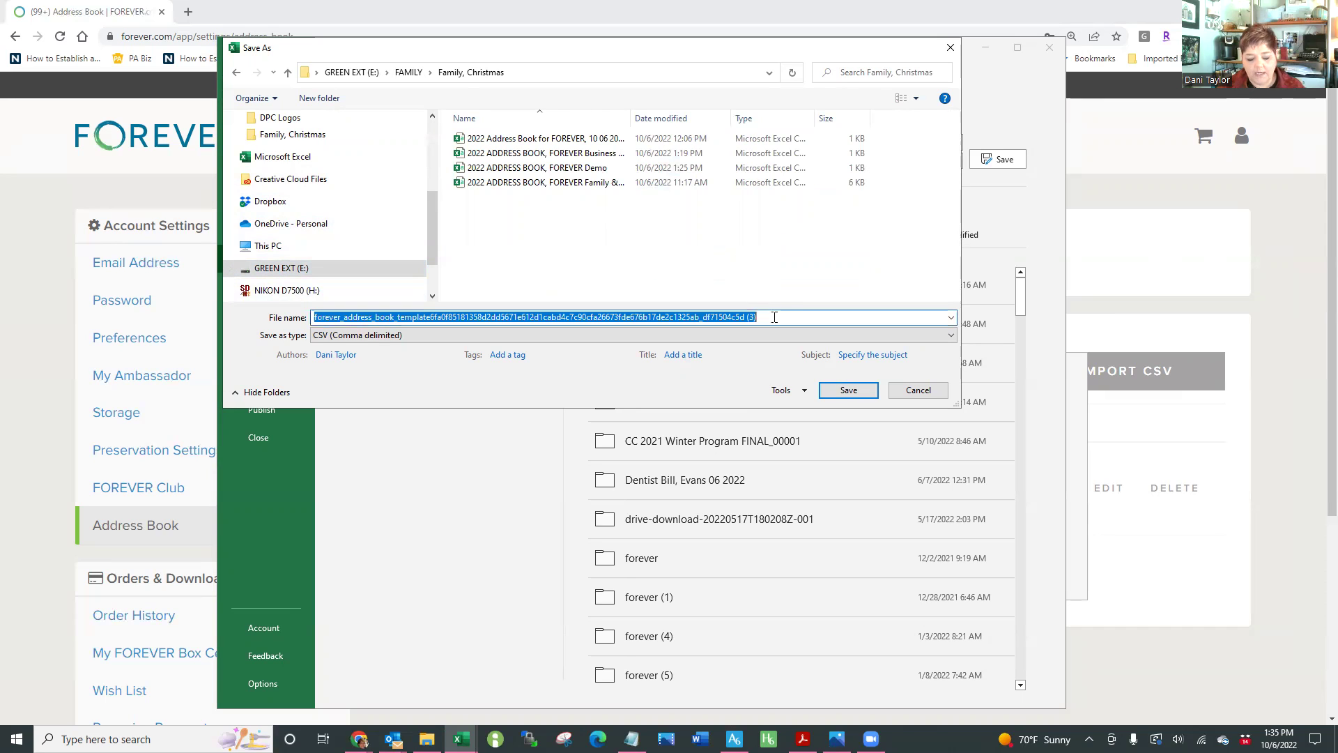
text(2022)
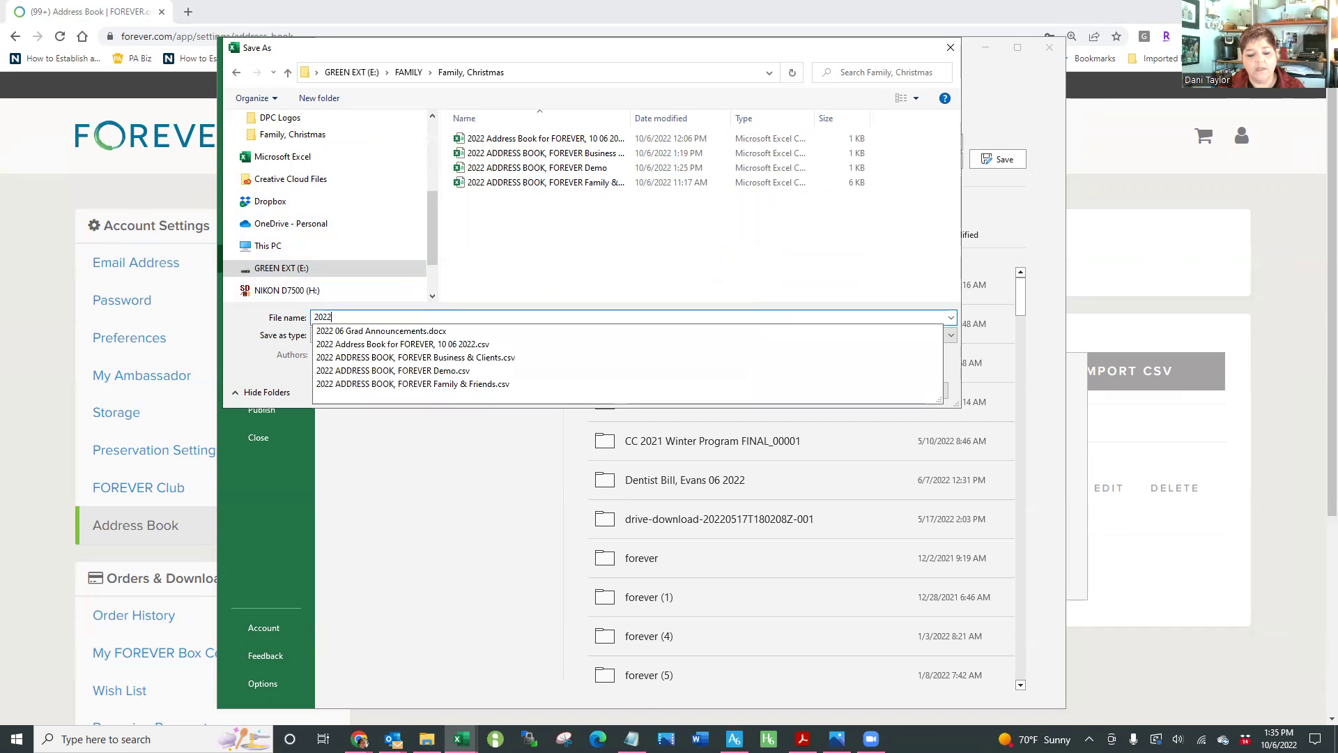
text( Add)
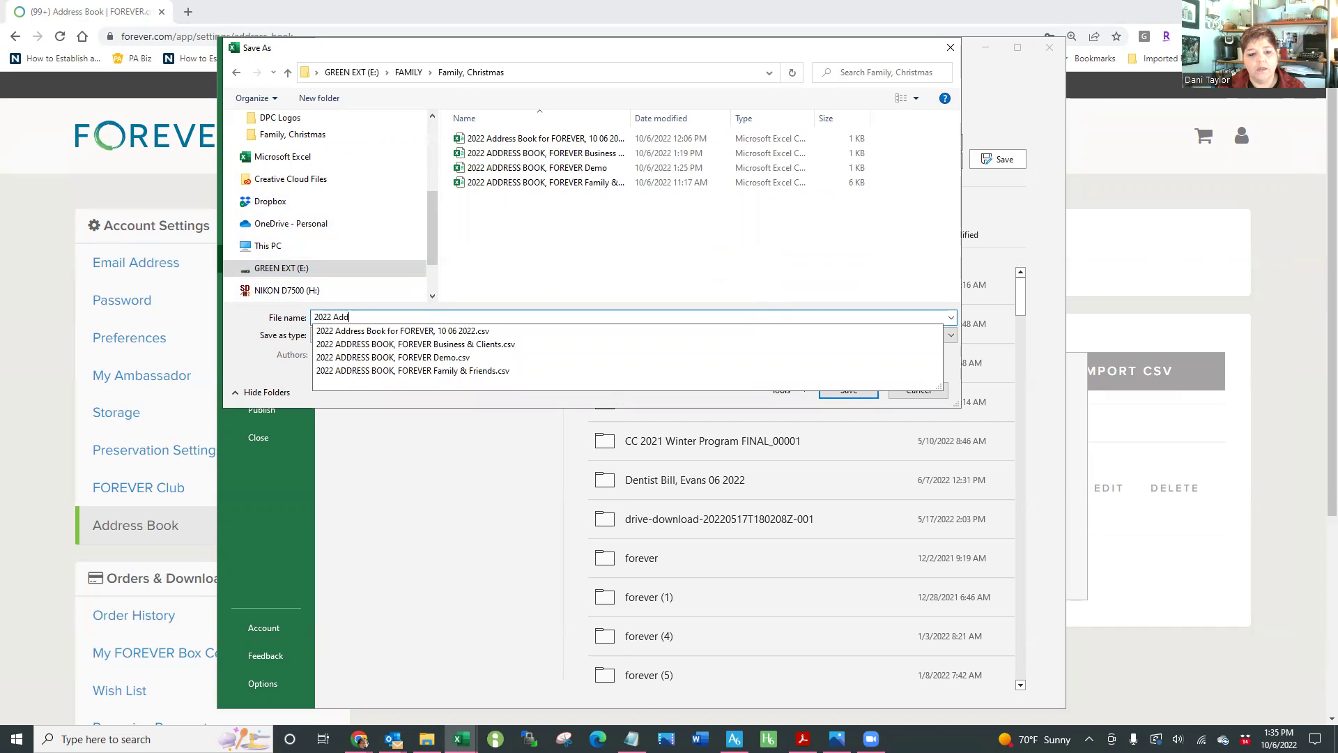
text(ress Book, FOREV)
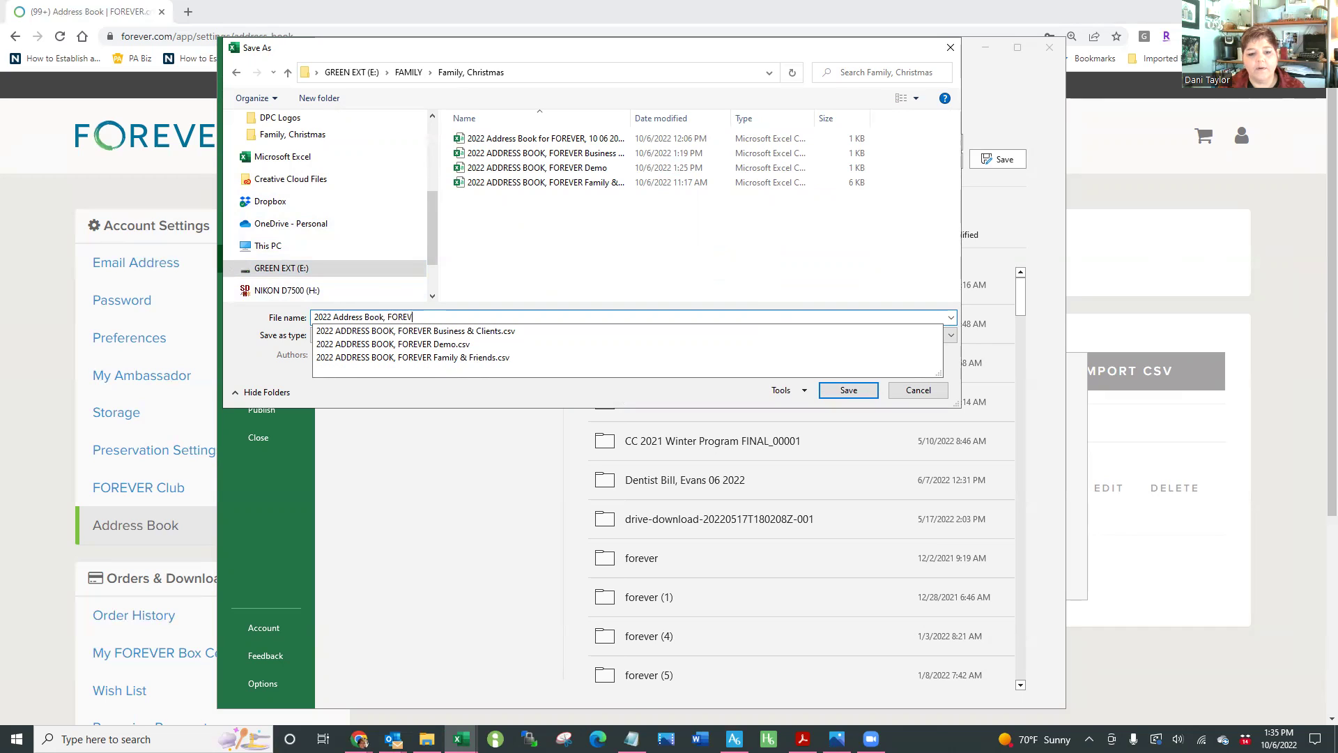
text(ER 10 06)
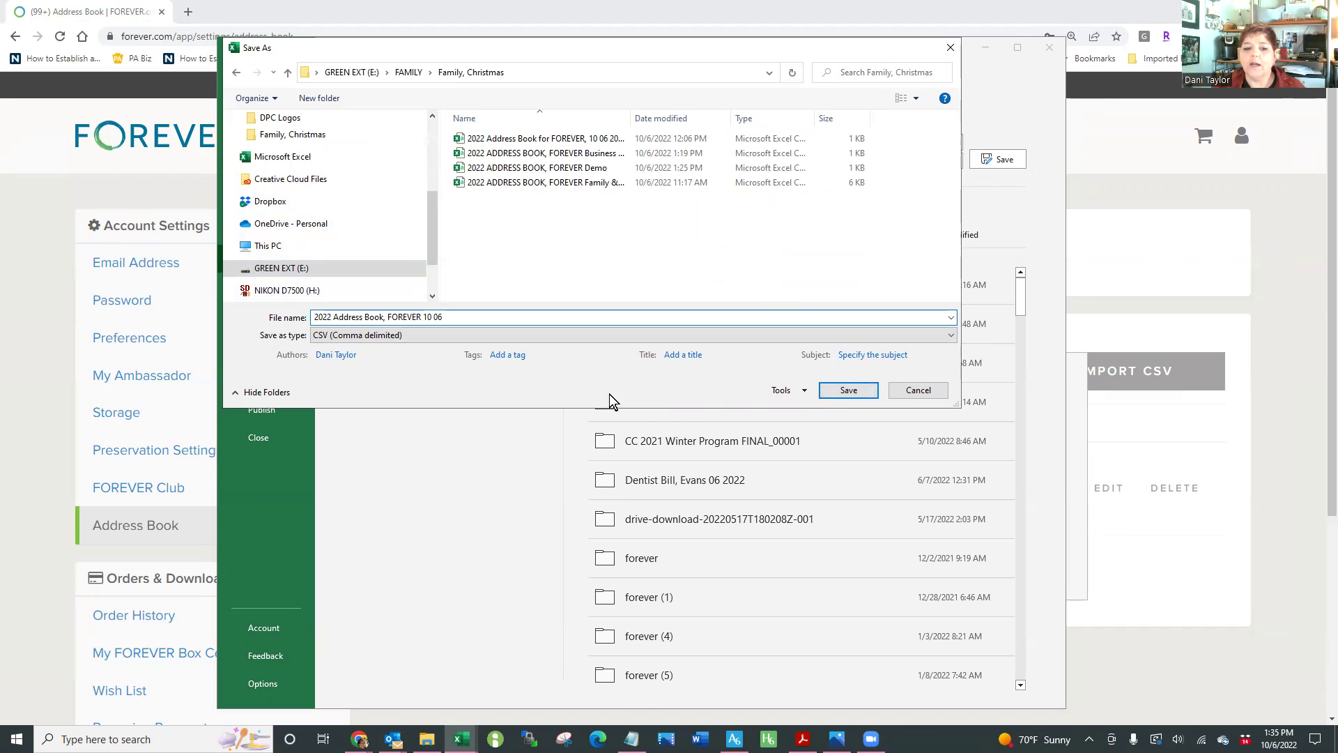
click(855, 392)
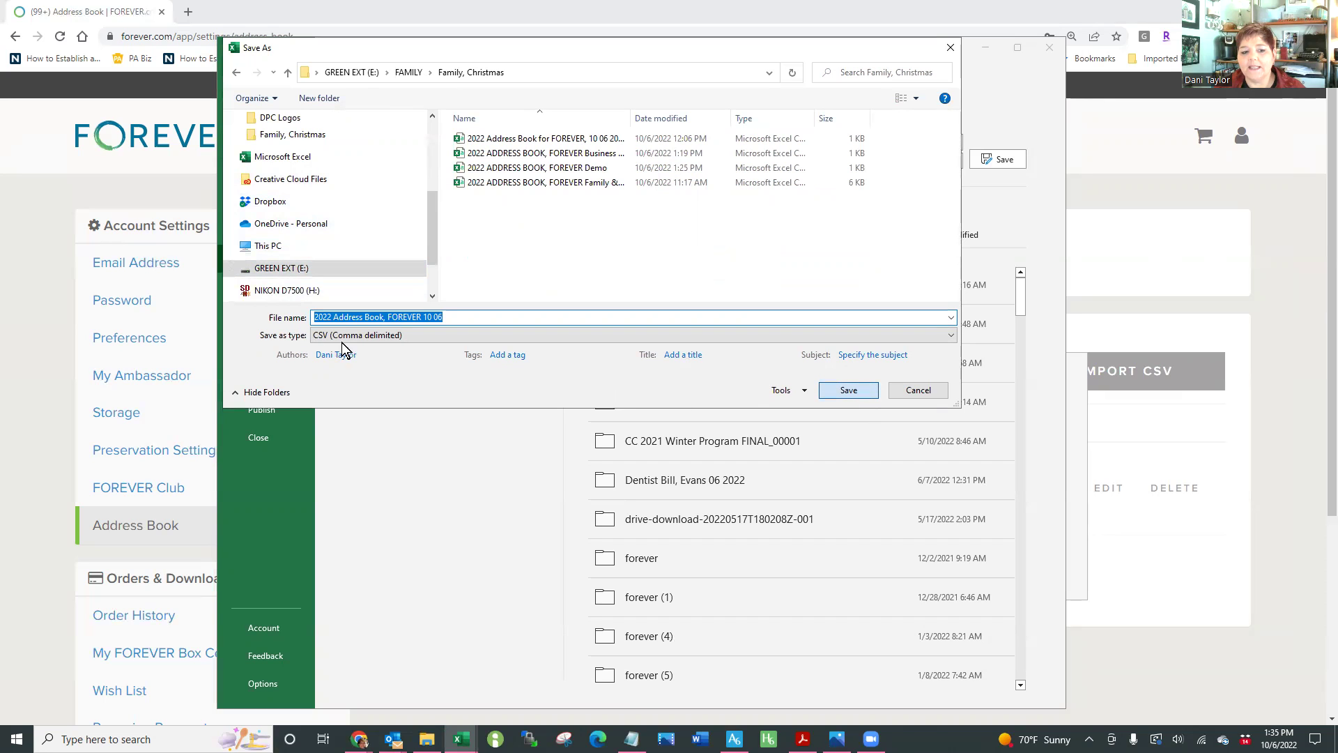
key(Return)
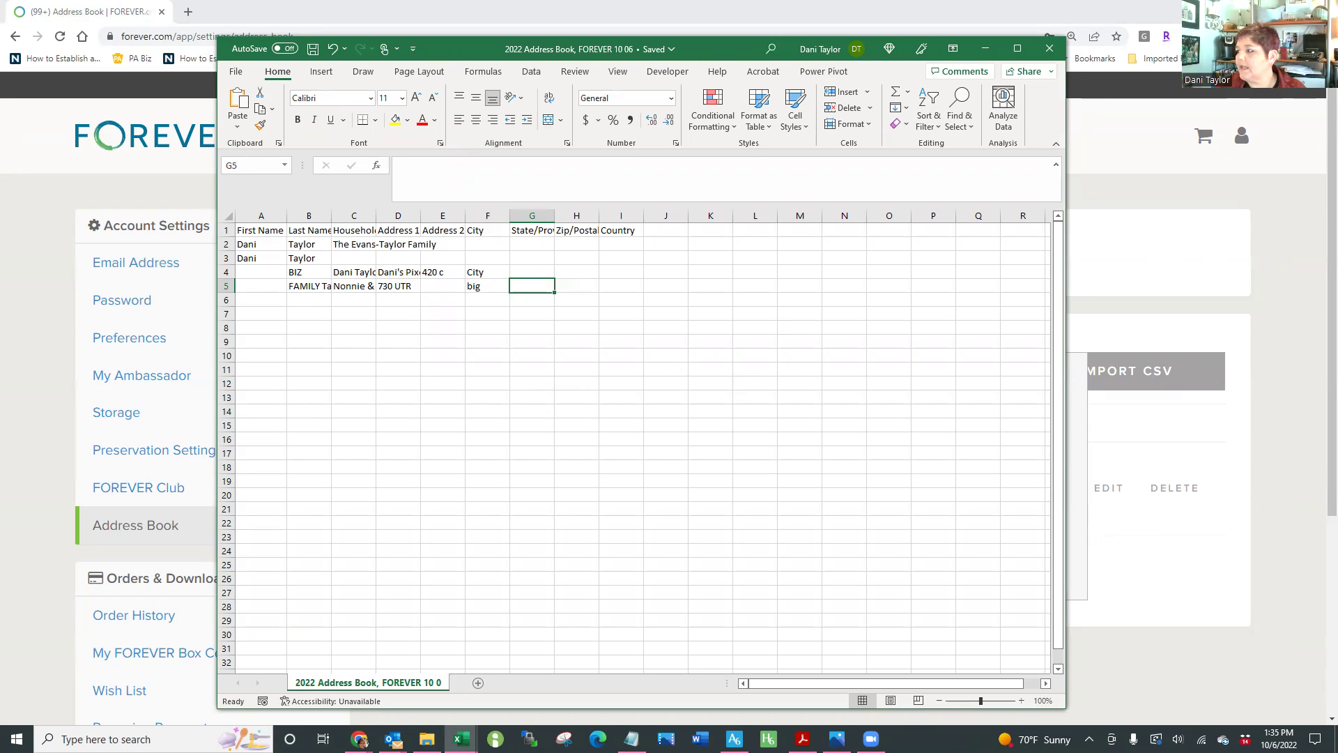
Back in FOREVER, close and reopen the contact import prompt
key(alt+Tab)
key(alt+Tab)
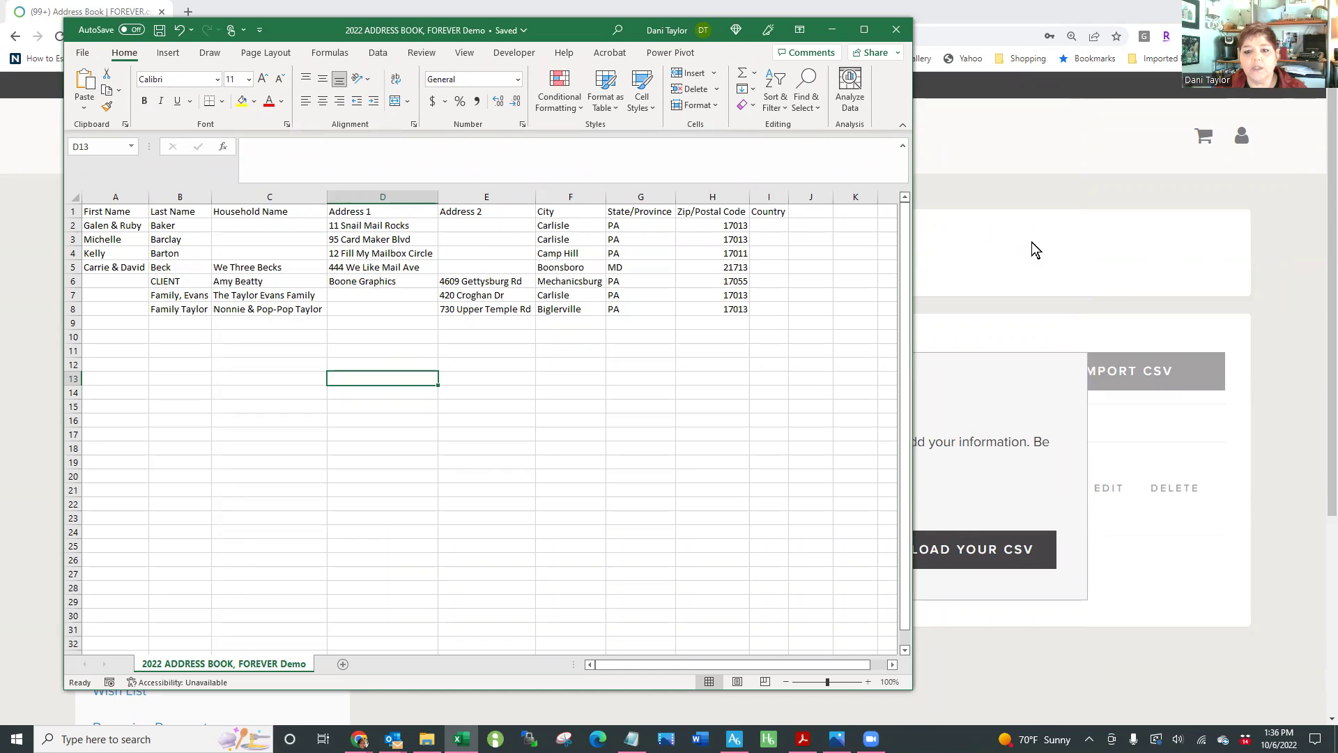
click(1106, 252)
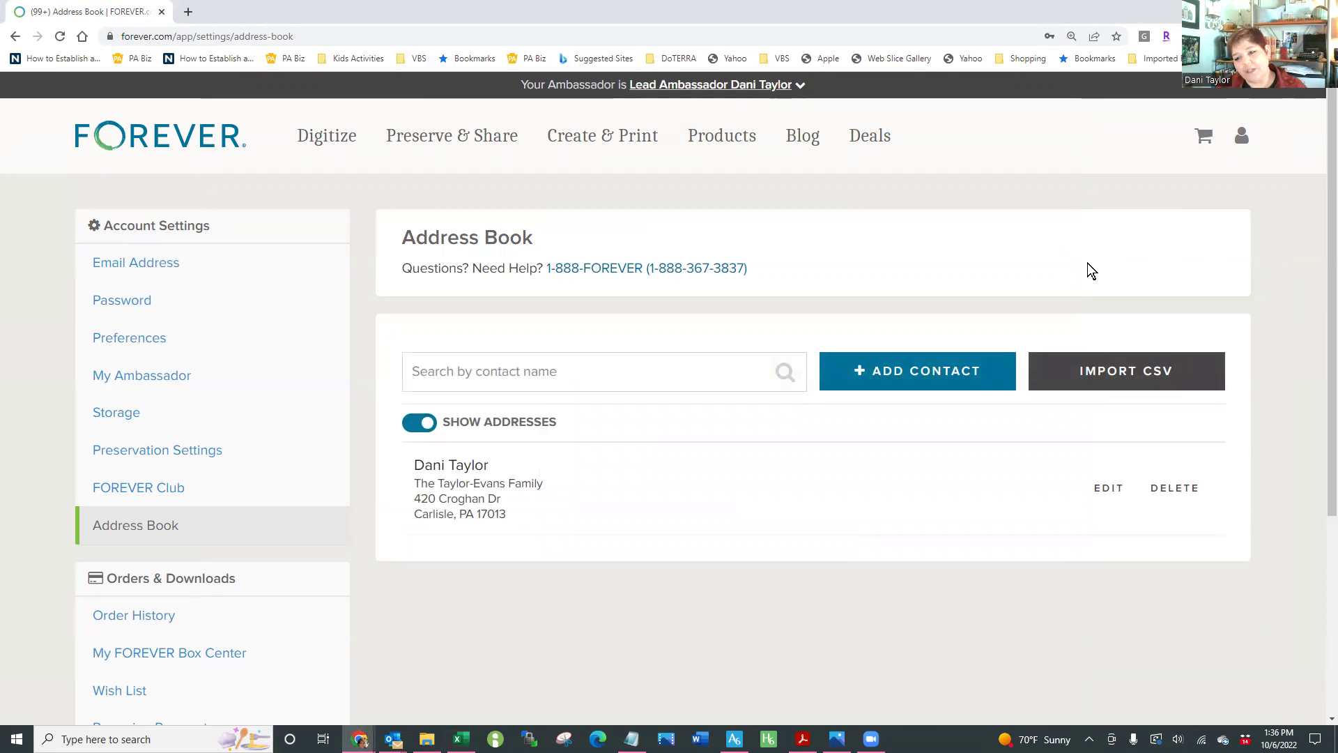
click(1122, 371)
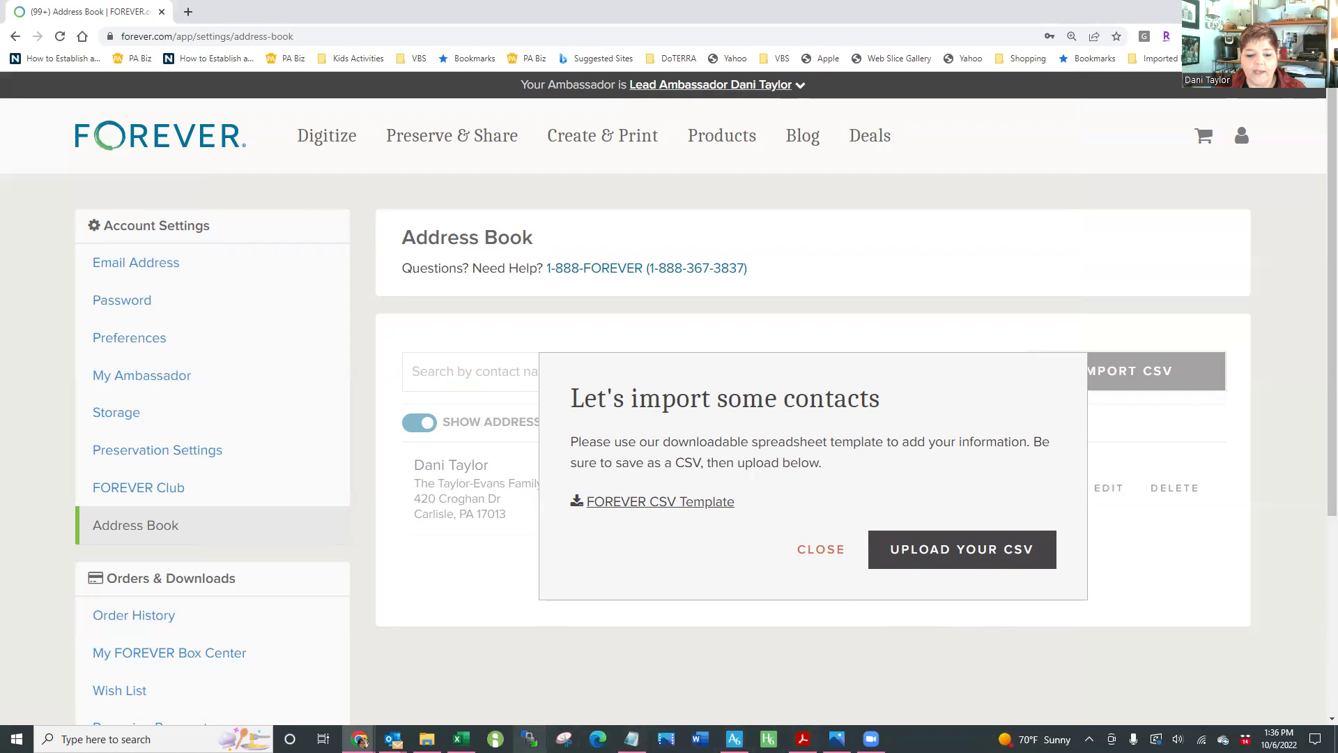
Review the Demo workbook's cells C2:C4, A2, B2 and C5, then close the workbook
click(461, 739)
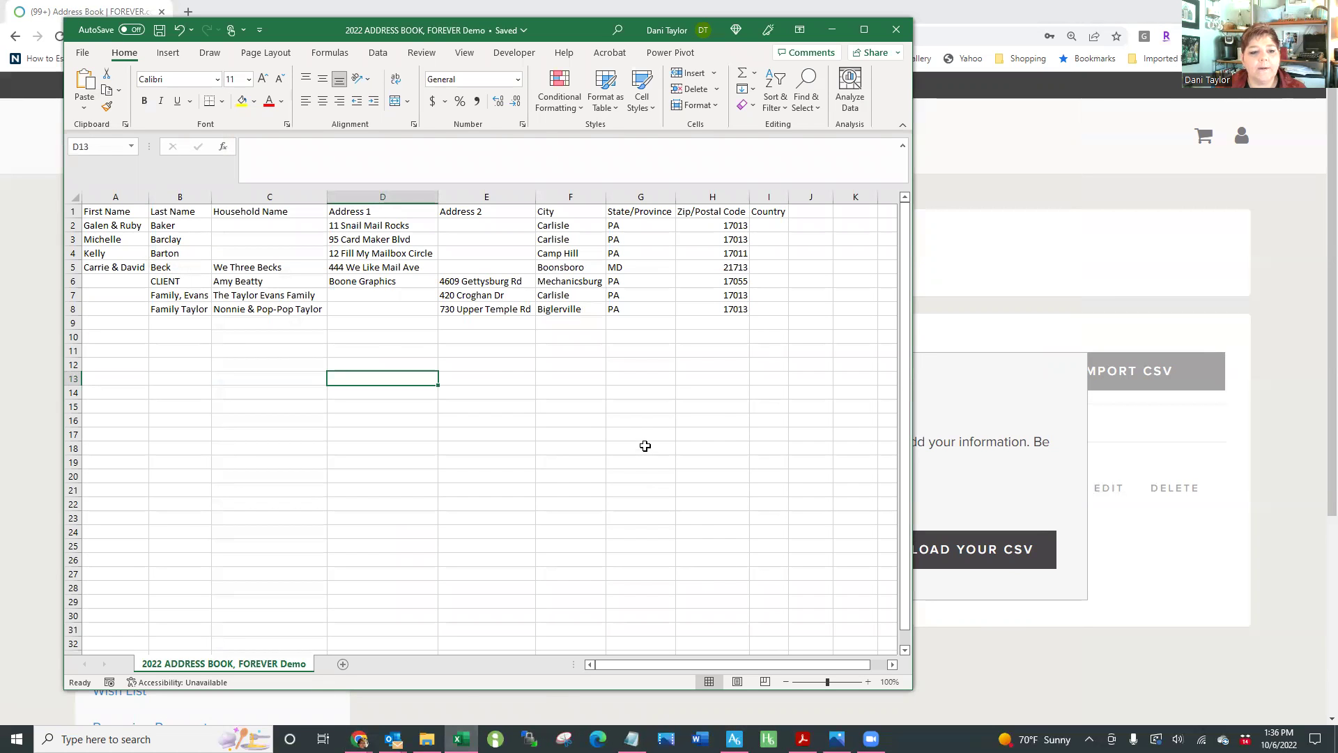
click(257, 233)
drag(257, 232, 257, 253)
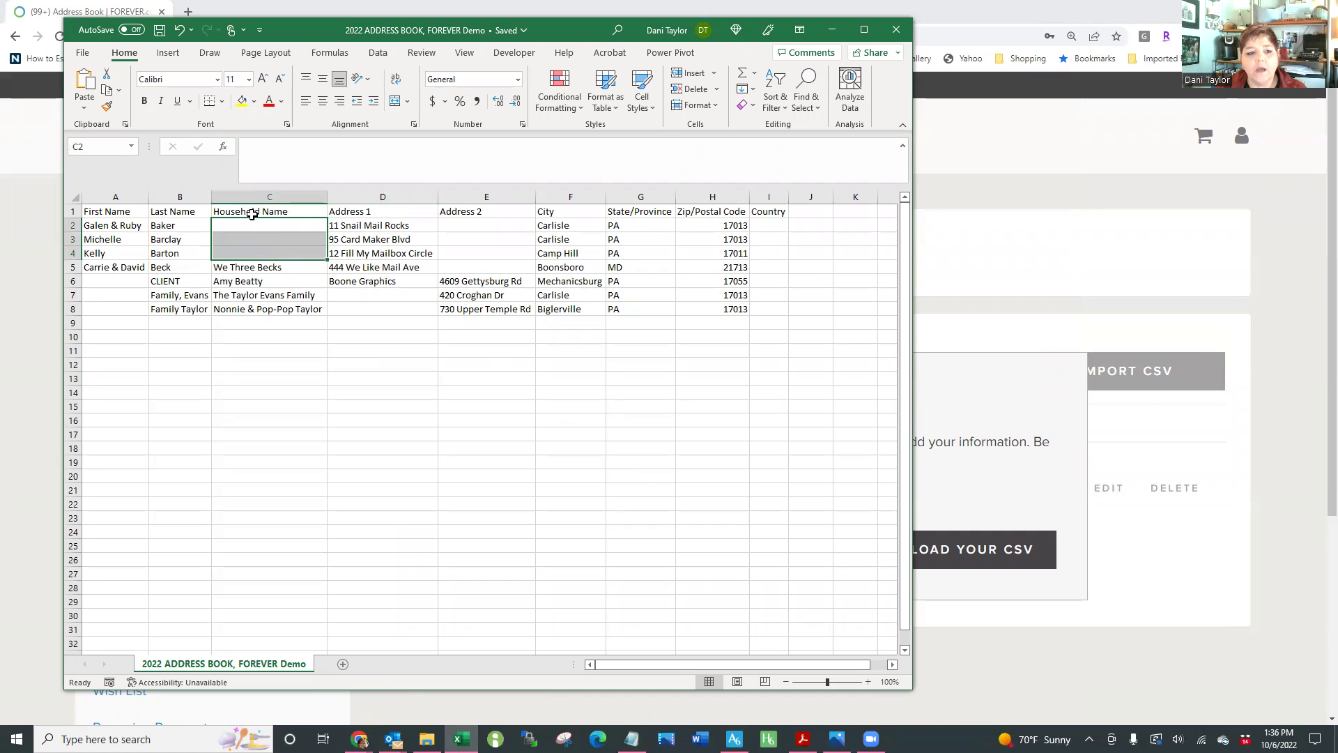
click(105, 225)
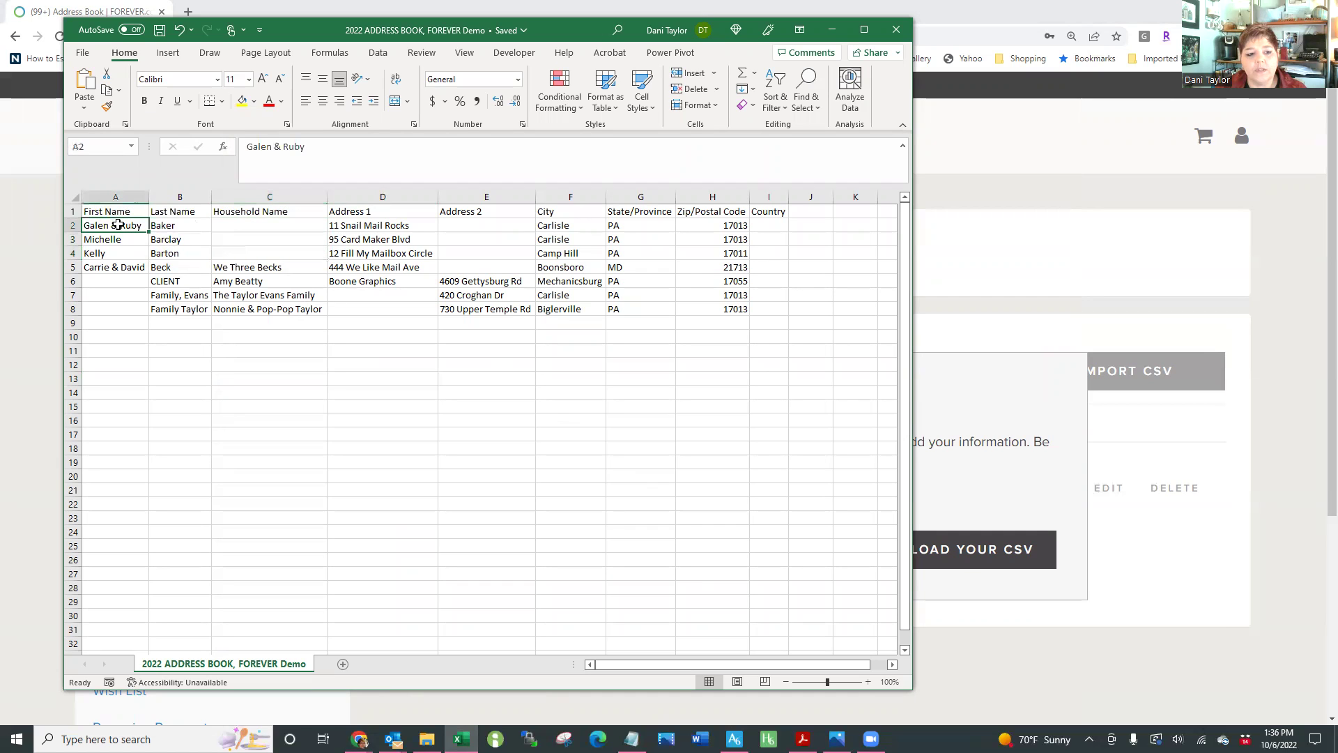
click(159, 225)
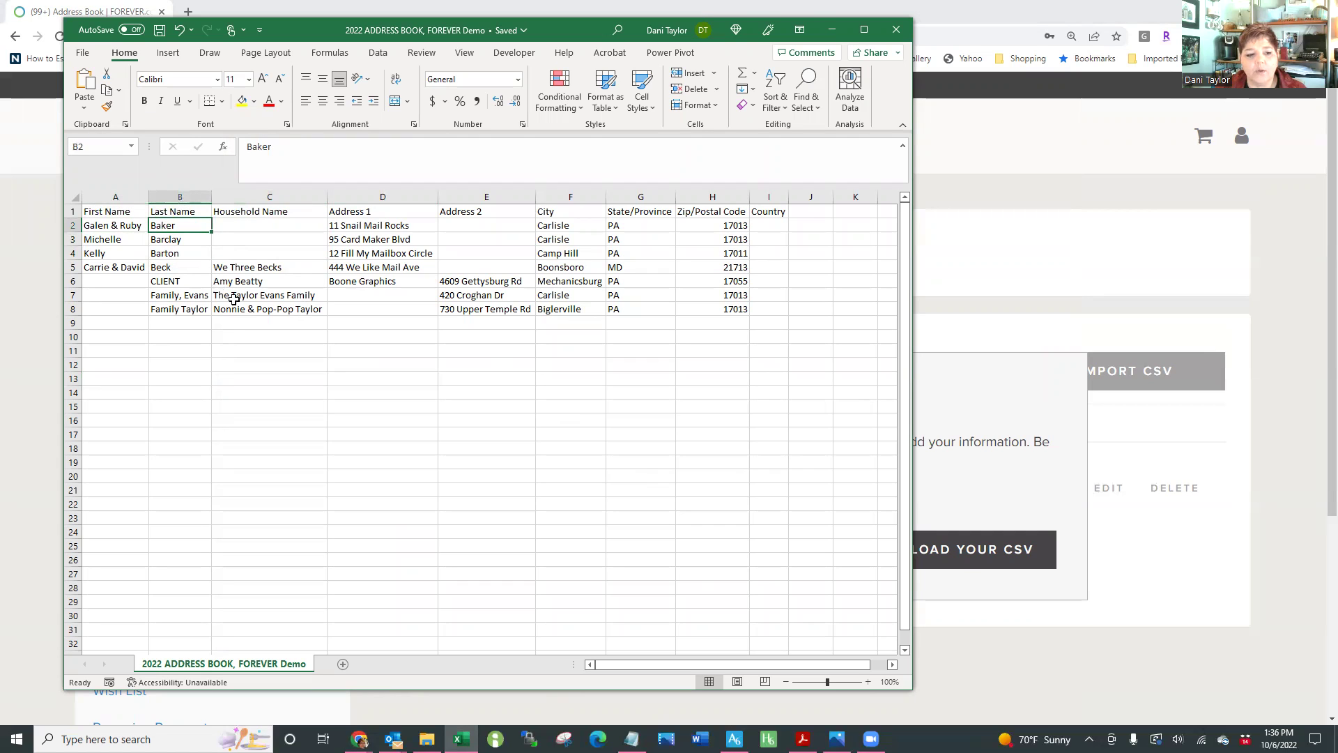
click(248, 268)
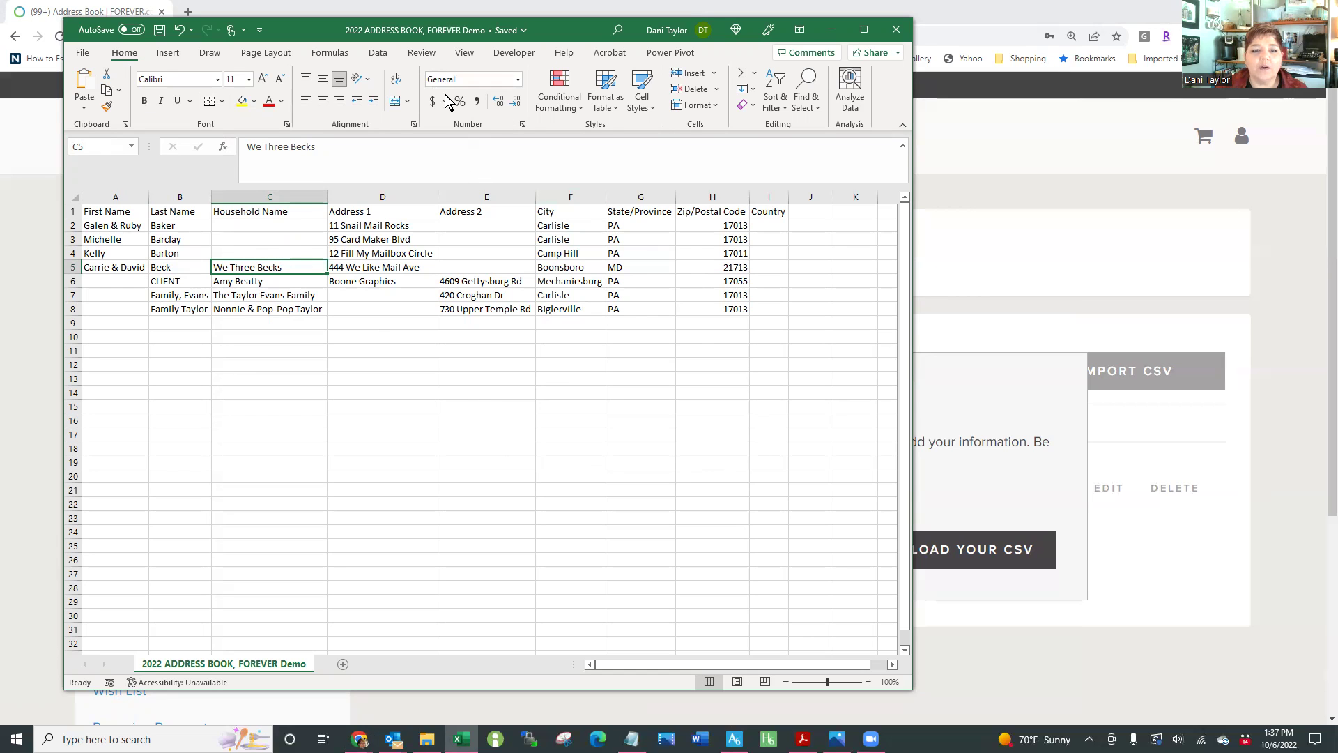
click(897, 30)
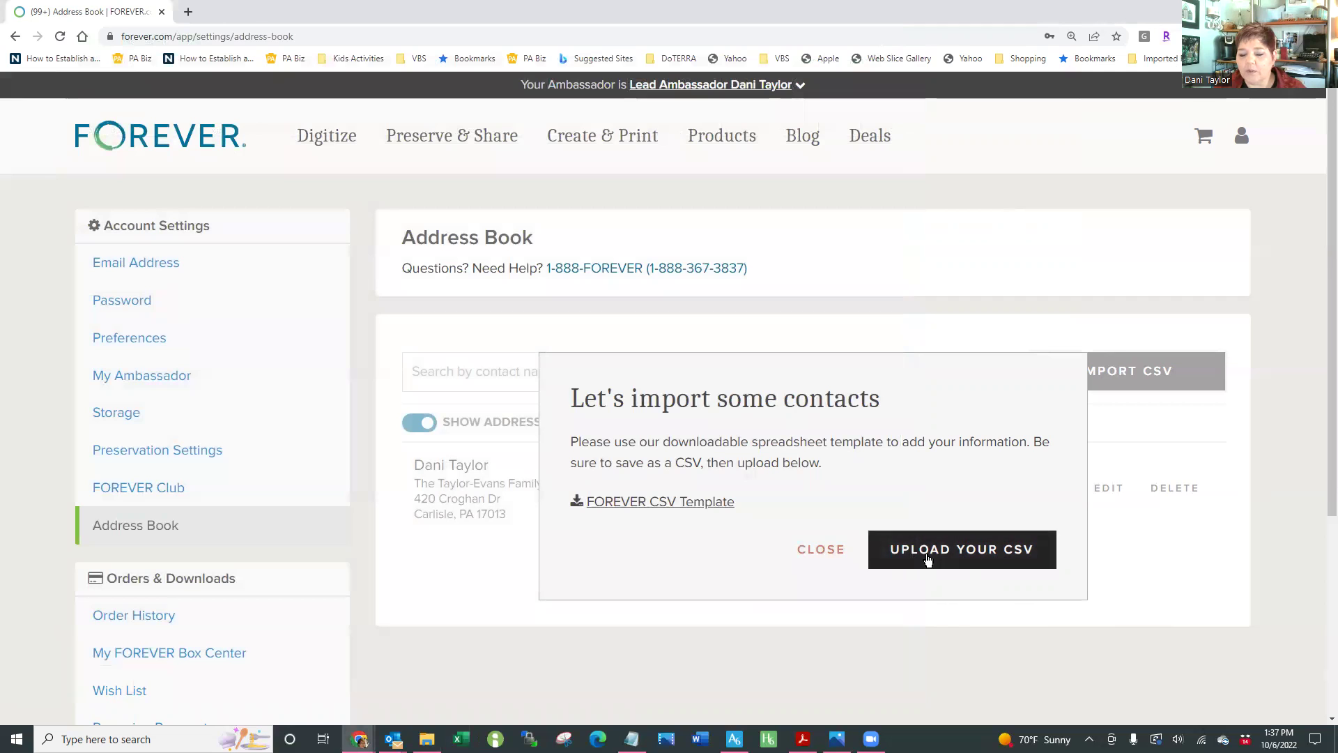
Close the import dialog and go through the account menu to My Account > Address Book
click(1150, 621)
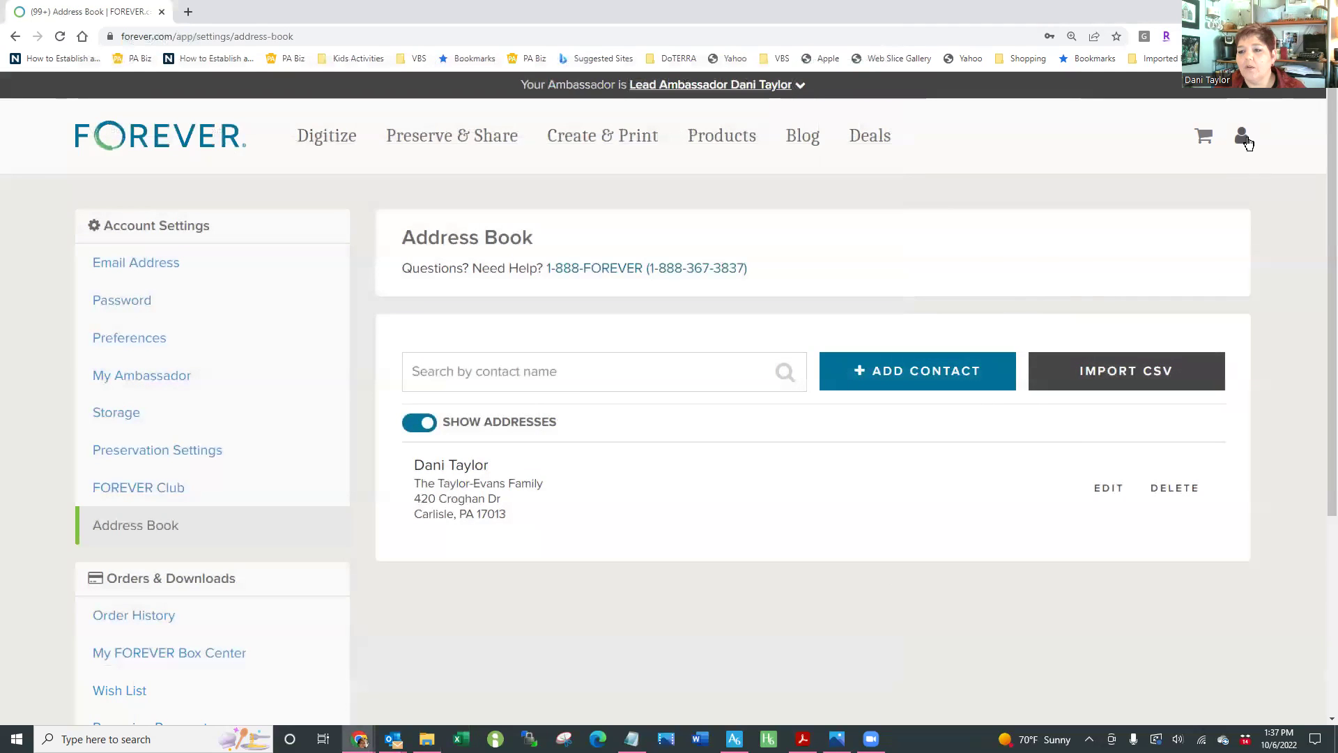
click(1242, 135)
click(1088, 210)
click(1242, 135)
click(1130, 321)
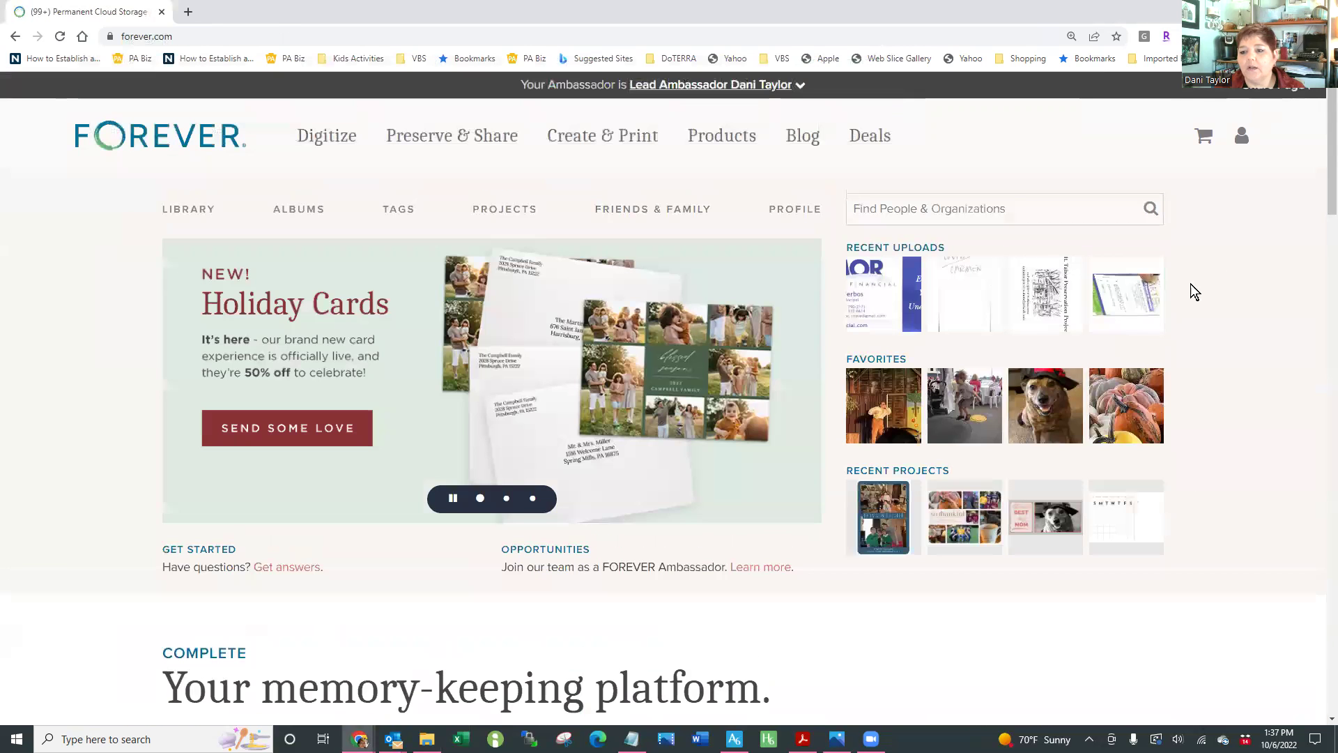
click(1243, 139)
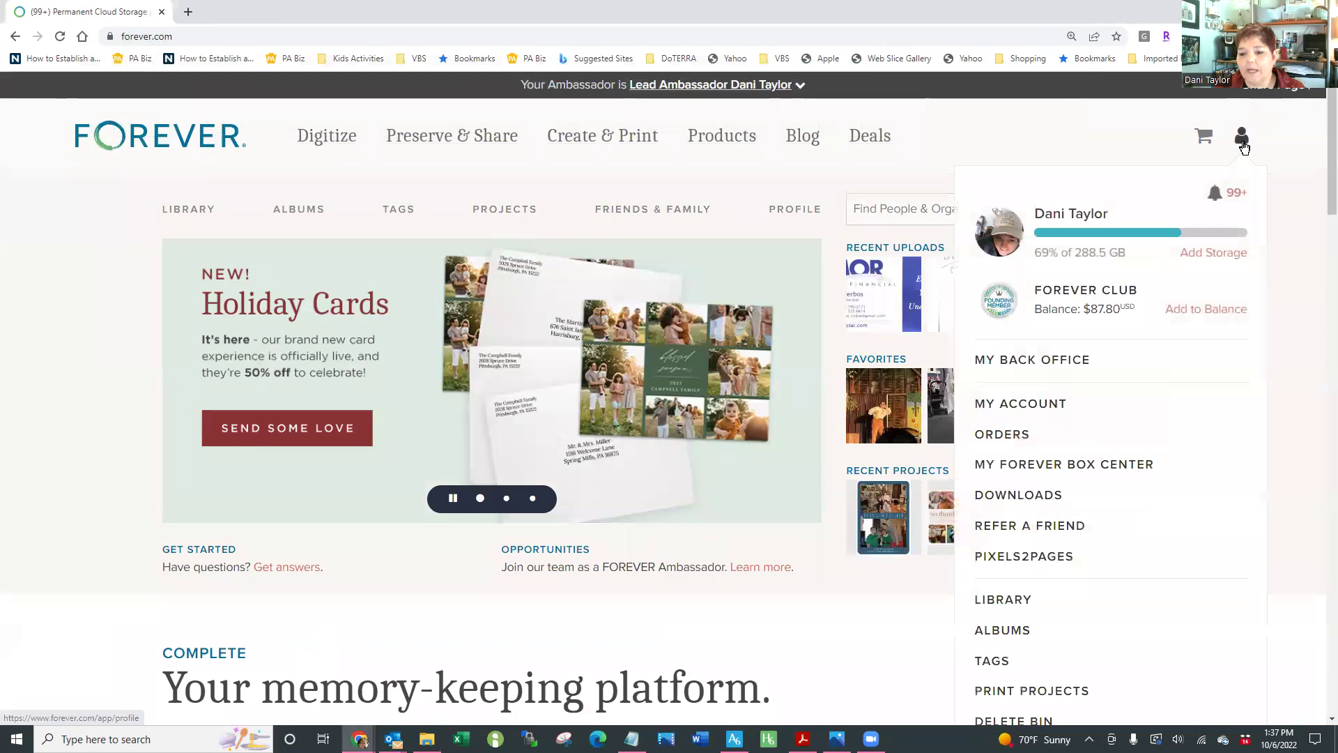
click(1045, 406)
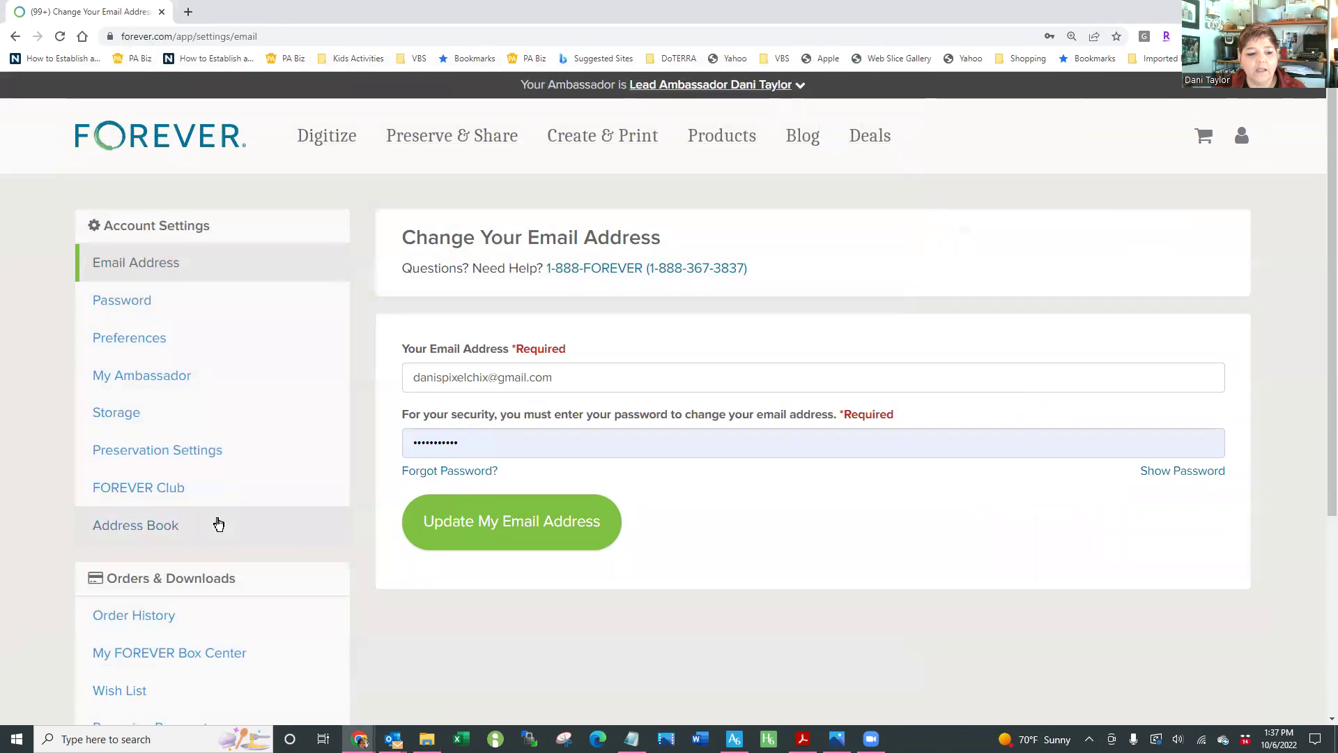
click(126, 525)
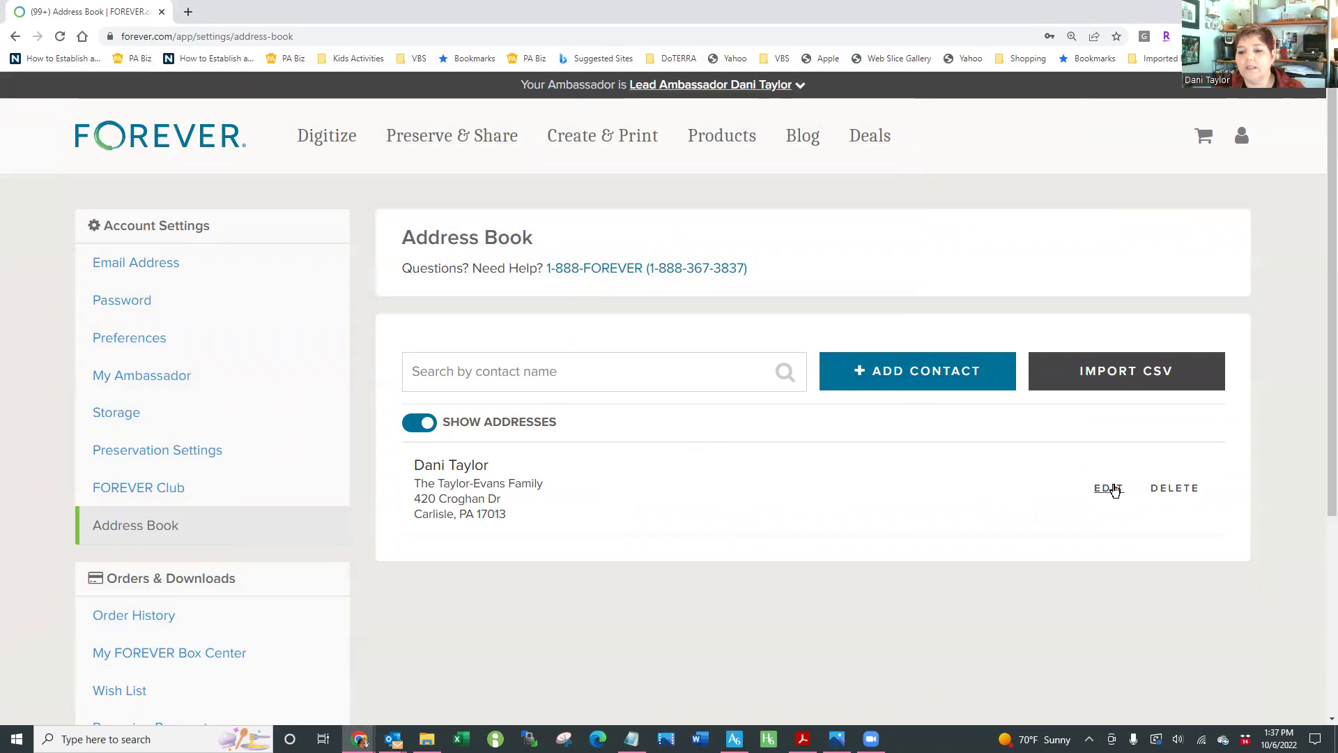
Upload the '2022 ADDRESS BOOK, FOREVER Demo' CSV from E:\FAMILY\Family, Christmas via Import CSV
click(1113, 376)
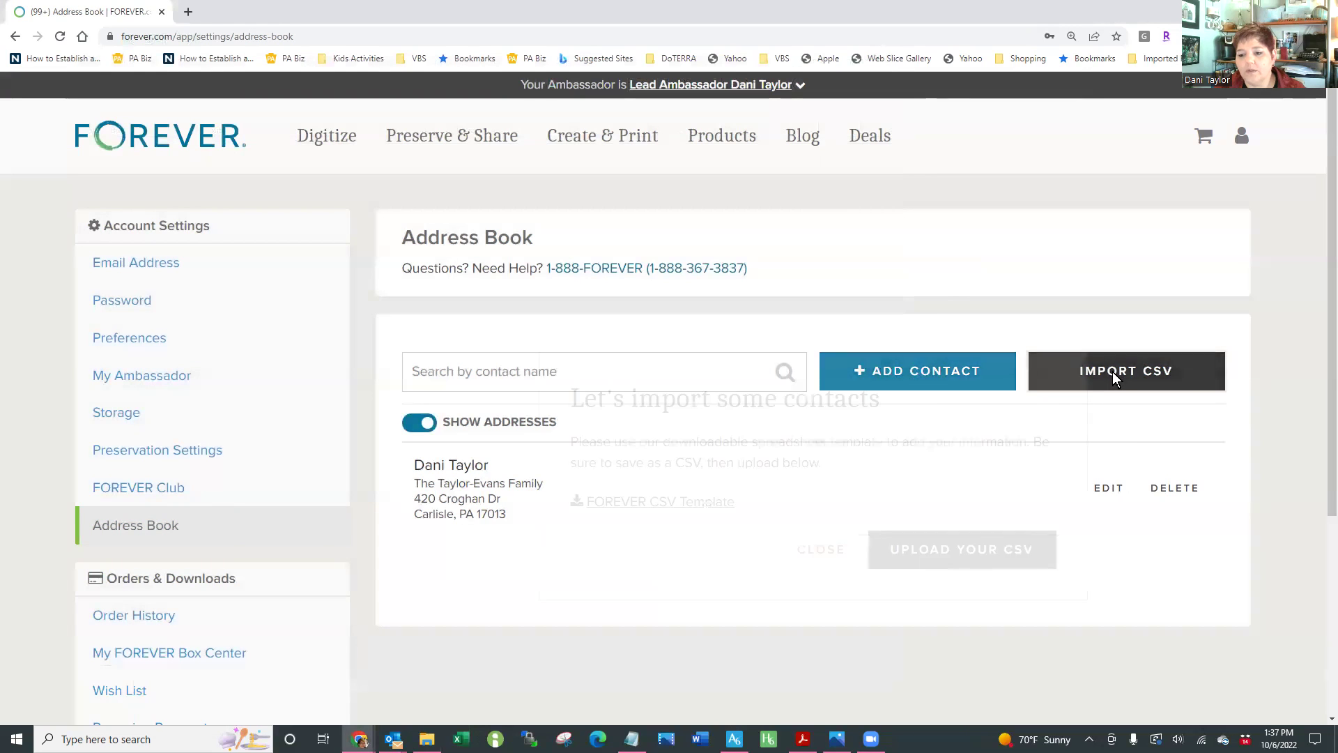
click(948, 553)
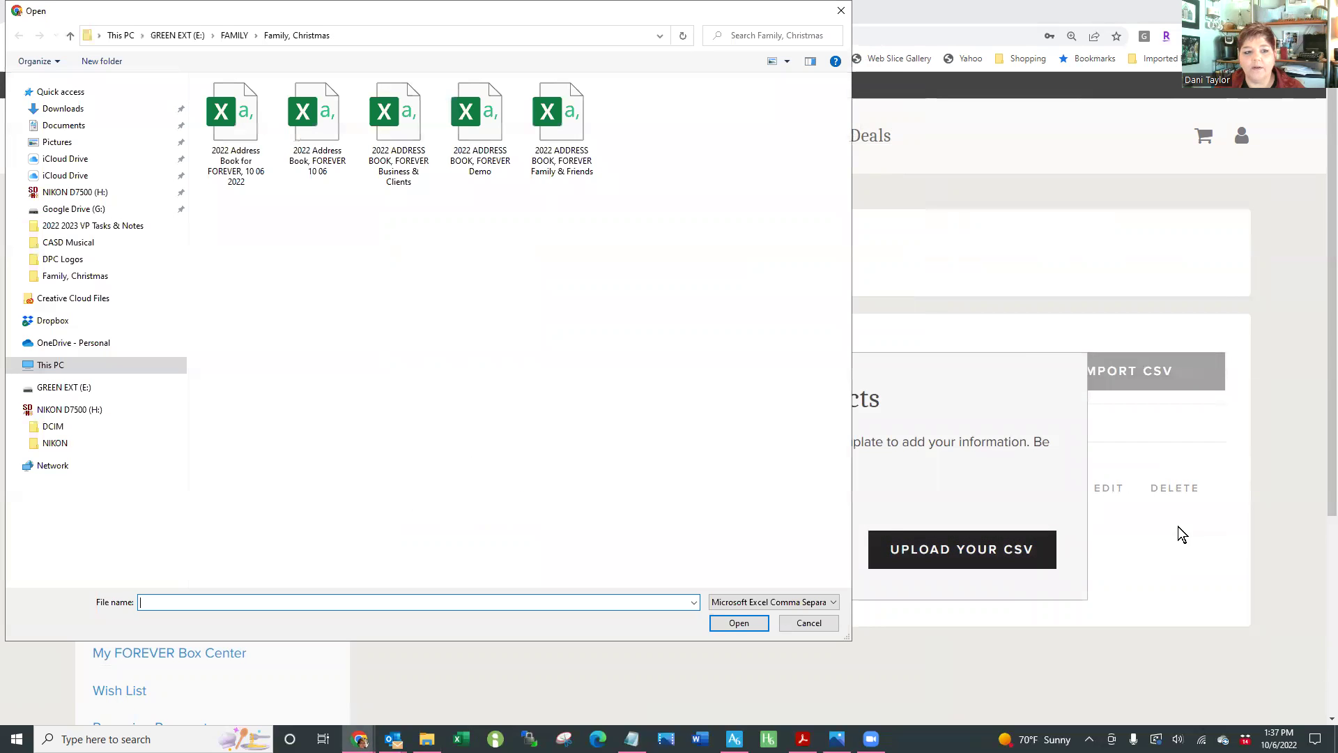
click(64, 388)
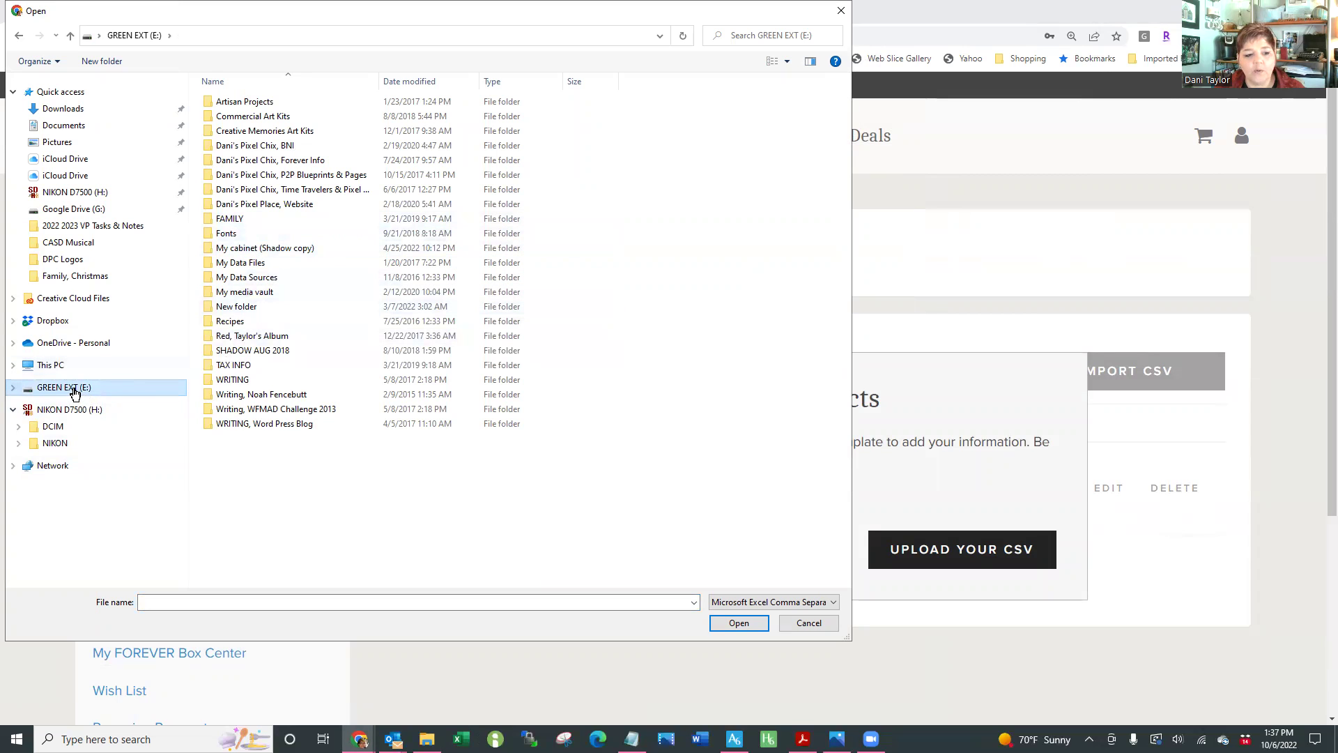
click(231, 220)
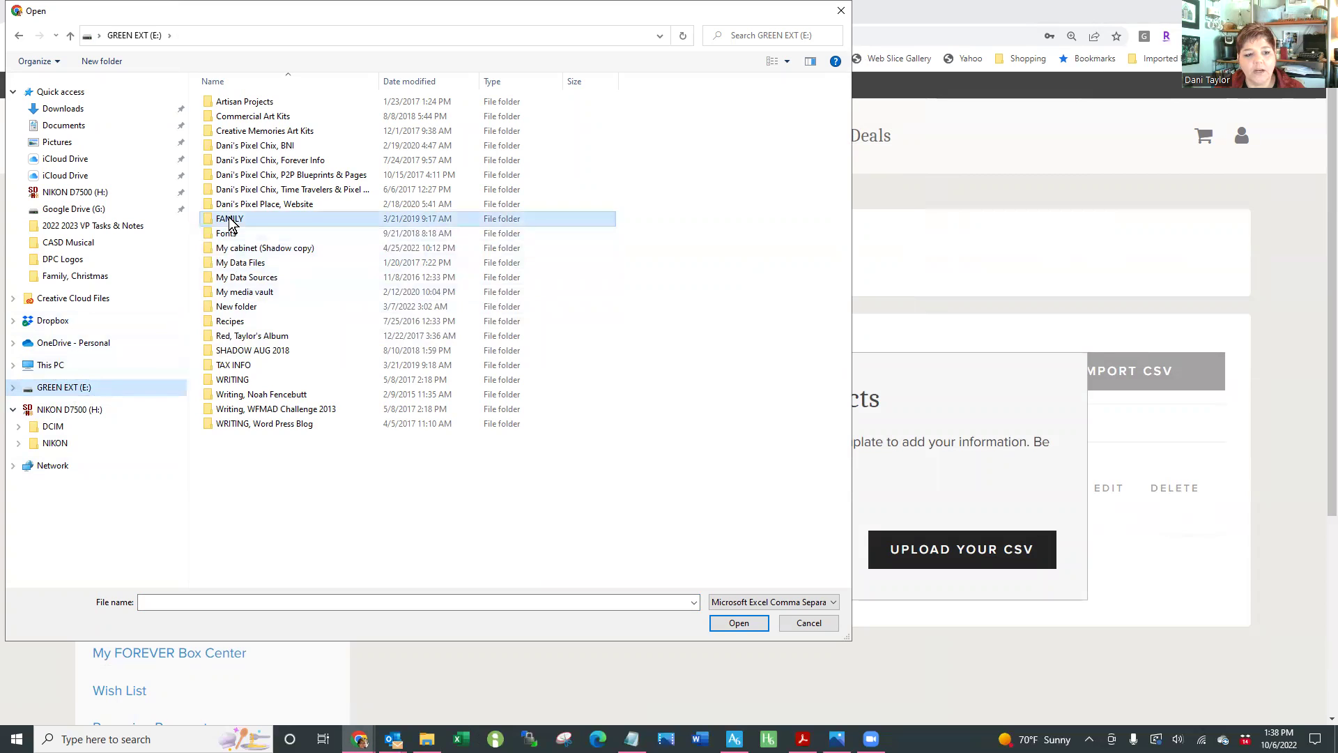
double_click(231, 220)
click(262, 167)
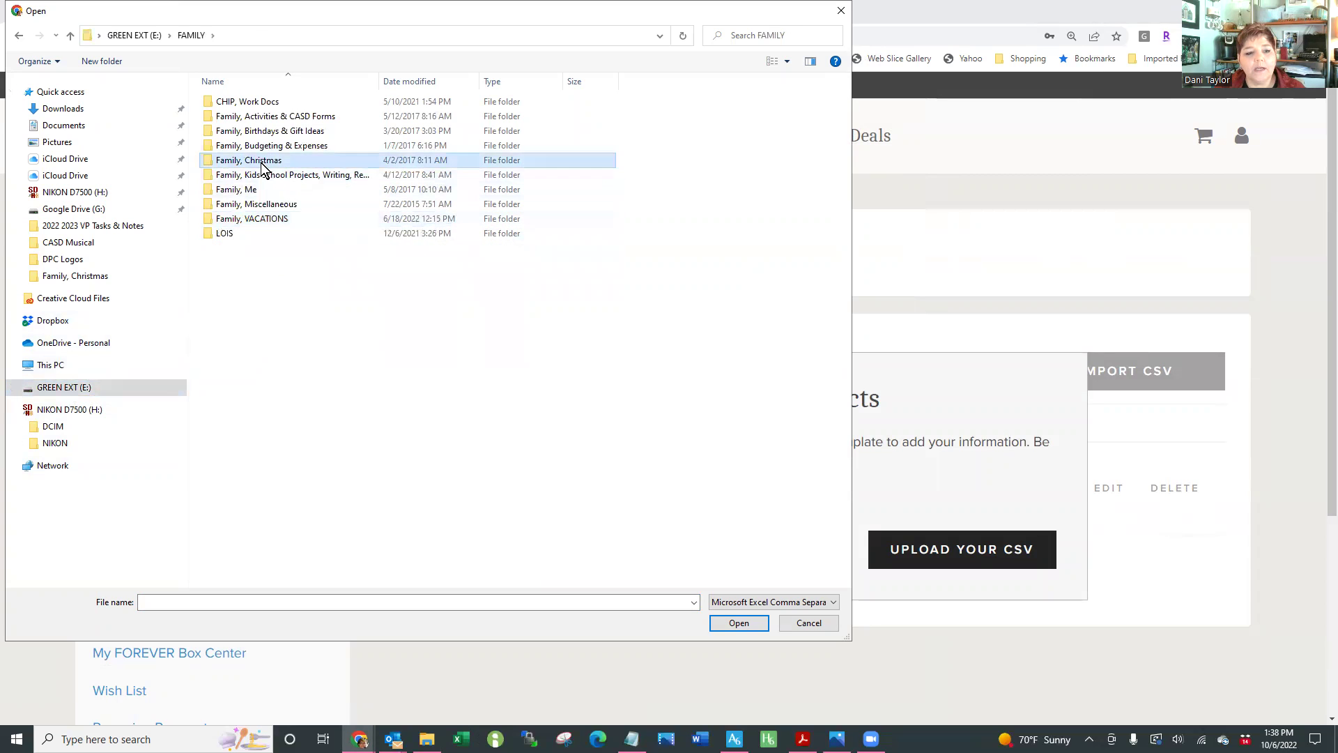
double_click(262, 167)
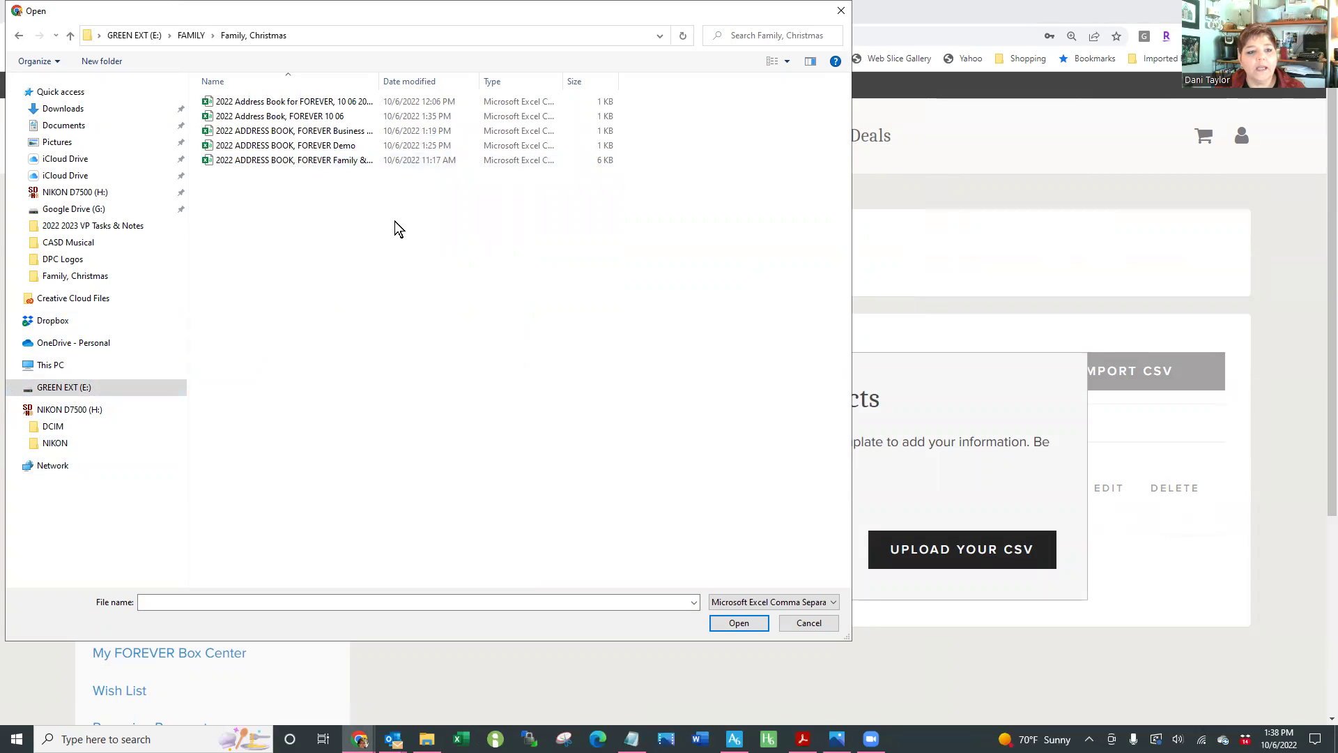
double_click(312, 146)
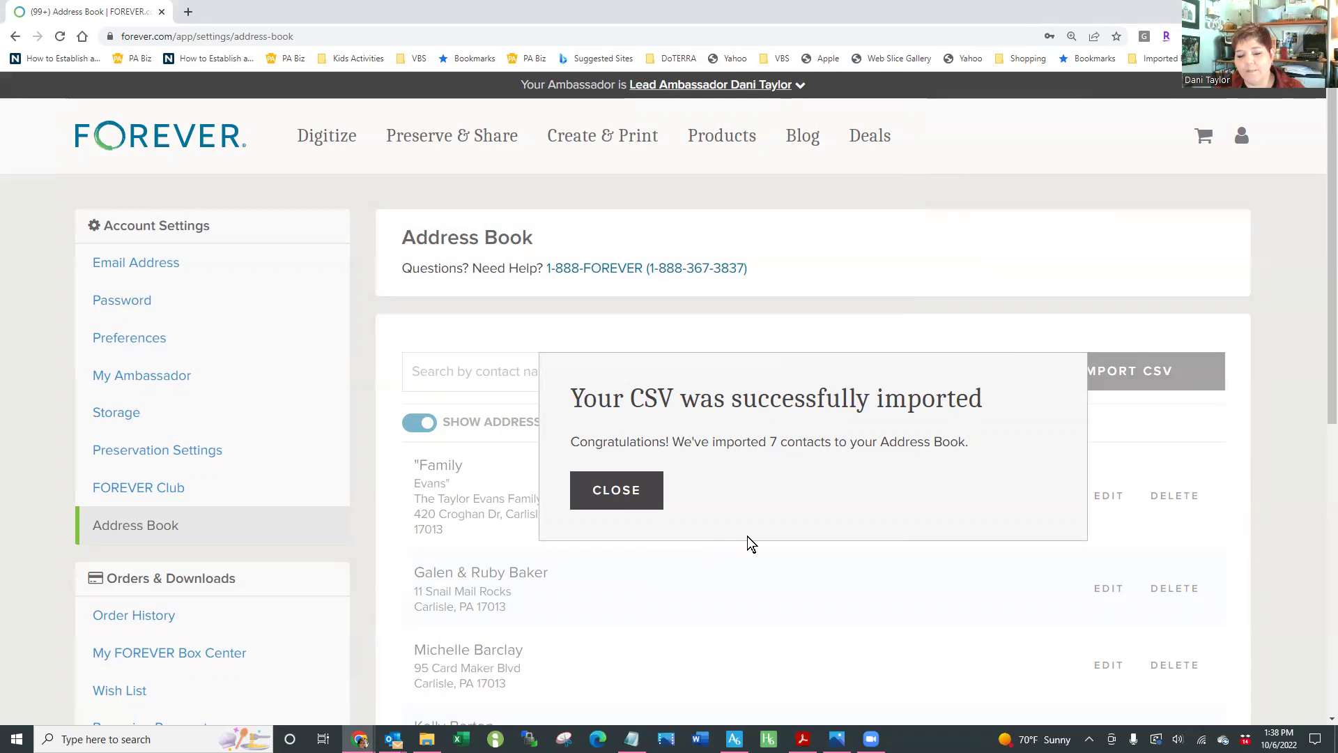
Close the import success message, scroll through the imported contacts, and switch to the Excel demo address book
click(642, 509)
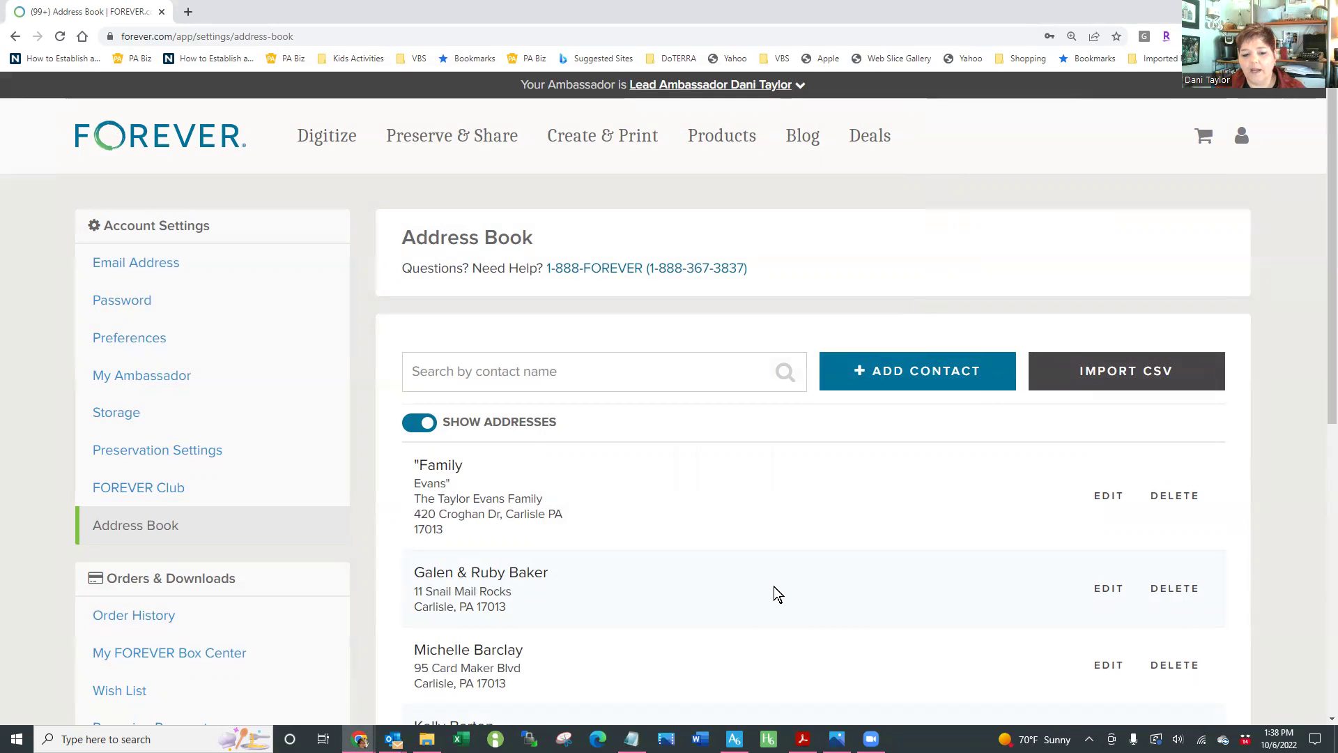
scroll(775, 580, down, 3)
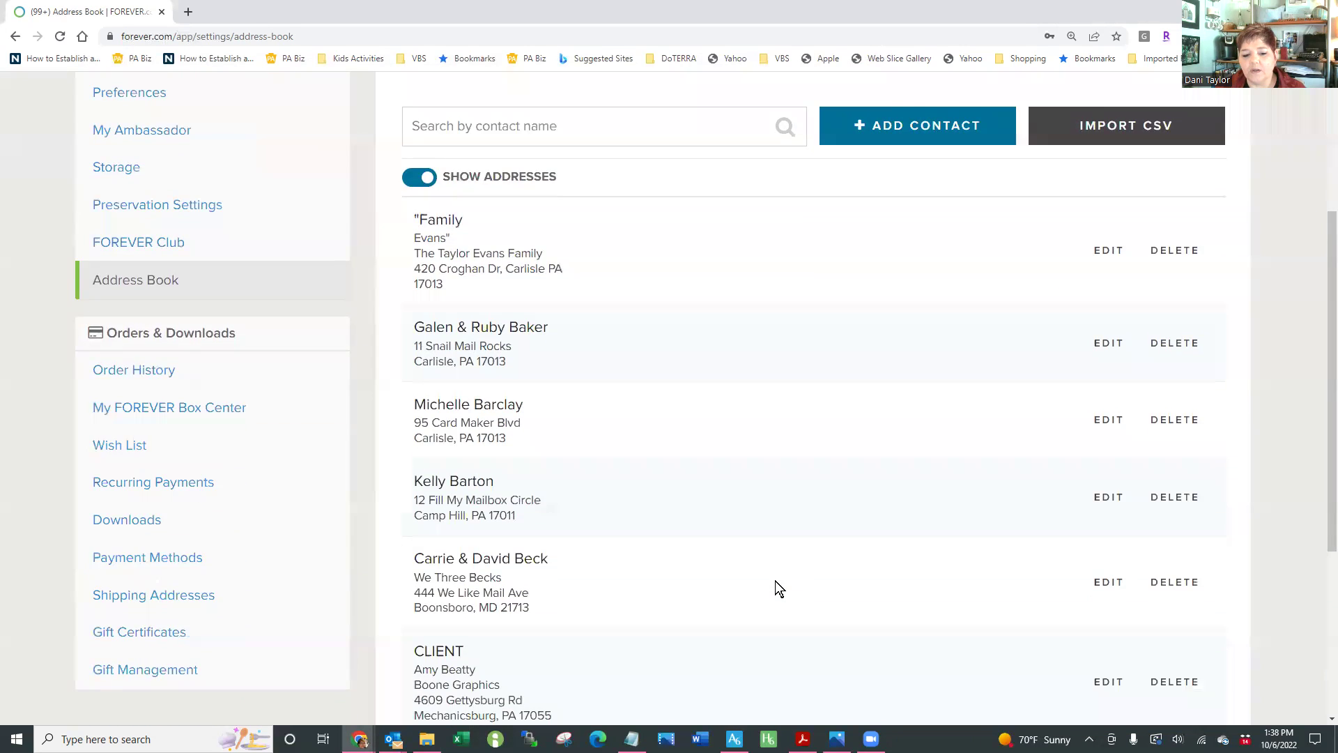
scroll(775, 581, down, 4)
scroll(776, 581, up, 3)
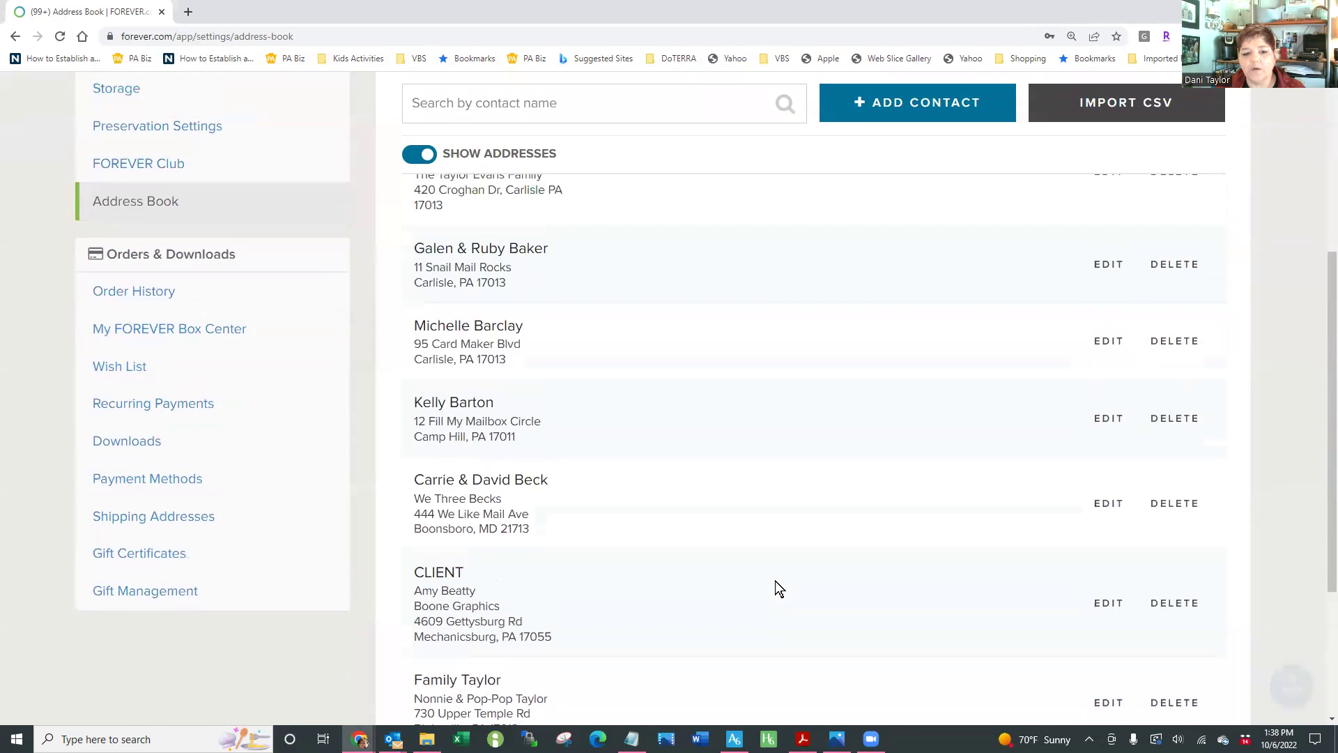
scroll(775, 580, up, 3)
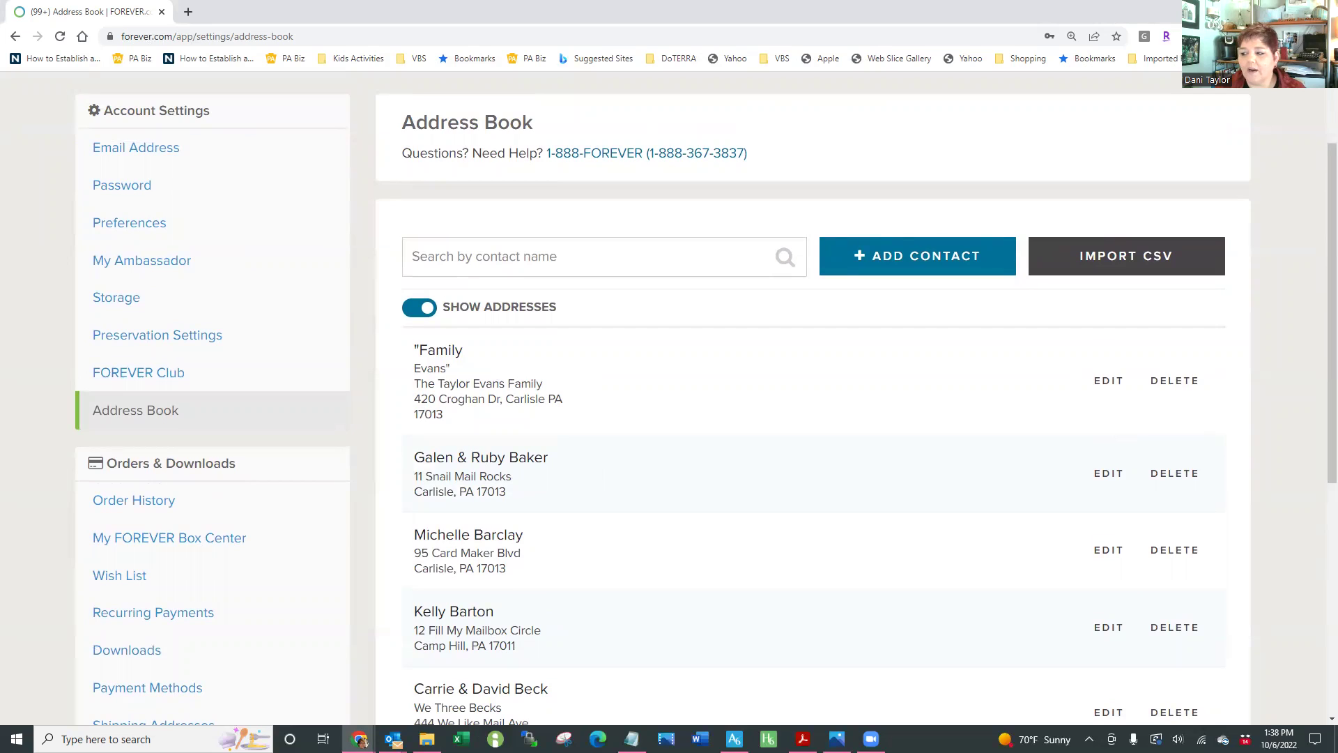
key(alt+Tab)
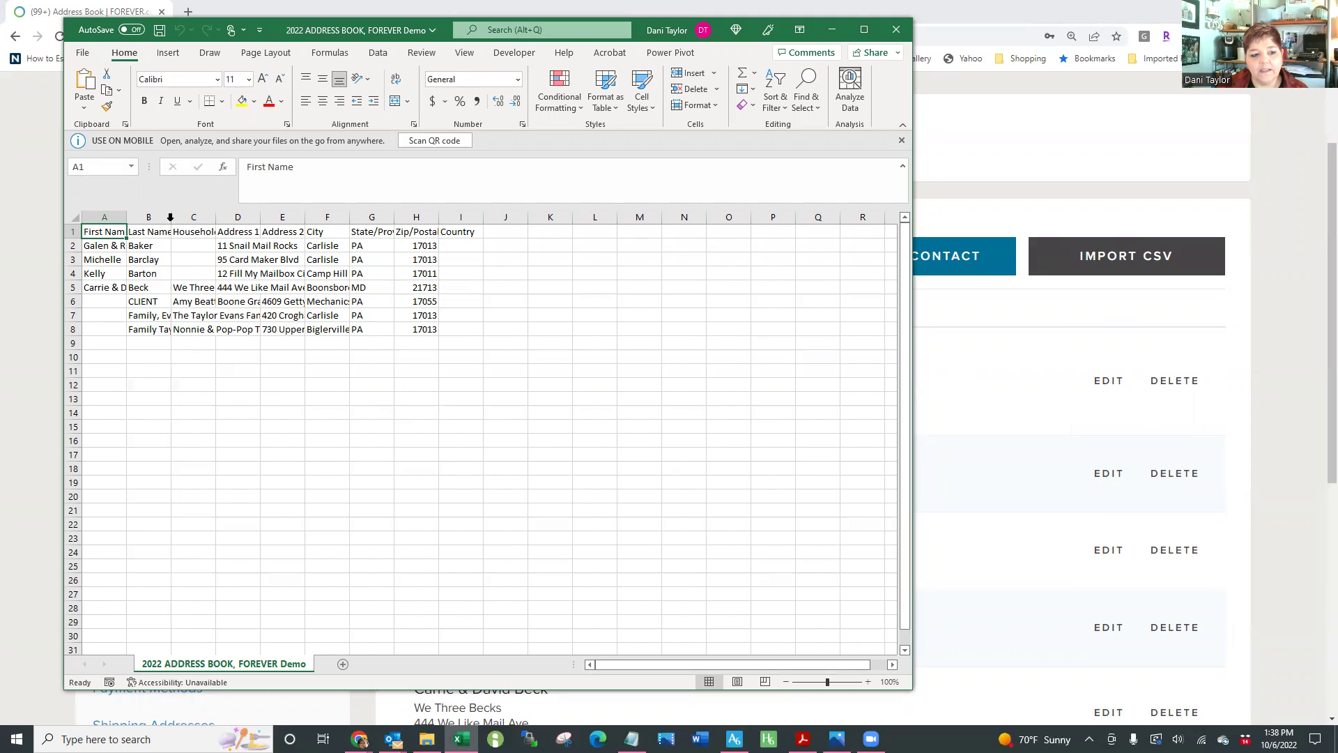
Widen the Last Name column, then close and re-save the Demo address book as CSV, replacing the file
double_click(176, 218)
click(156, 317)
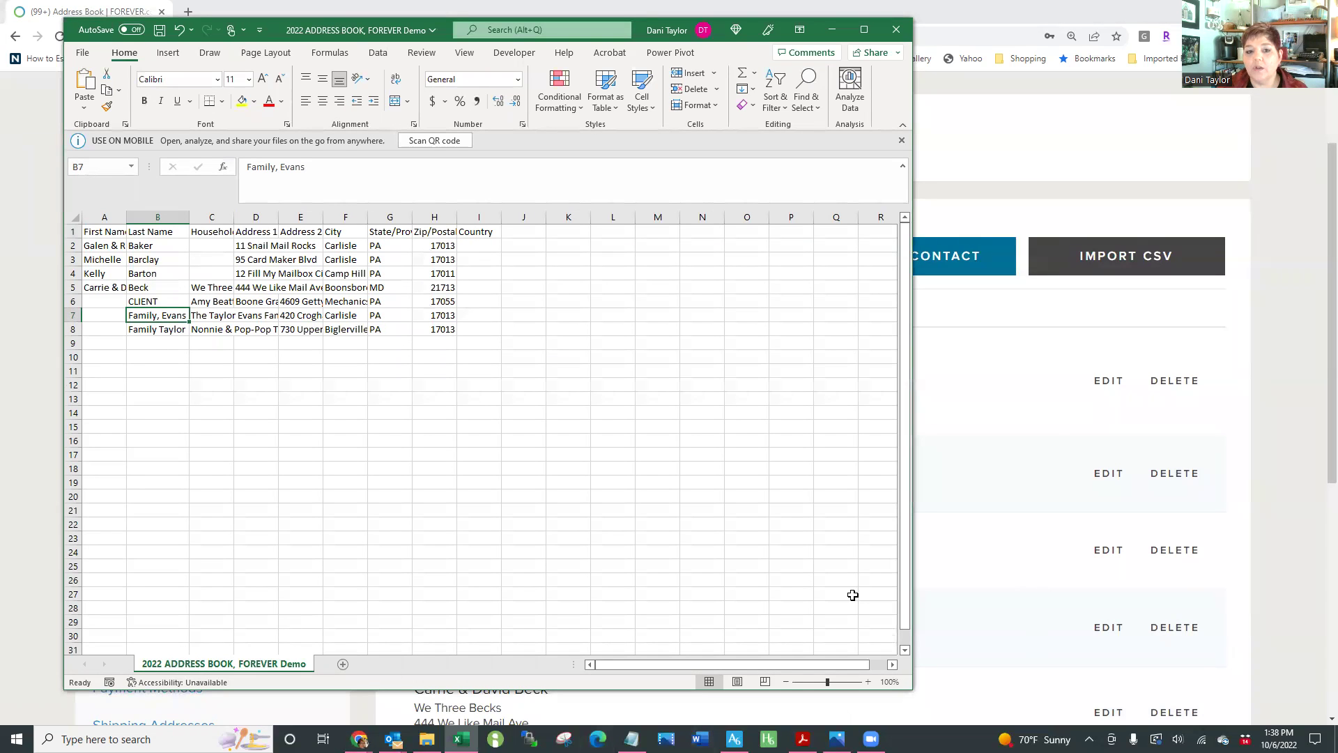
click(896, 30)
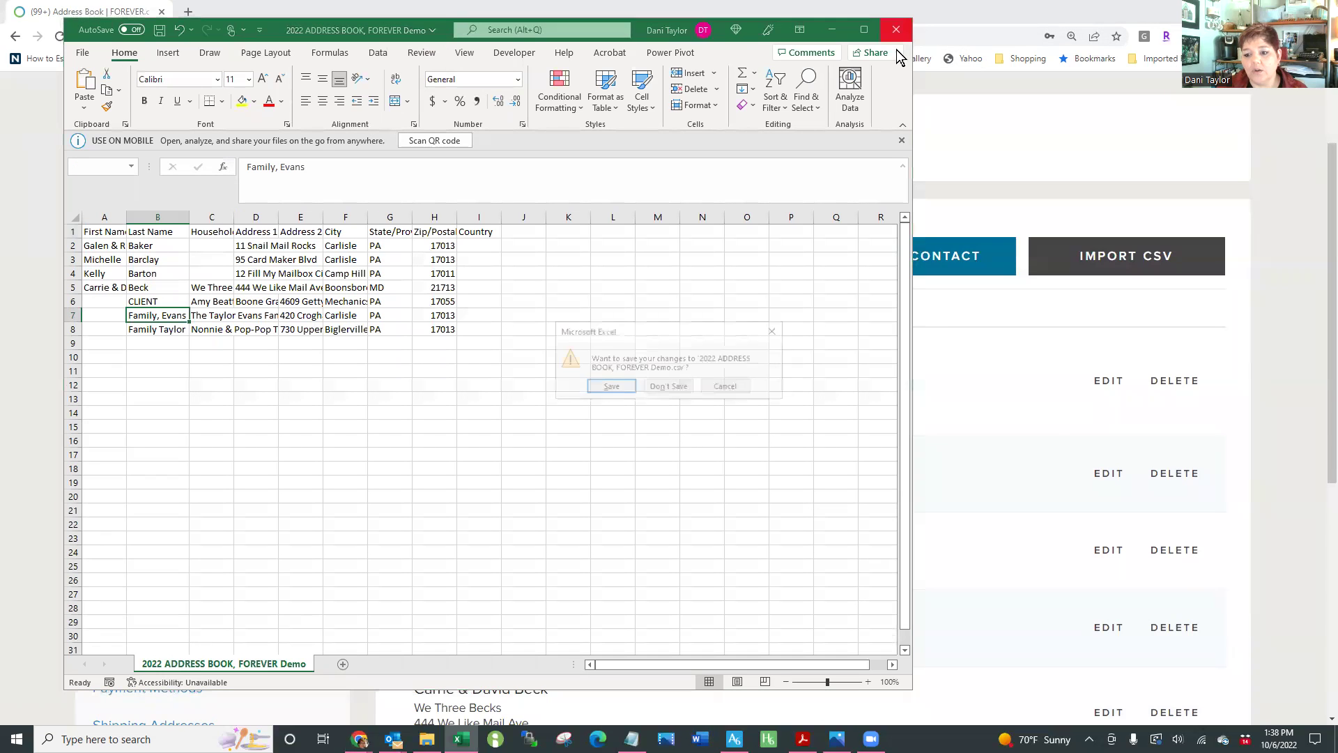
click(611, 388)
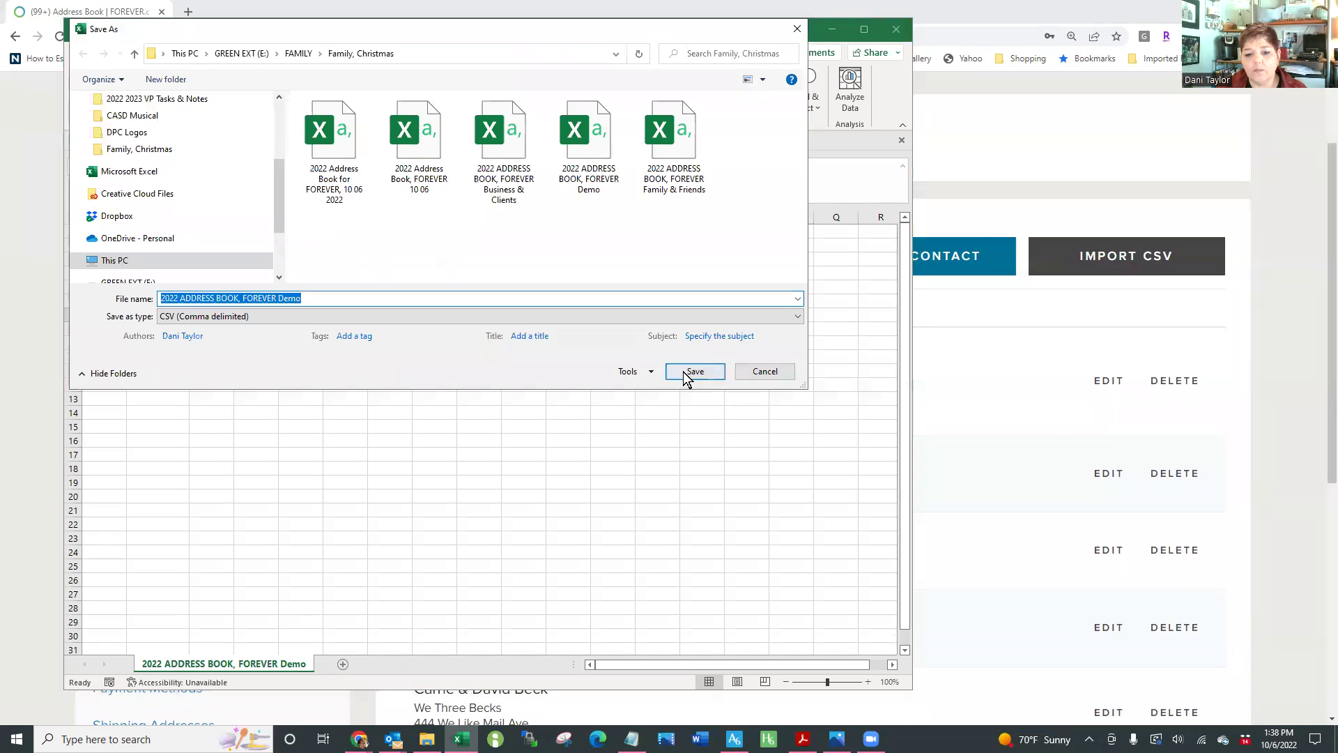
click(687, 371)
click(710, 370)
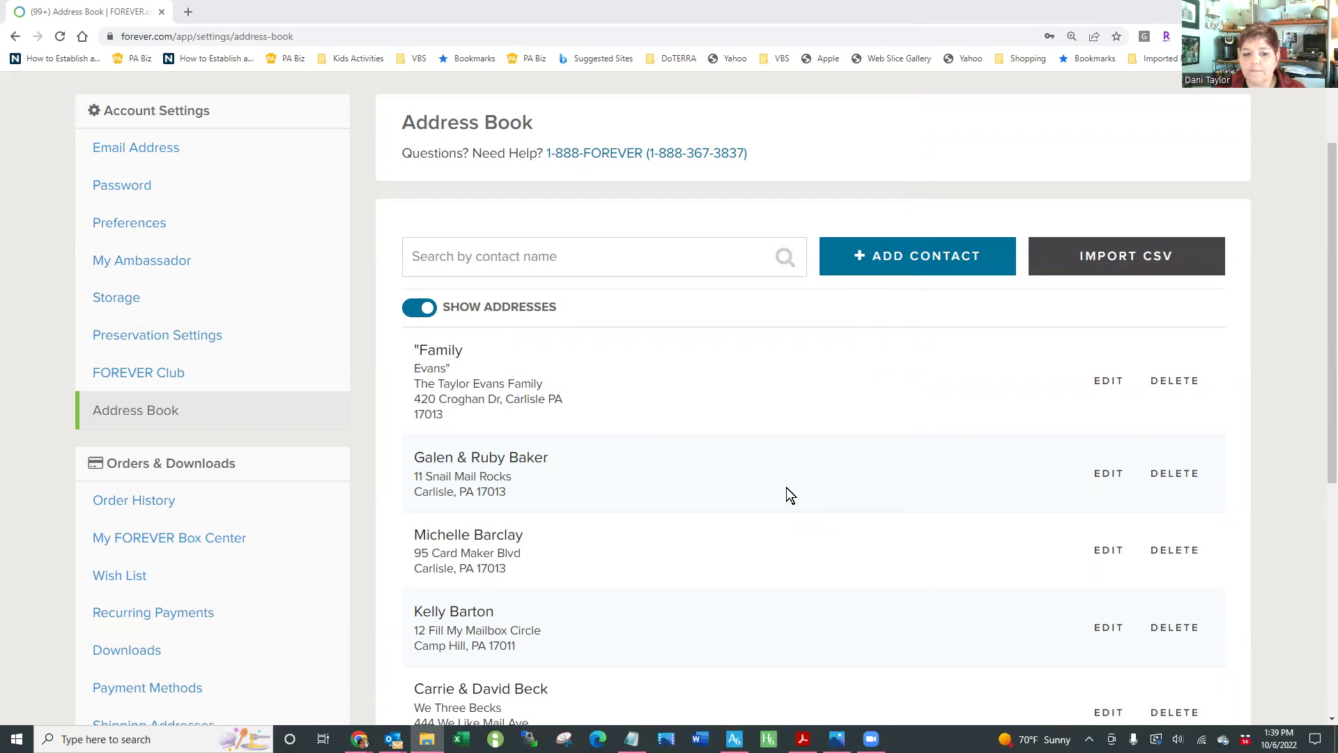
Change the family contact's Last Name to 'Family Evans' and move the family line into the household name
click(1106, 394)
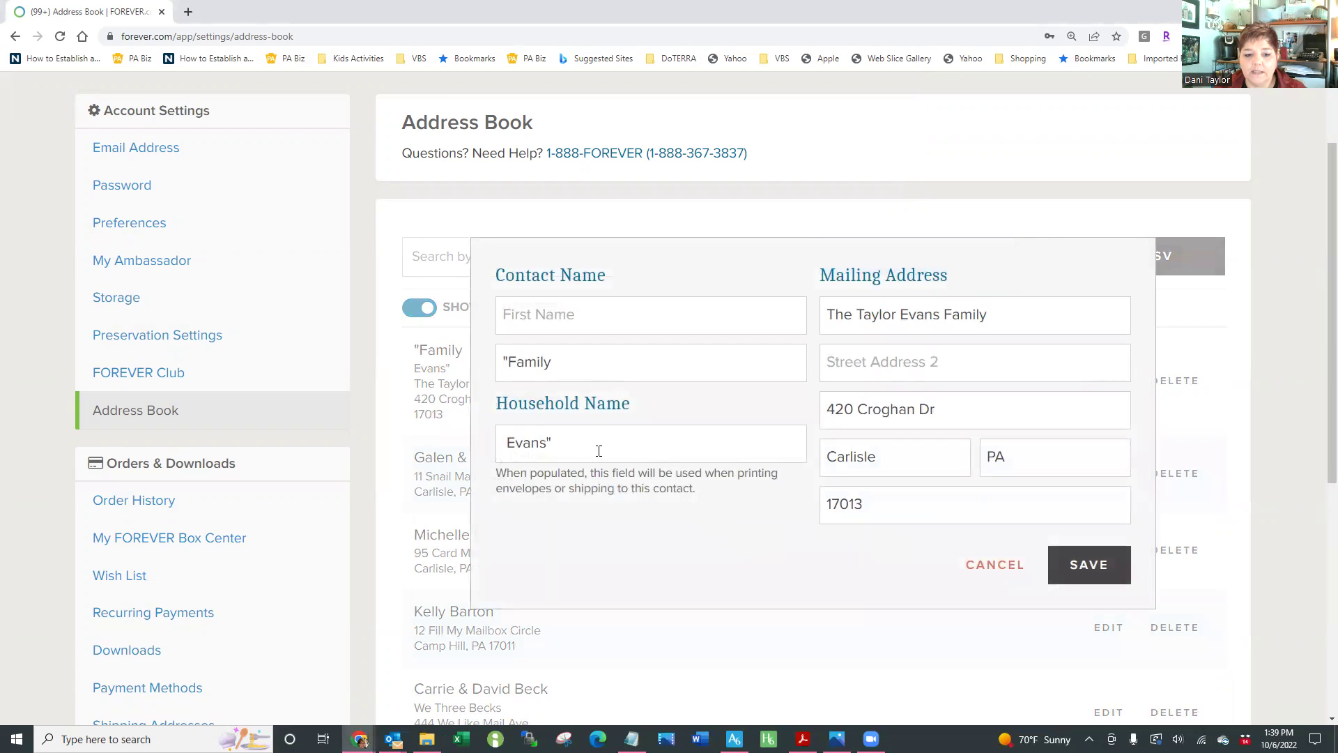
drag(561, 361, 423, 375)
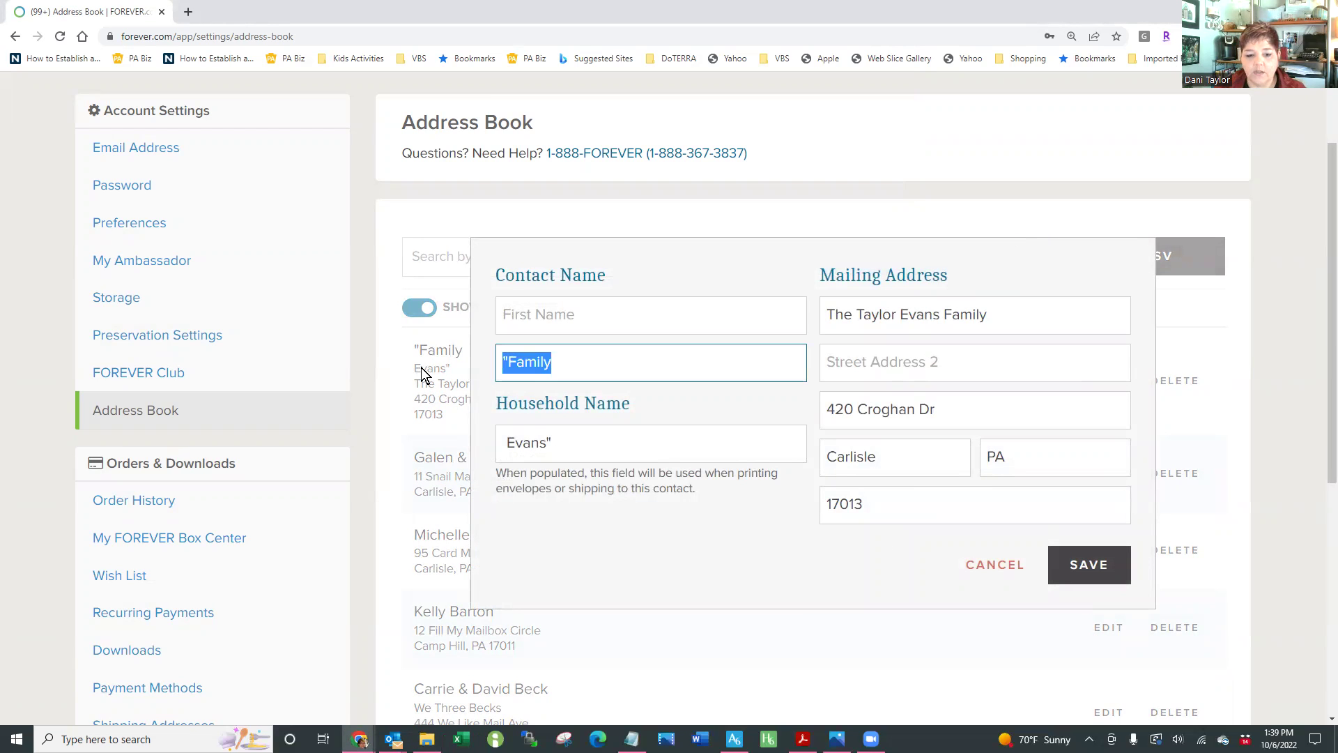
text(Fam)
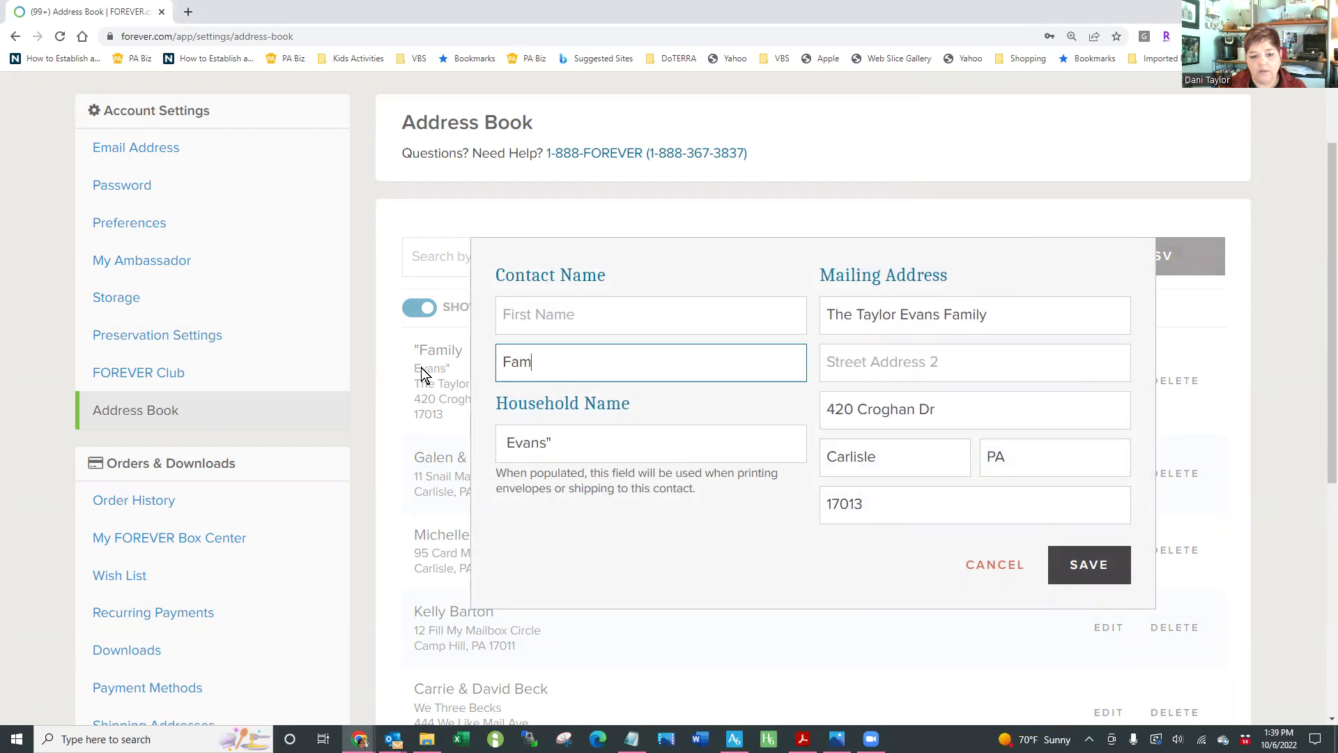
text(ily Evans)
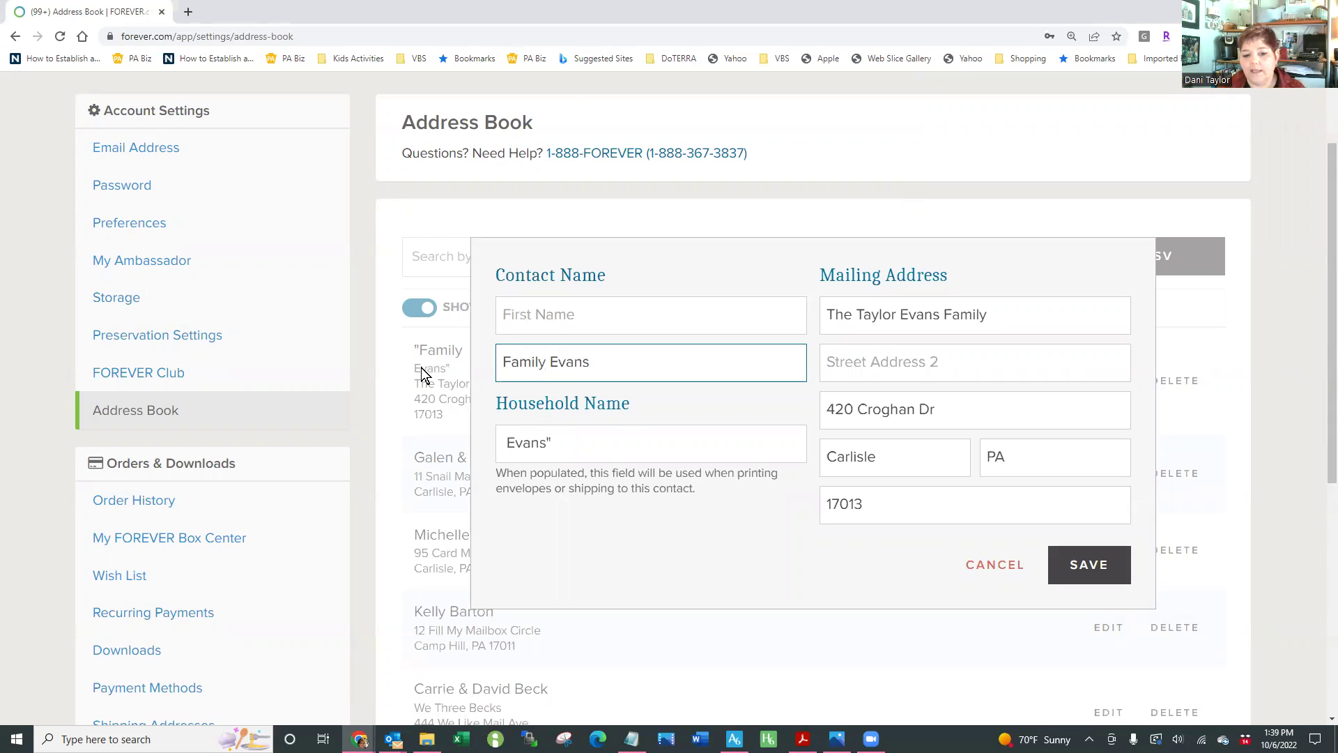
click(562, 443)
drag(563, 443, 487, 455)
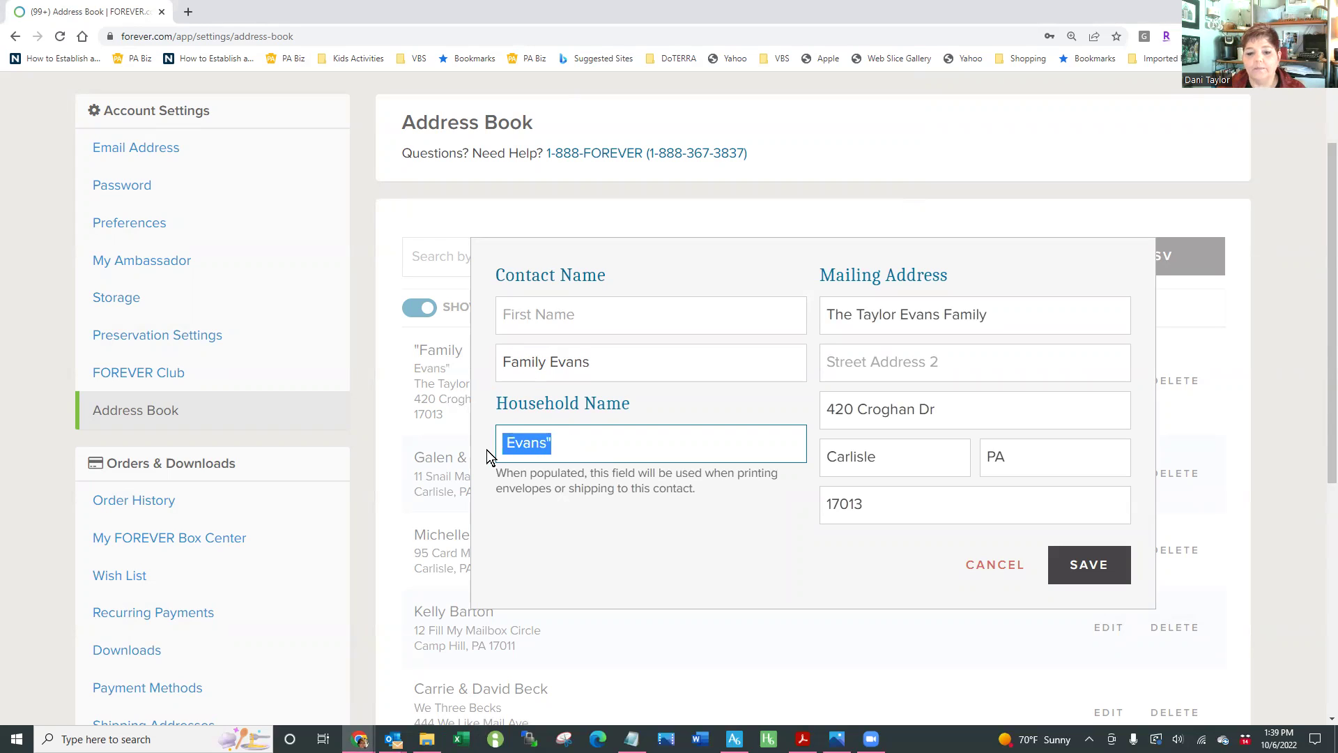
drag(1011, 333, 760, 333)
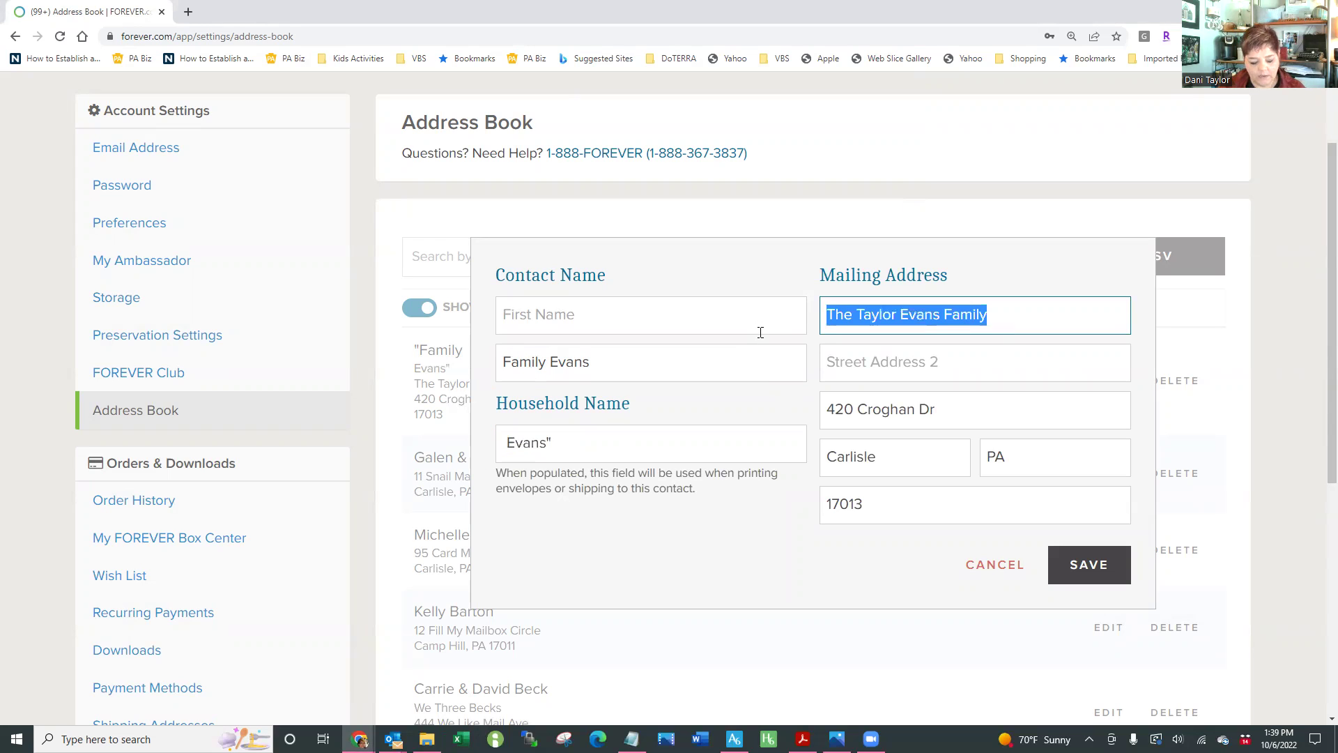
key(ctrl+x)
drag(592, 450, 488, 446)
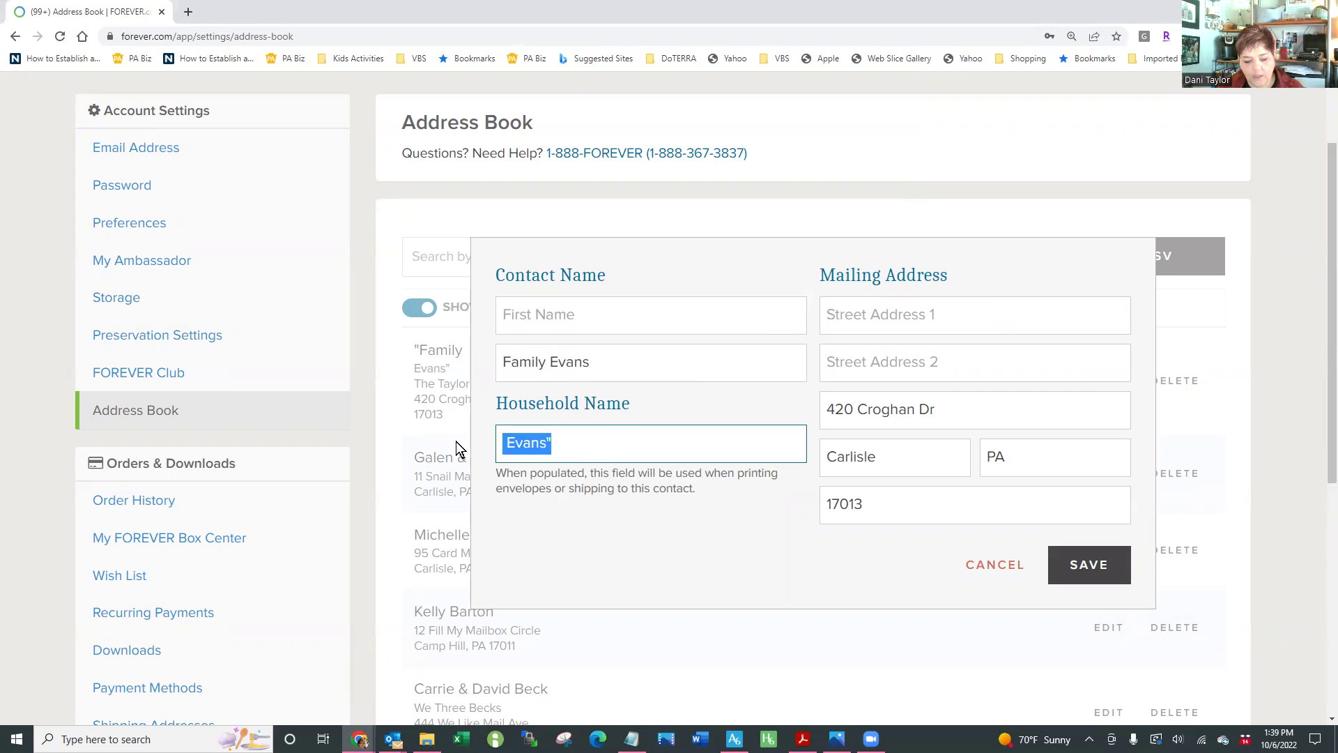
key(ctrl+v)
Move the street into the first address line, set City to Carlisle and State to PA, and save
drag(949, 409, 806, 413)
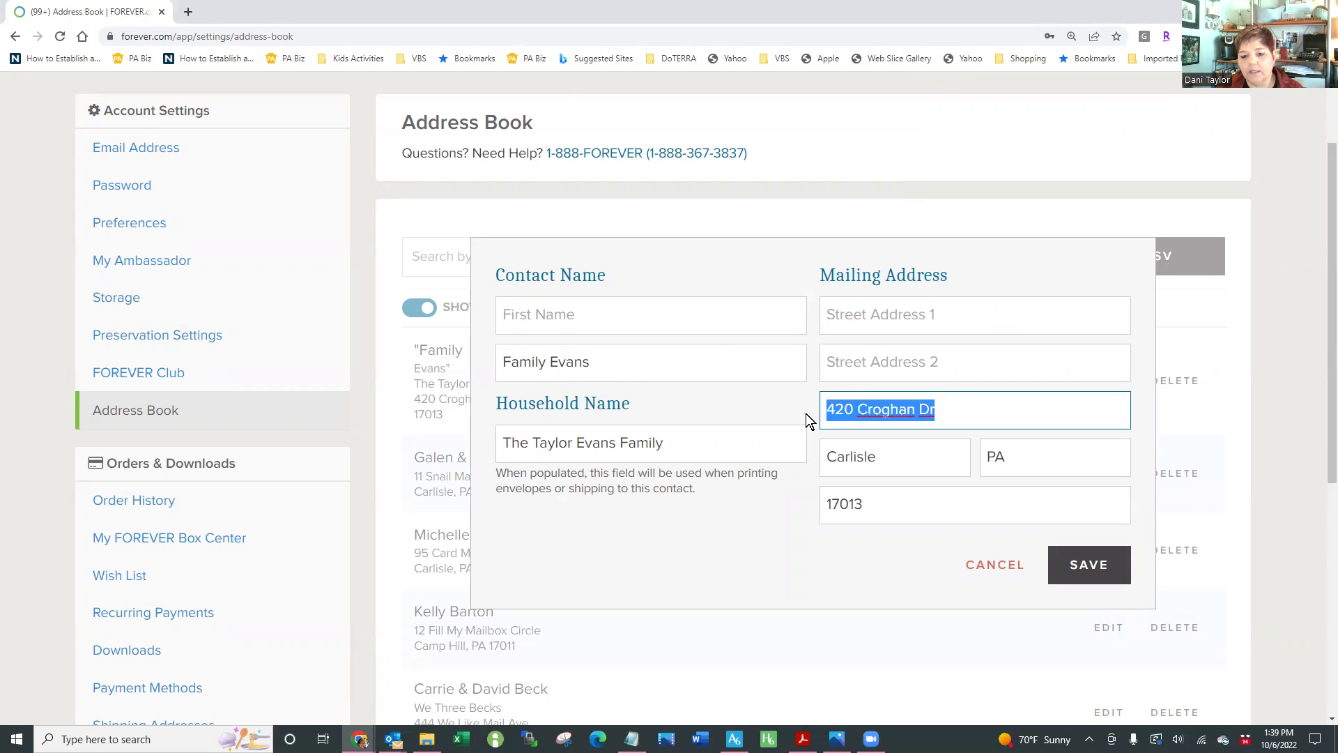
key(ctrl+x)
click(911, 318)
key(ctrl+v)
click(892, 413)
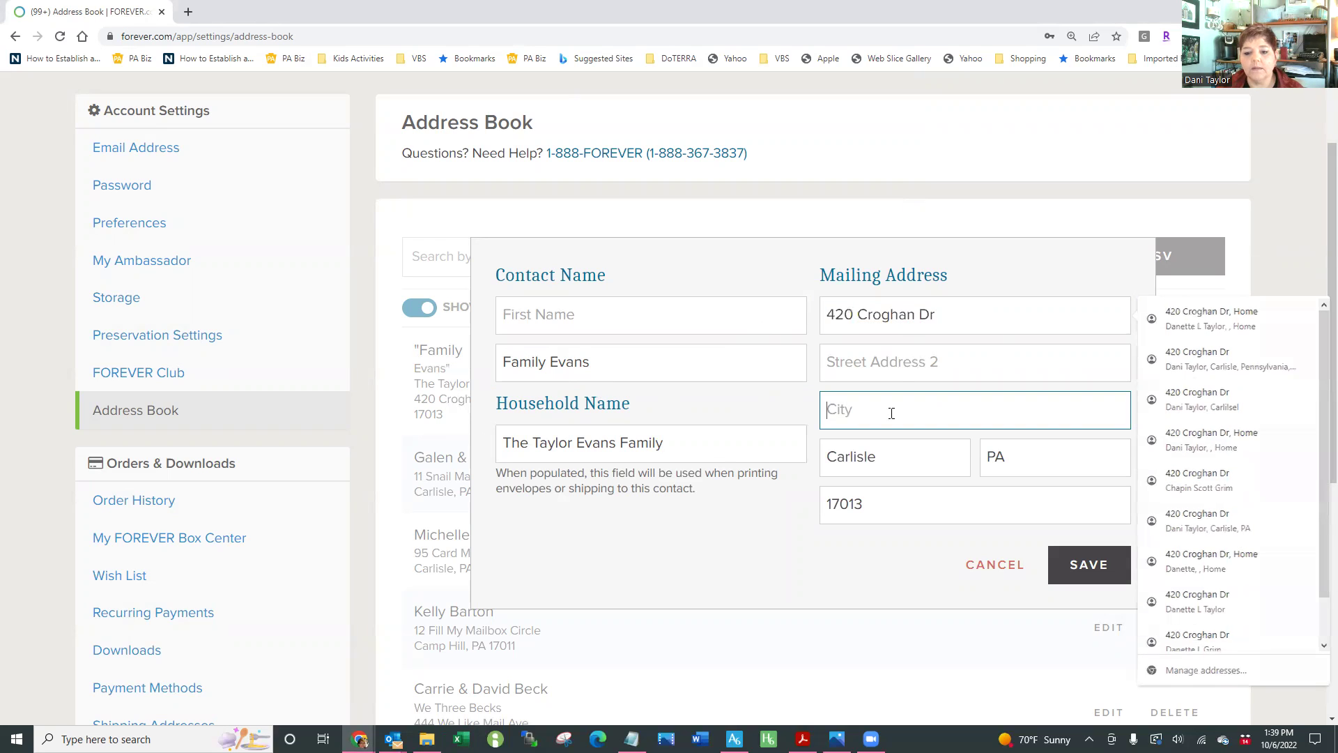
text(Carlisle)
key(Tab)
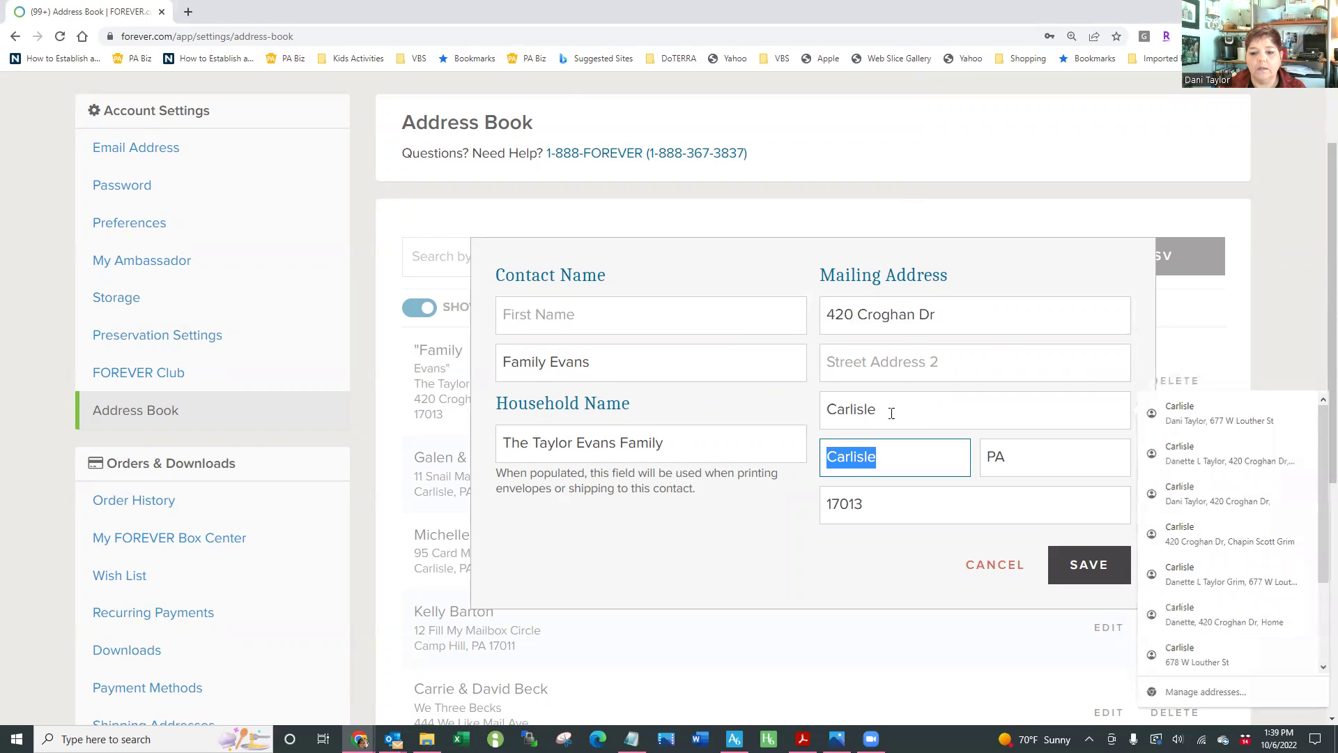
text(PA)
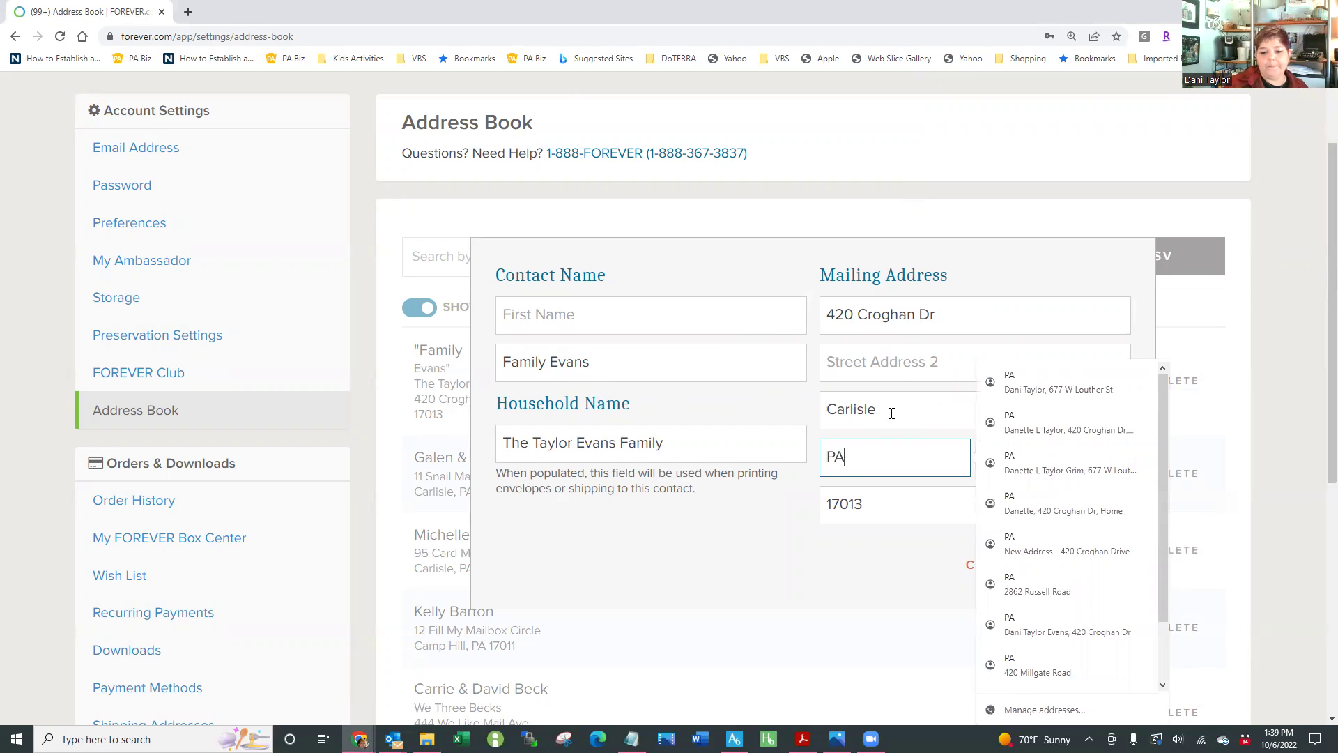
click(758, 569)
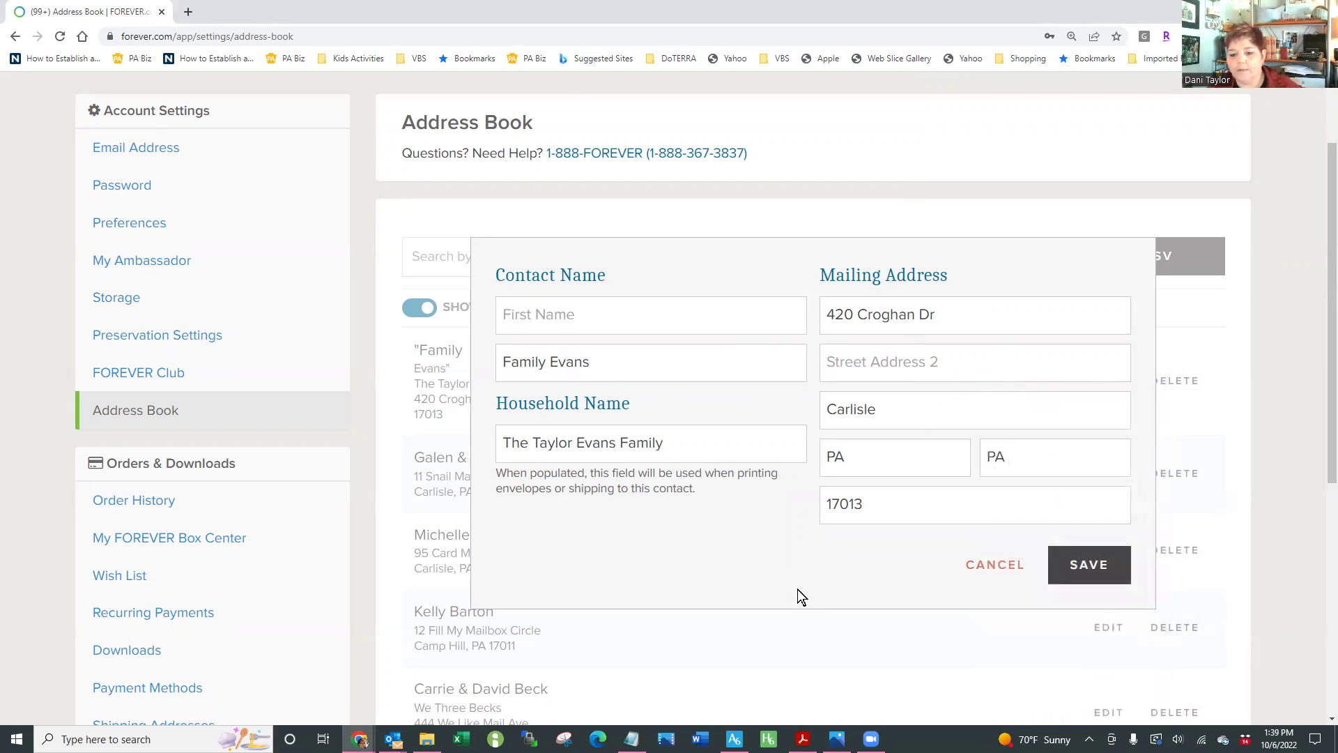
click(1093, 566)
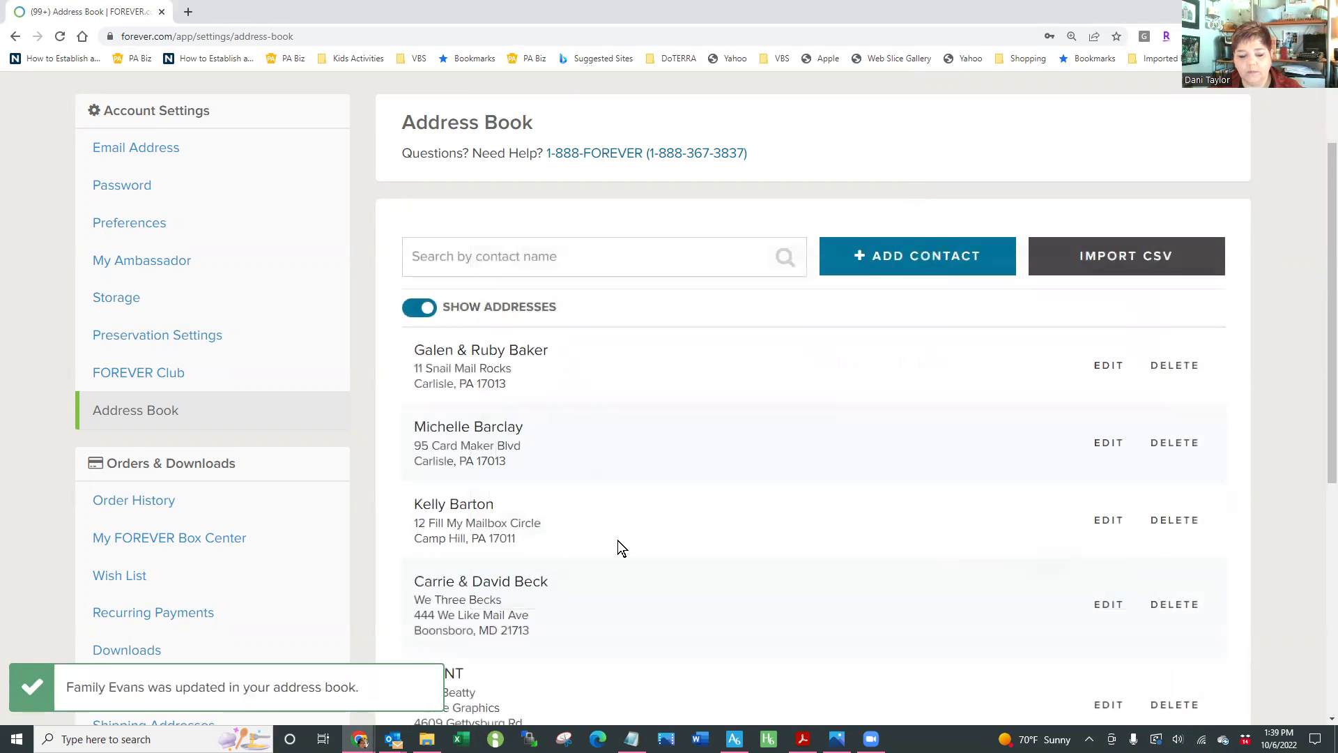
scroll(617, 541, down, 2)
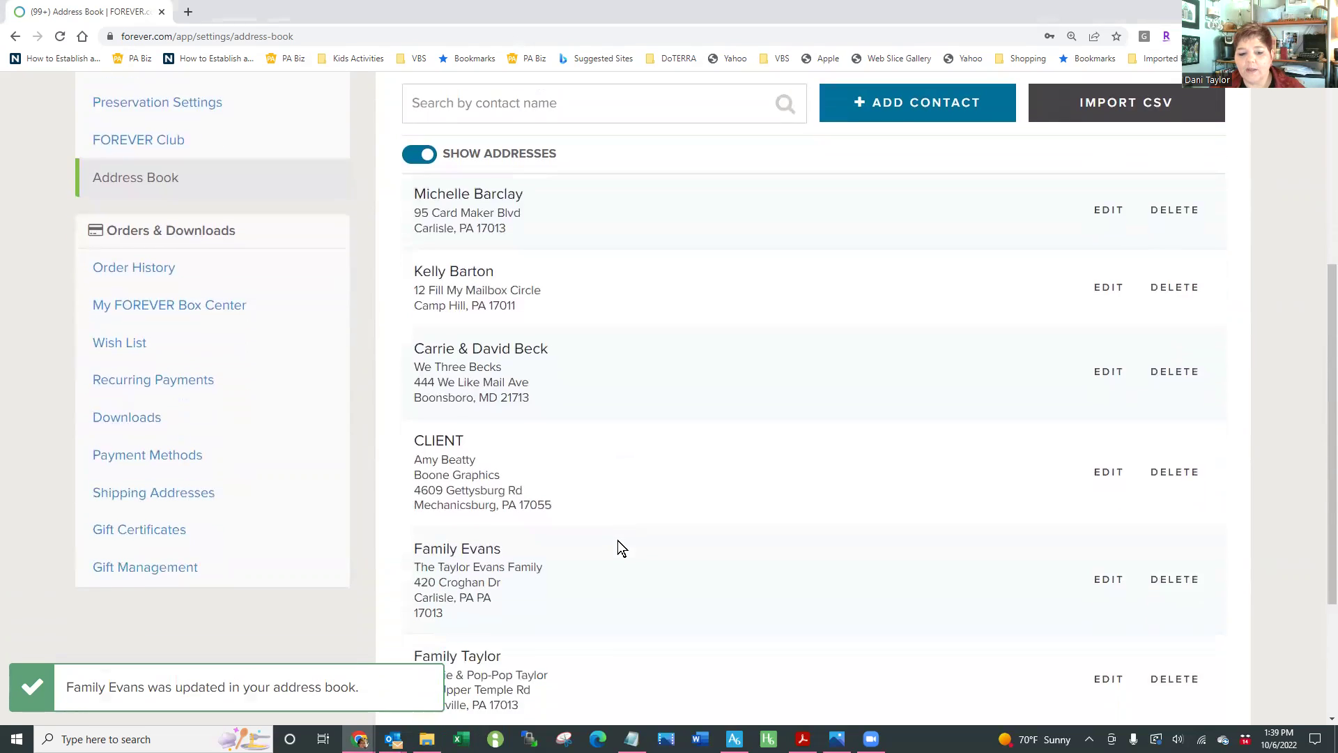
scroll(681, 559, up, 3)
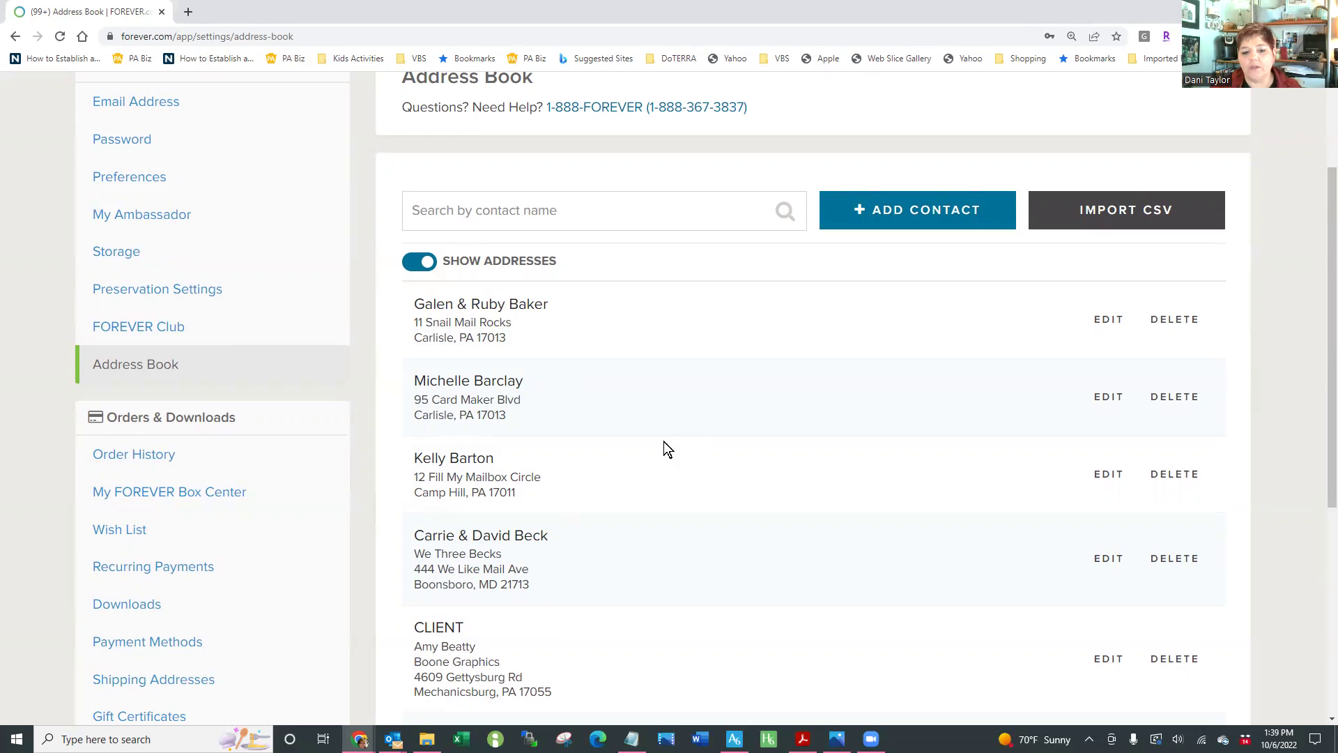
double_click(509, 304)
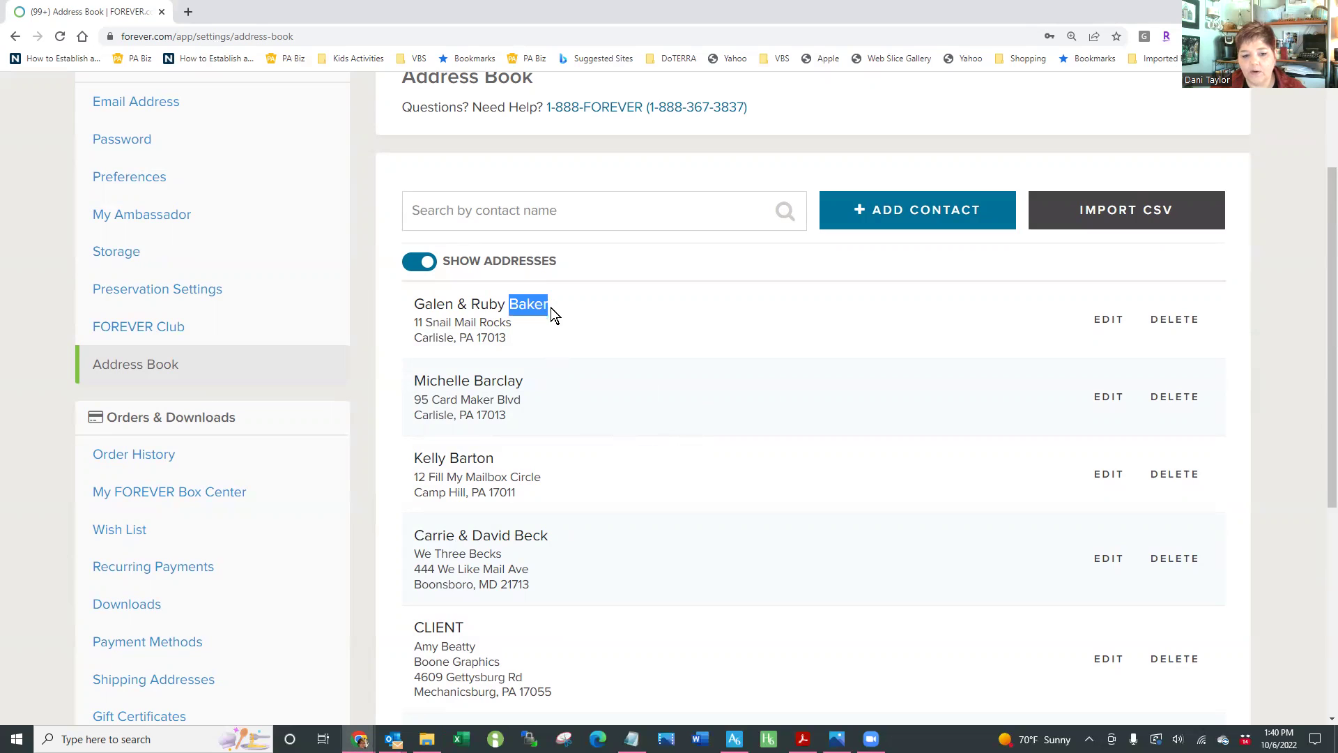
scroll(570, 481, down, 3)
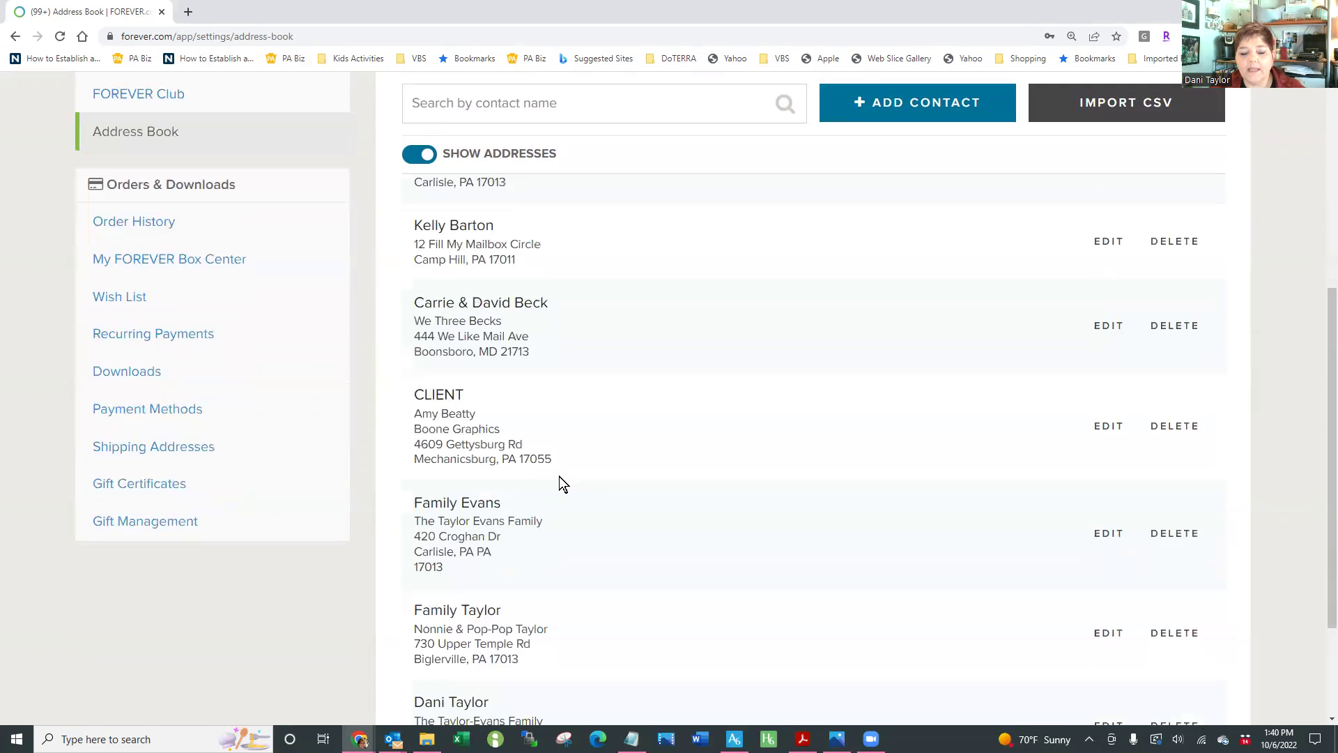
drag(414, 396, 465, 394)
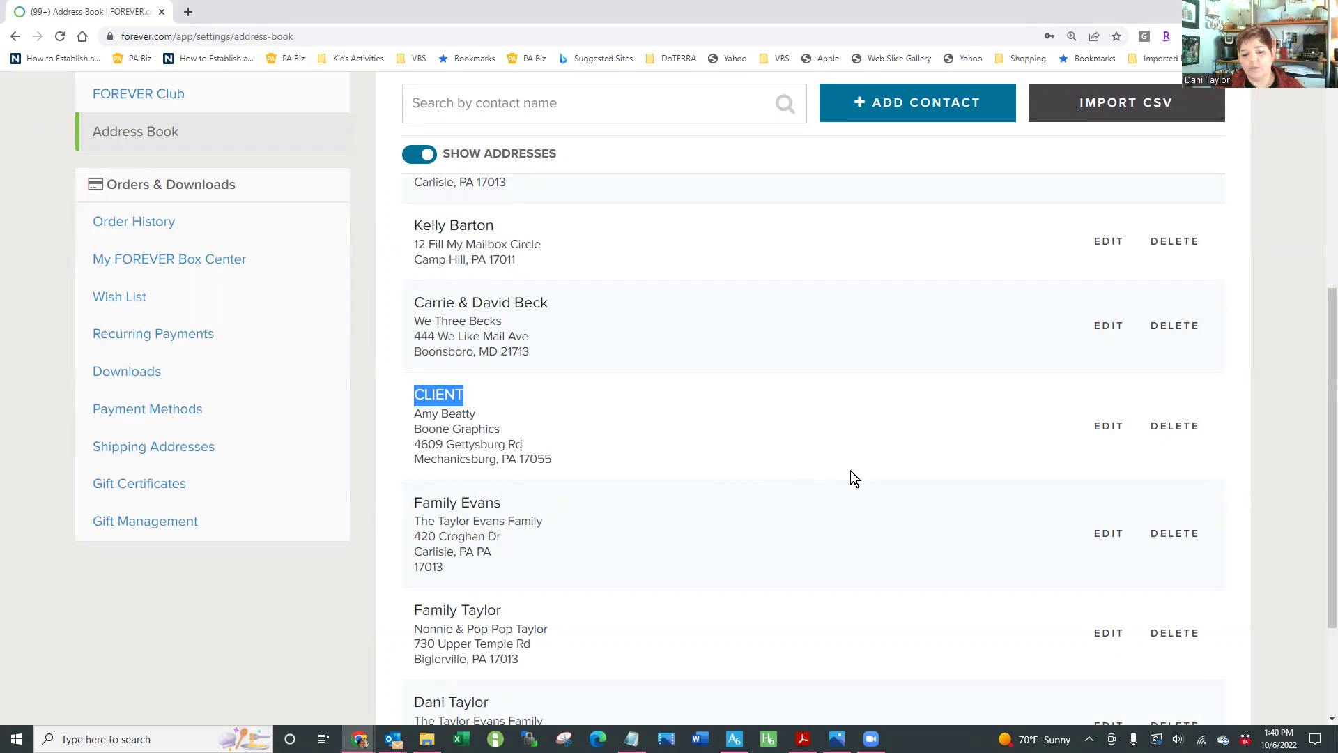
scroll(850, 470, up, 4)
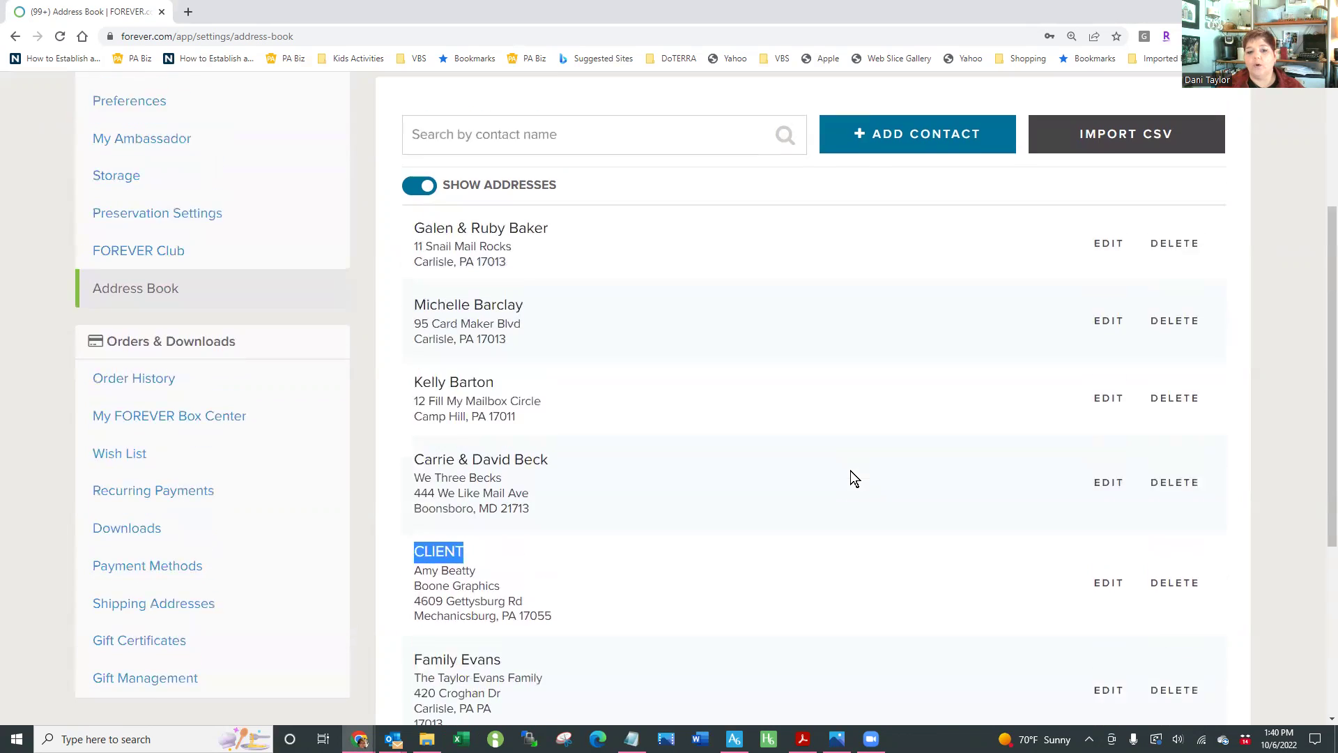
scroll(849, 471, up, 1)
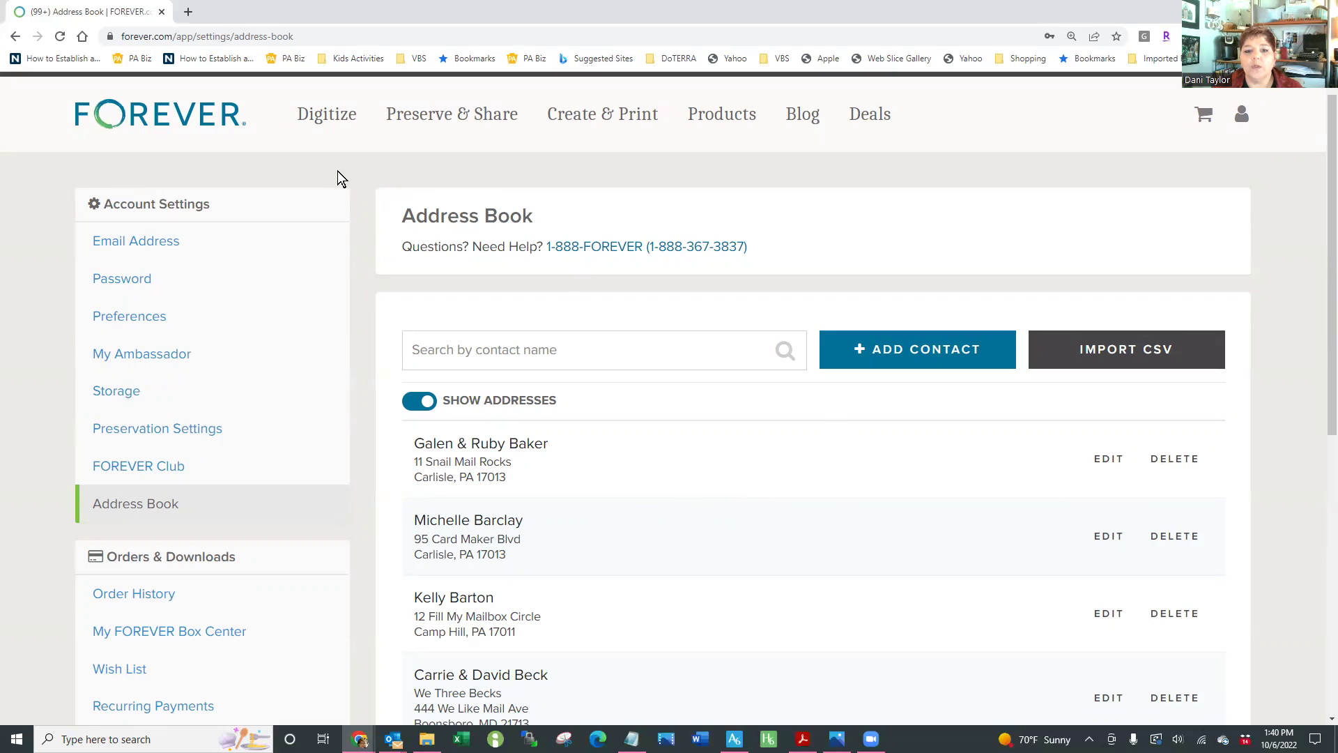
Open the holiday cards catalogue from Create & Print and browse to its second page
mouse_move(585, 120)
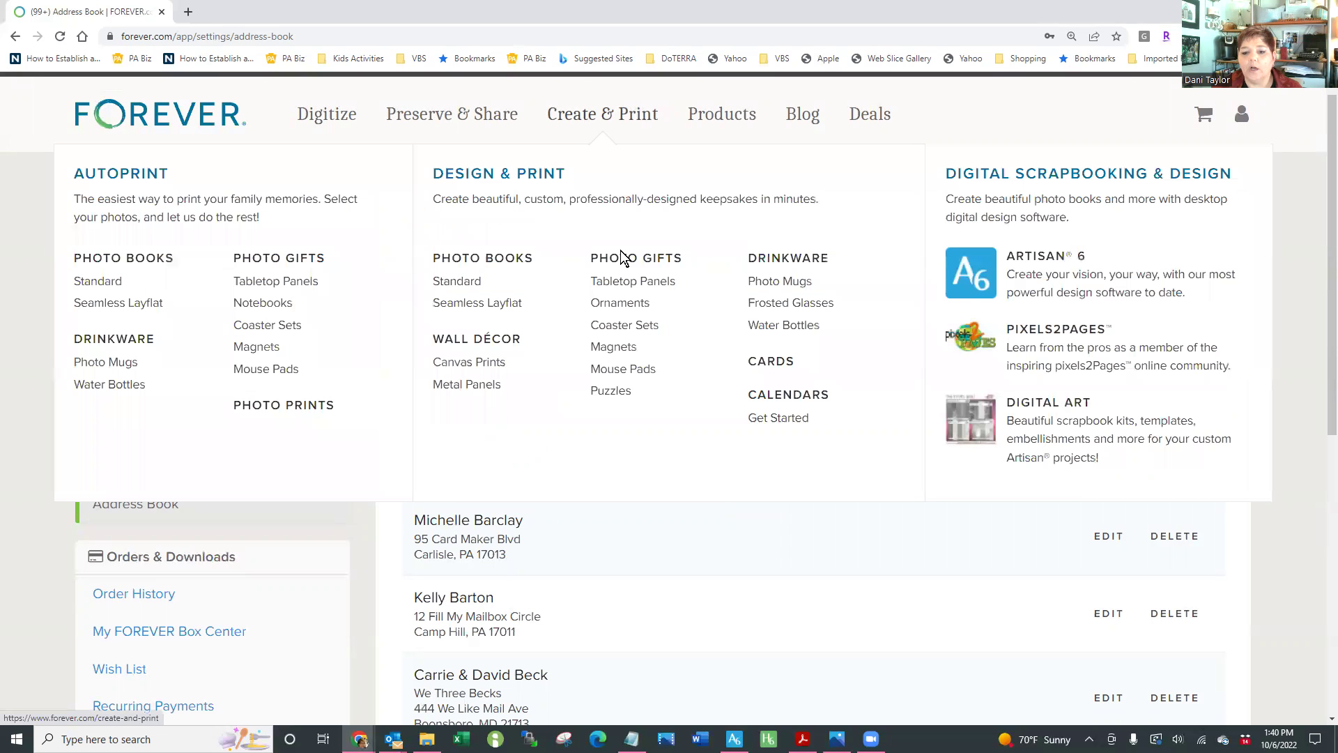
click(772, 367)
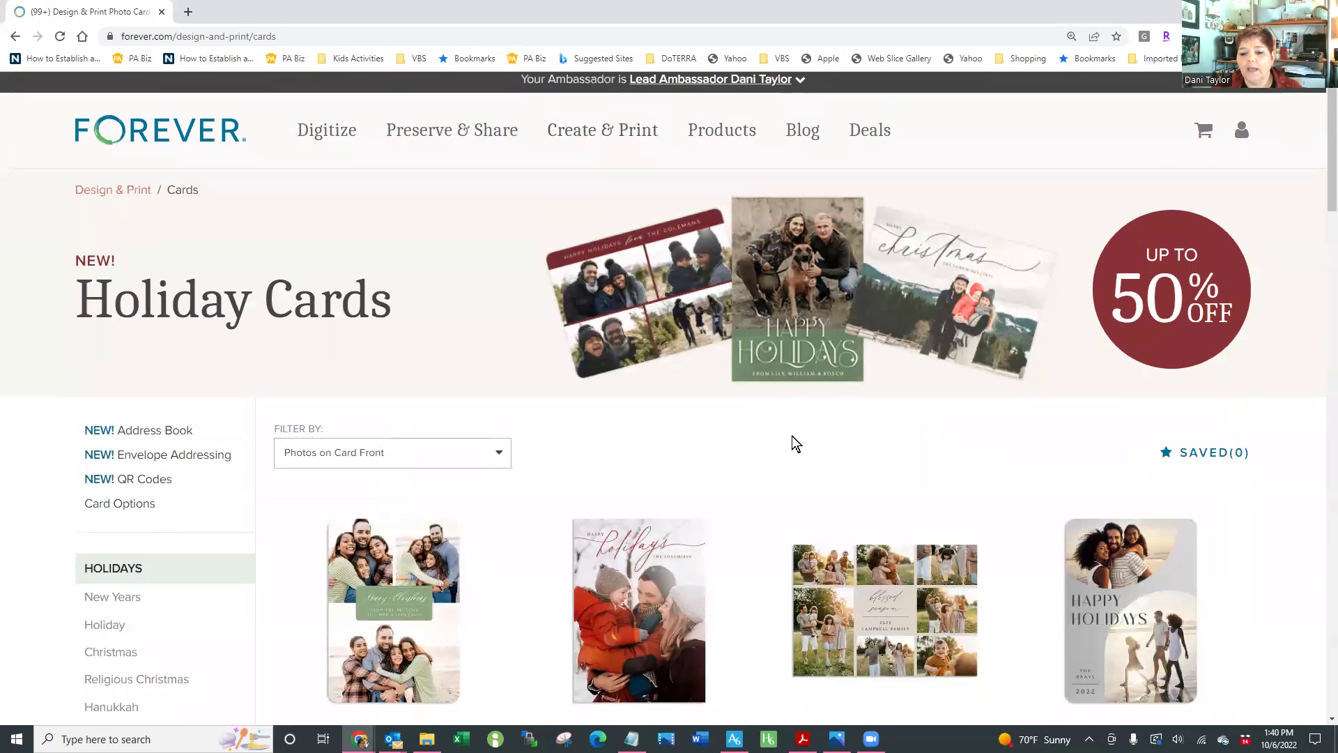
scroll(792, 436, down, 2)
scroll(792, 437, down, 3)
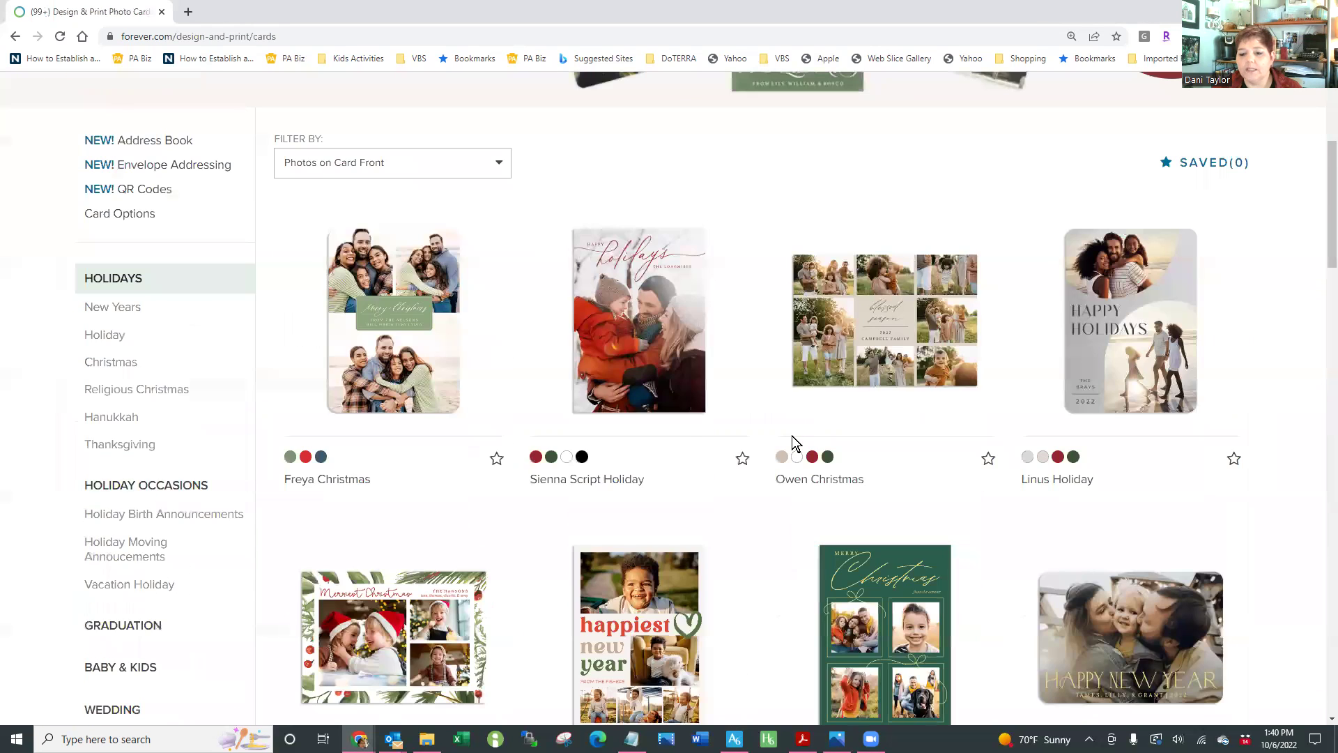
scroll(792, 436, down, 3)
scroll(791, 440, down, 2)
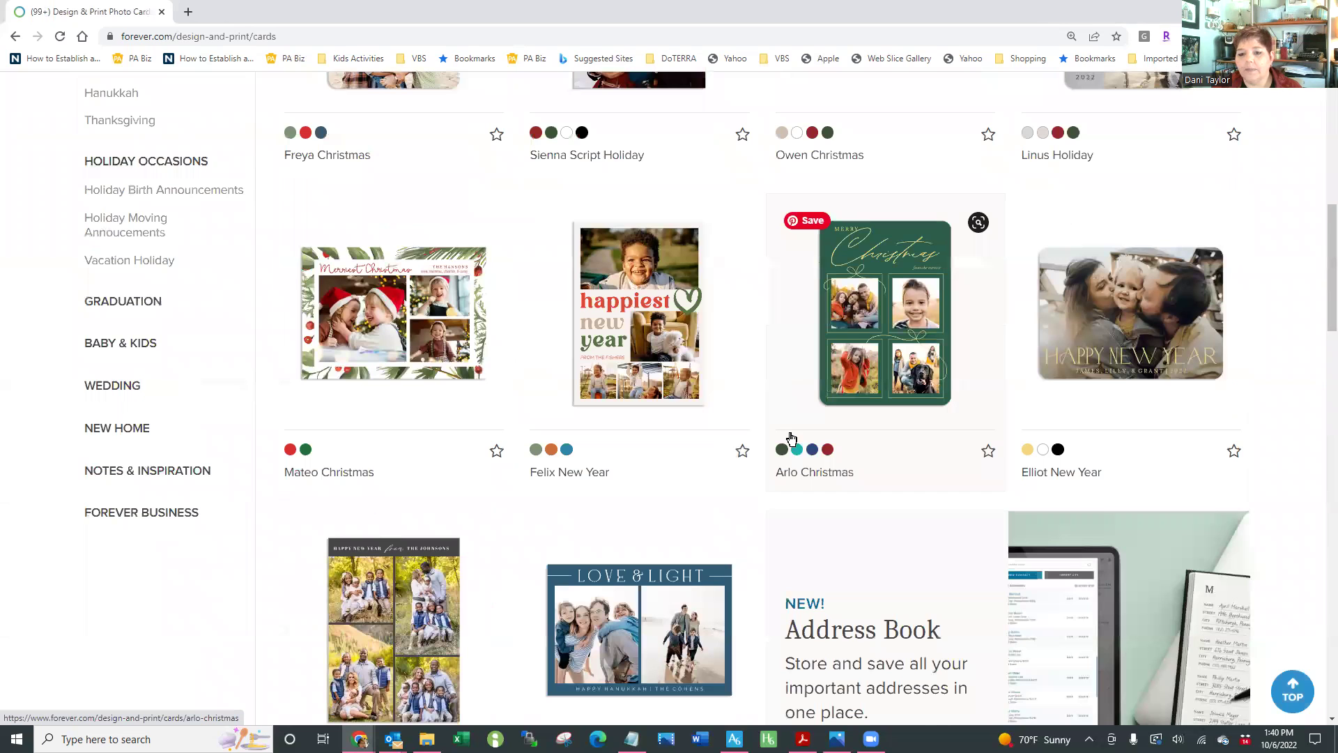
scroll(790, 437, down, 4)
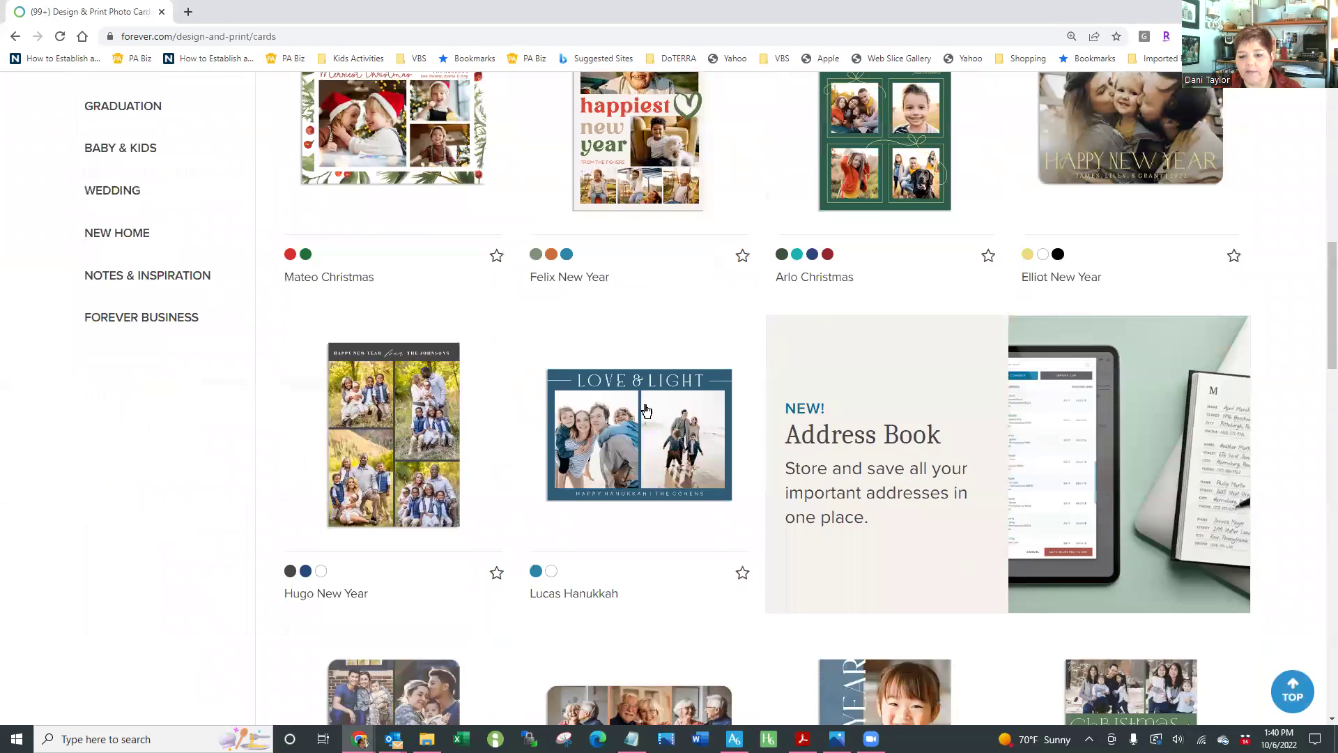
scroll(735, 505, down, 2)
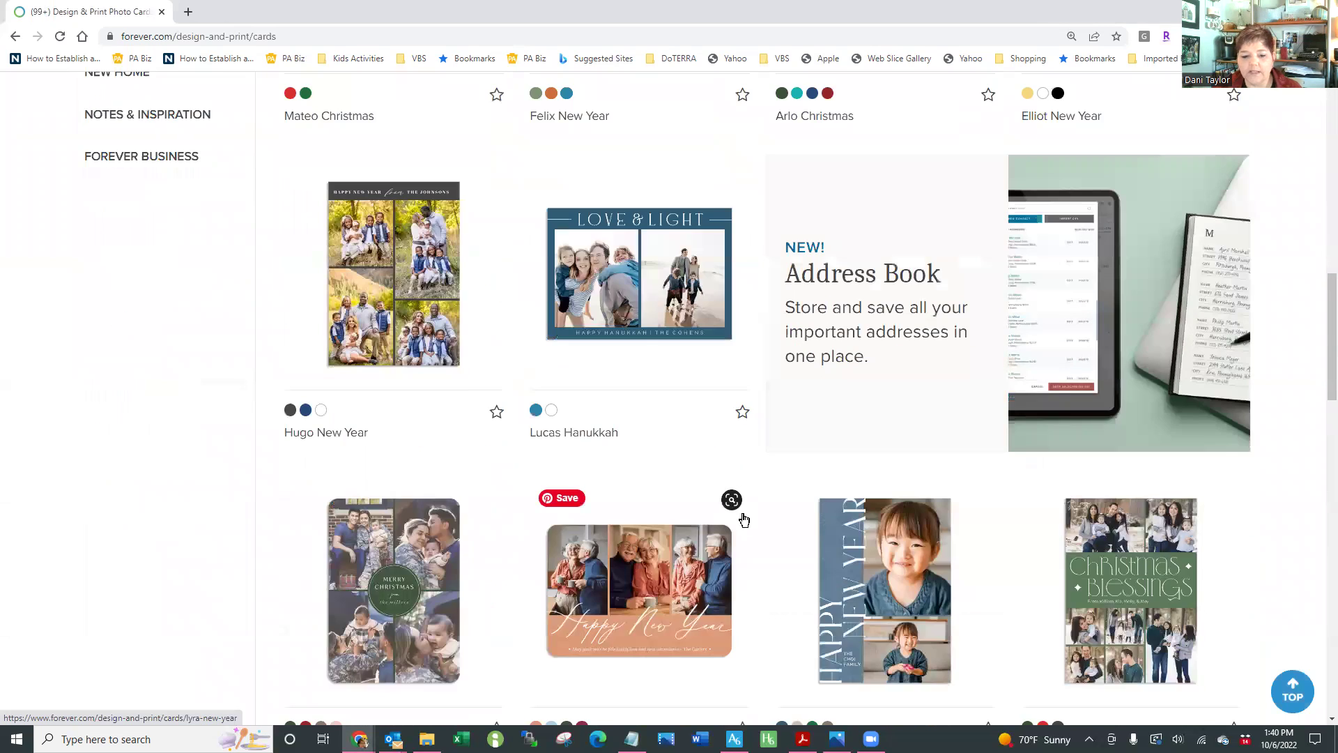
scroll(744, 517, down, 2)
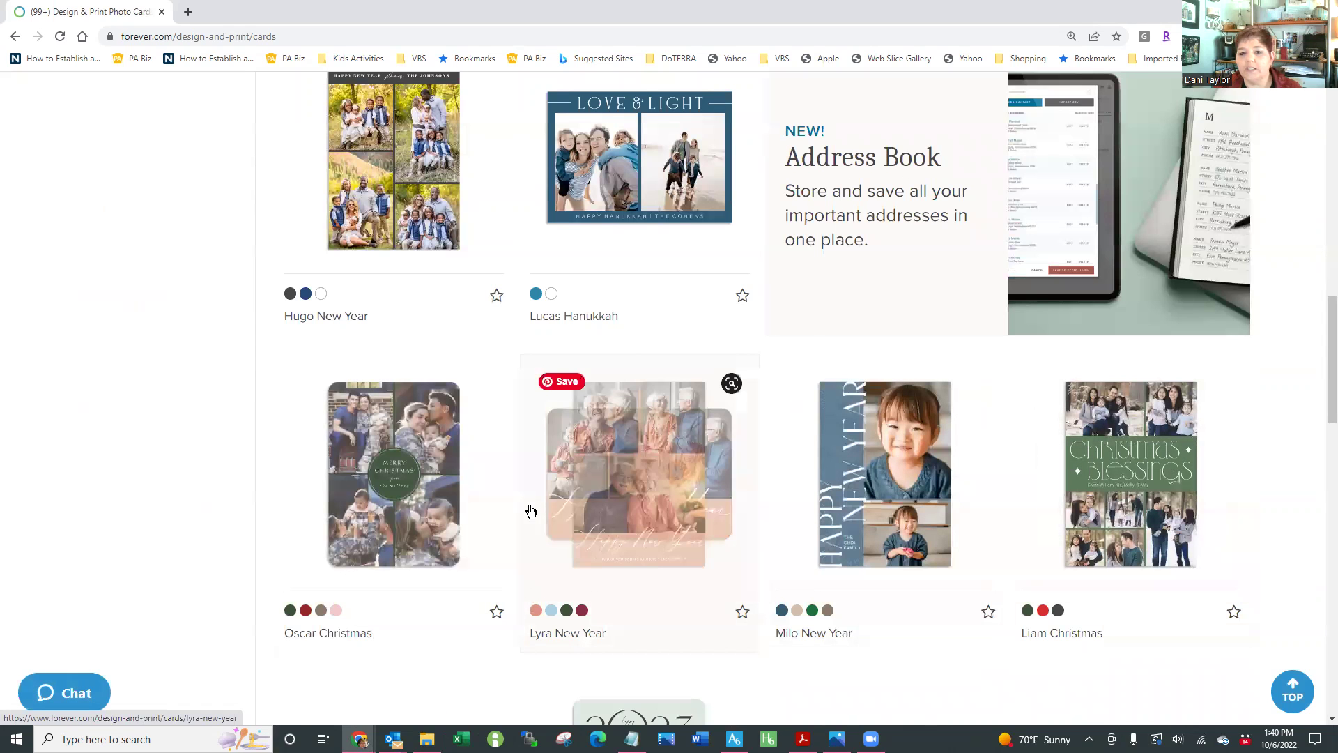
scroll(745, 560, down, 1)
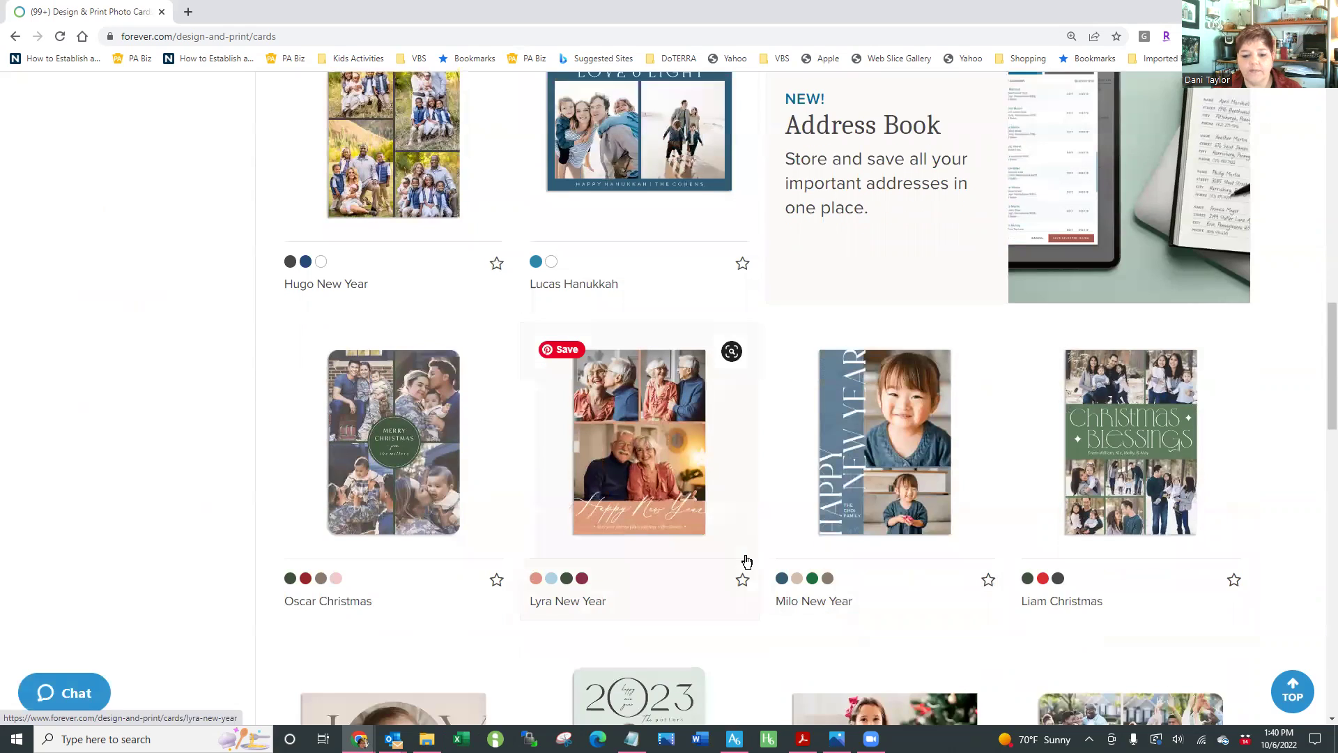
scroll(747, 561, down, 1)
scroll(746, 562, down, 3)
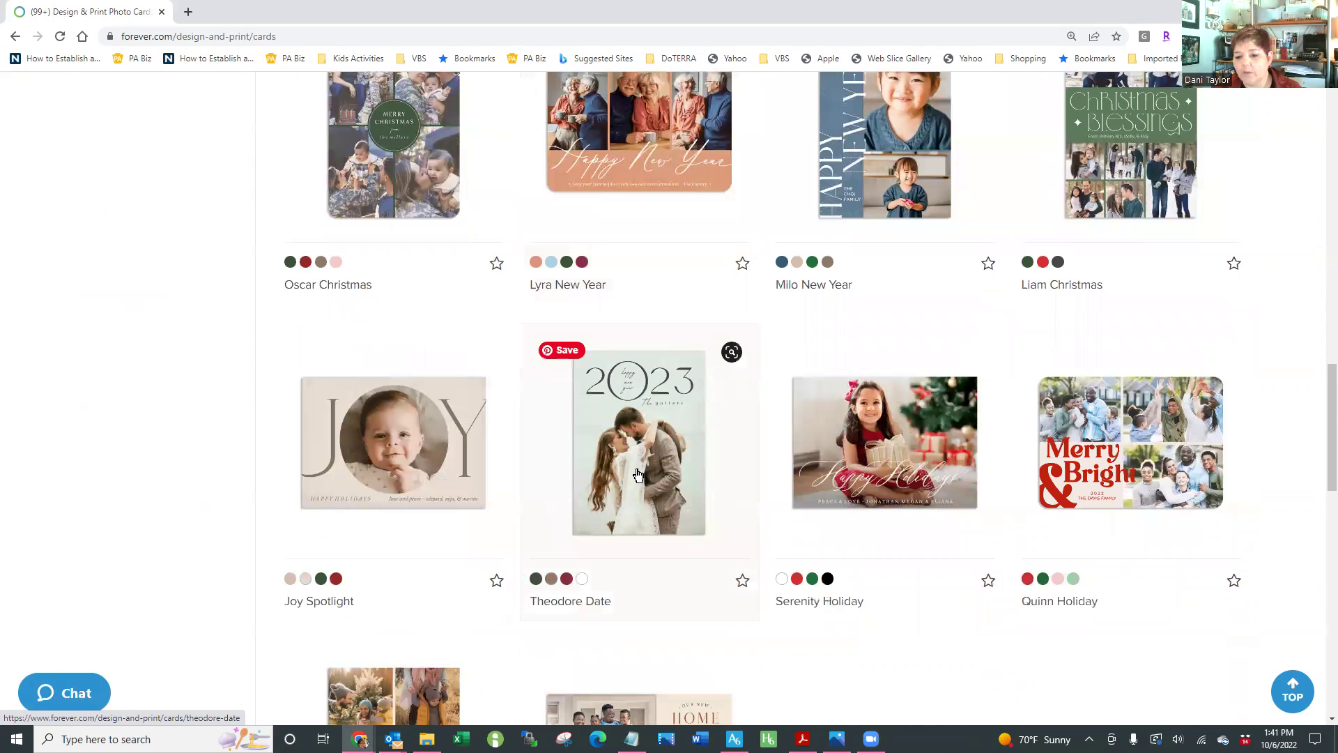
scroll(637, 475, down, 1)
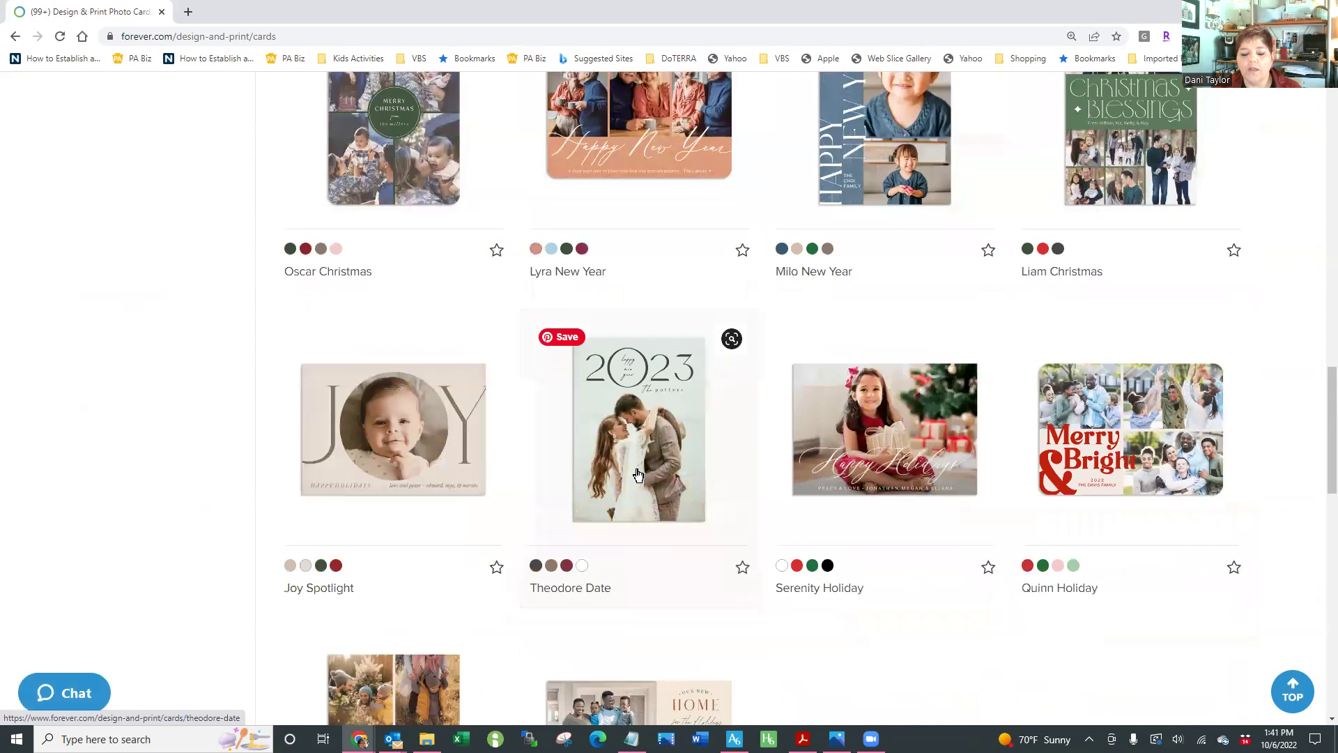
scroll(637, 475, down, 2)
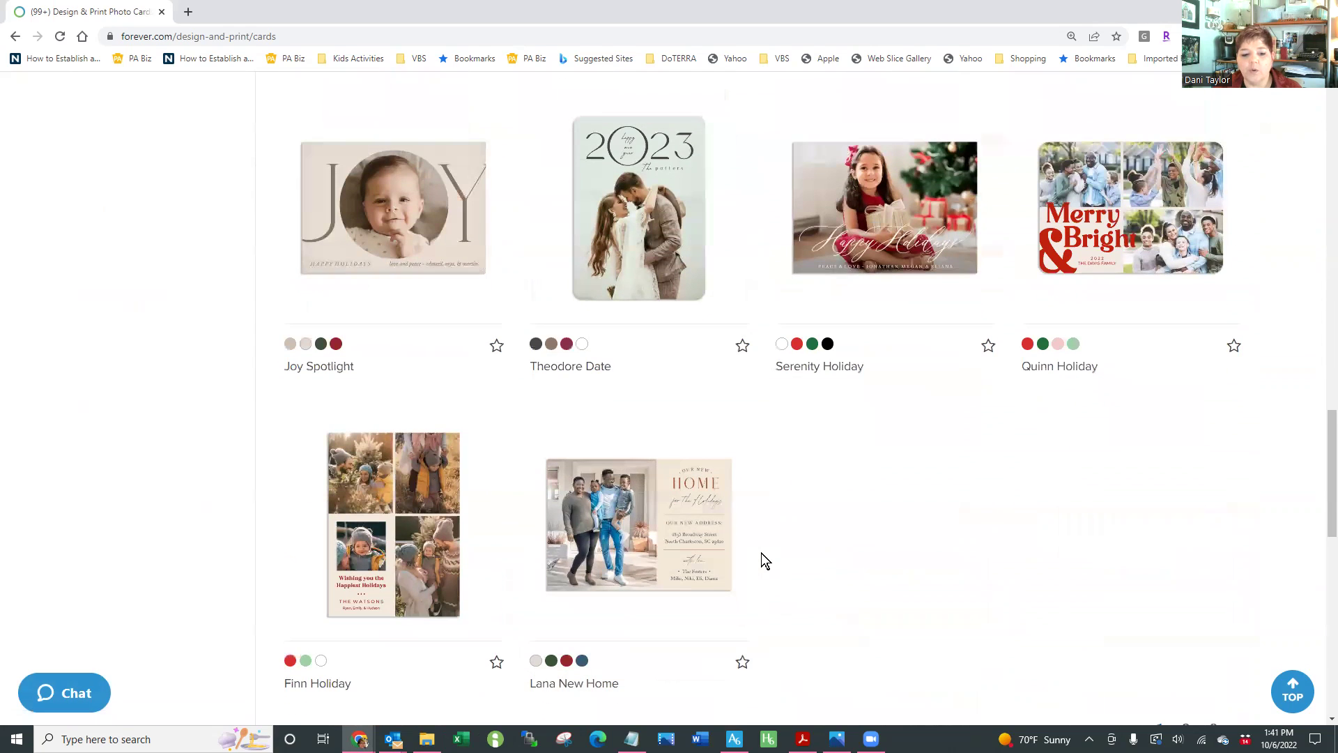
scroll(762, 553, down, 1)
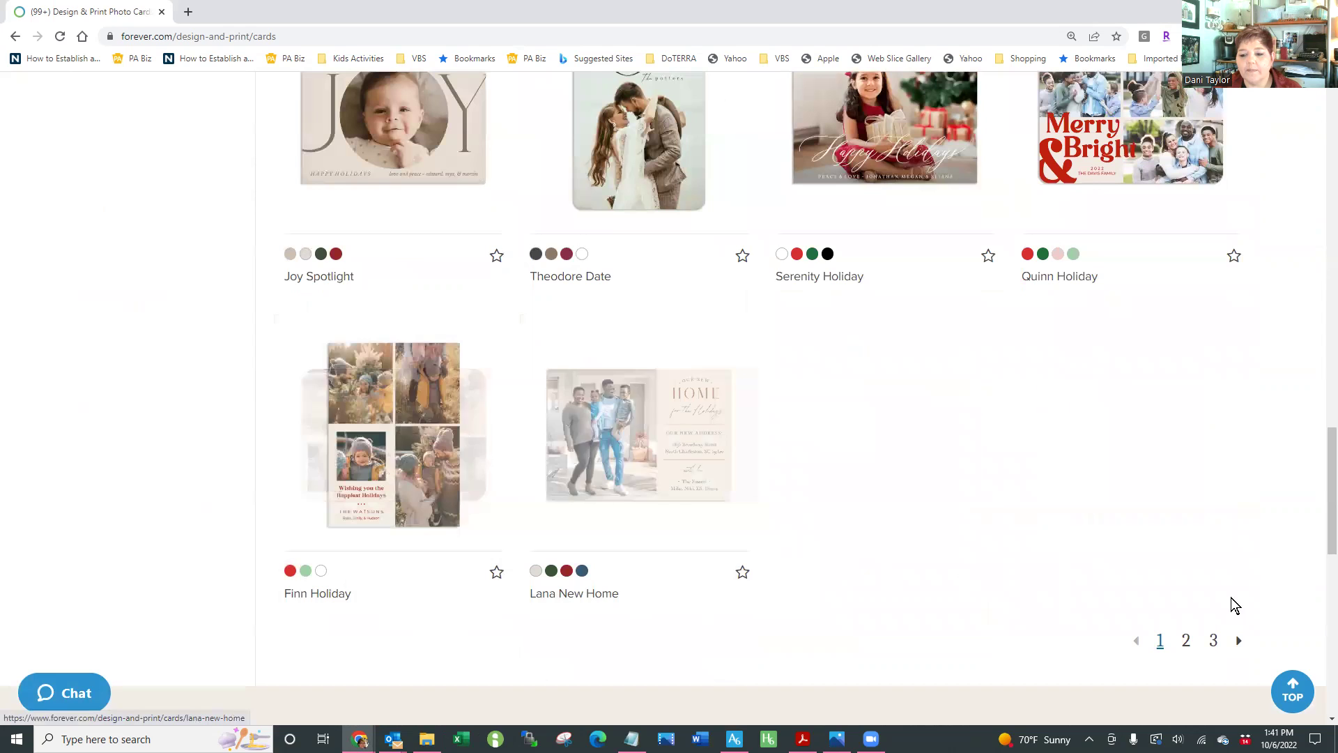
click(1185, 642)
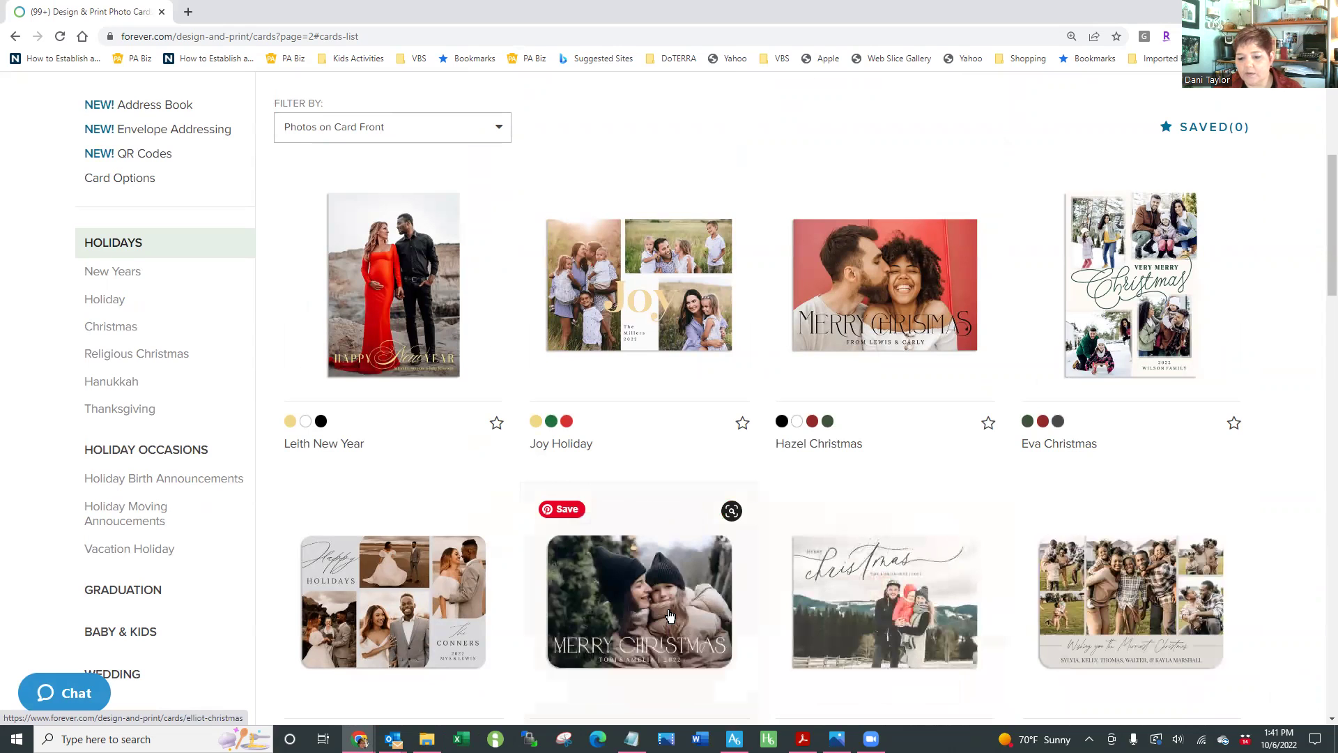
Preview the Joy Holiday and Maren Christmas cards, then open the Jude Christmas card
scroll(669, 617, down, 1)
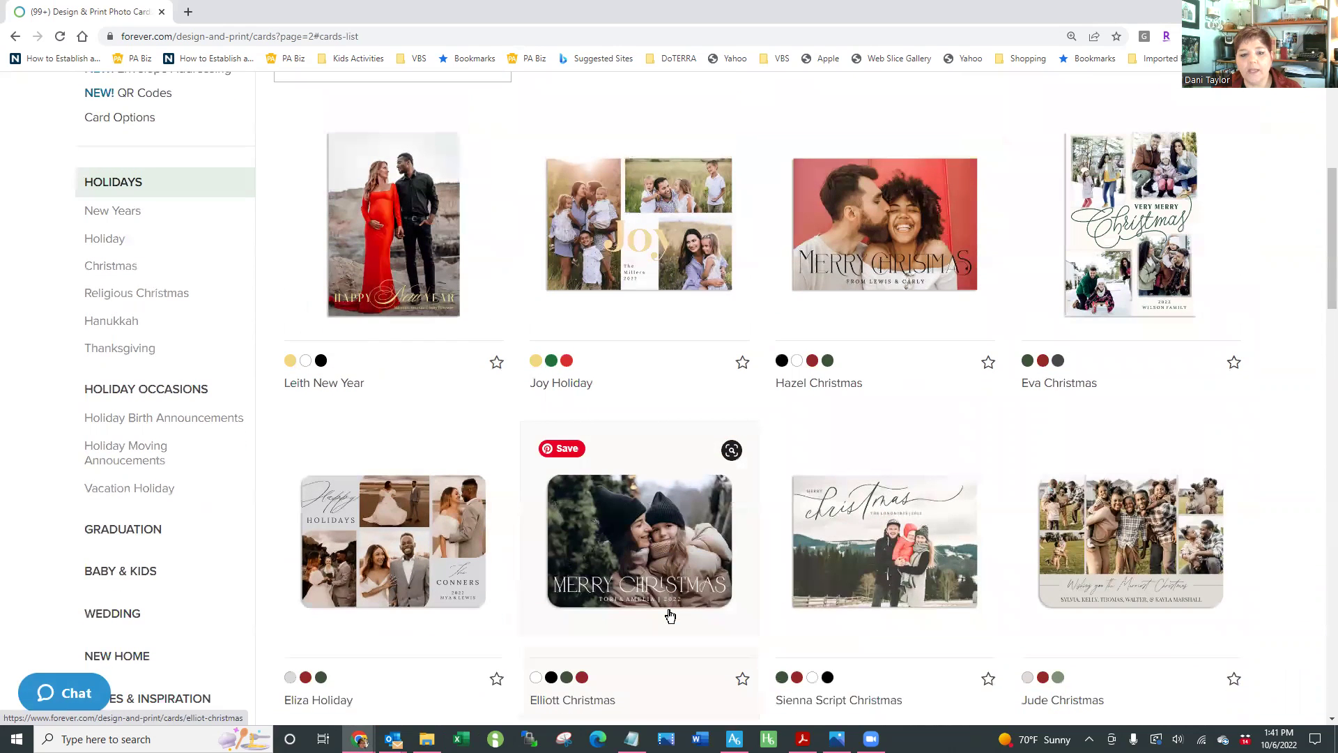
scroll(660, 349, up, 1)
click(650, 279)
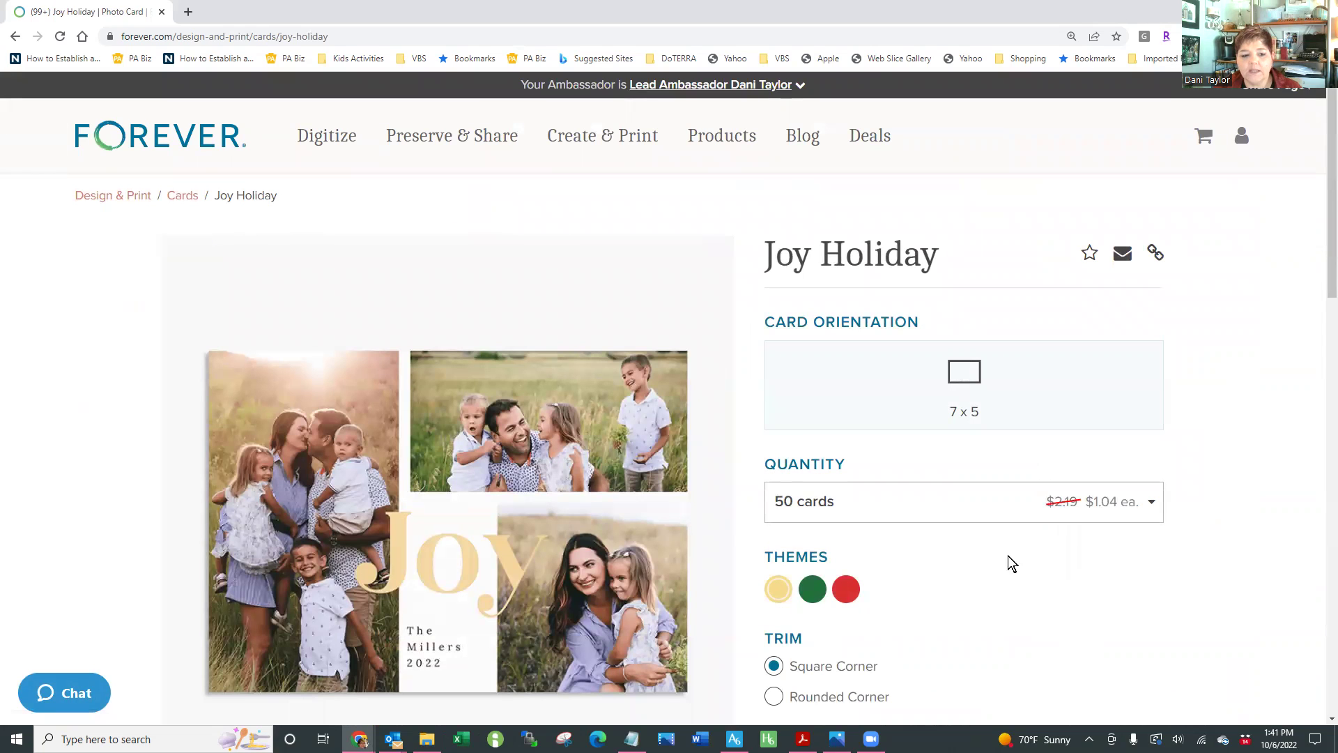
click(16, 36)
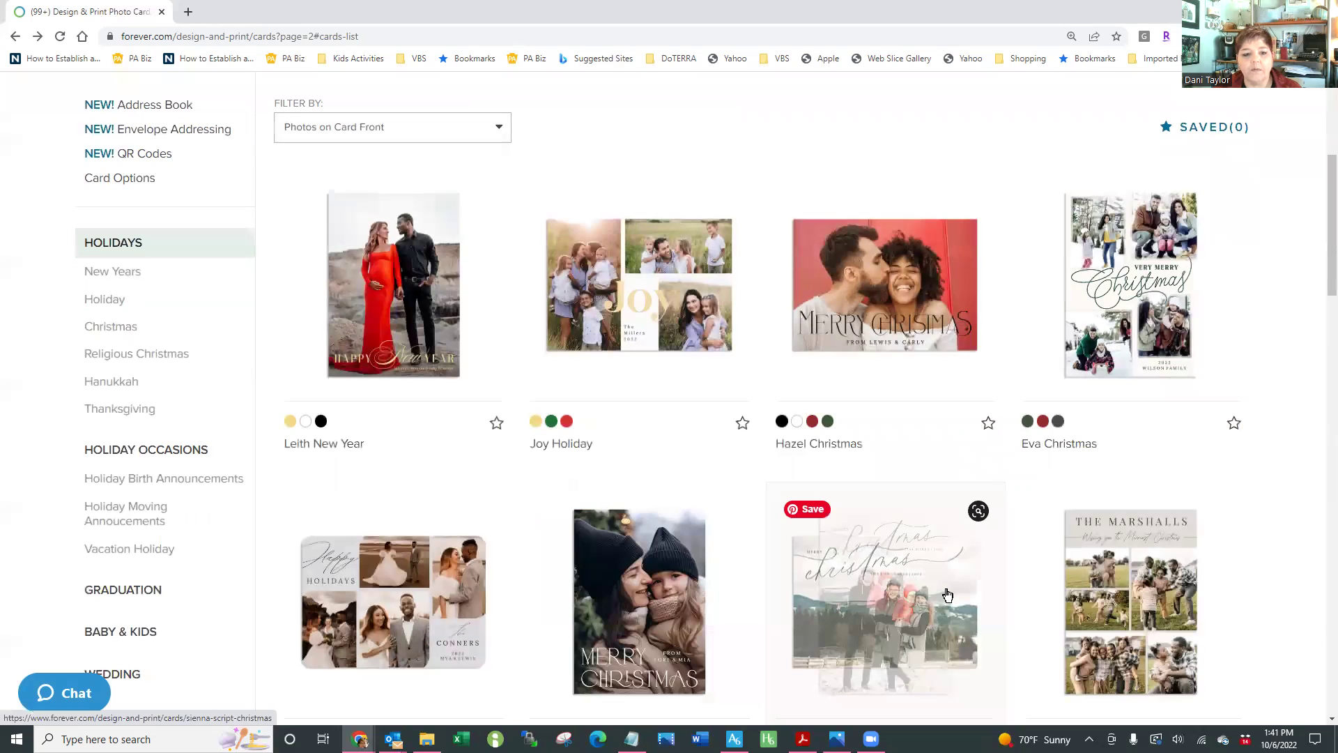
scroll(947, 593, down, 2)
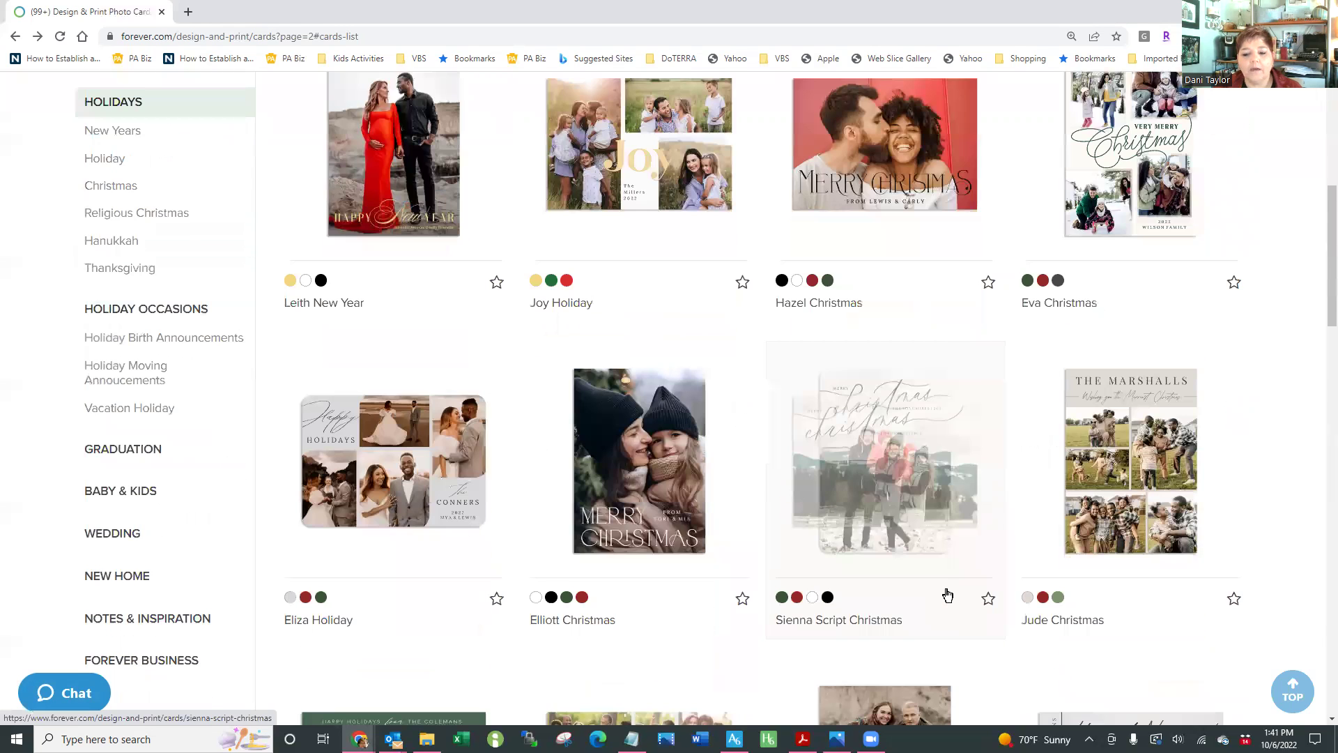
scroll(947, 593, down, 6)
scroll(947, 594, down, 2)
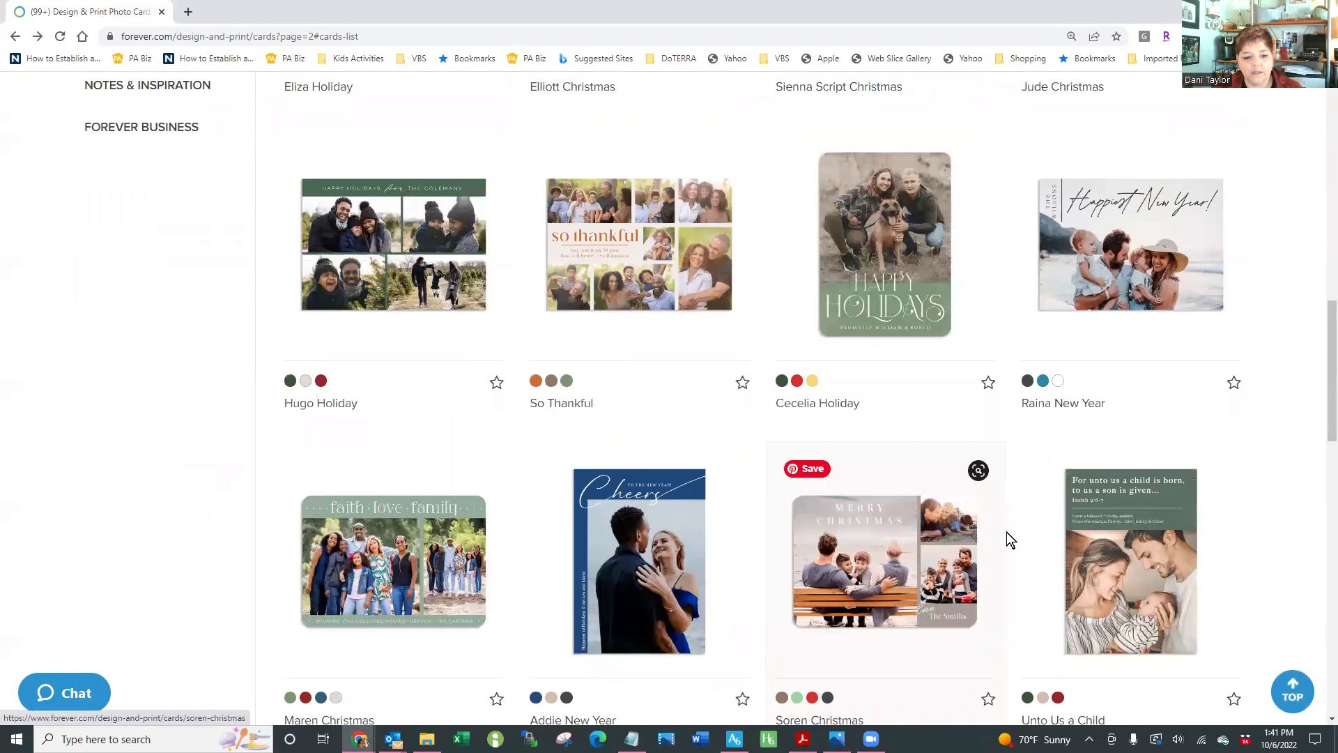
click(427, 569)
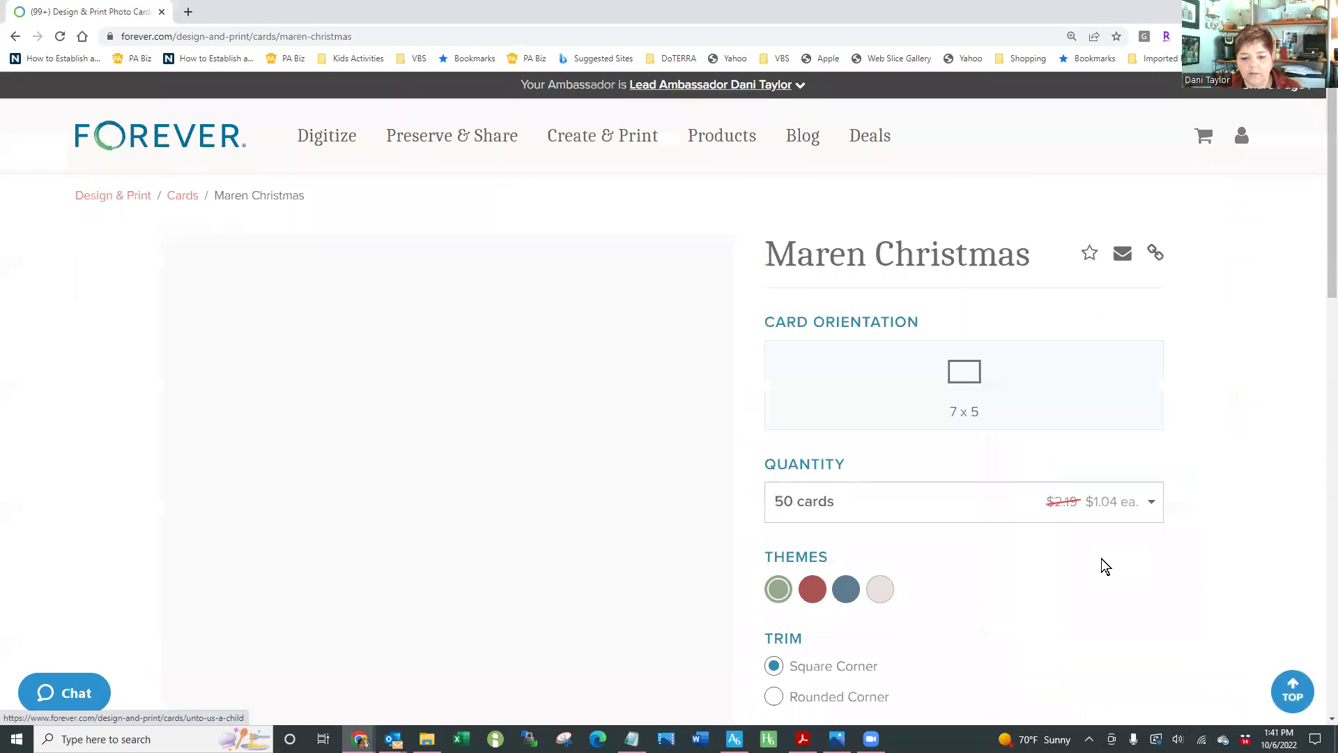
click(16, 38)
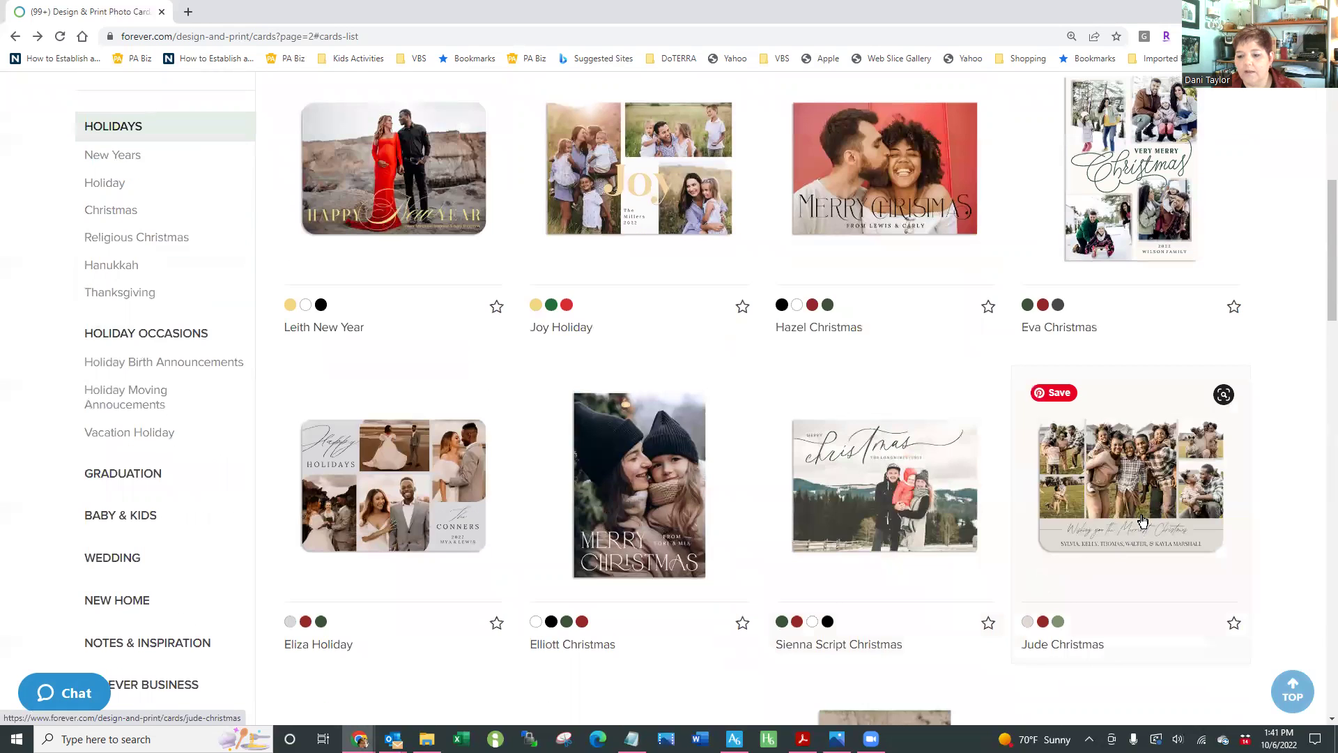
click(1139, 524)
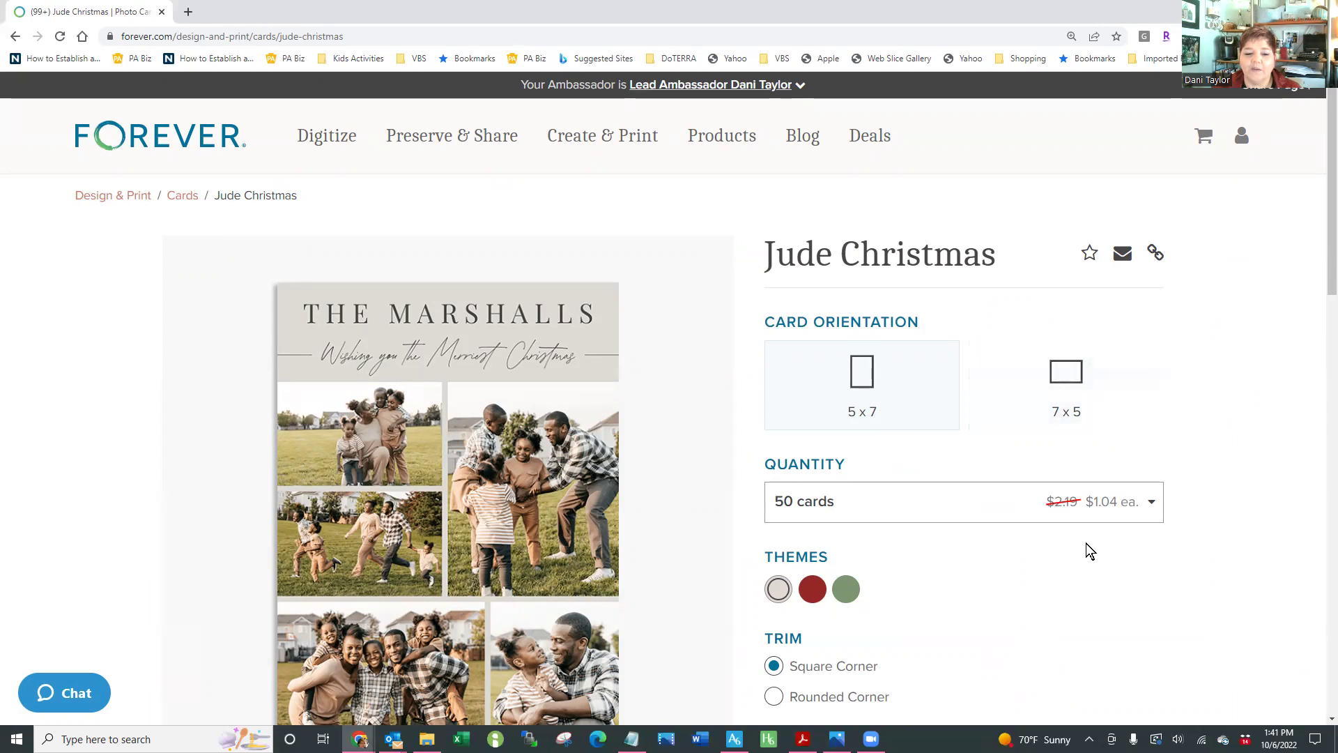
Try the red theme, preview the extra colour themes, and give the cards rounded corners
scroll(1112, 579, down, 1)
scroll(1112, 579, down, 2)
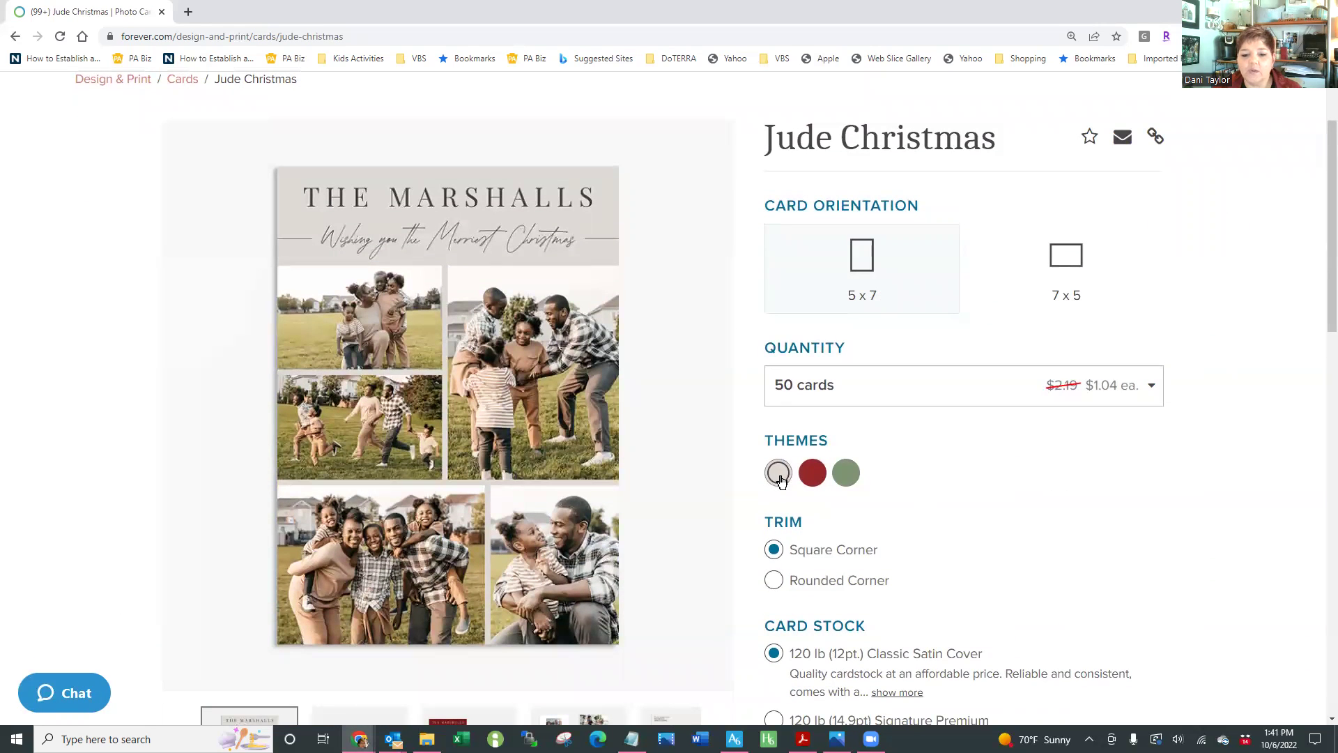
click(813, 474)
scroll(650, 483, down, 3)
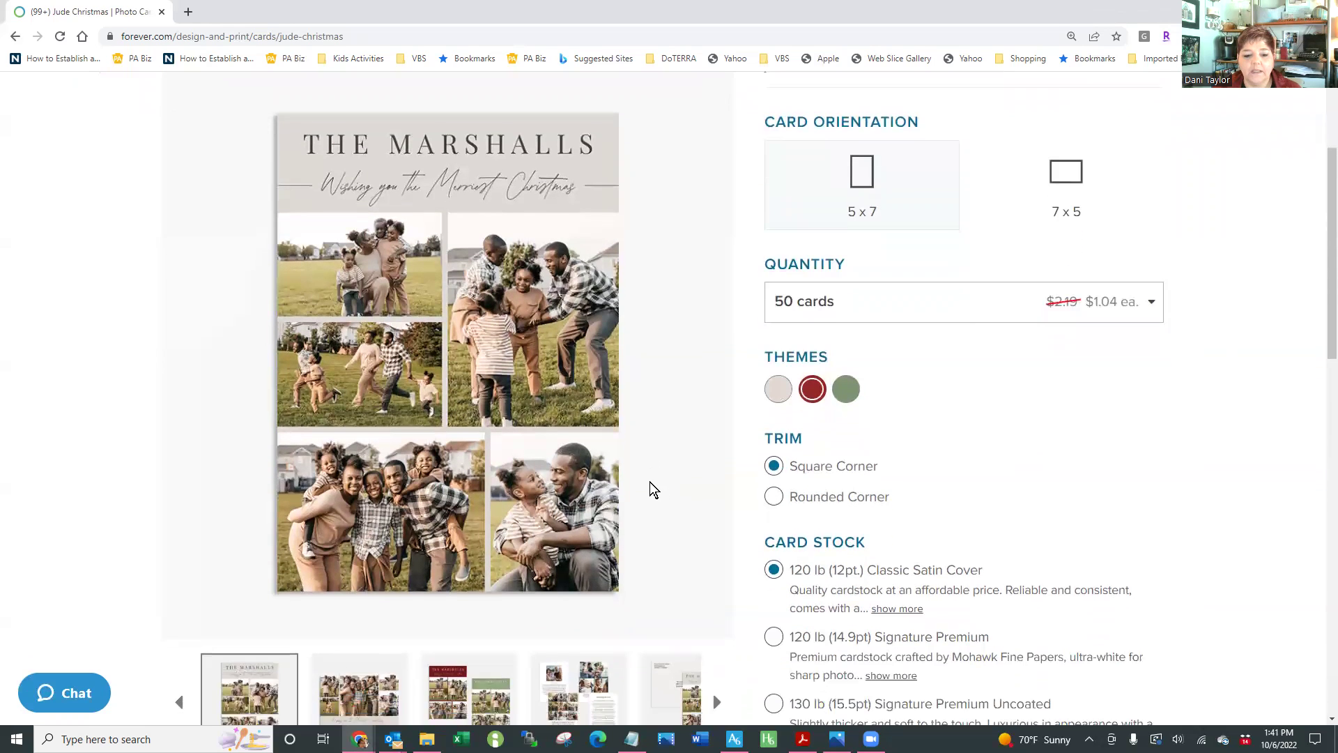
click(486, 679)
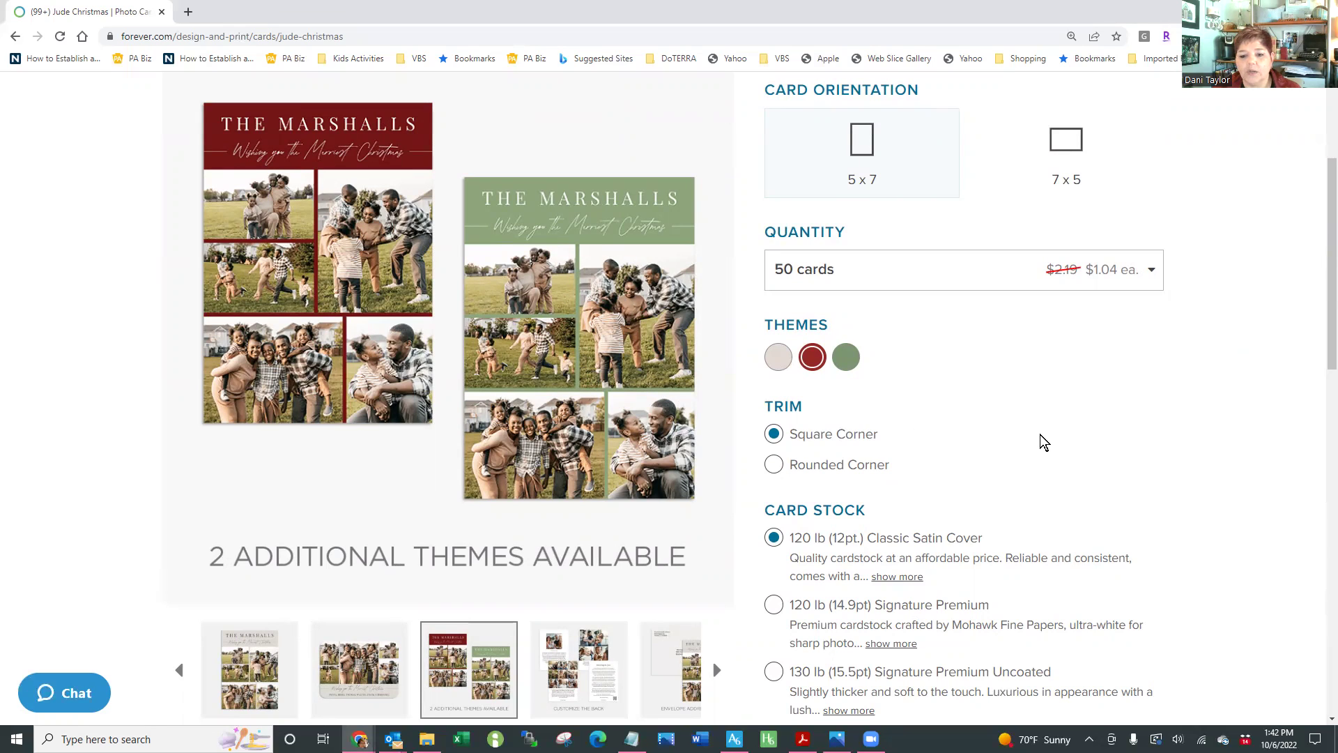
click(345, 682)
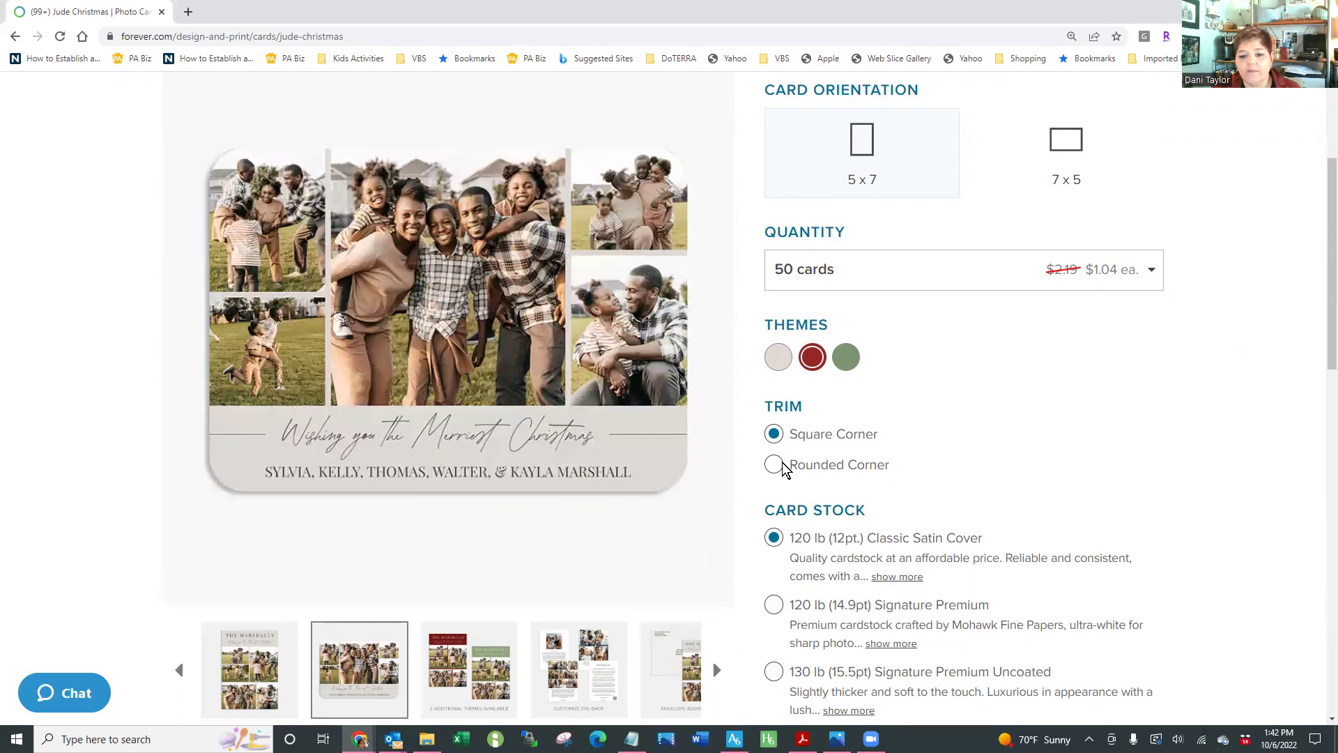
click(774, 465)
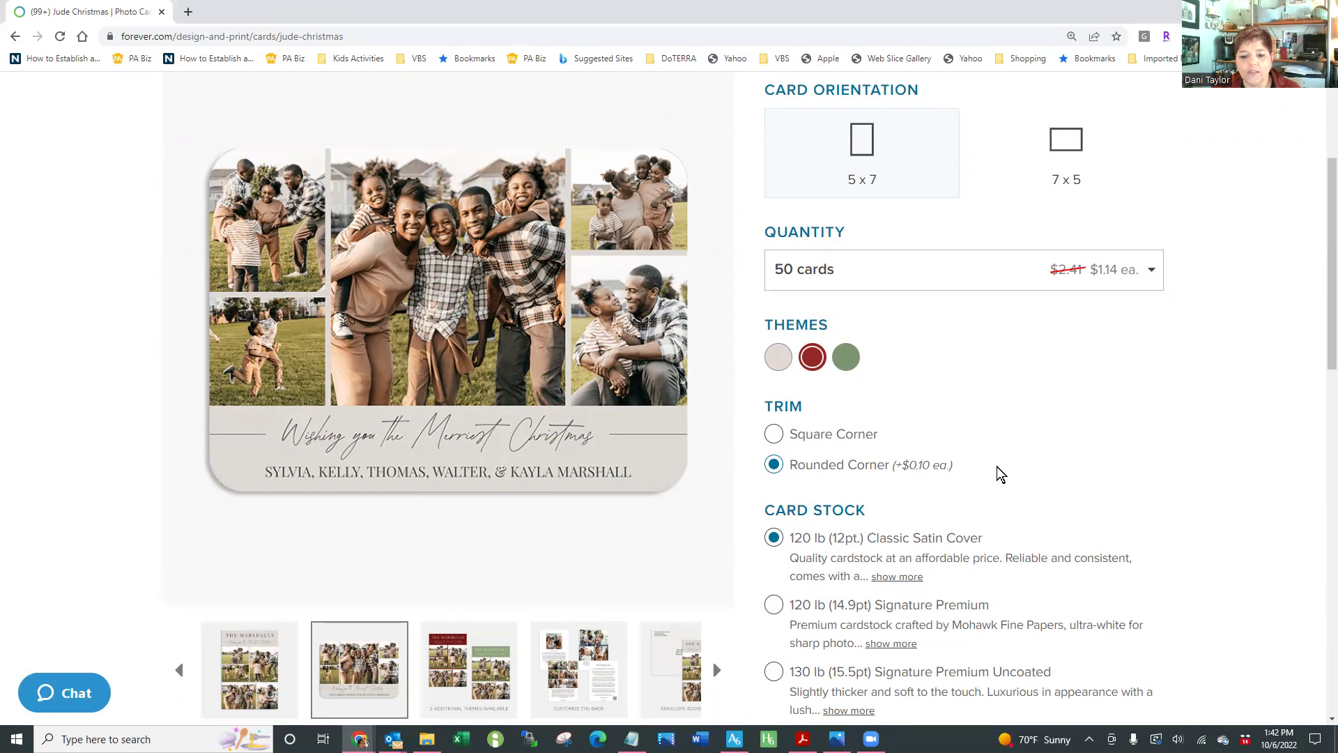
Switch to 120 lb Signature Premium stock, pick the green theme, and preview the customizable back
scroll(999, 473, down, 2)
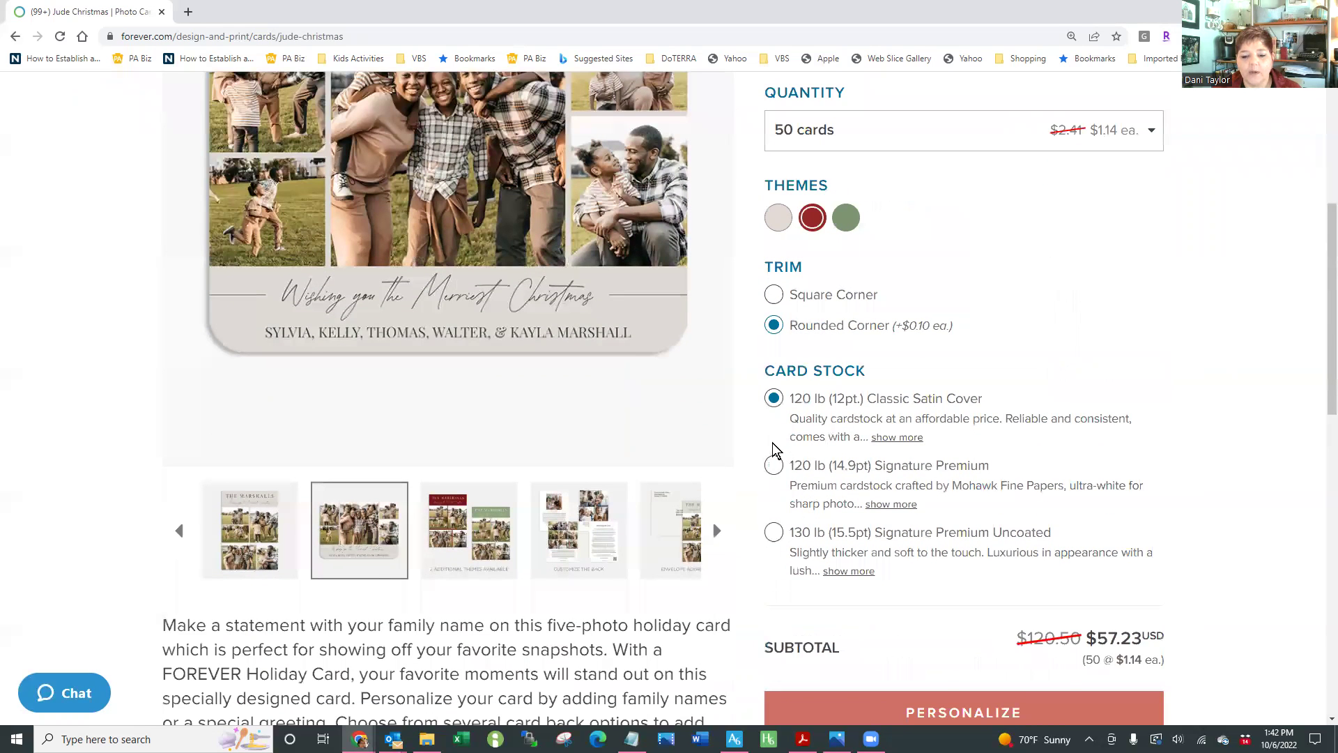
scroll(772, 444, down, 1)
click(775, 445)
scroll(1002, 512, up, 3)
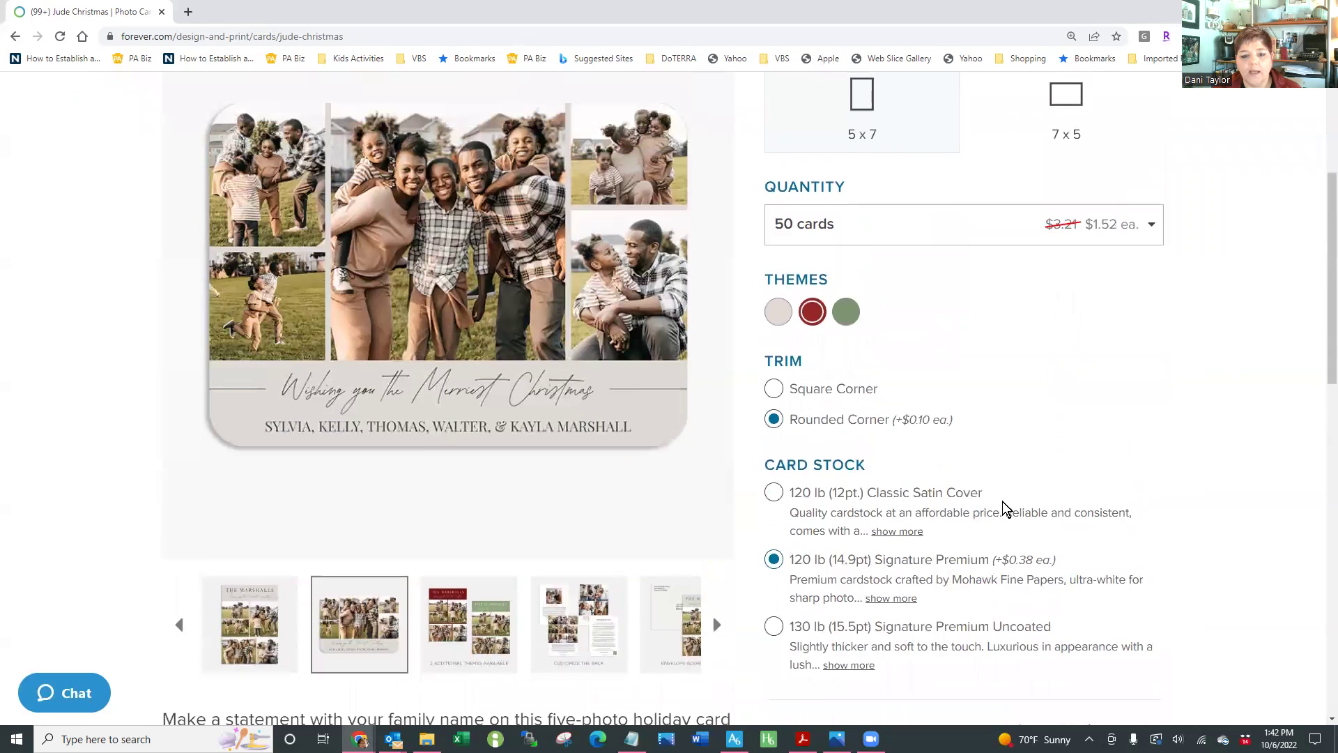
click(852, 383)
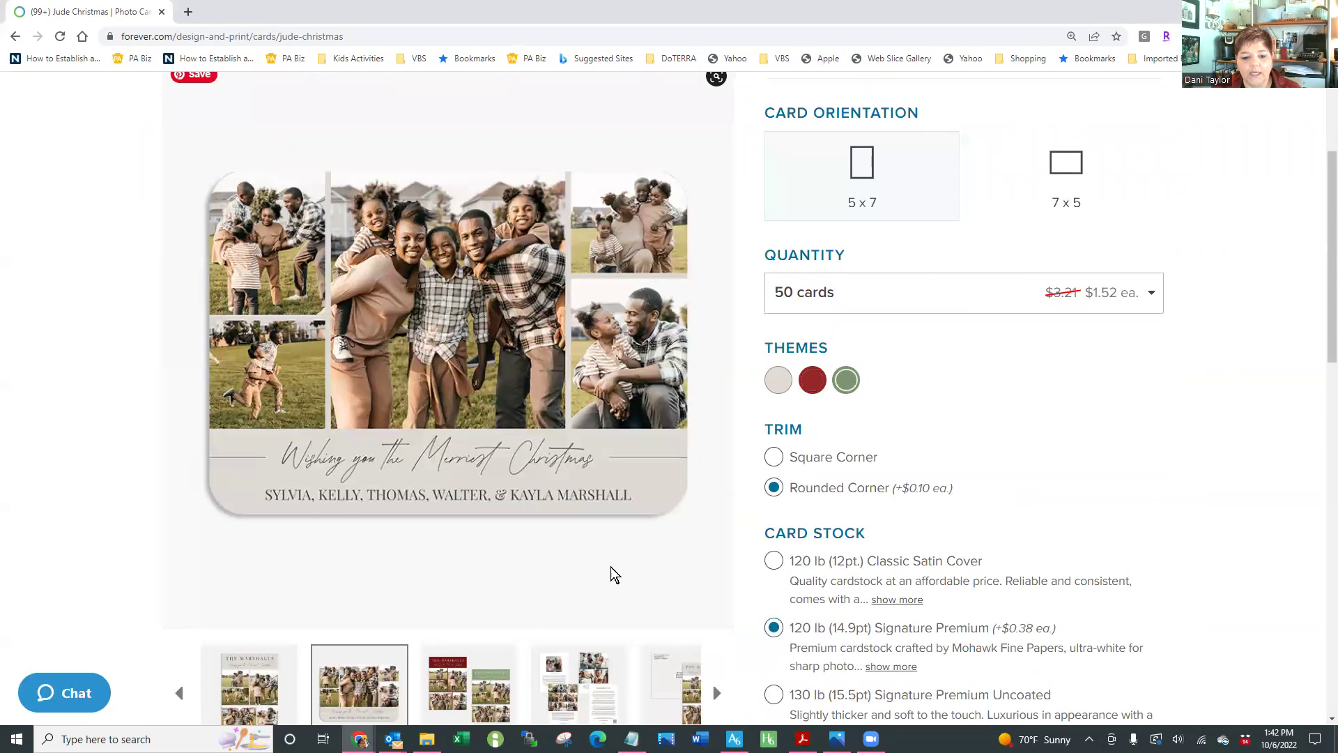
click(498, 665)
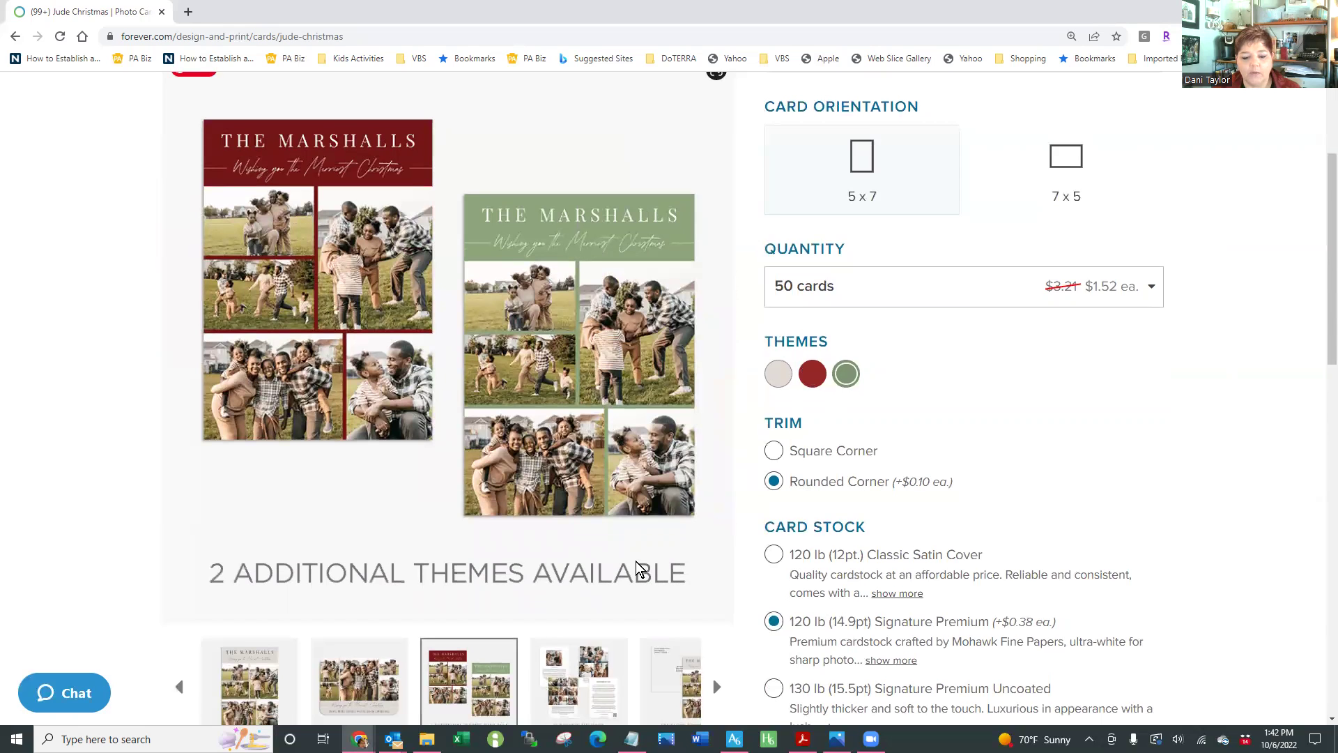
scroll(638, 575, down, 2)
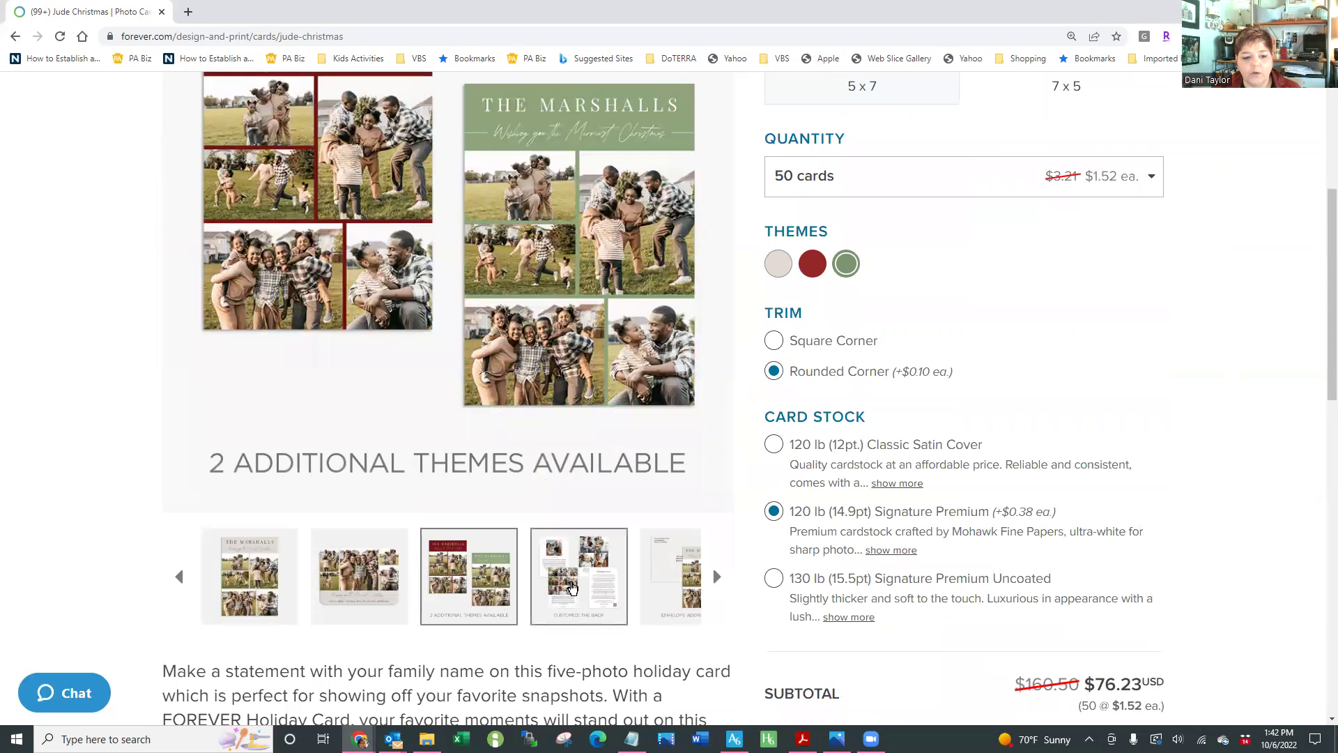
click(571, 588)
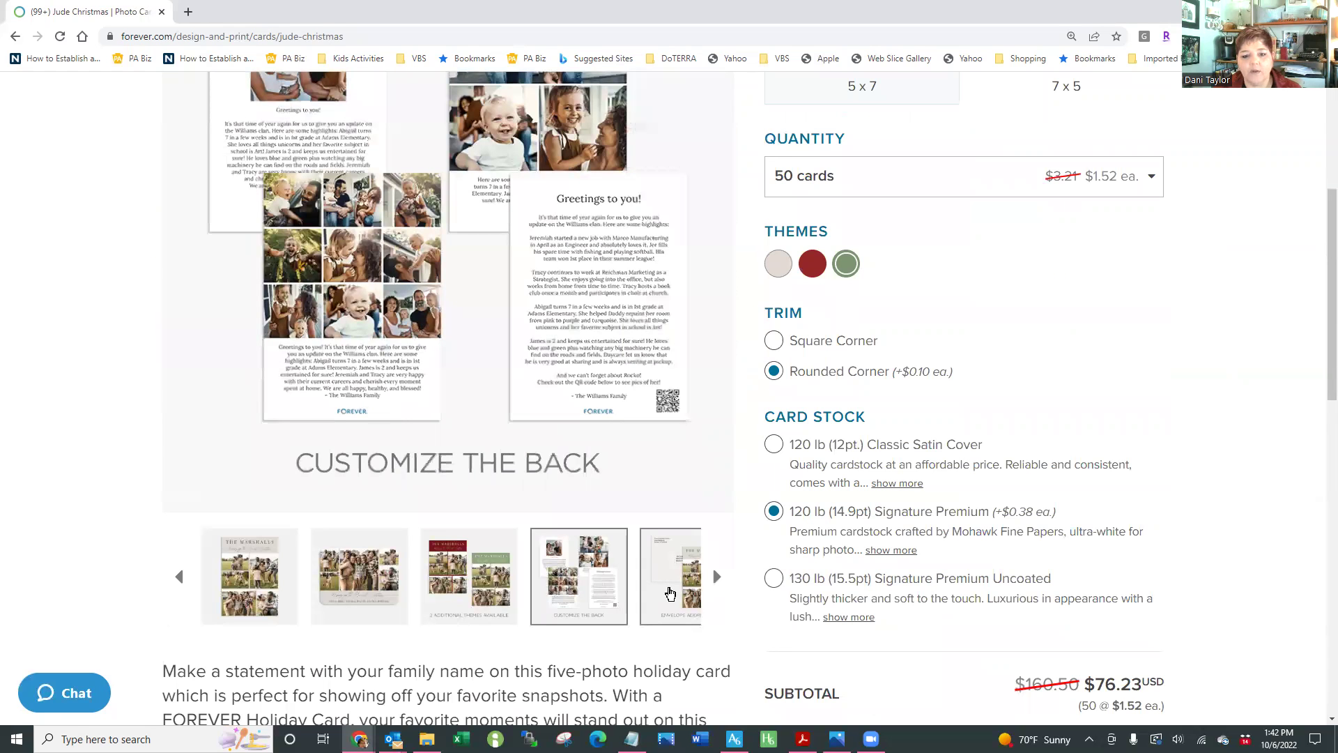
Expand the full descriptions of the Signature Premium and Uncoated card stocks
scroll(612, 478, up, 2)
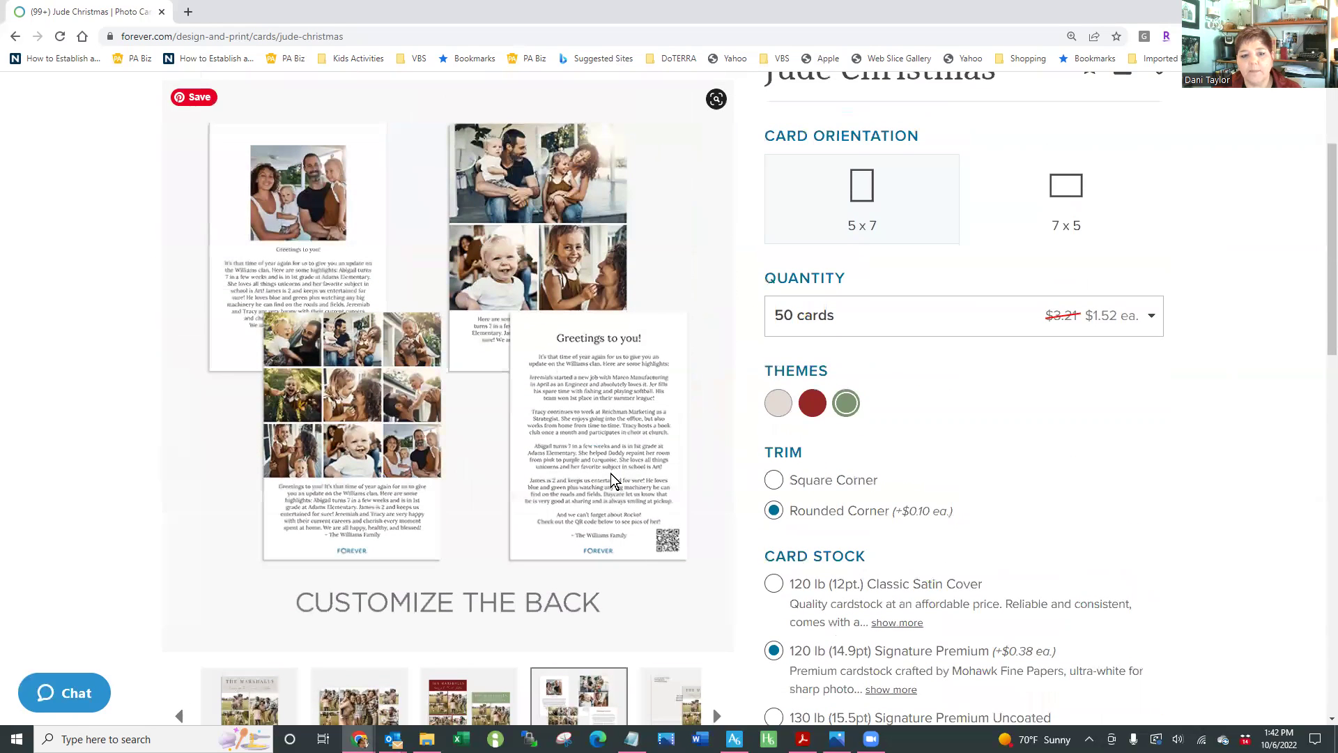
scroll(611, 478, down, 2)
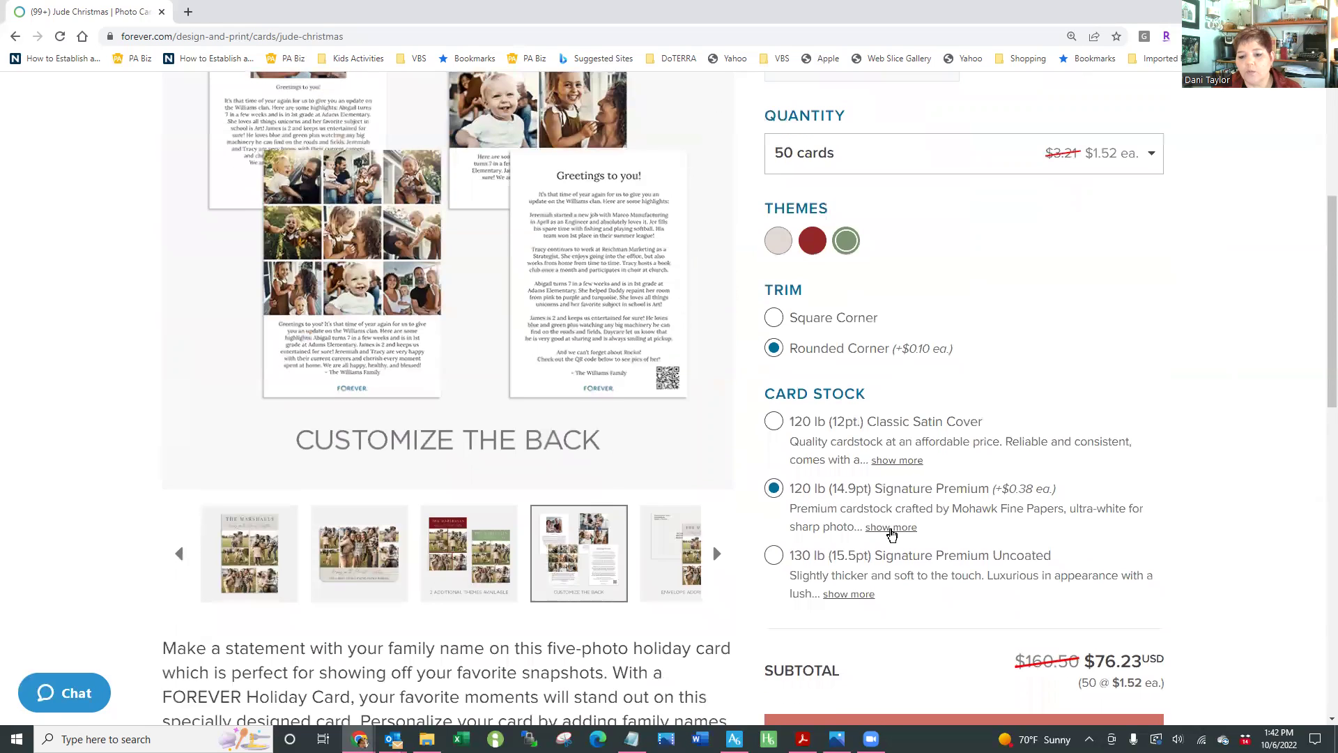
click(891, 533)
click(867, 632)
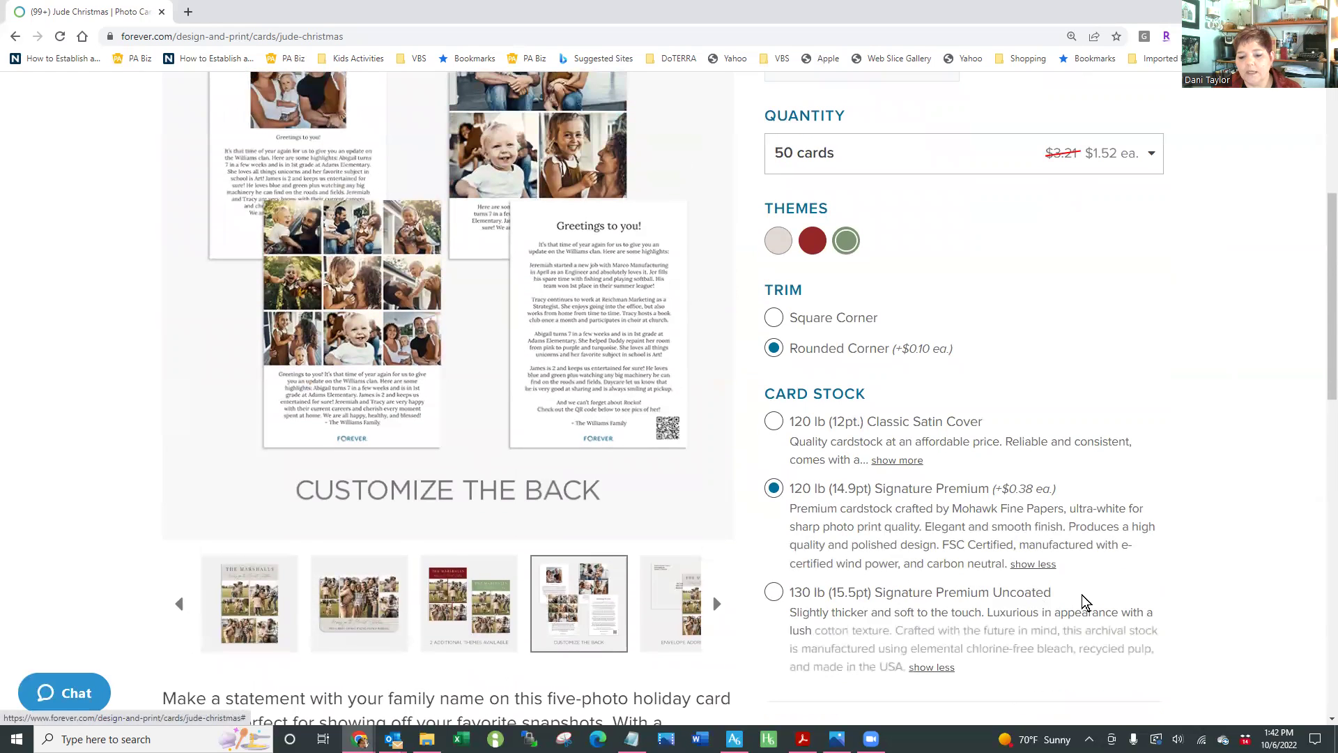
scroll(1178, 578, down, 1)
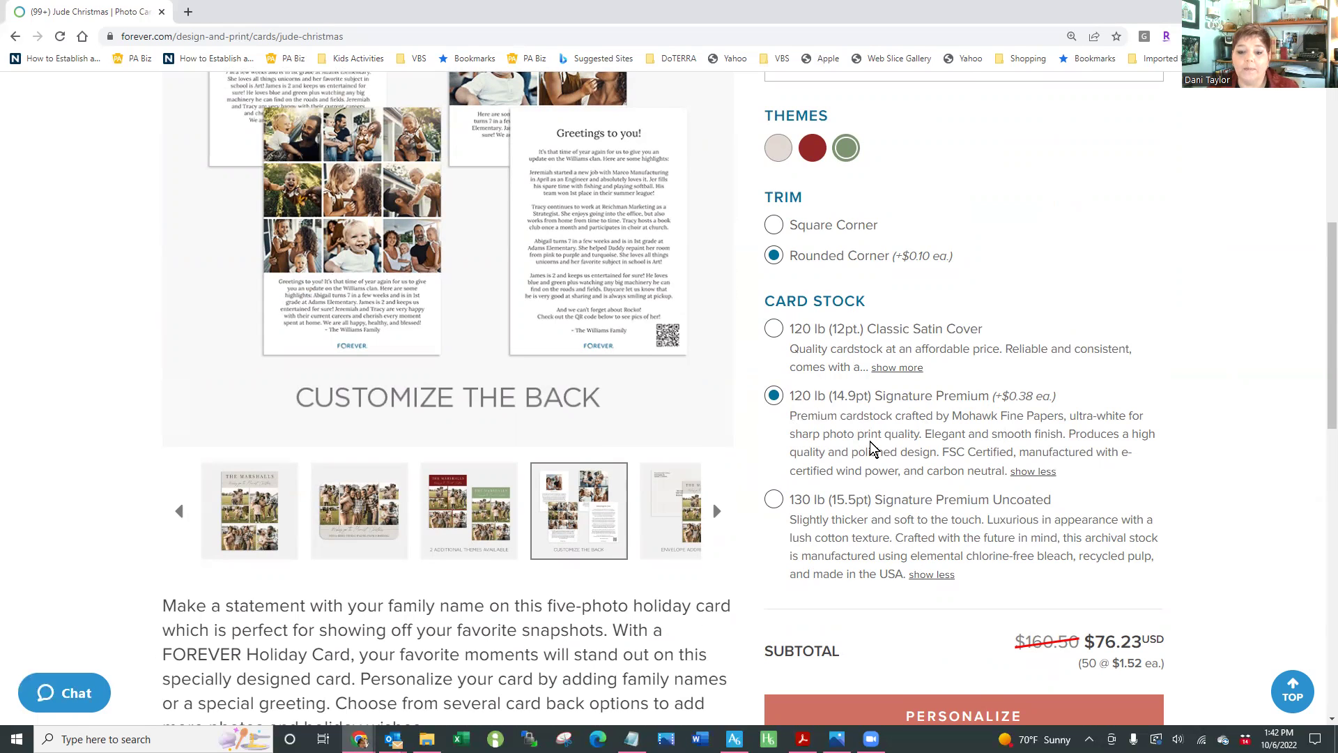
Browse the quantity options, keep 50 cards, and check the $76.23 subtotal
scroll(976, 495, up, 1)
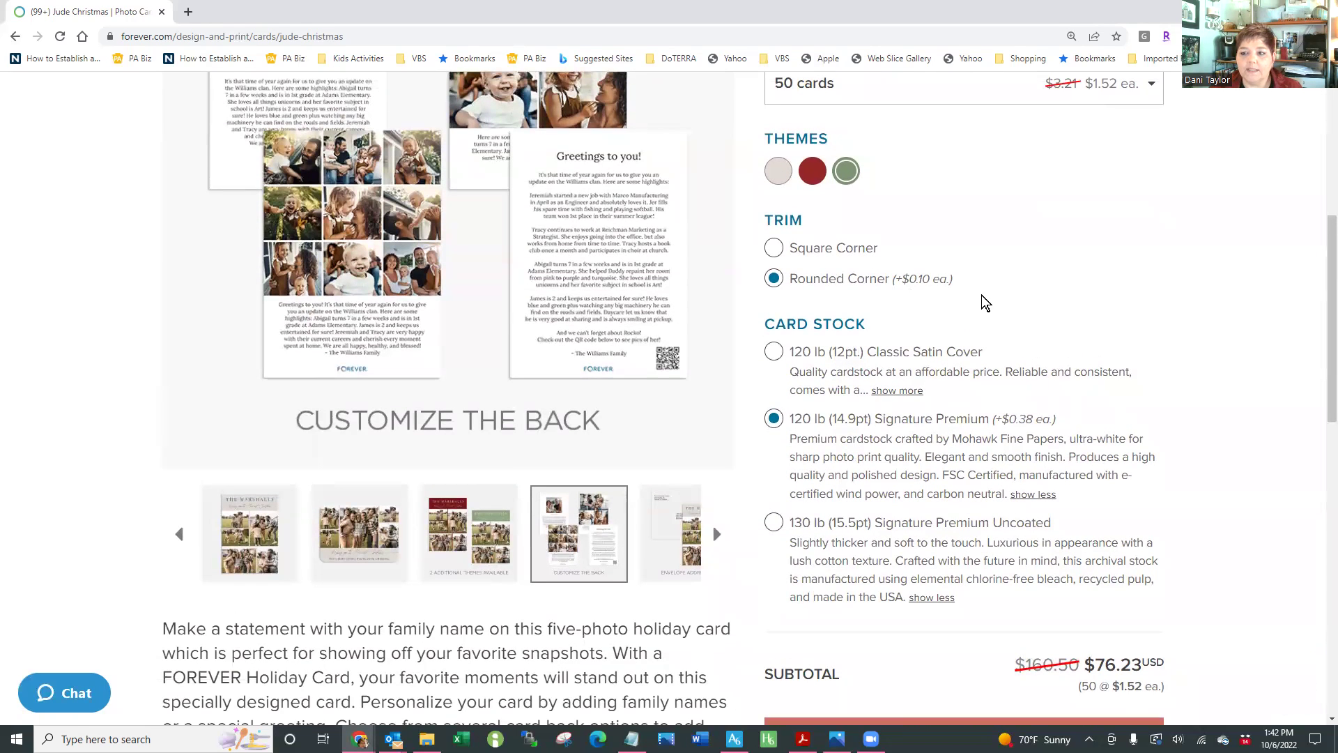
scroll(1081, 327, up, 2)
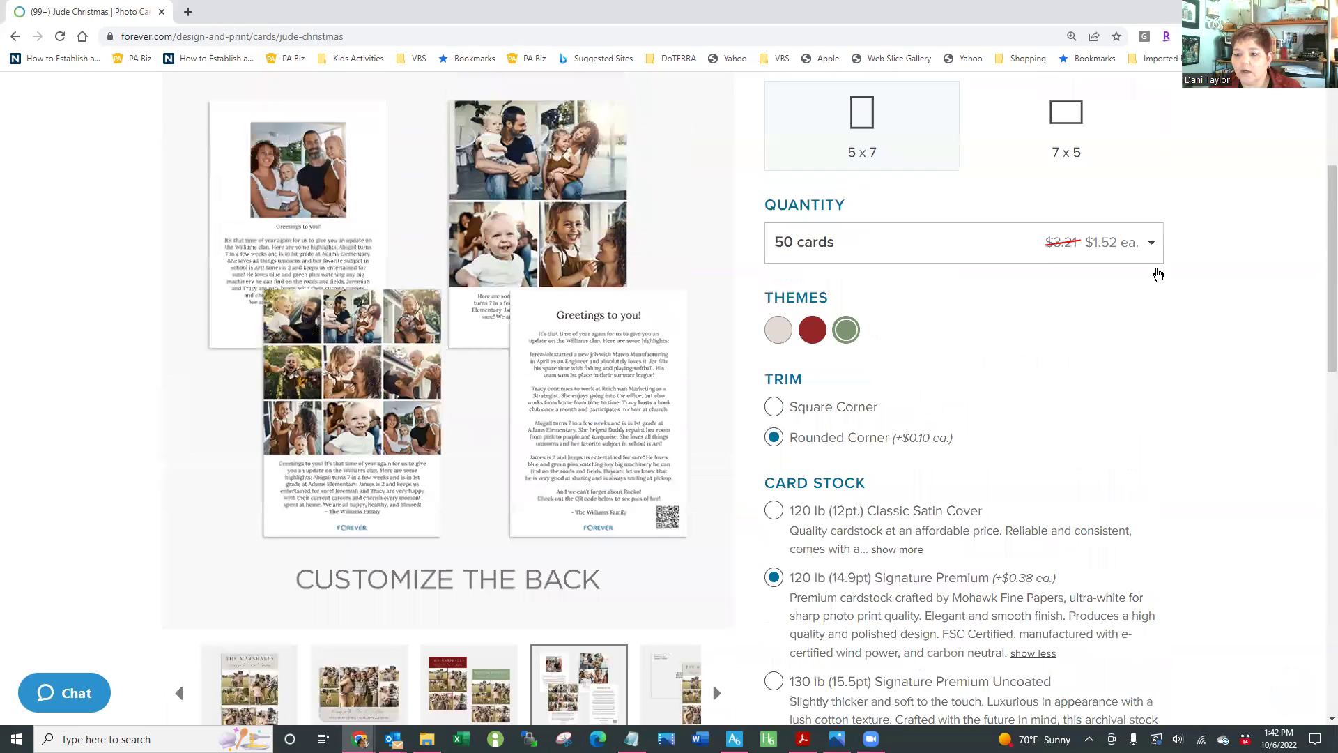
scroll(1158, 274, up, 1)
click(1153, 271)
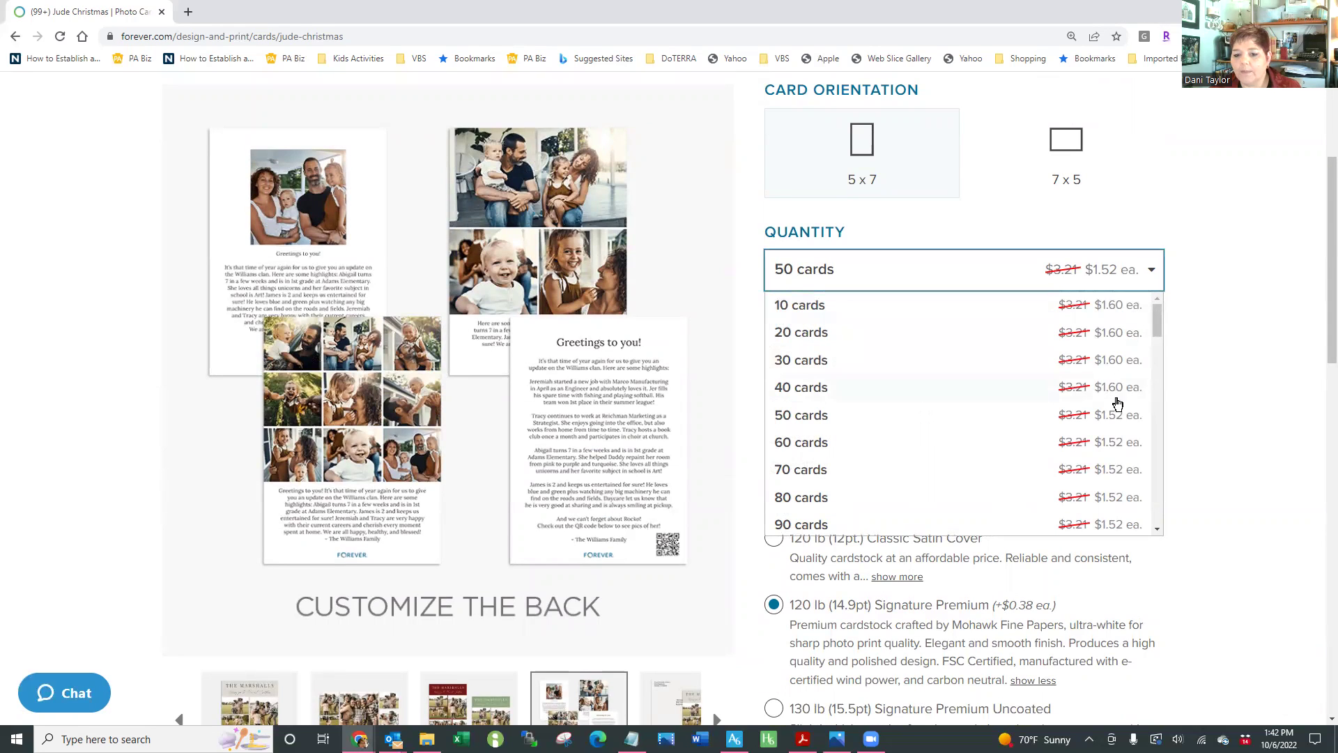
scroll(1116, 426, down, 3)
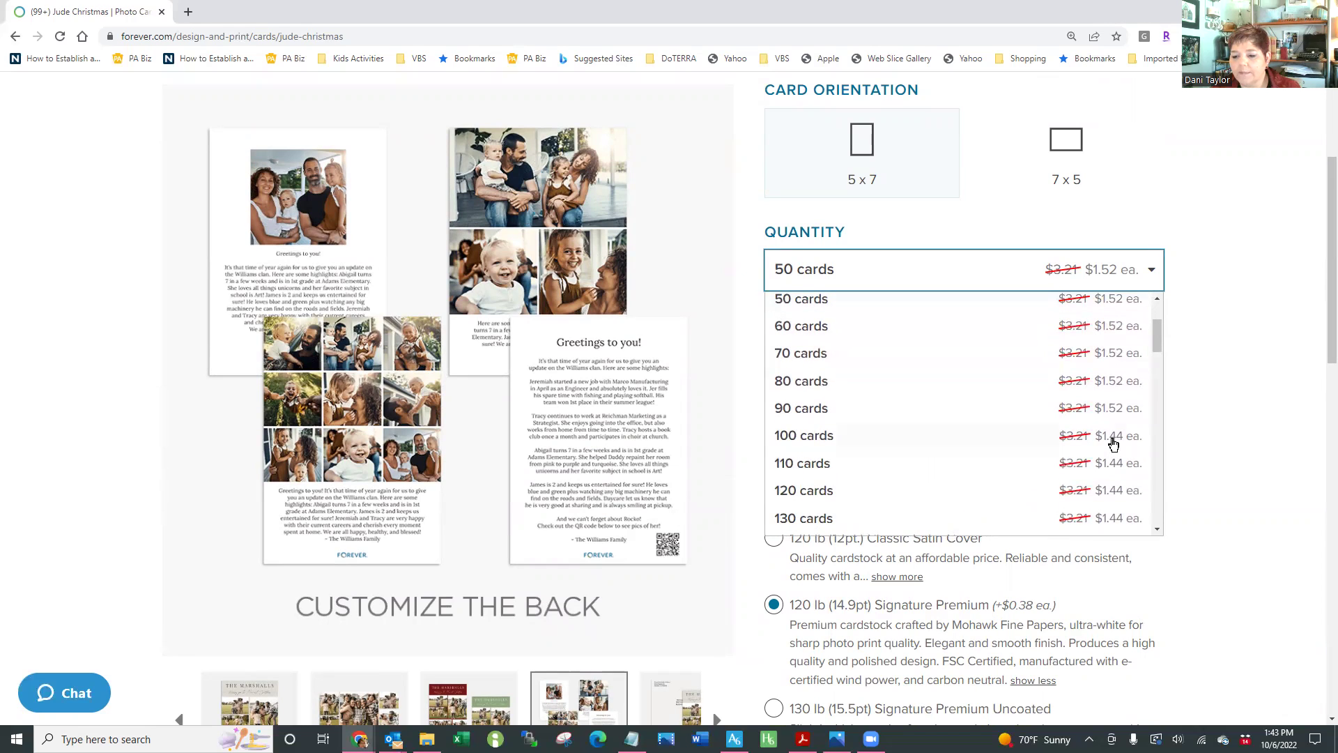
scroll(1113, 444, down, 10)
scroll(1113, 443, down, 10)
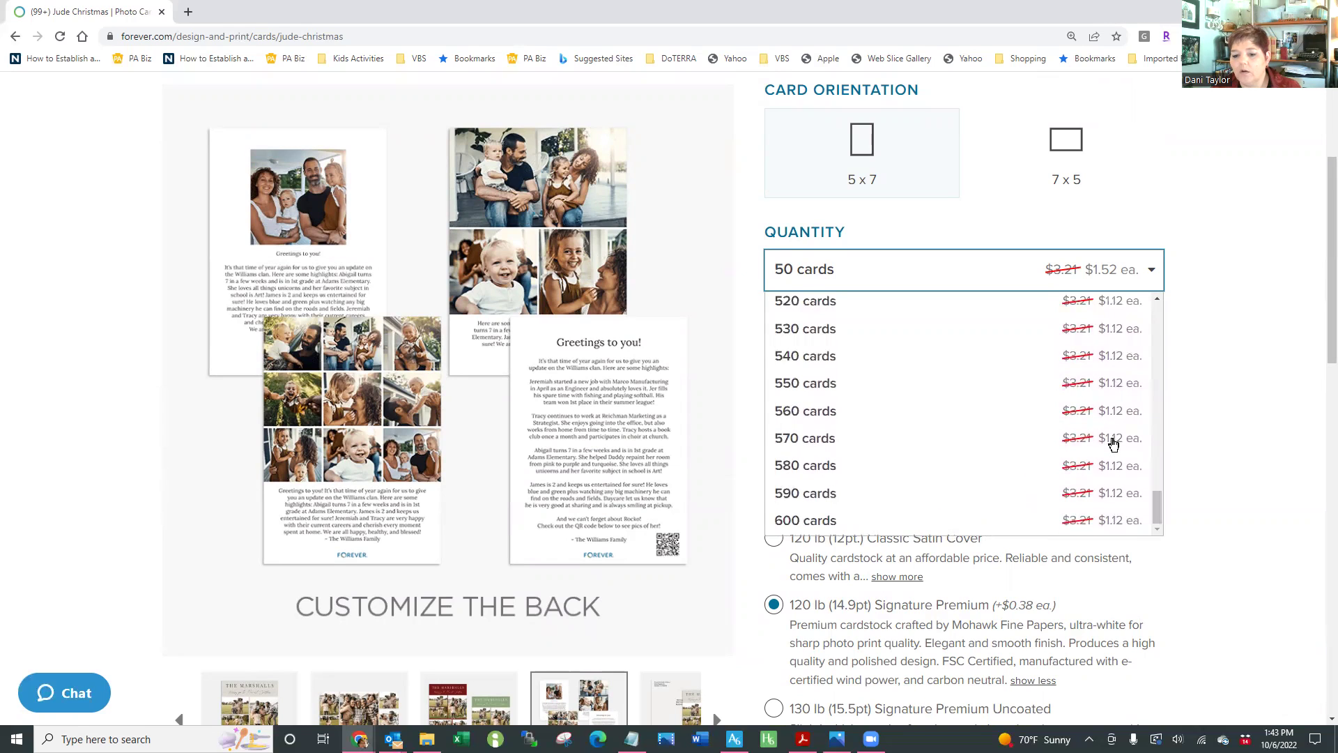
click(1220, 400)
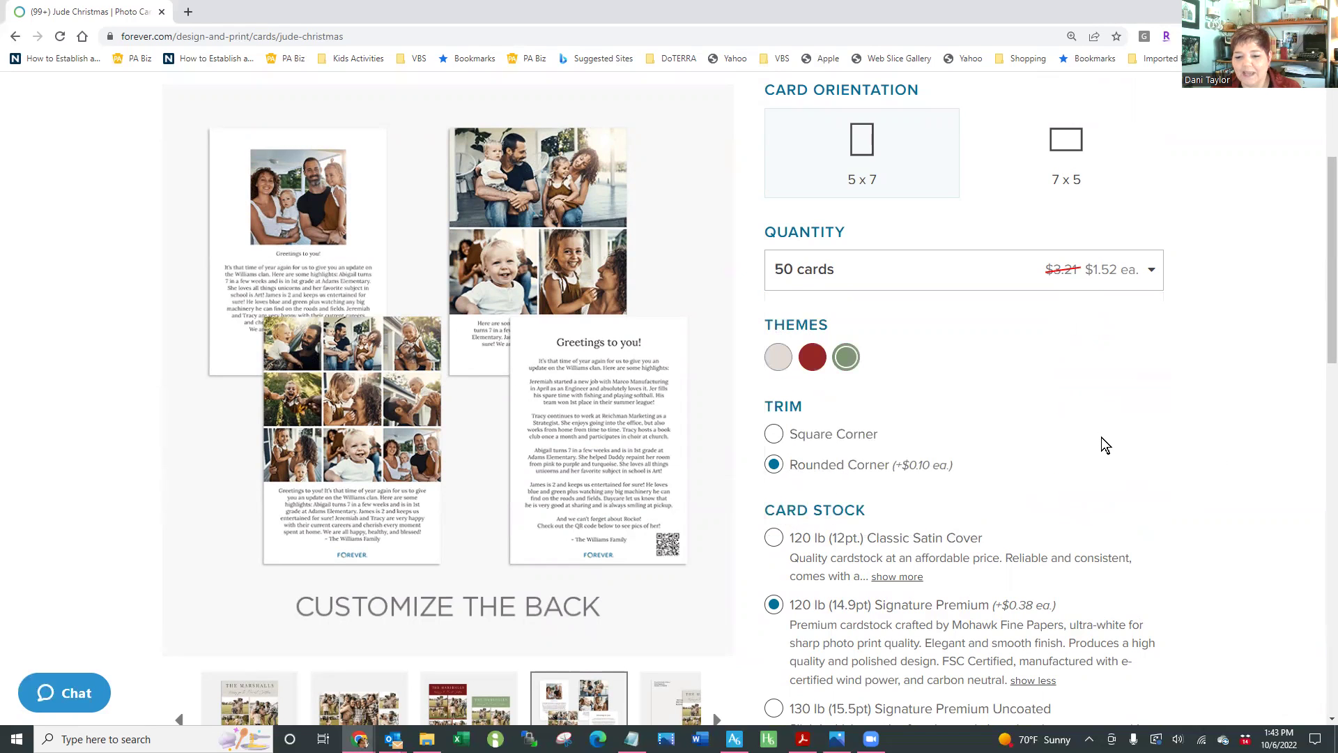
scroll(1105, 444, down, 1)
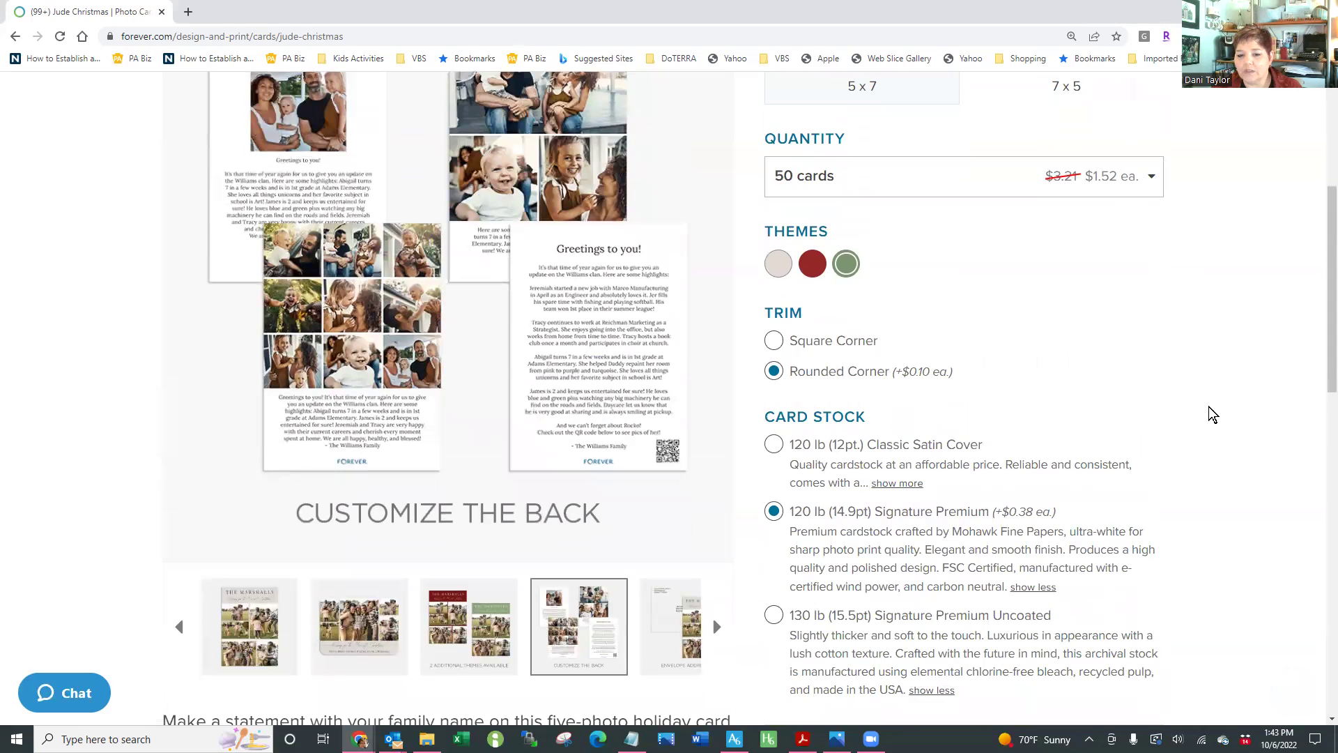
scroll(1213, 414, down, 3)
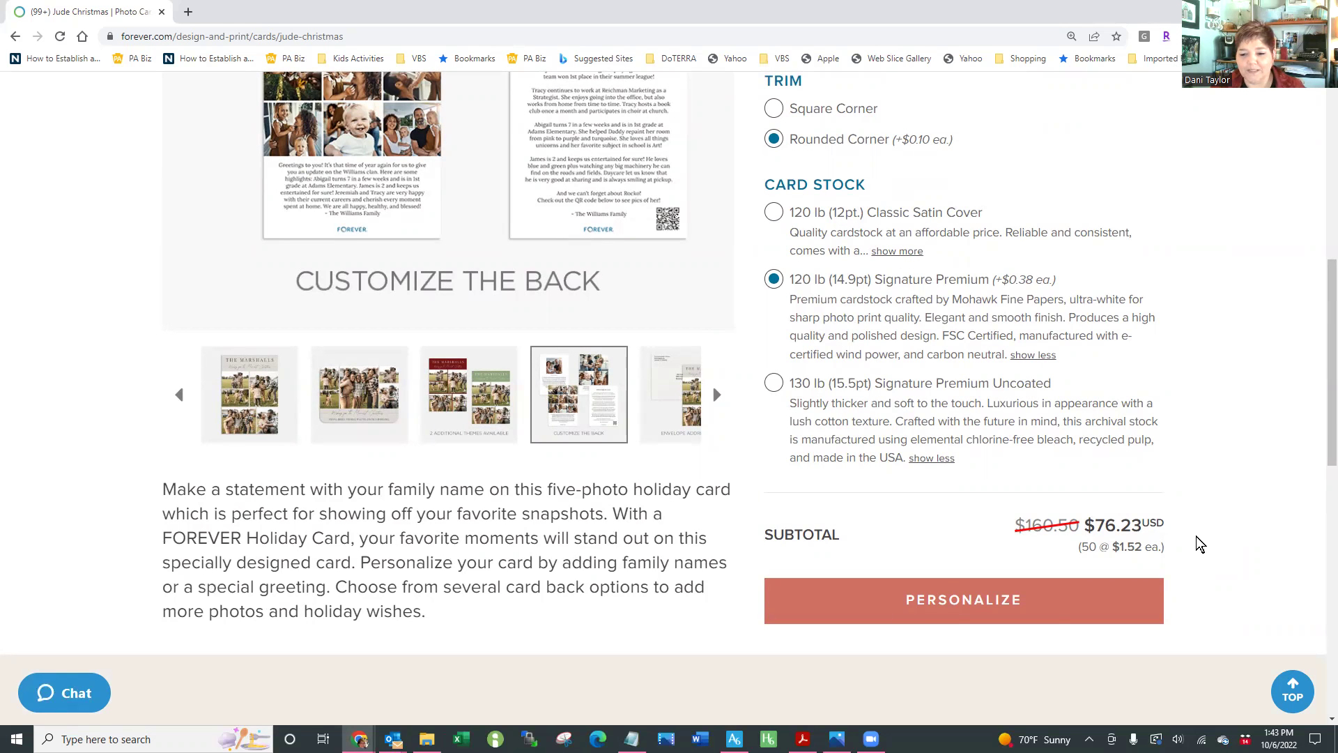
Open the PERSONALIZE designer on the Jude card's green front, showing THE MARSHALLS heading
click(913, 598)
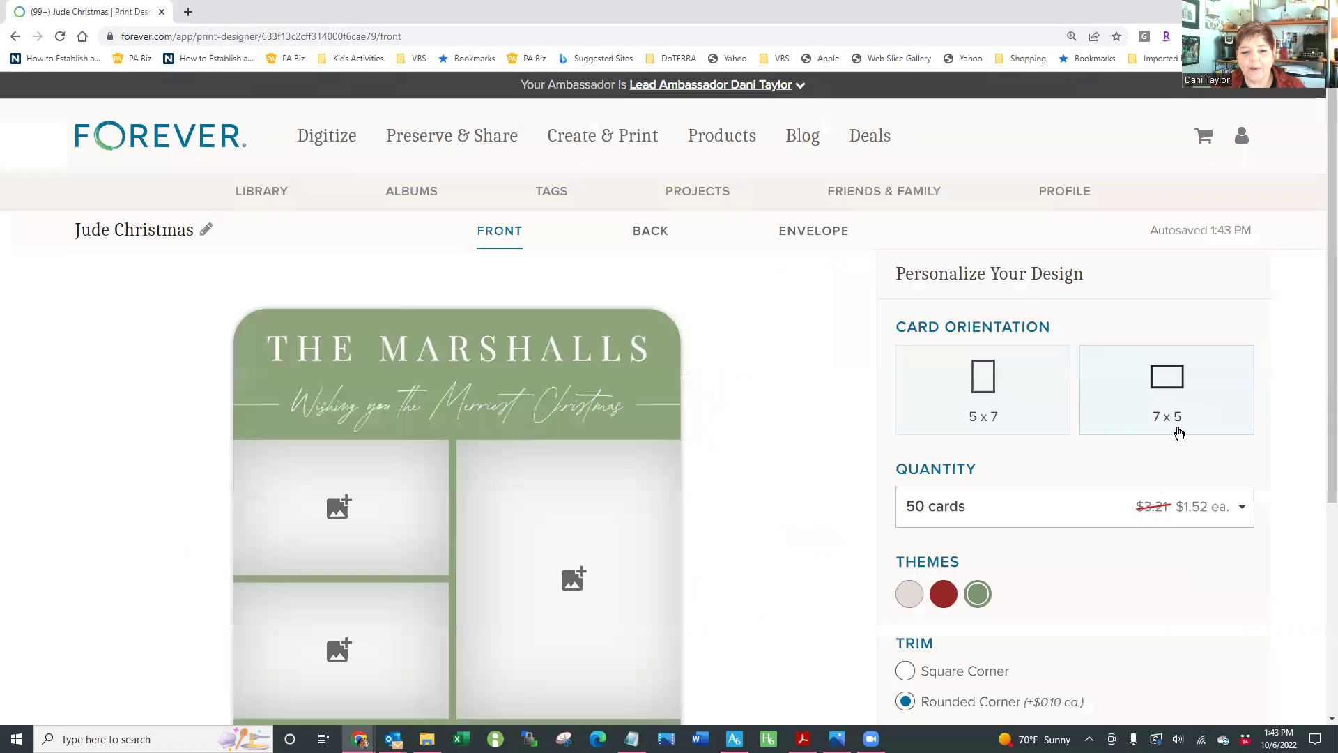
scroll(750, 479, down, 3)
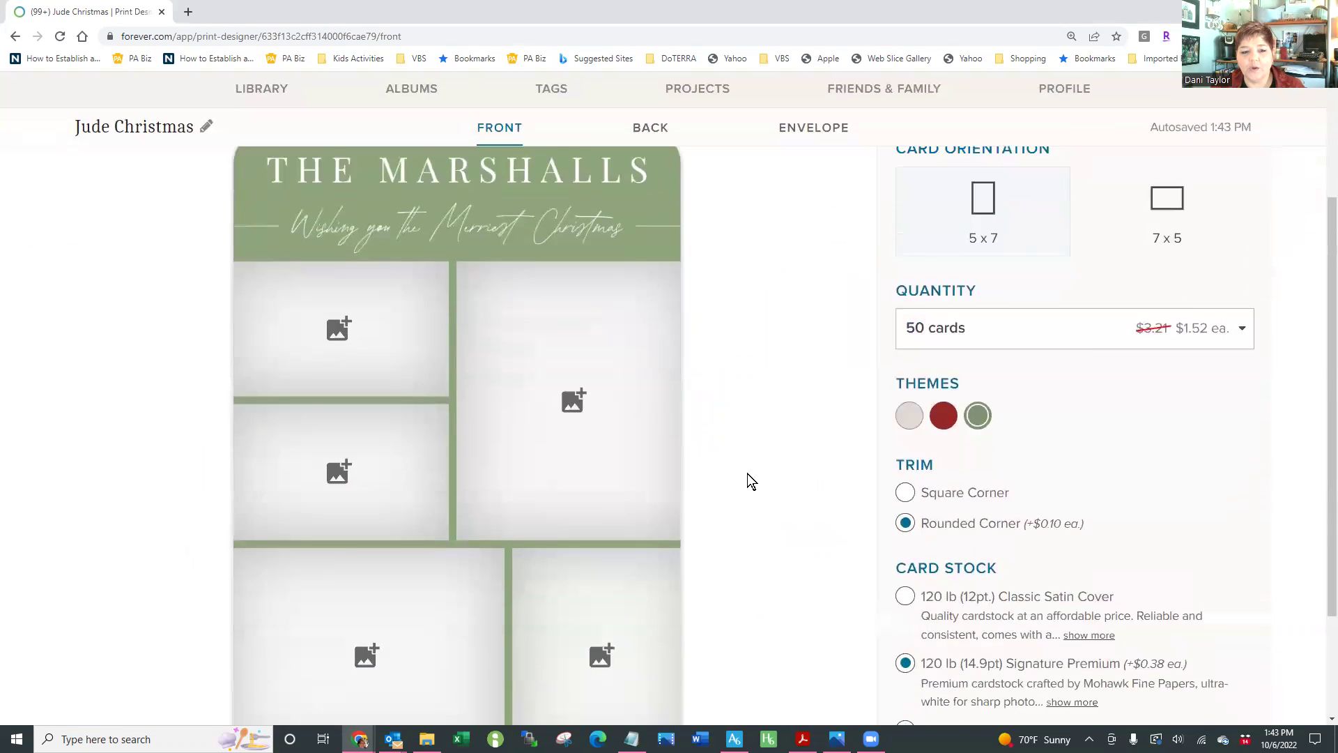
scroll(747, 474, up, 5)
Replace the card heading THE MARSHALLS with 'The EVANS Family' and save the text change
click(458, 298)
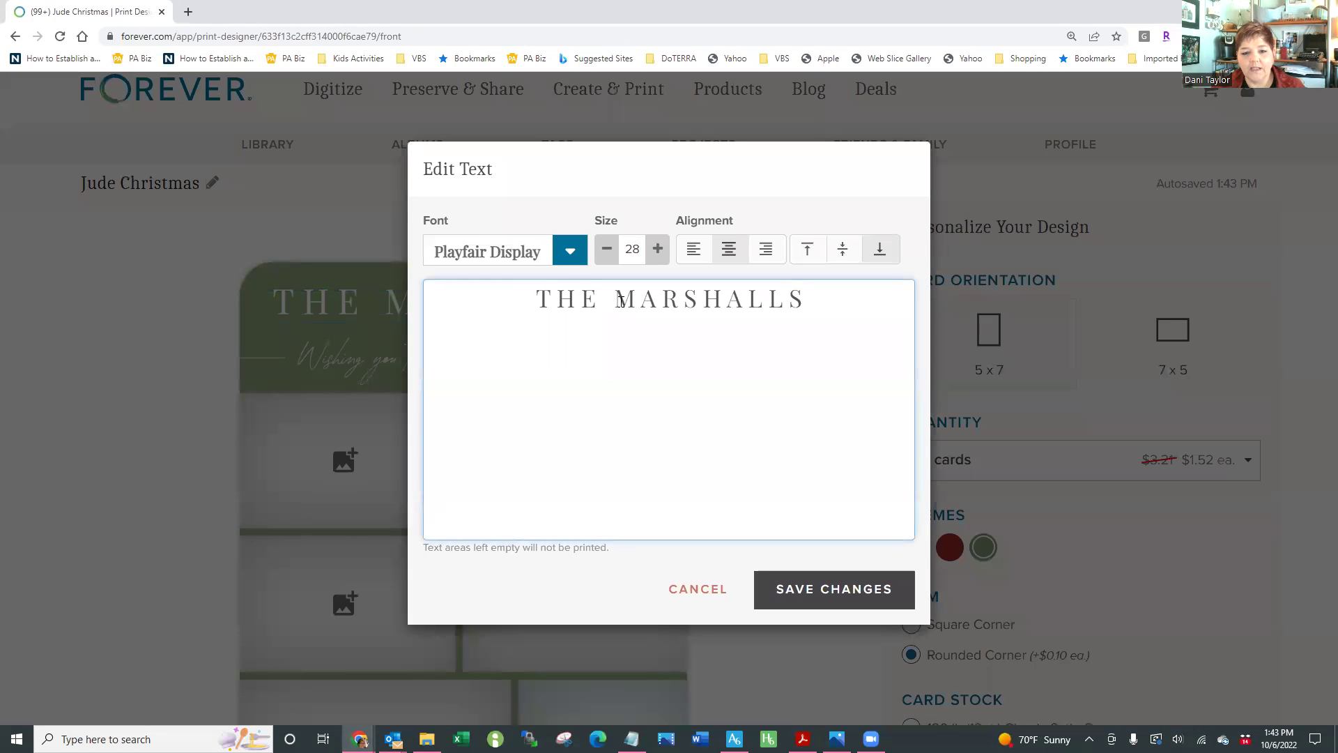
drag(617, 301, 800, 302)
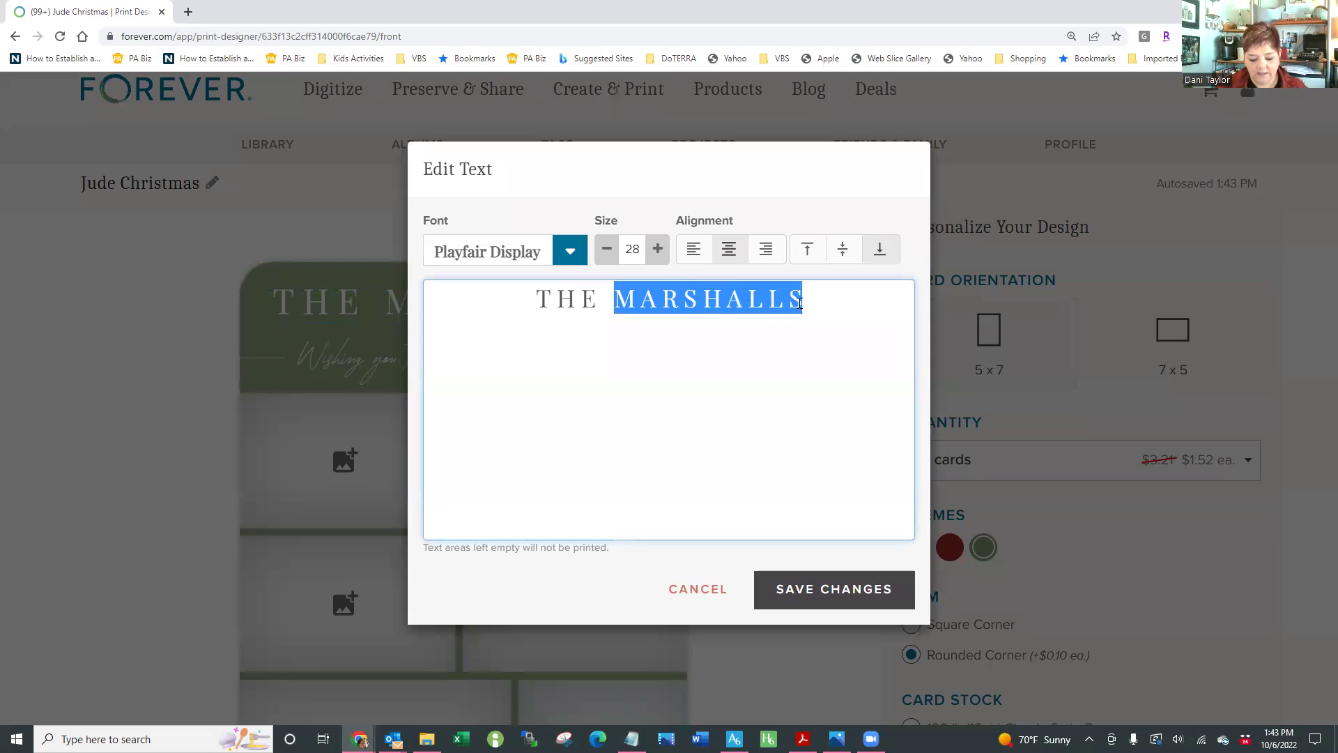
text(EVAN)
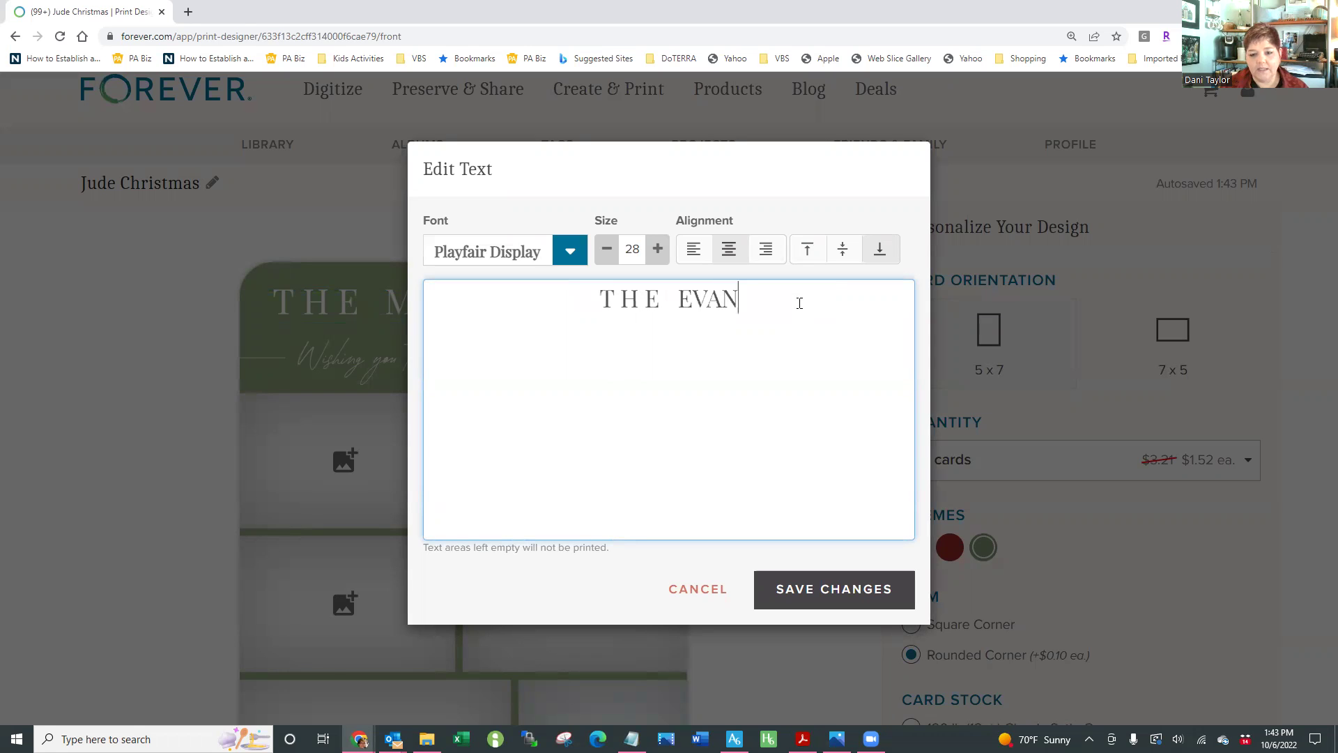
text(S FAMILY)
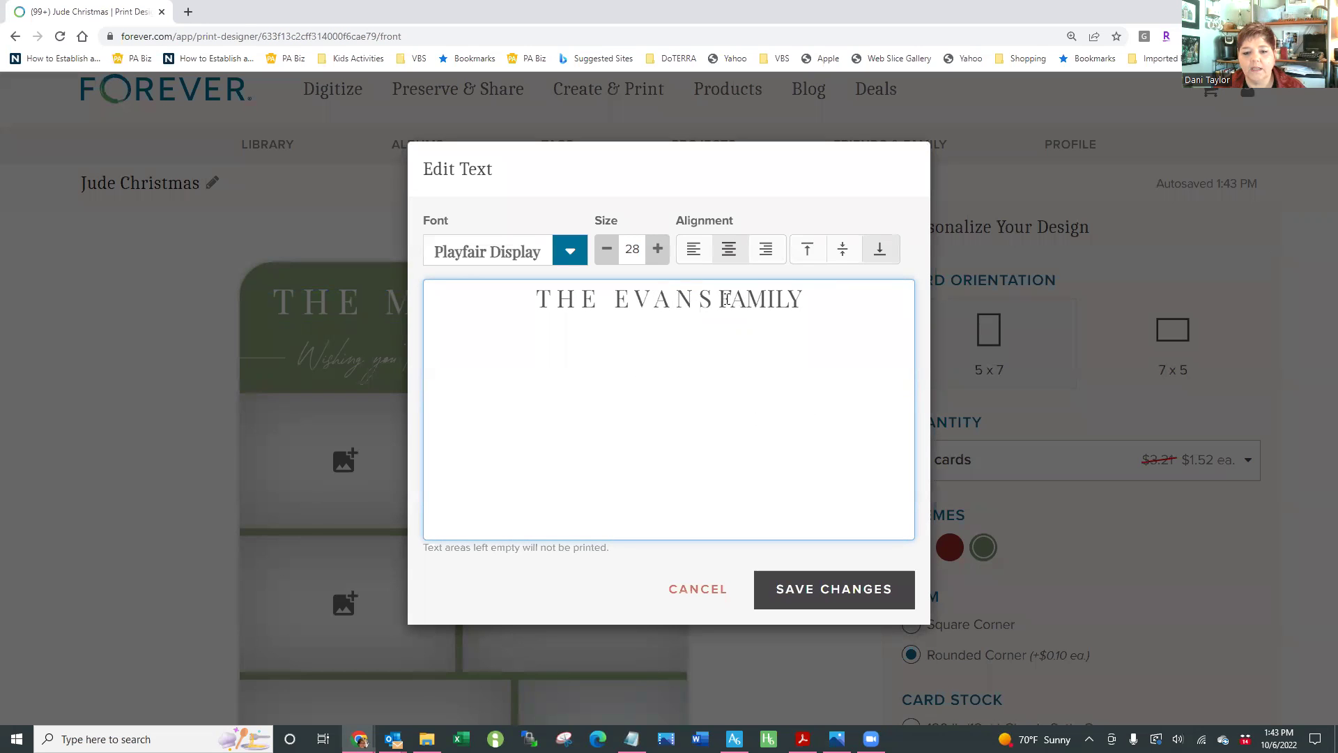
key(Right)
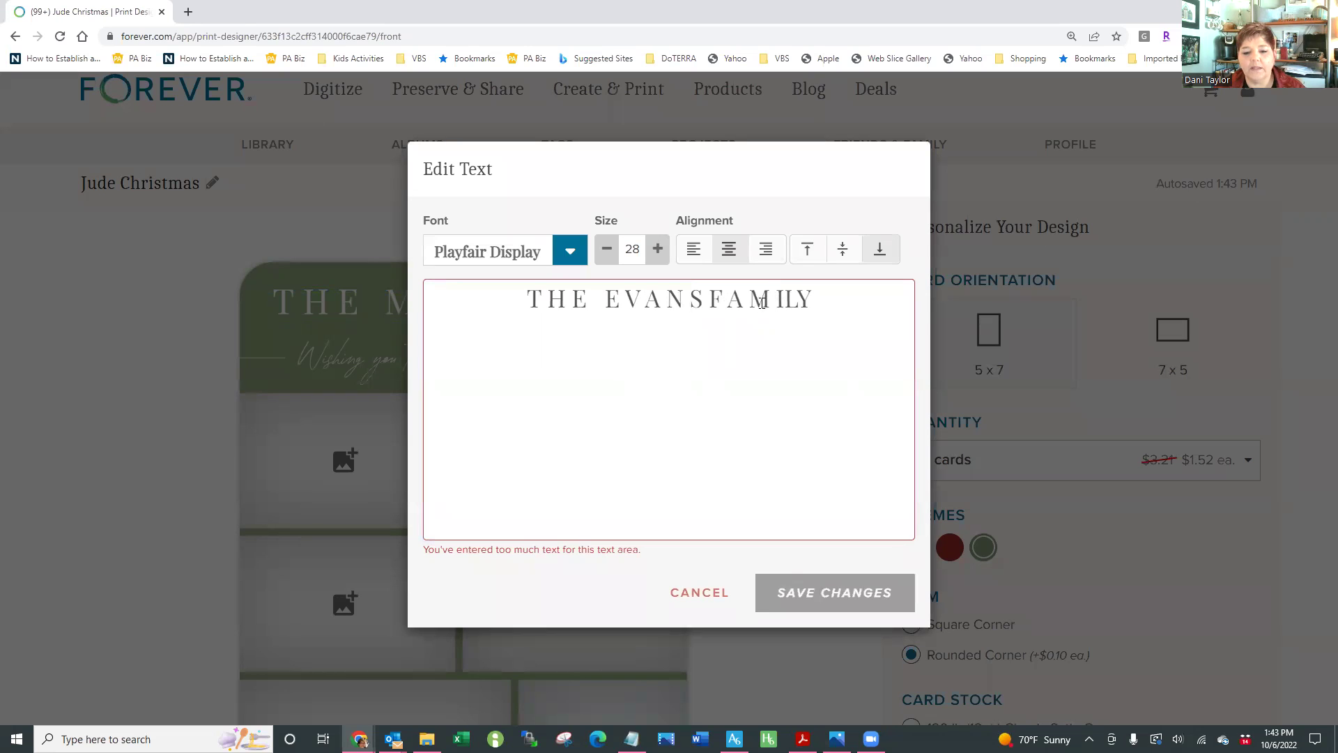
drag(508, 297, 815, 301)
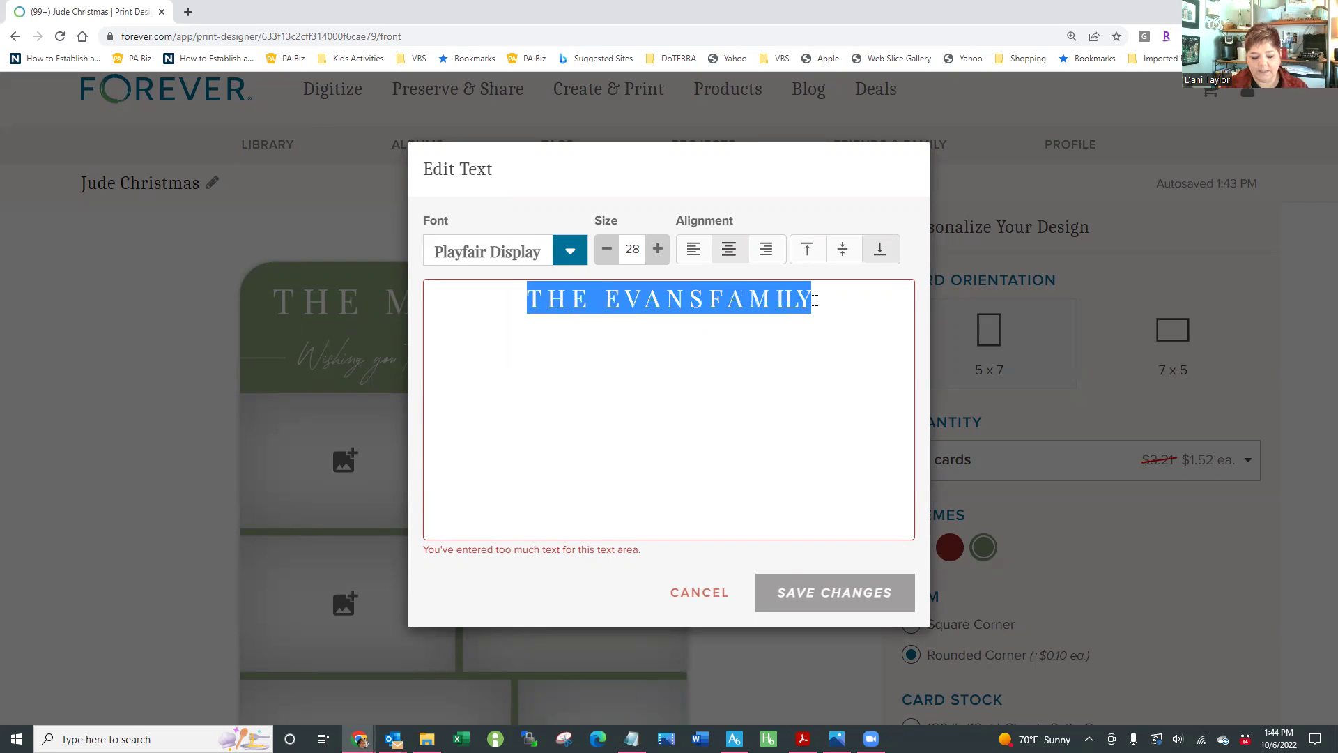
text(The EV)
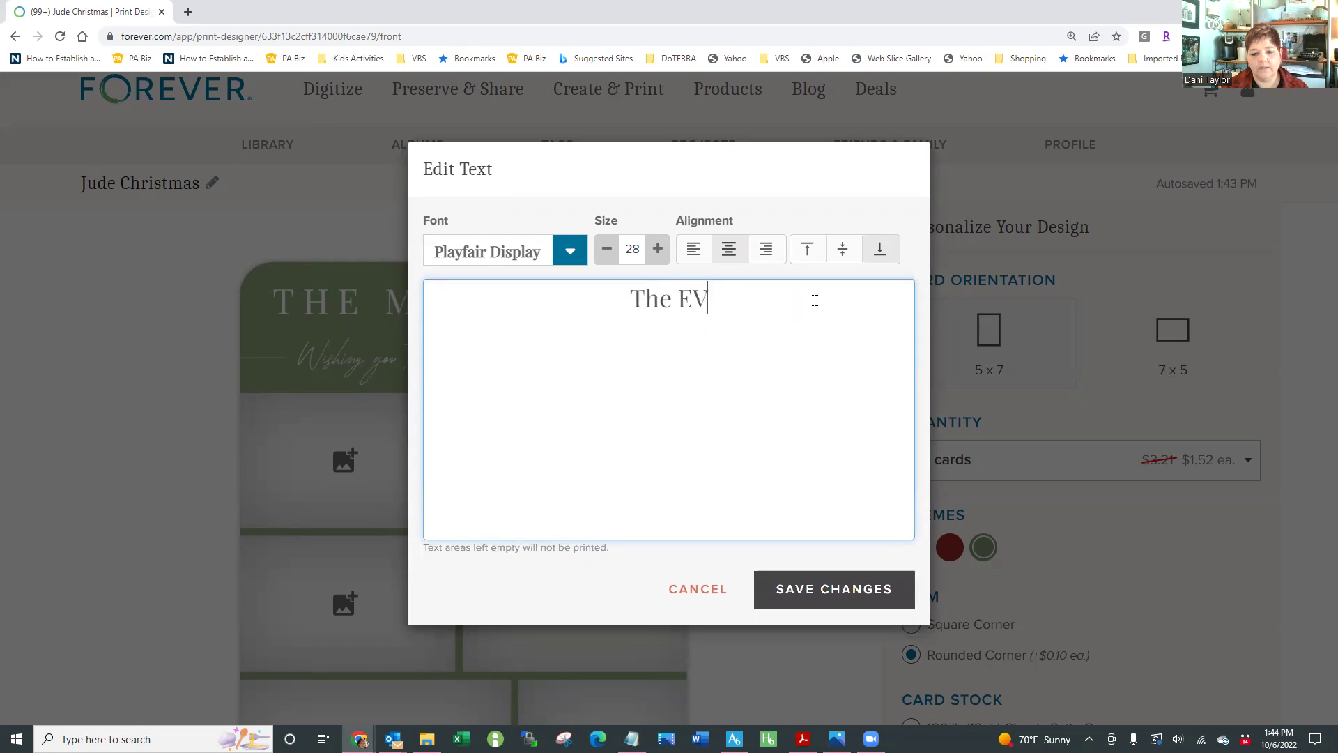
text(ANS Family)
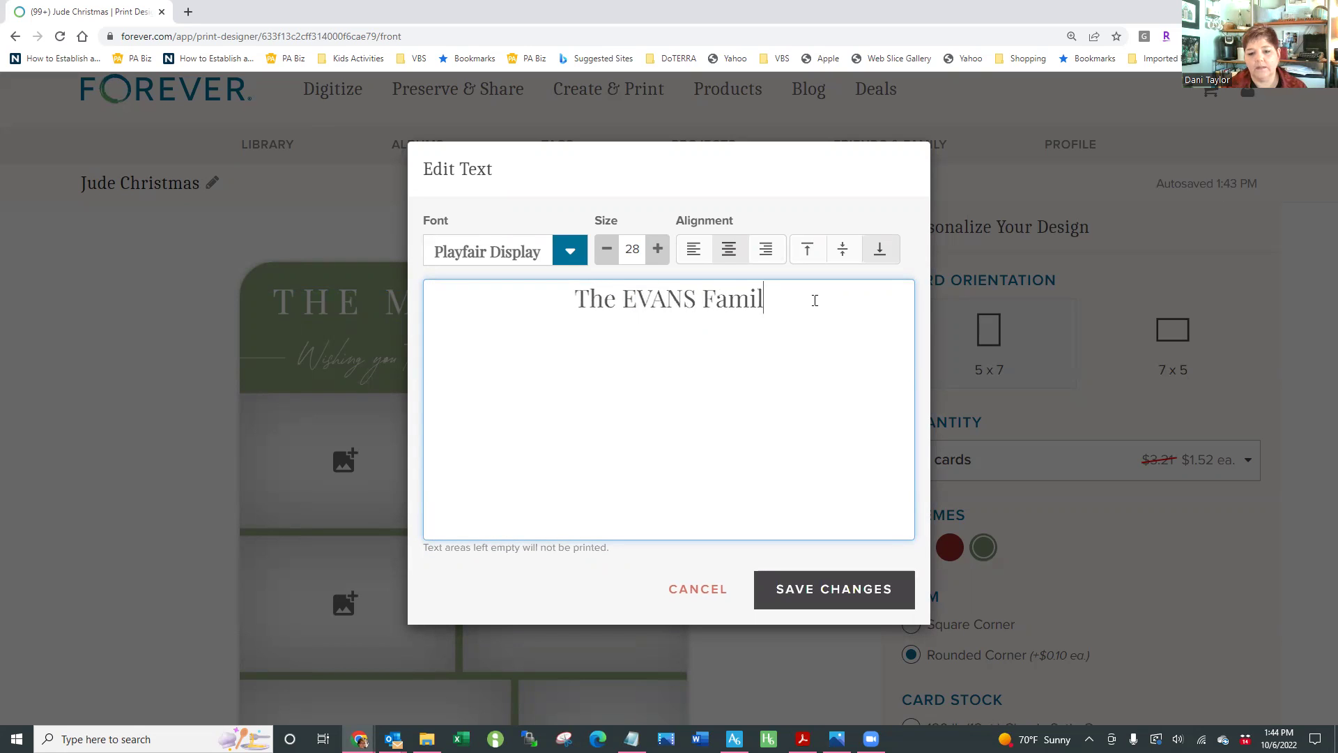
click(833, 593)
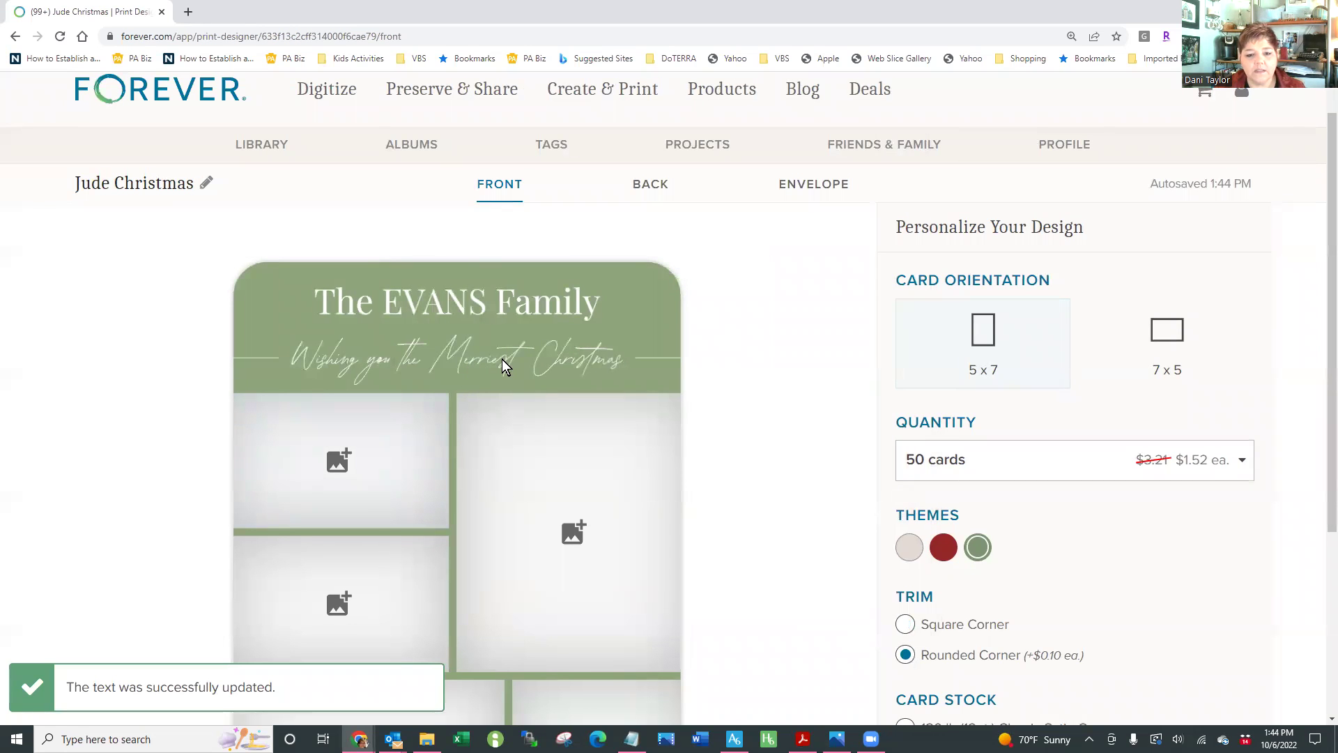
Open the Select 1 photo picker from the large empty photo slot on the card front
scroll(761, 478, down, 3)
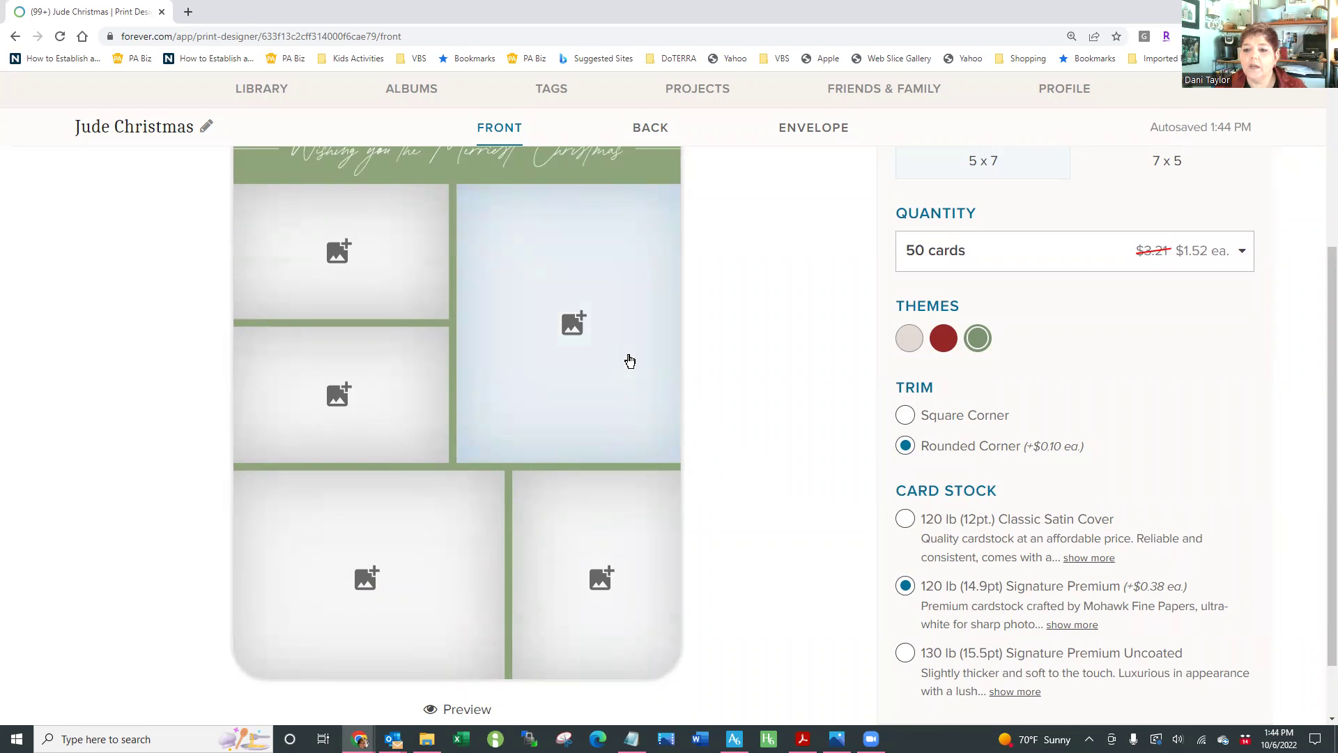
scroll(754, 466, up, 1)
click(571, 422)
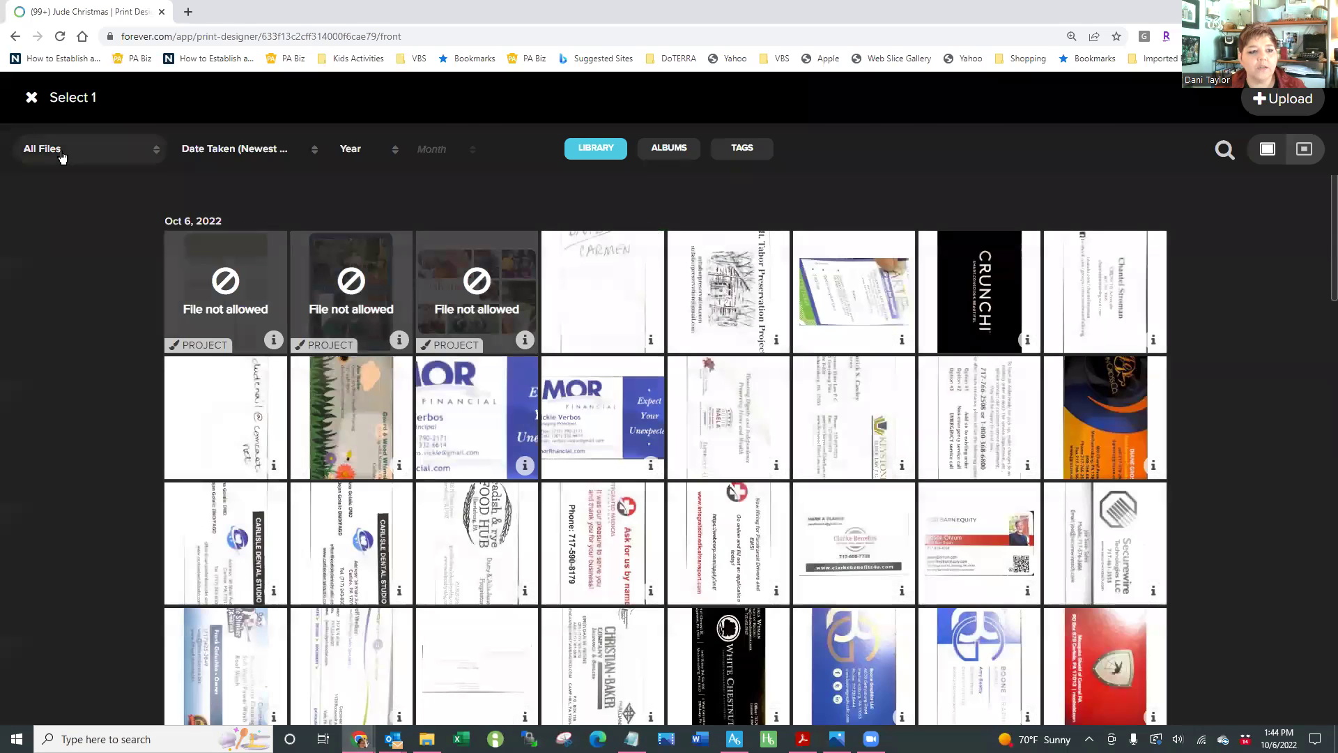
Fill the large, top-left and left slots with the Jan 29 2021, masked-hug and bench favourites
click(68, 231)
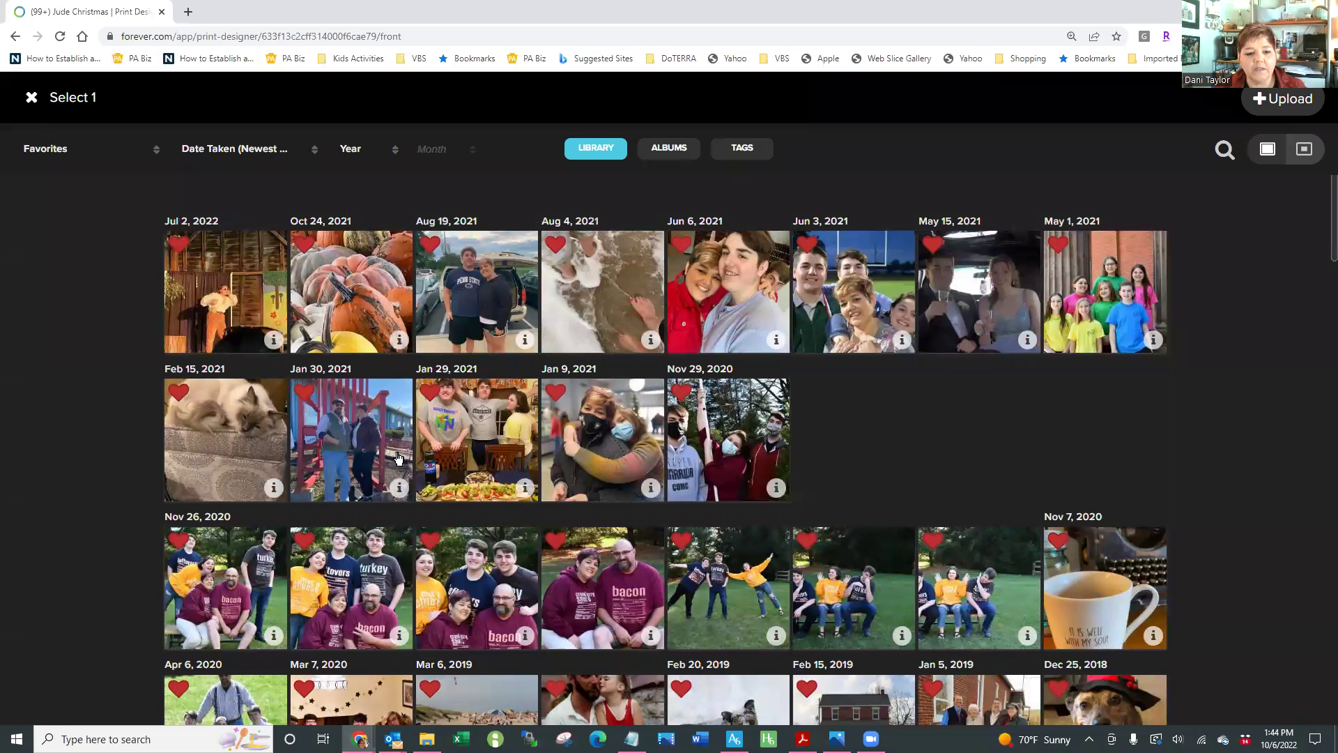
click(460, 434)
click(646, 460)
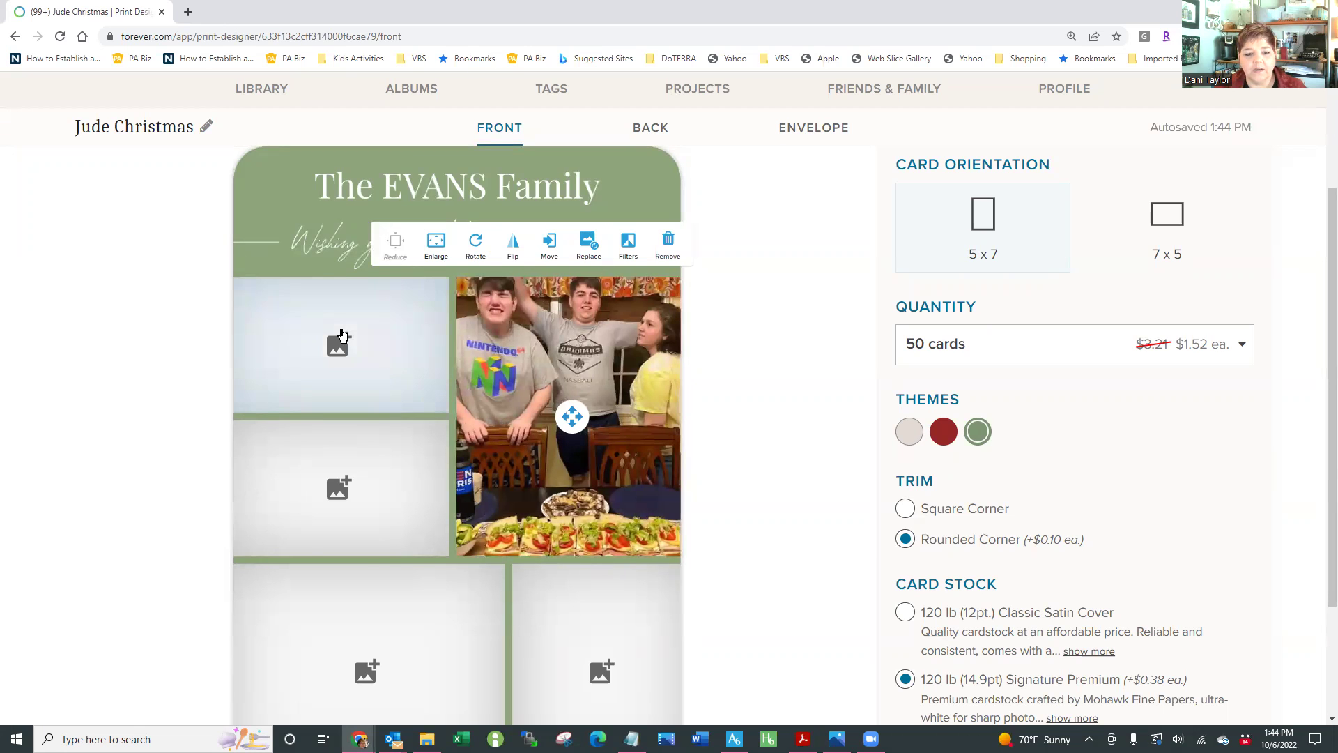
click(572, 418)
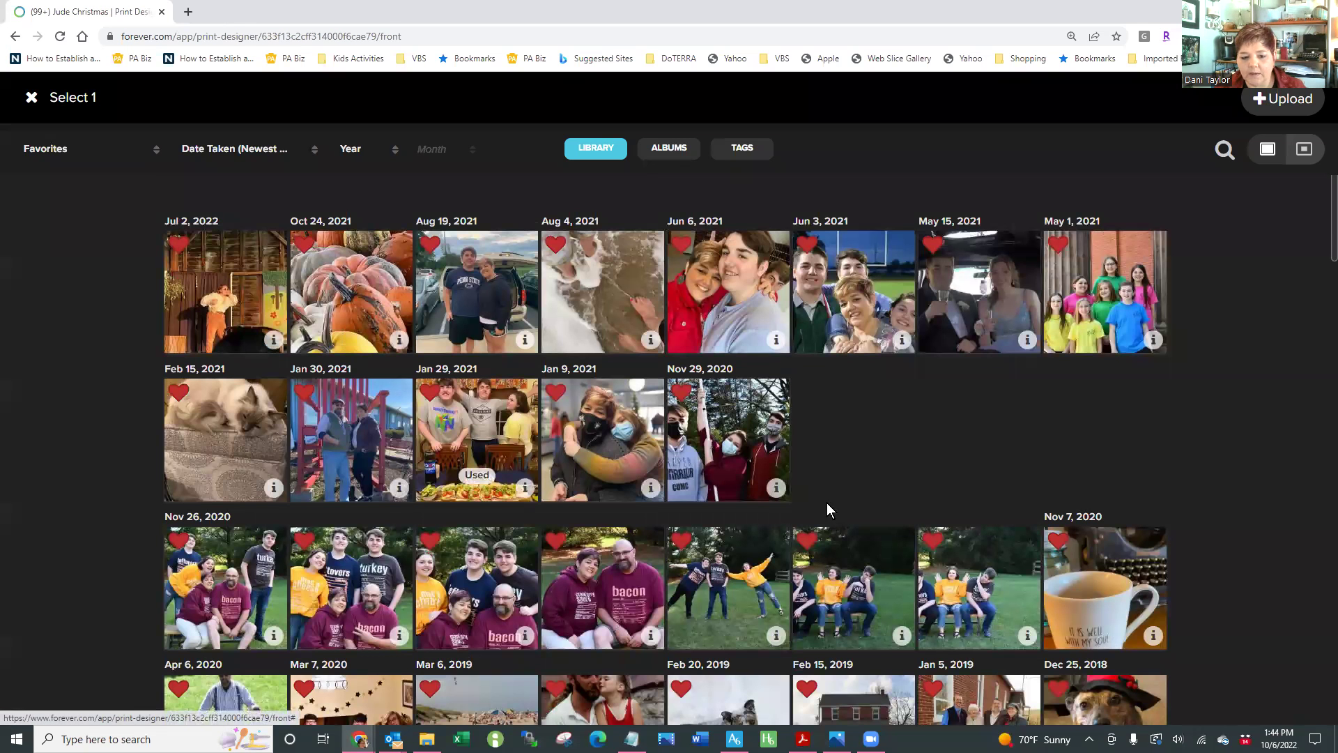
click(627, 435)
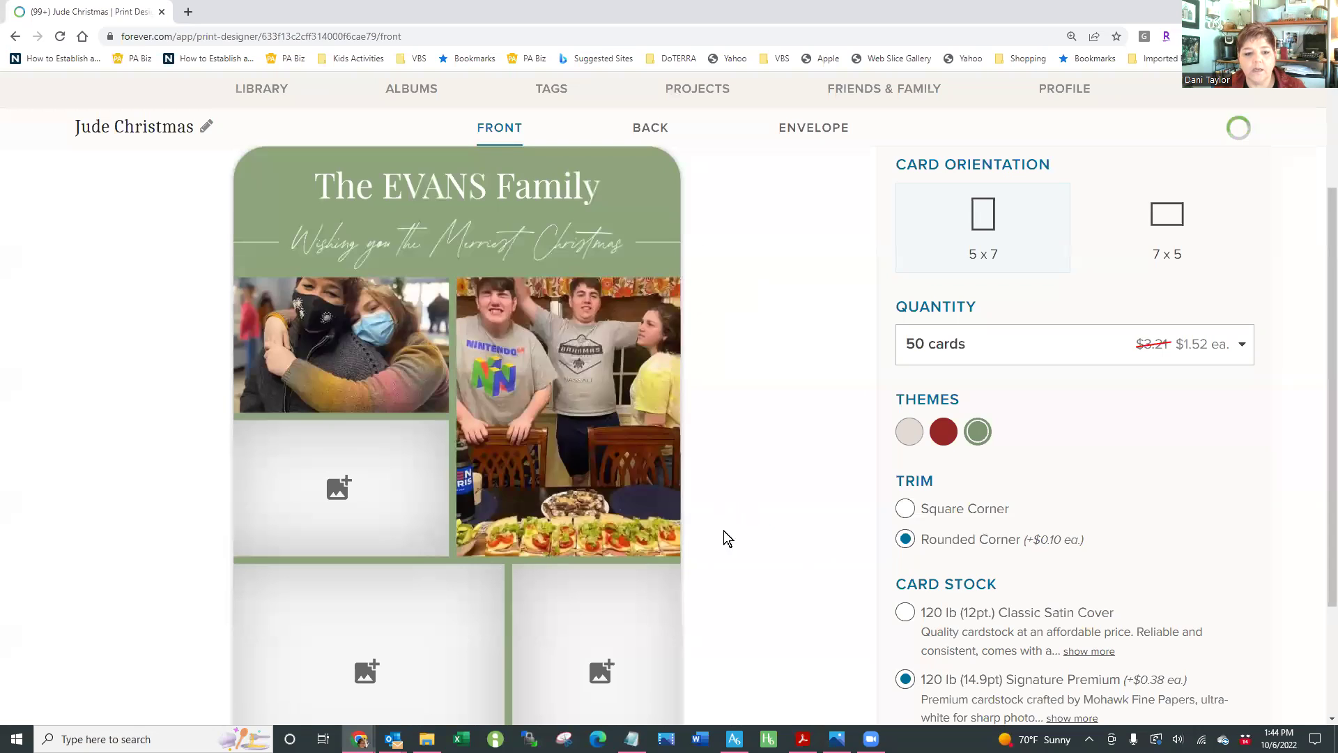
click(352, 488)
click(867, 591)
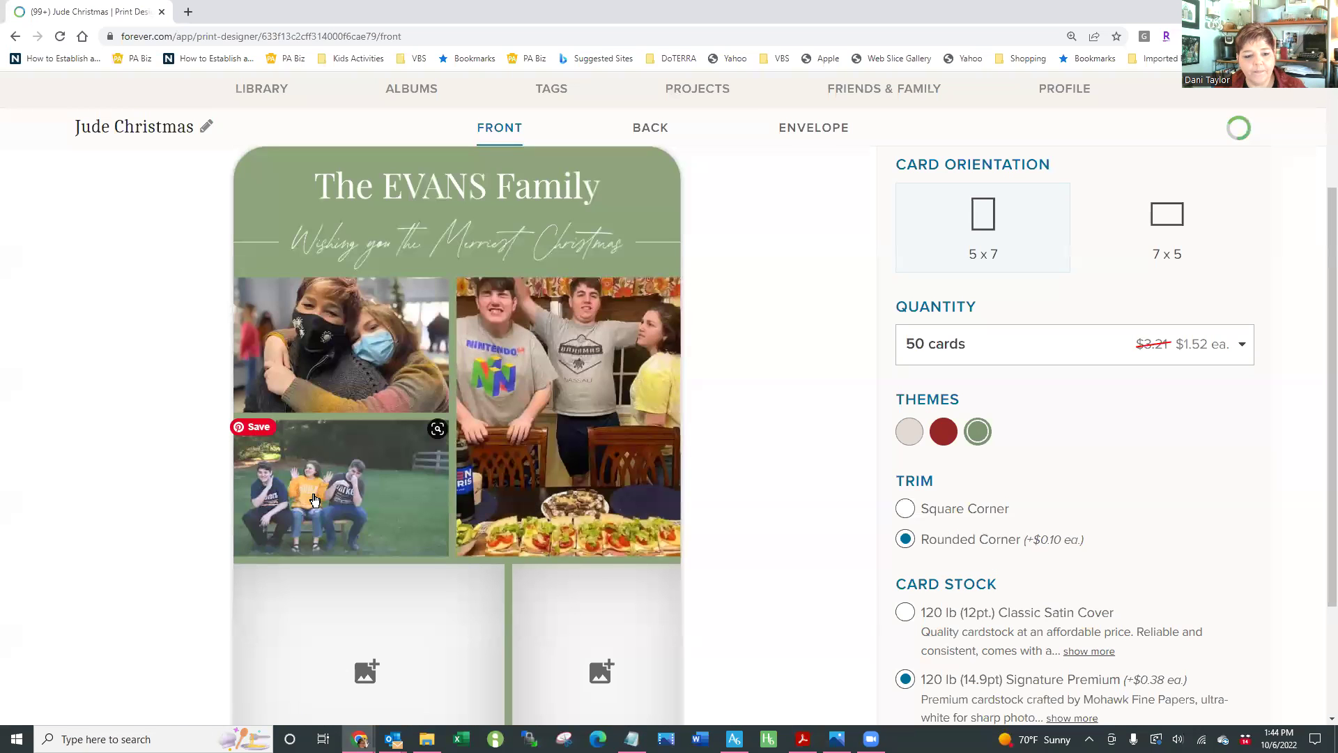
click(330, 490)
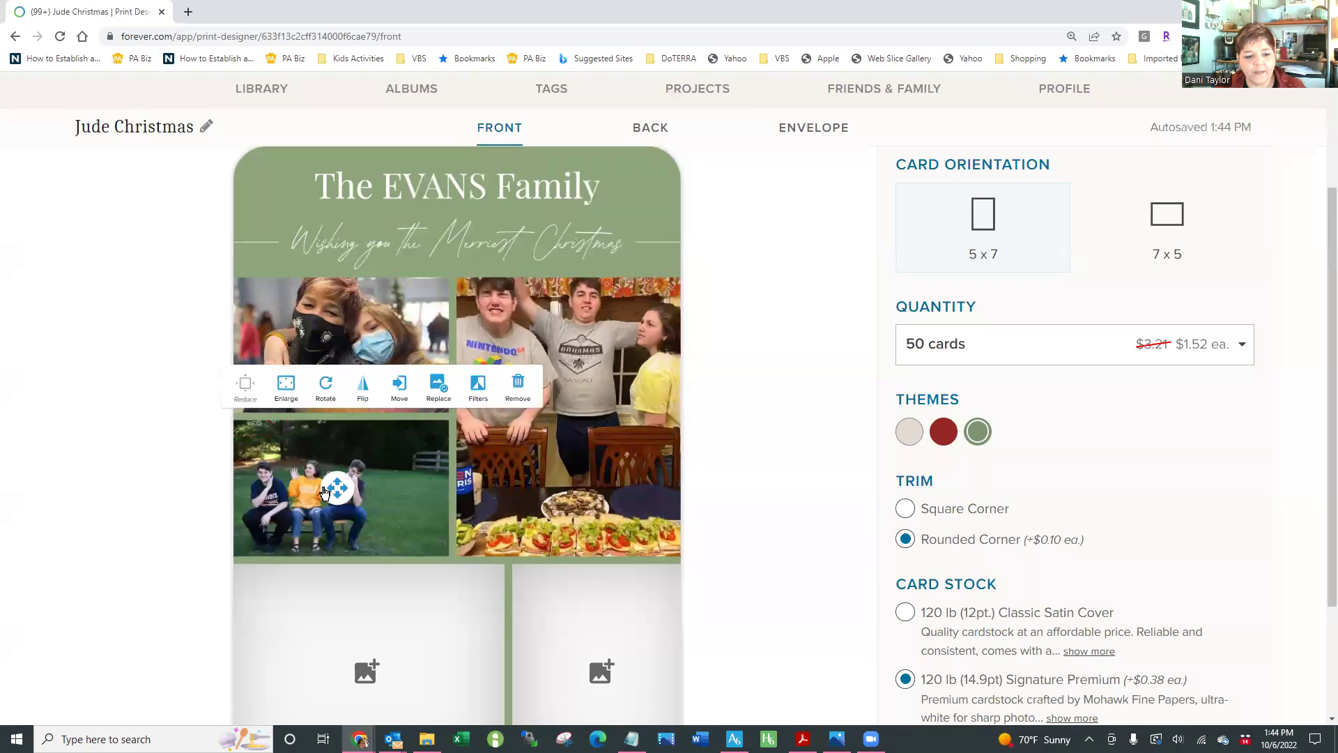
click(286, 385)
click(246, 385)
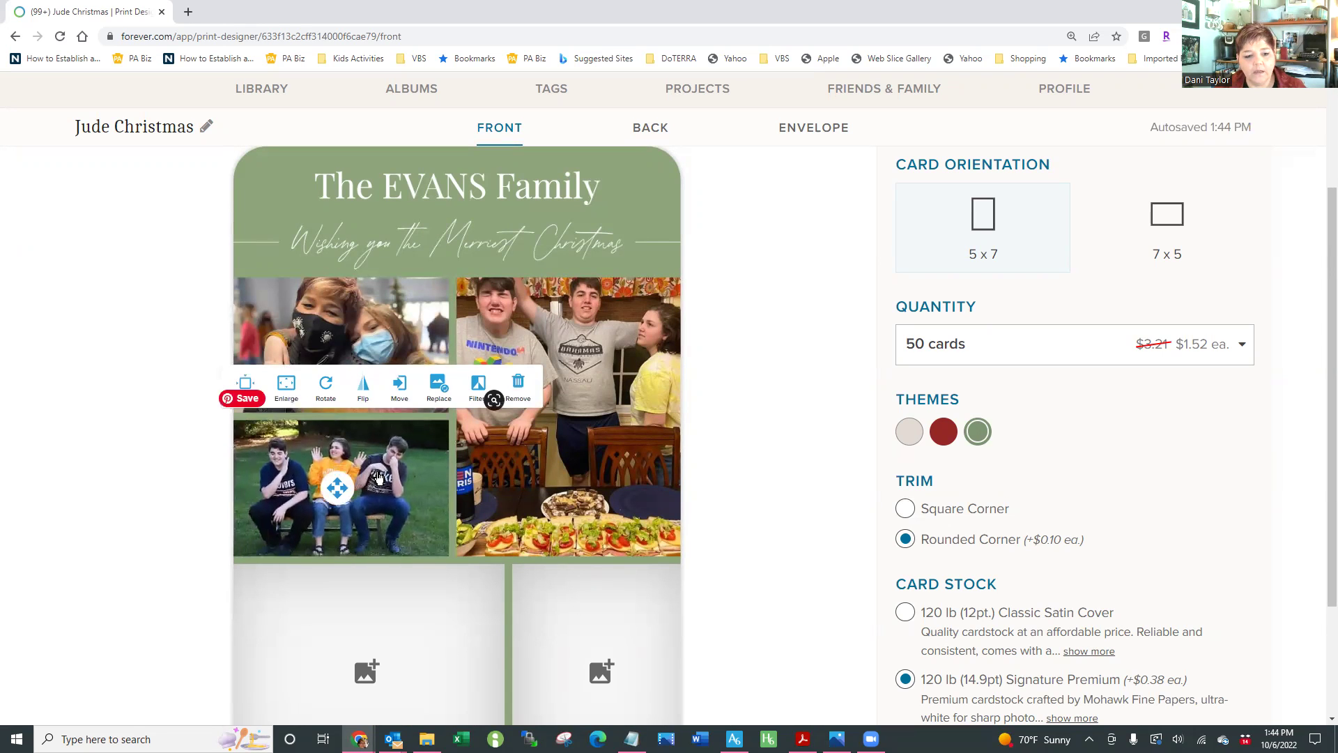
scroll(775, 516, down, 1)
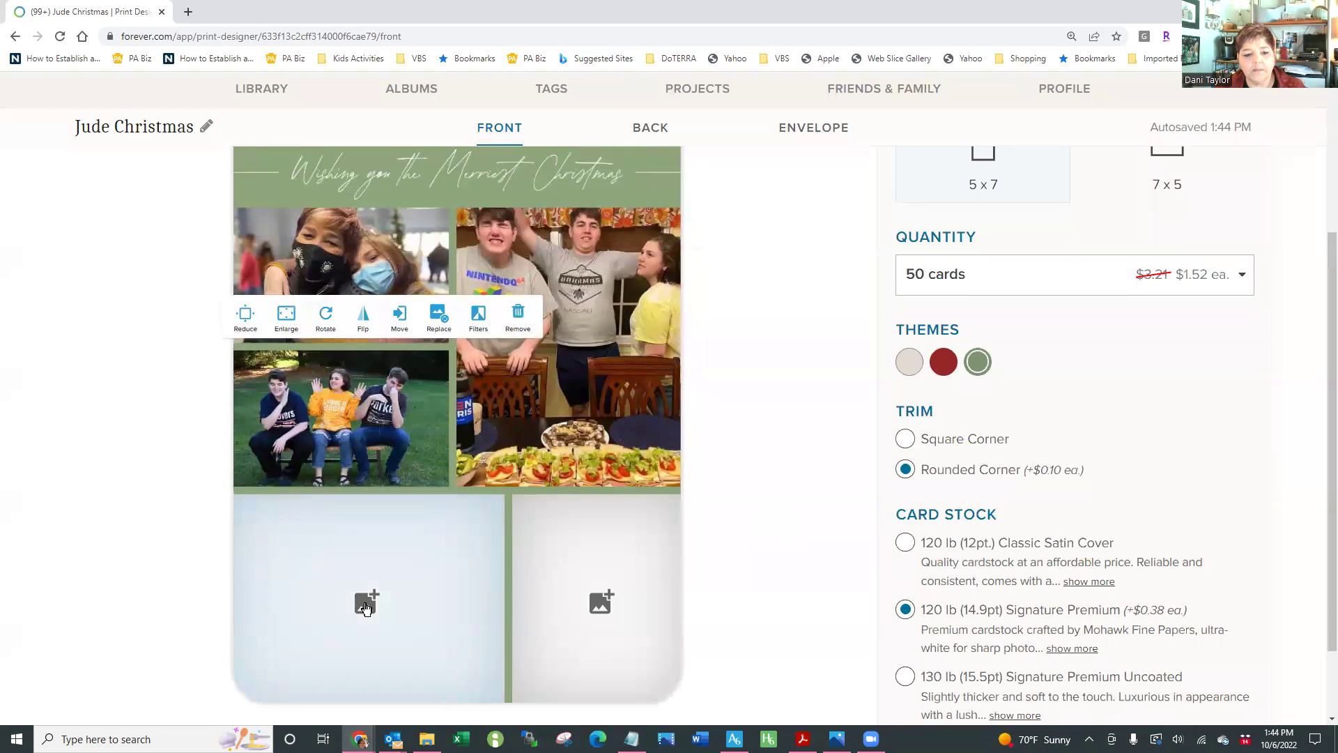
Place the family-in-grass photo bottom right and the red-circle photo bottom left
click(365, 601)
scroll(929, 488, down, 3)
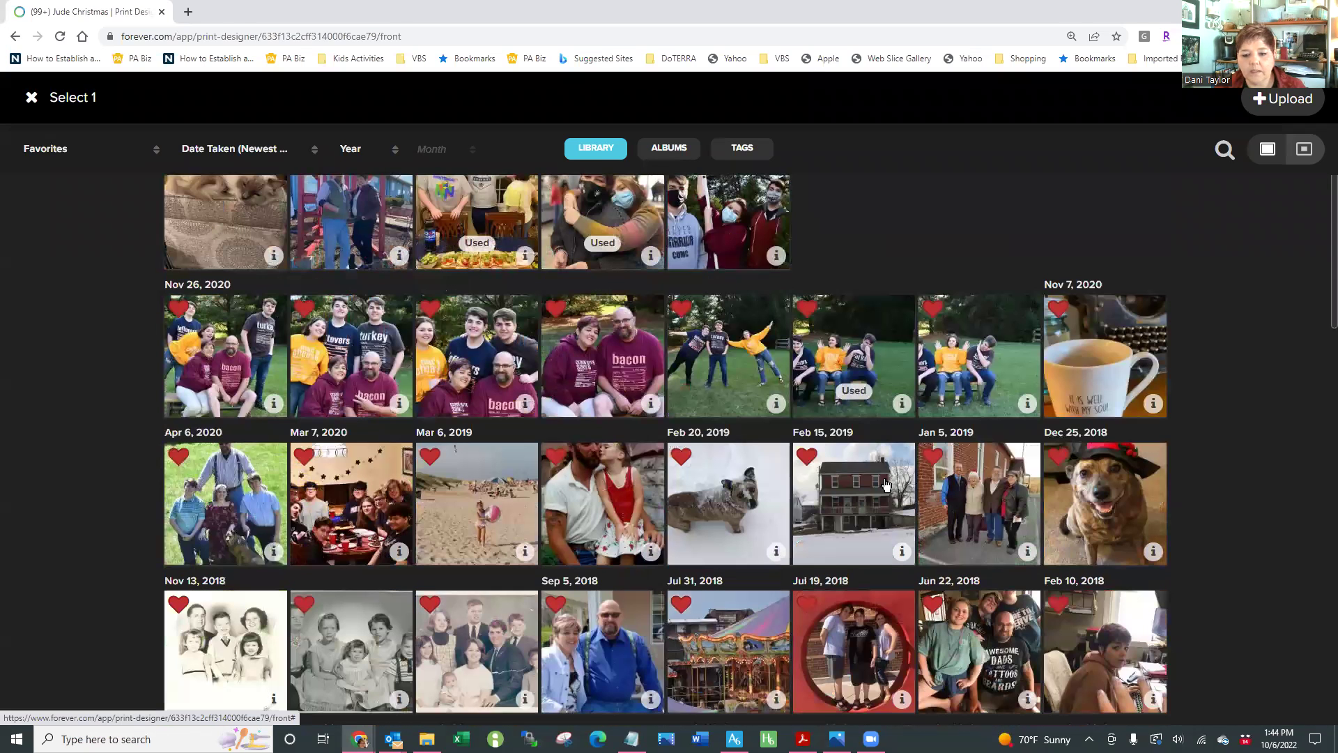
scroll(886, 485, down, 2)
click(251, 439)
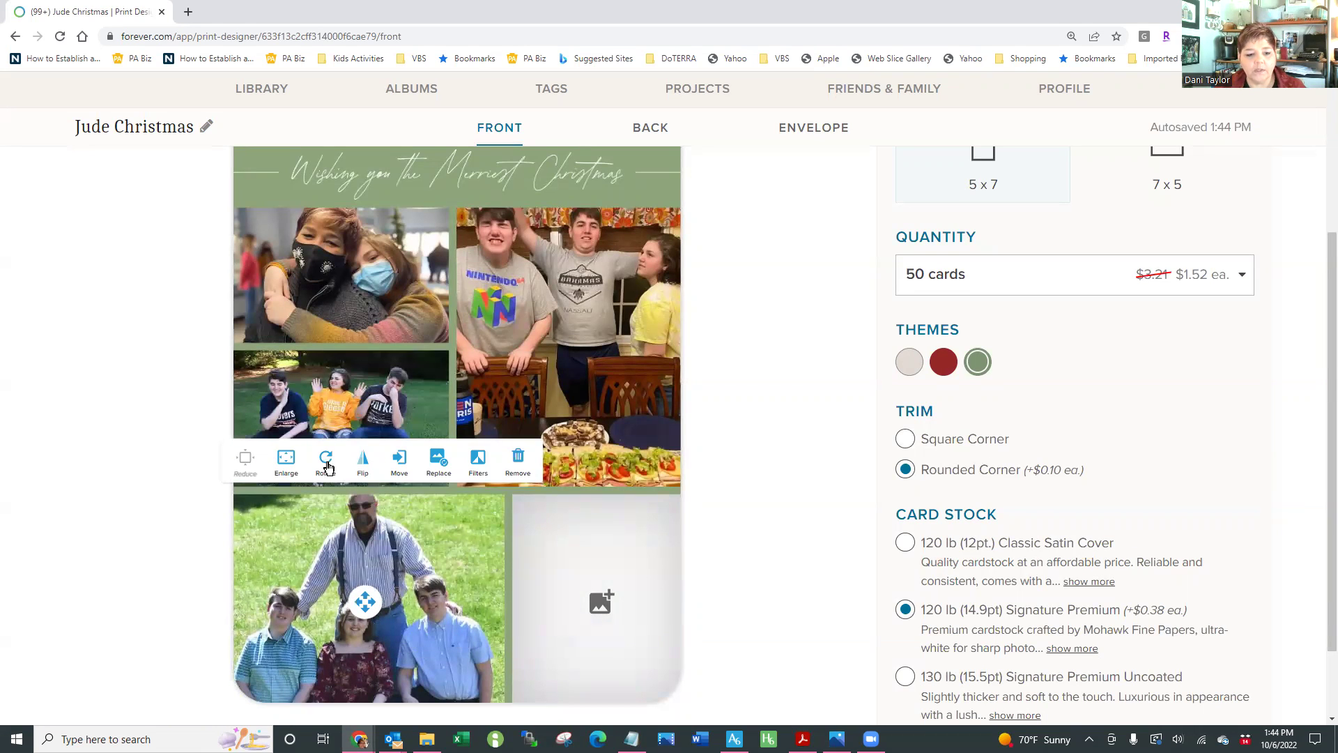
click(402, 467)
click(662, 616)
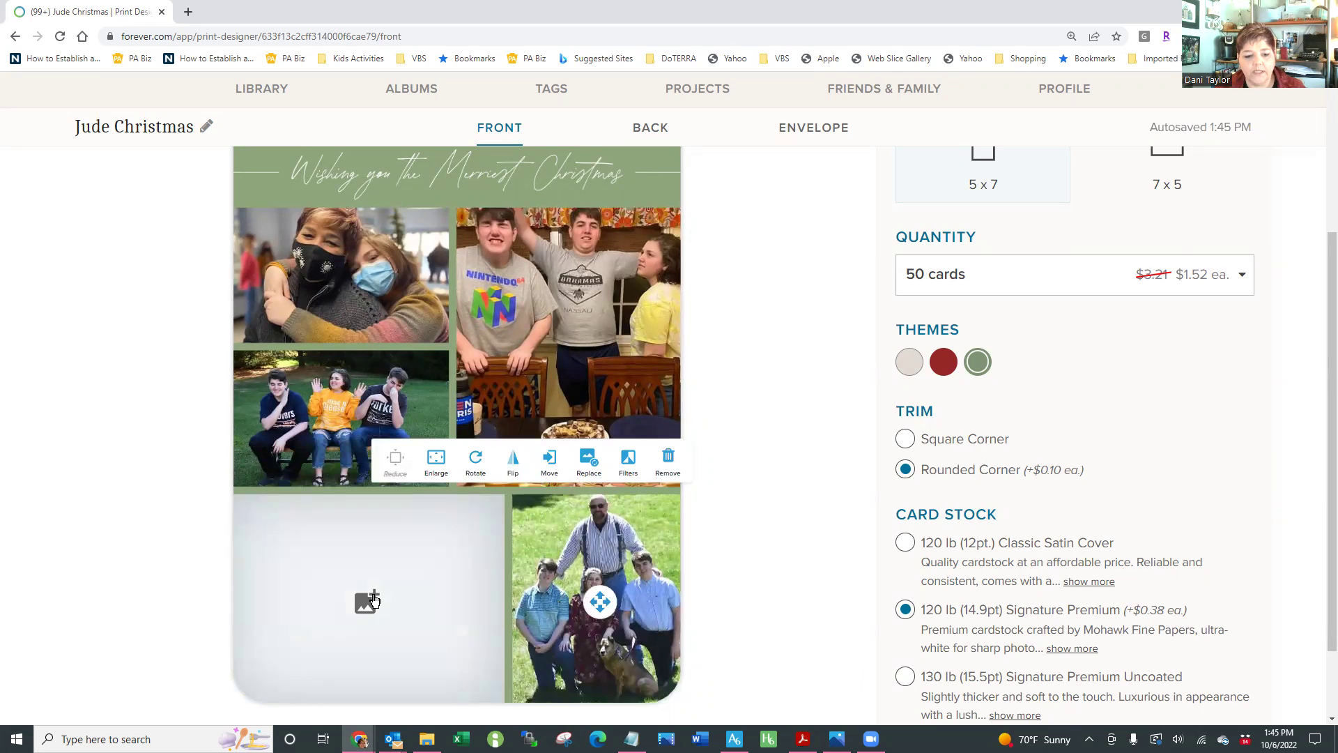
click(370, 601)
click(869, 619)
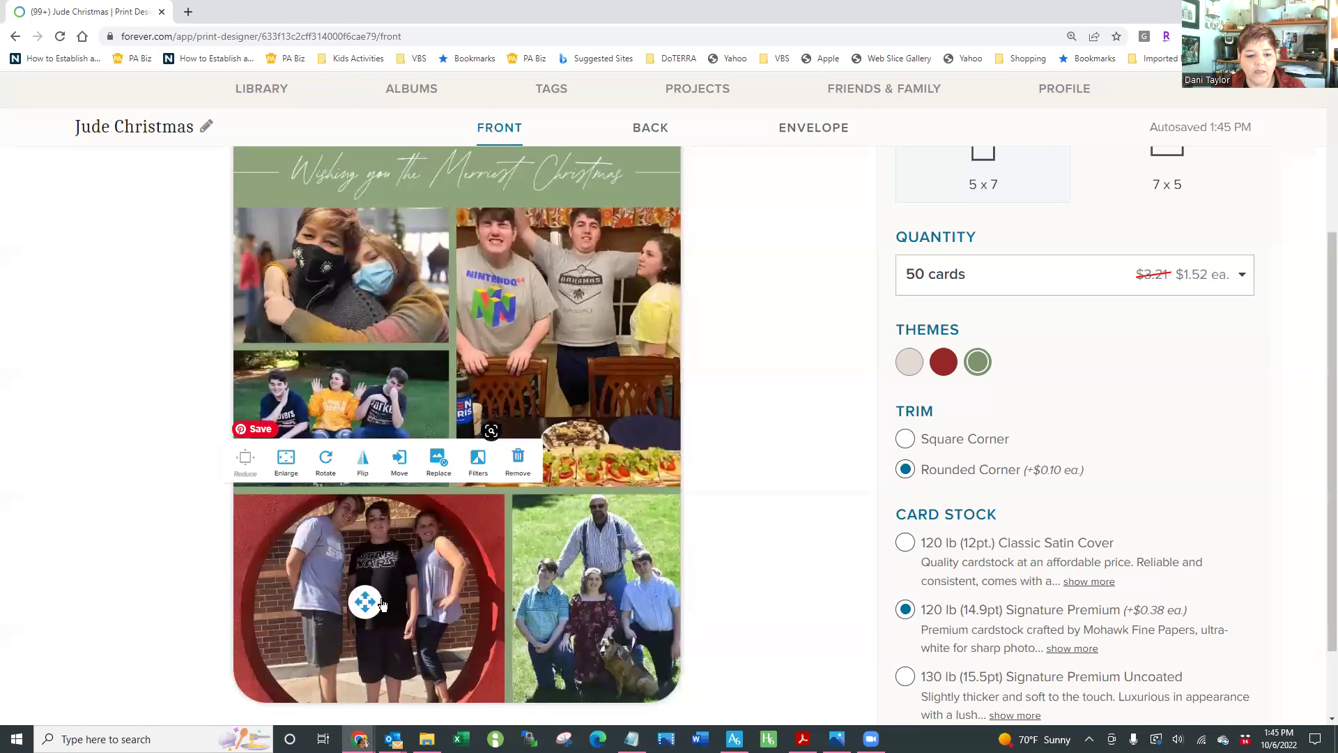
click(764, 545)
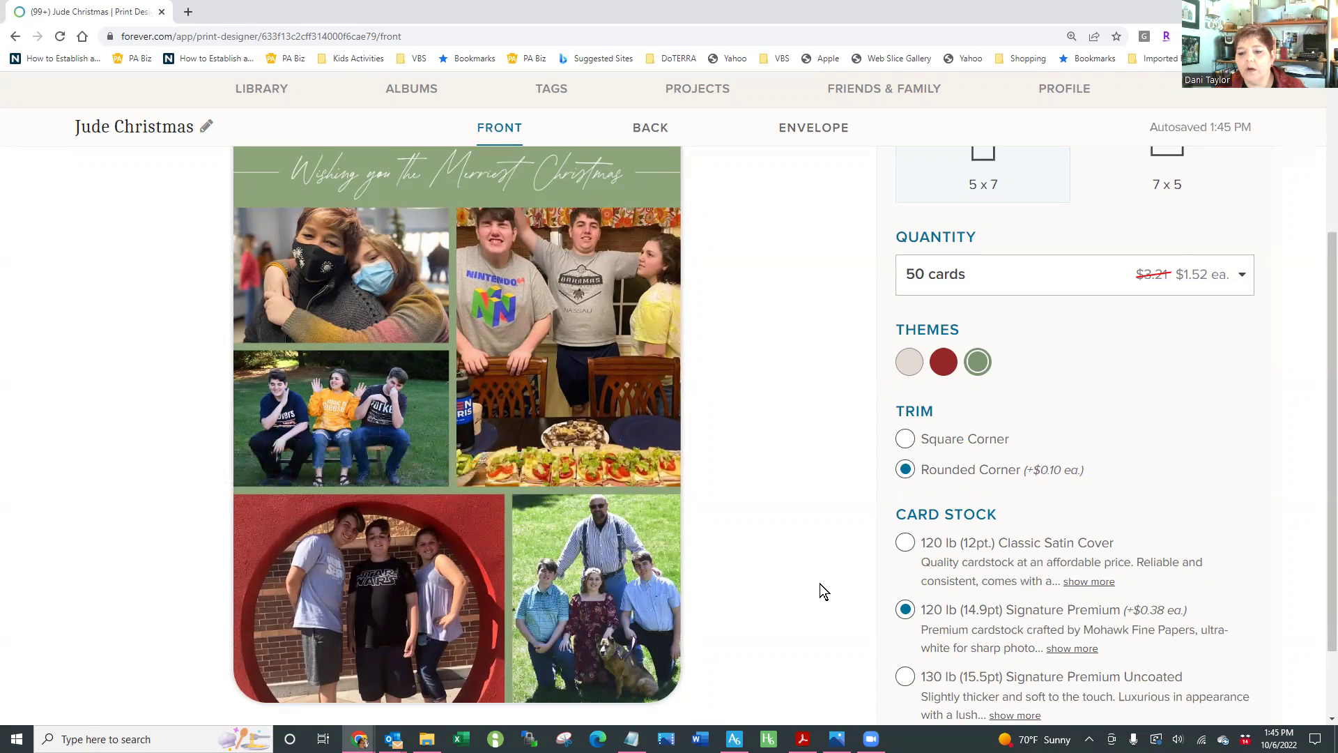
scroll(836, 550, up, 1)
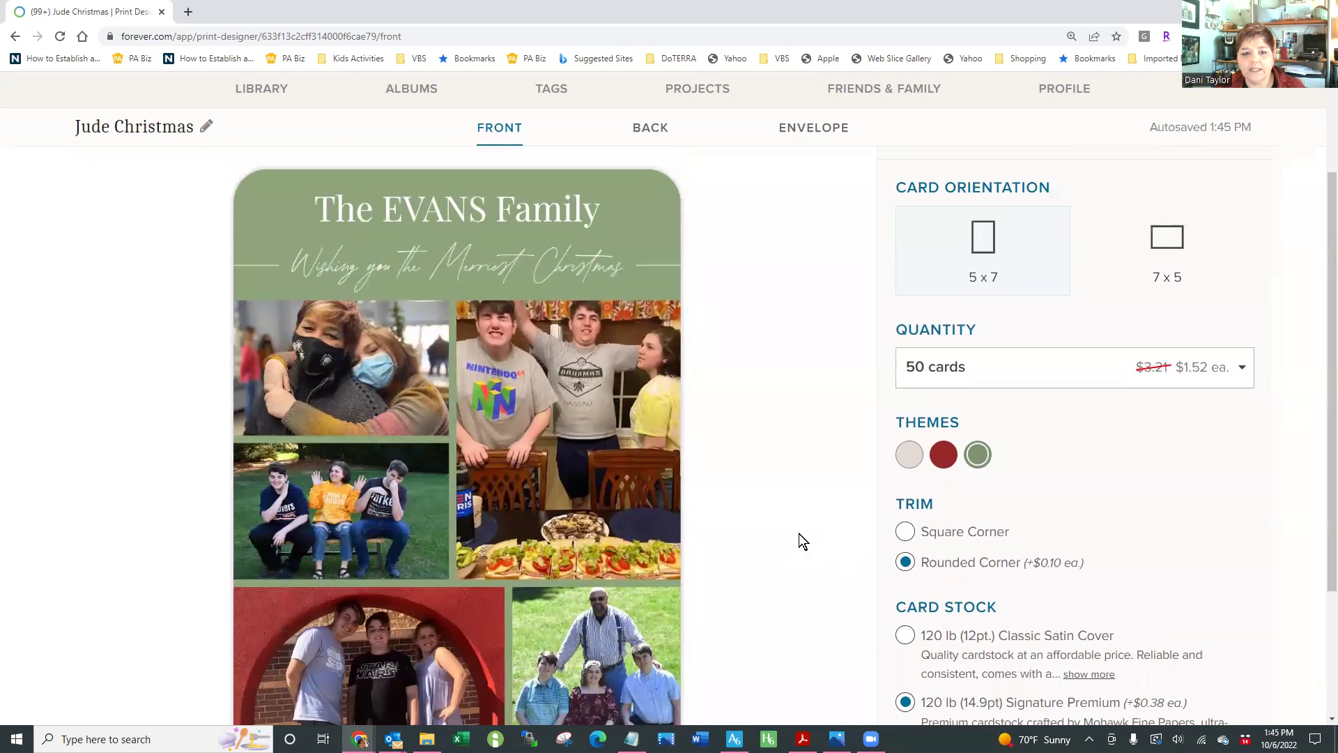
scroll(801, 488, up, 1)
On the card back, place the Nov 7, 2020 coffee-cup photo in the image space
click(639, 144)
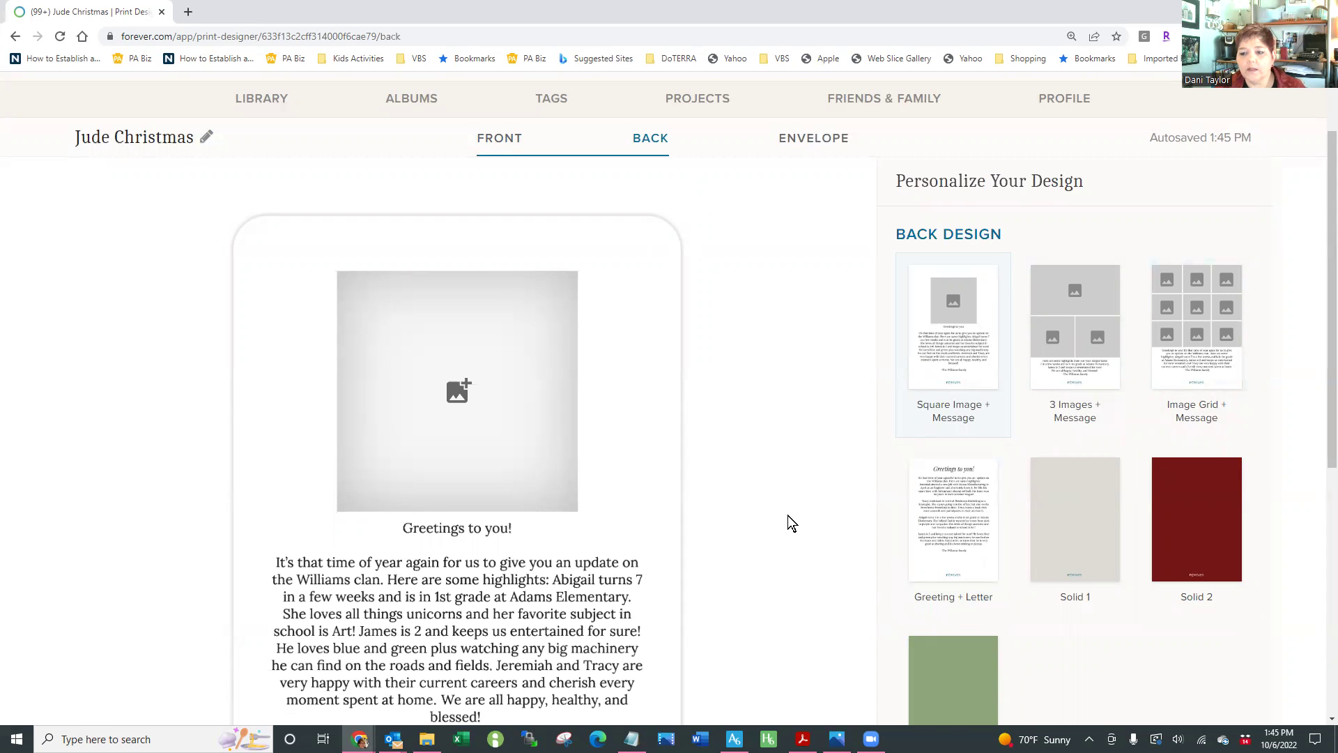
click(576, 411)
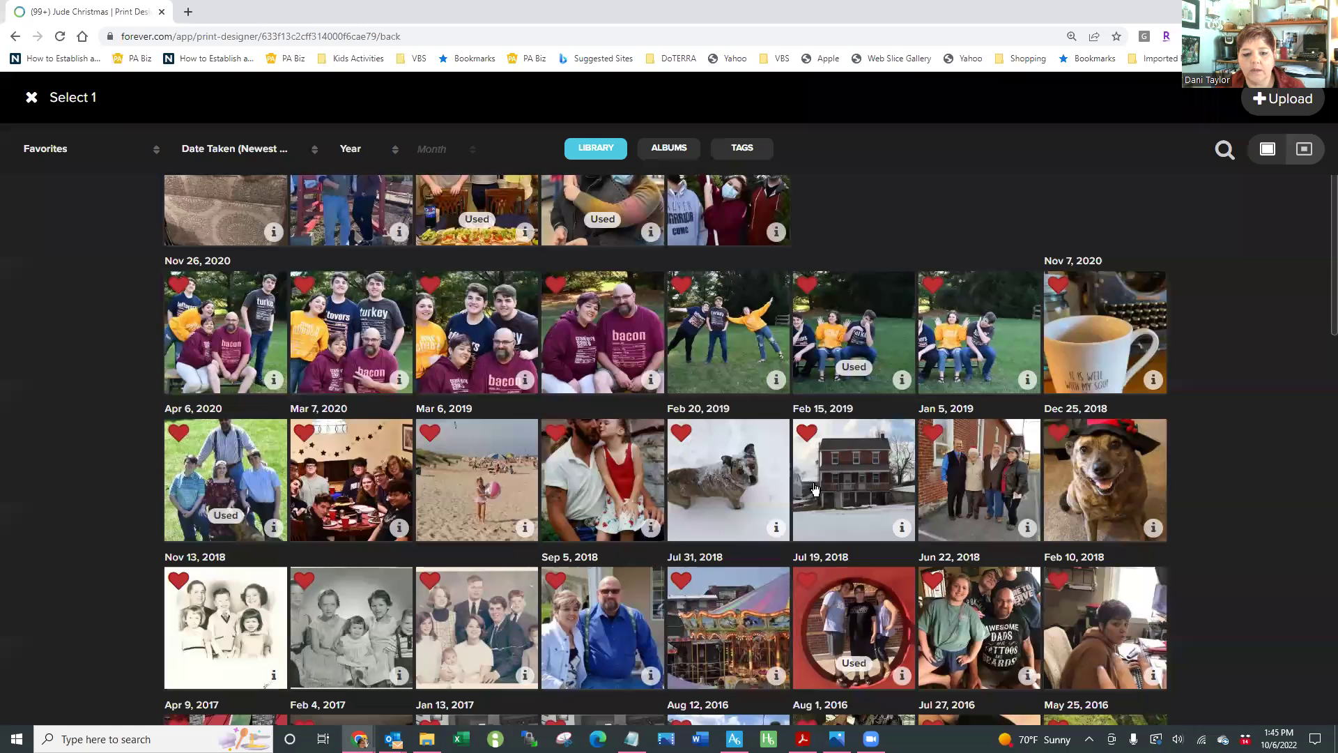
click(1101, 352)
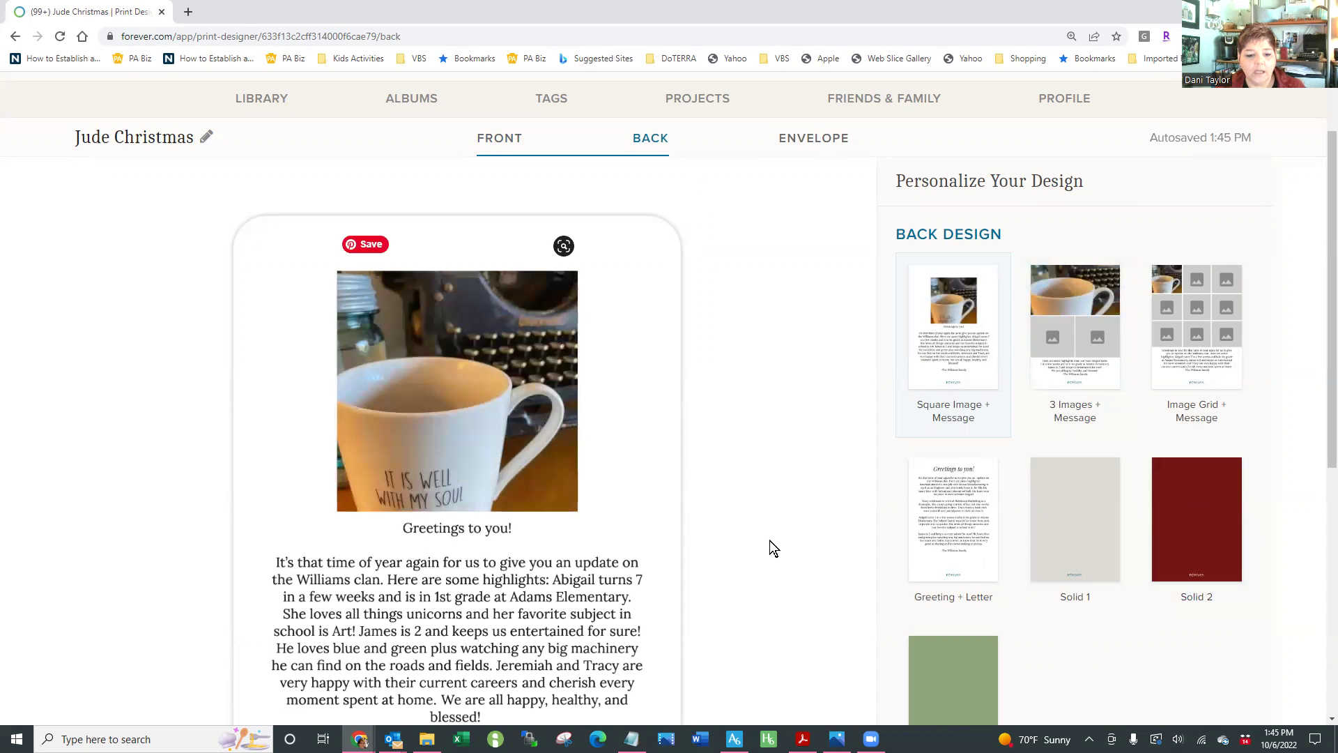
scroll(769, 538, down, 2)
Change the back's heading to 'Happppppy', replace the body with four filler lines, and update the signature's family name
click(402, 462)
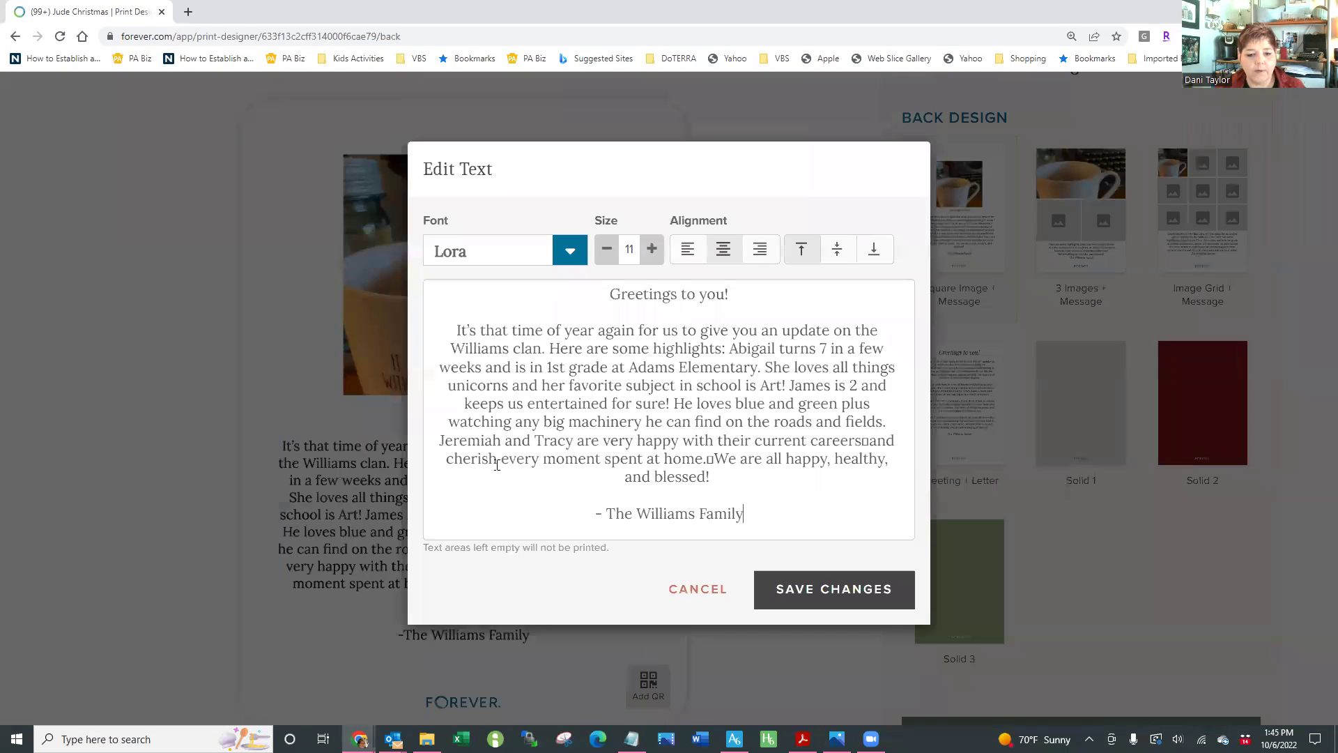
drag(608, 301, 731, 295)
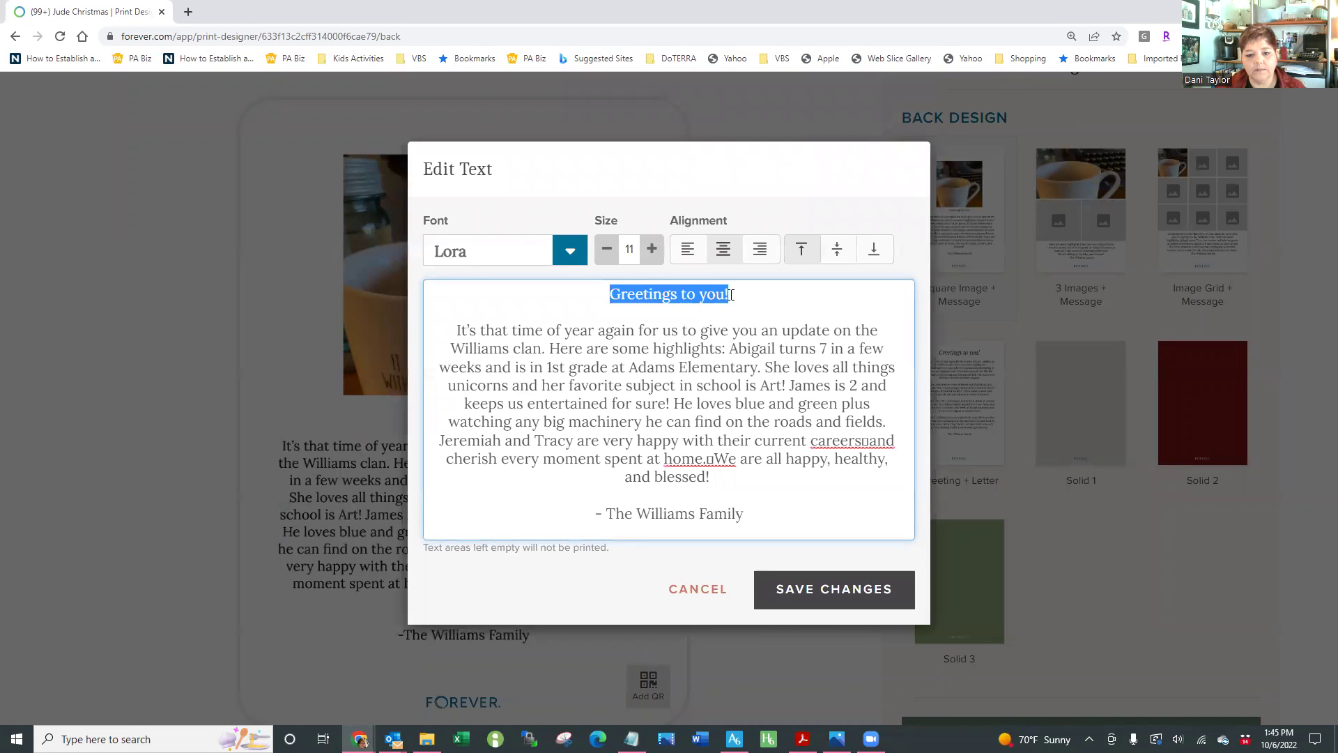
key(BackSpace)
text(Happ)
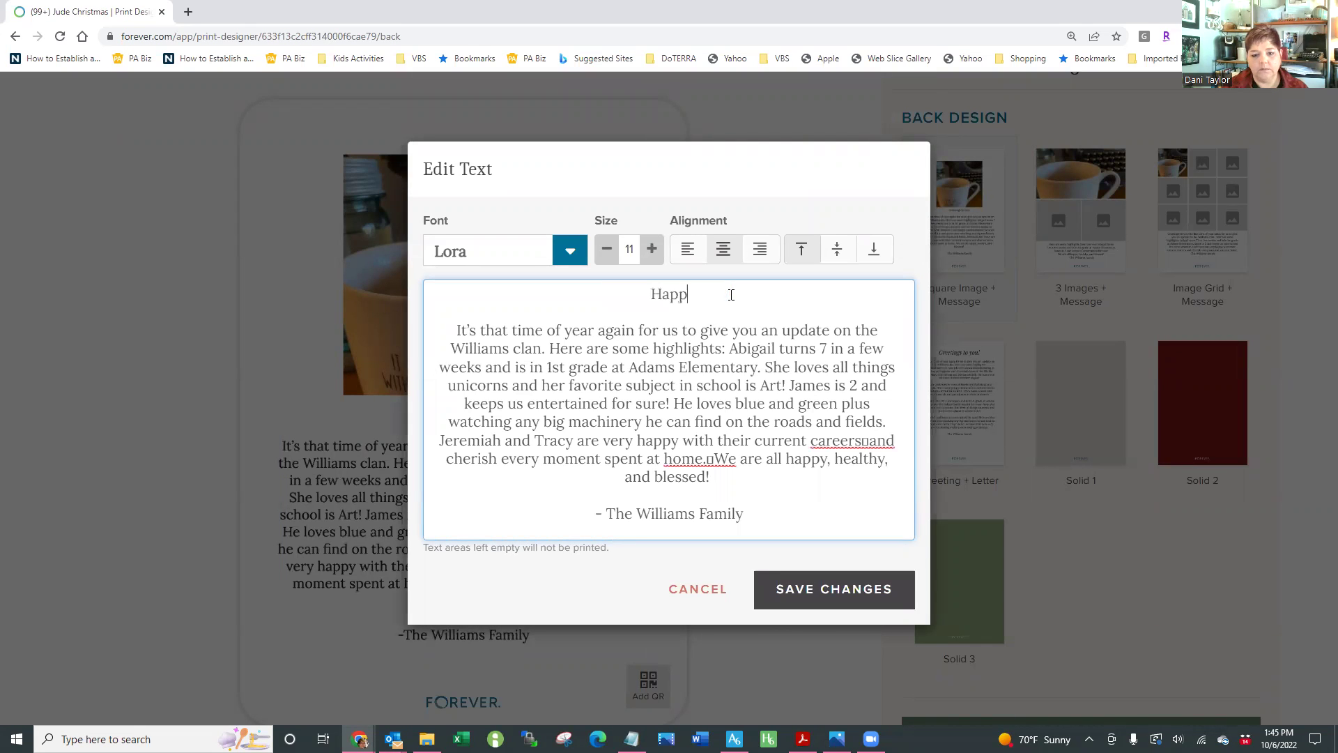
text(ppppy)
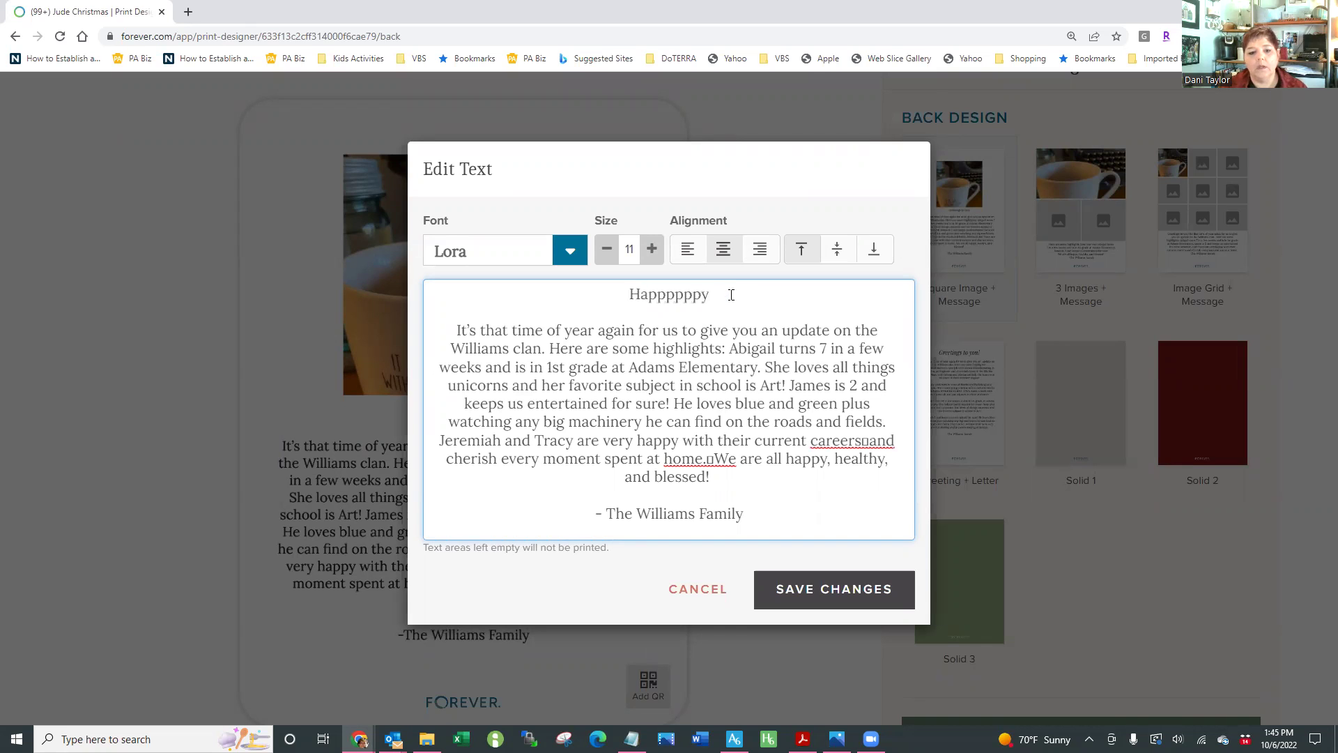
key(ctrl+shift+Down)
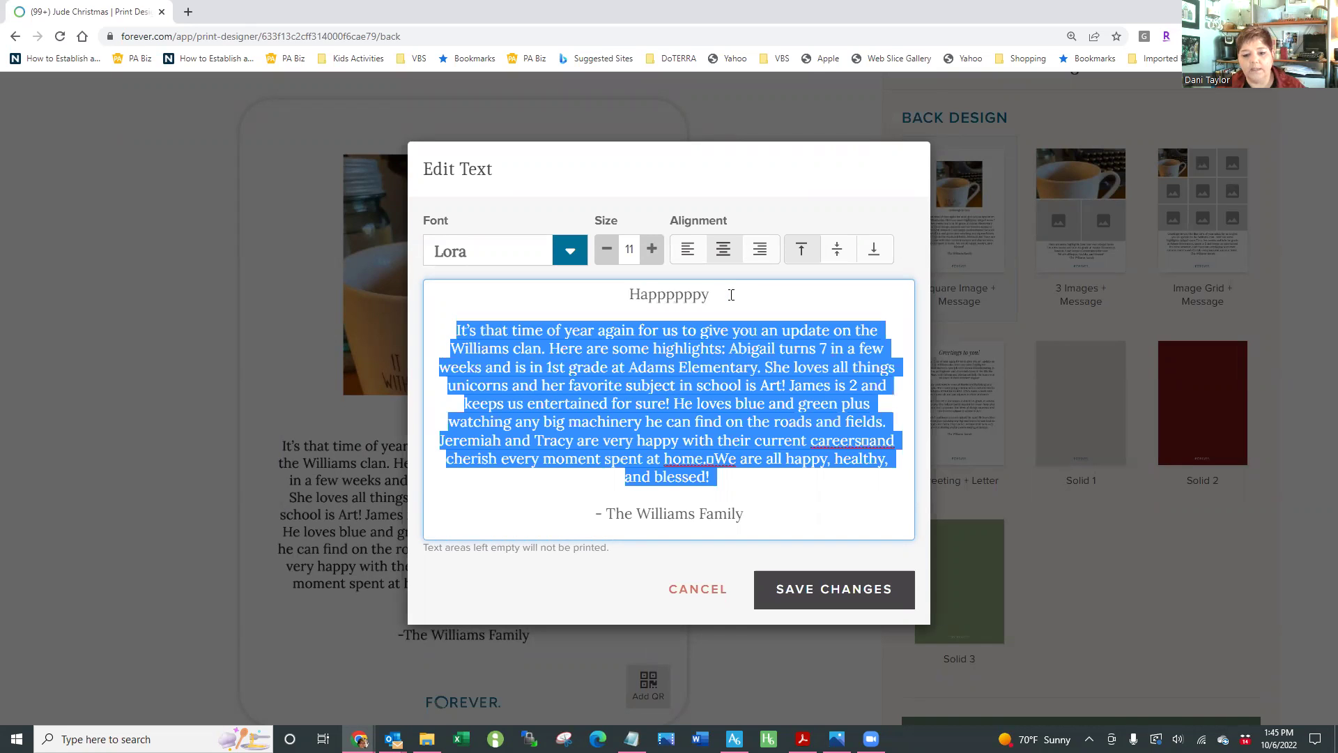
text(alsdkfjsldfie)
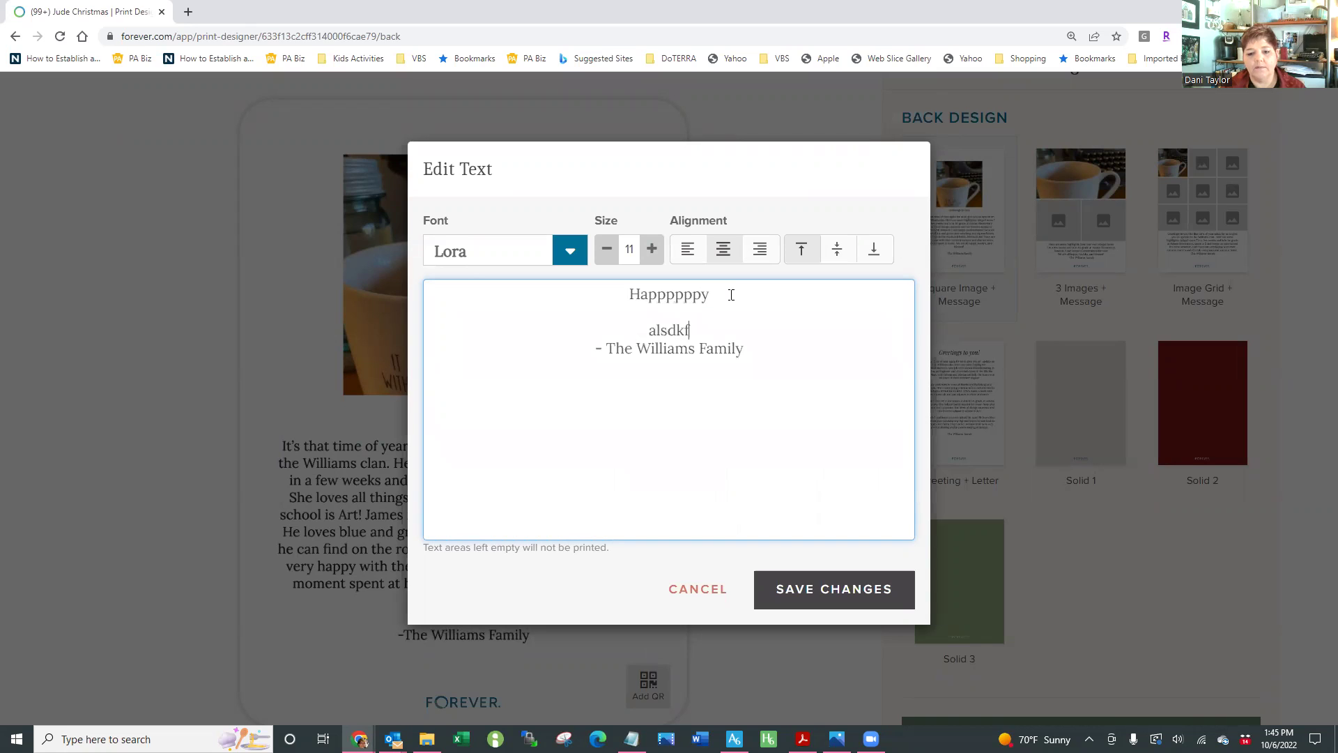
key(Return)
text(wksdlkfjwe)
key(Return)
text(lasldifjwlker)
key(Return)
text(klakjsdiflwekrje)
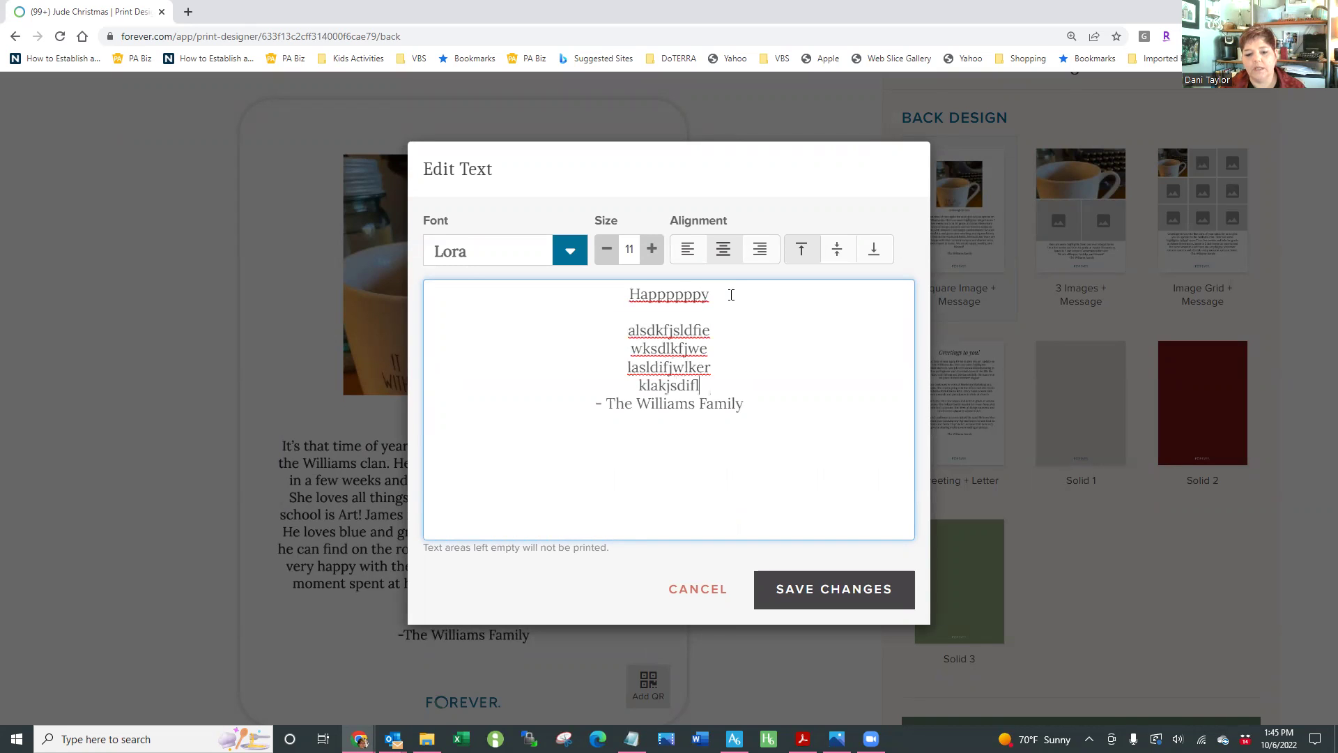
key(Return)
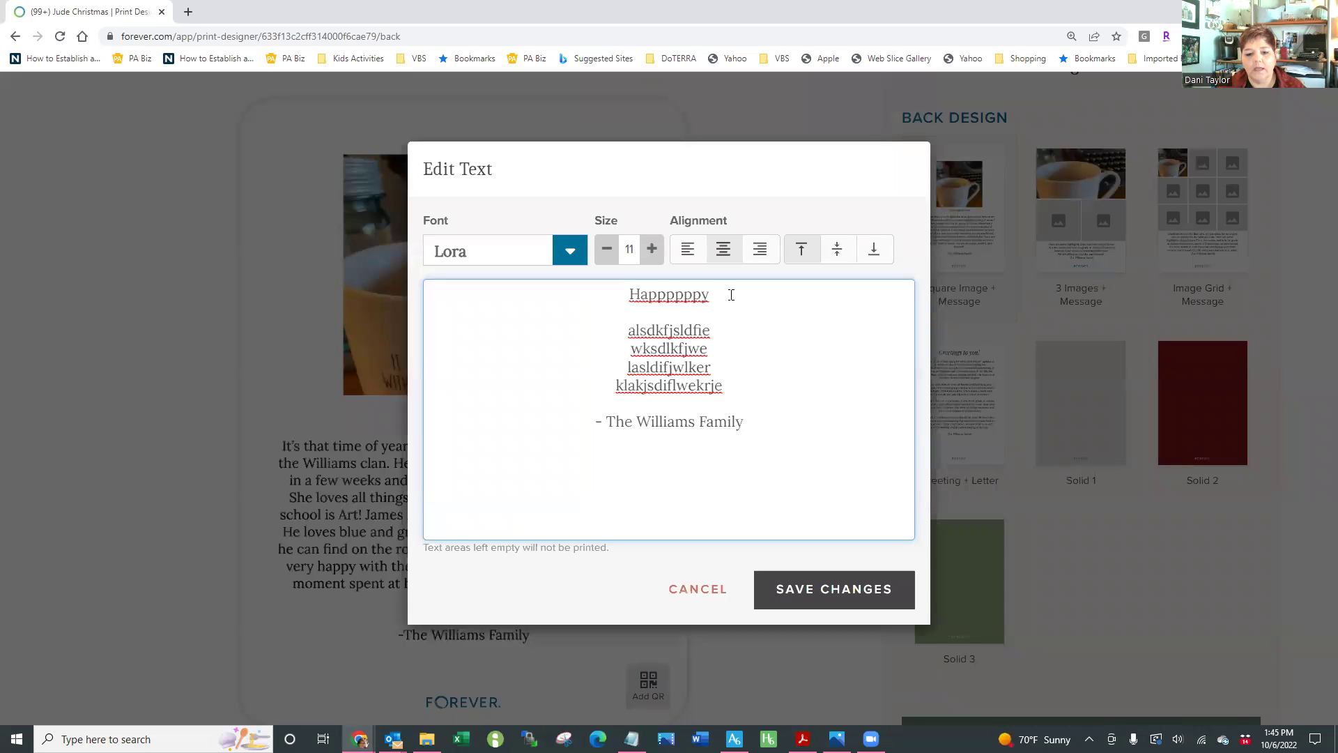
key(ctrl+shift+Right)
text(Evans)
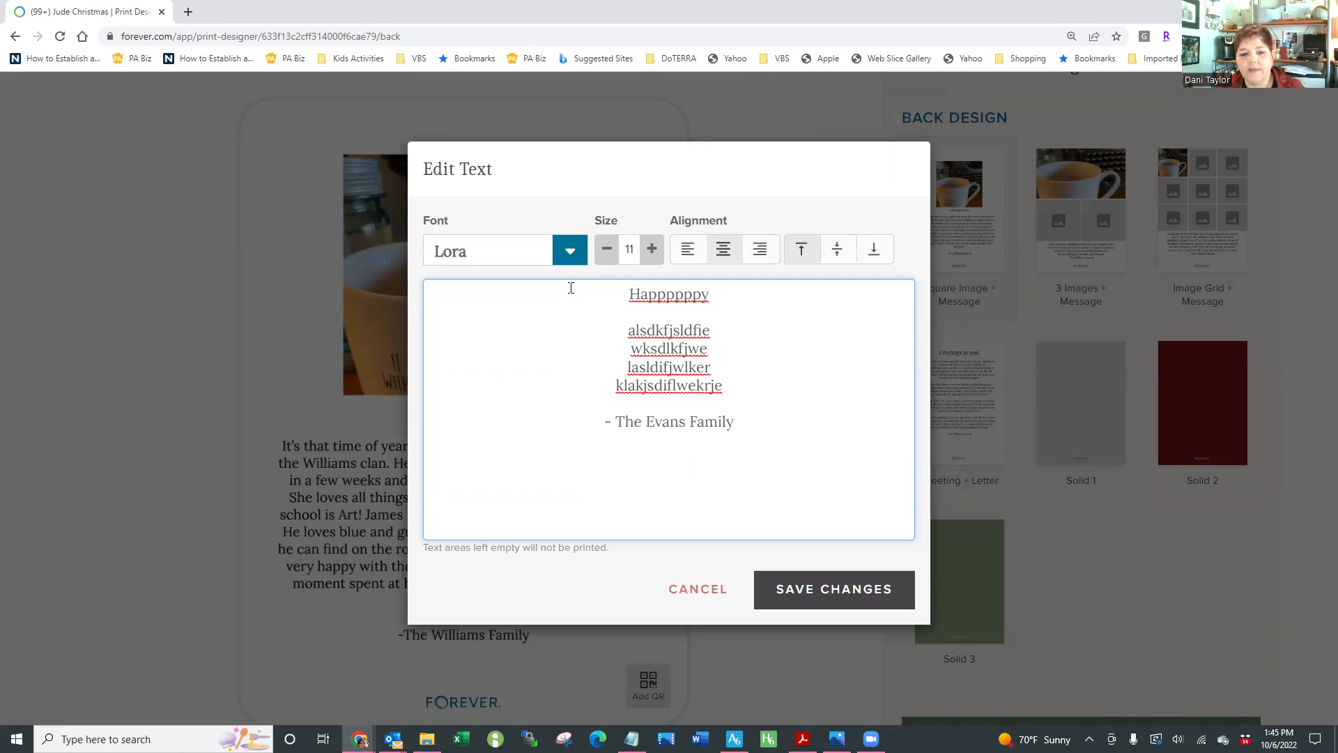
Try the Raleway font, revert the message to Lora, and save the changes
click(570, 258)
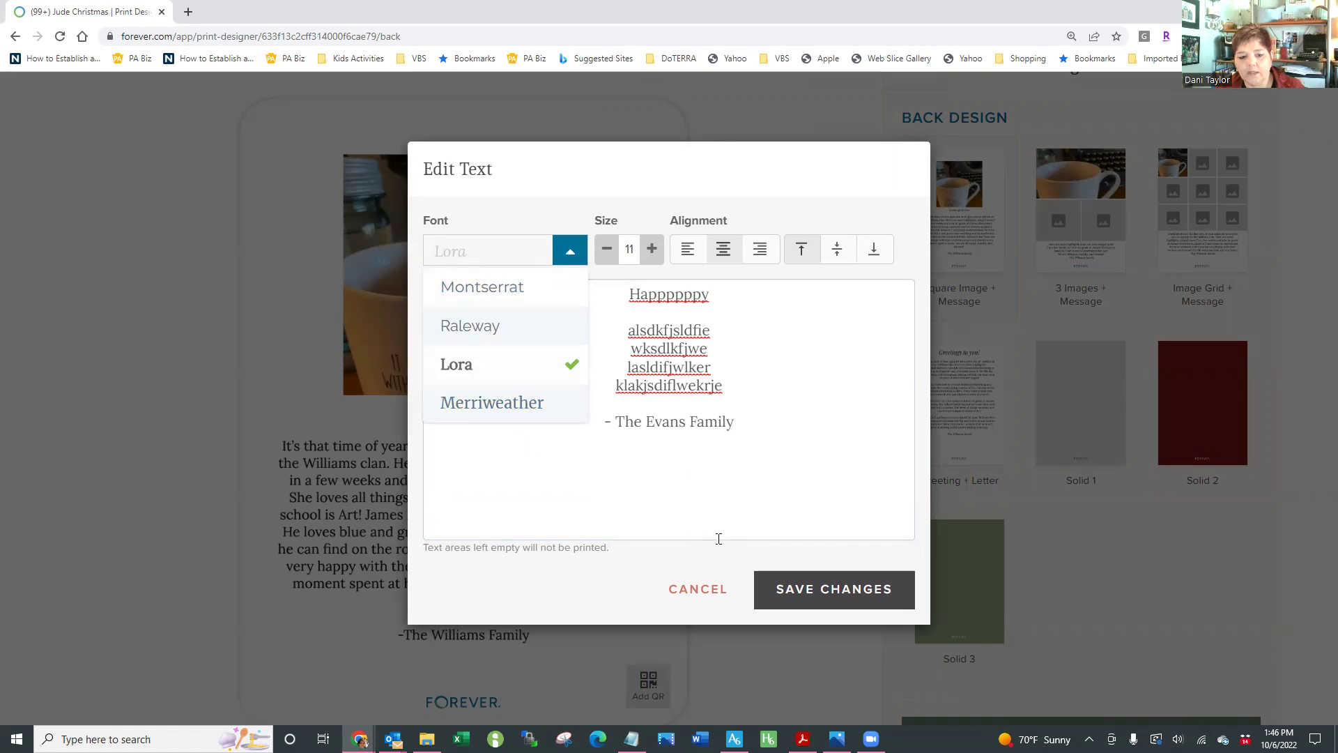
click(487, 333)
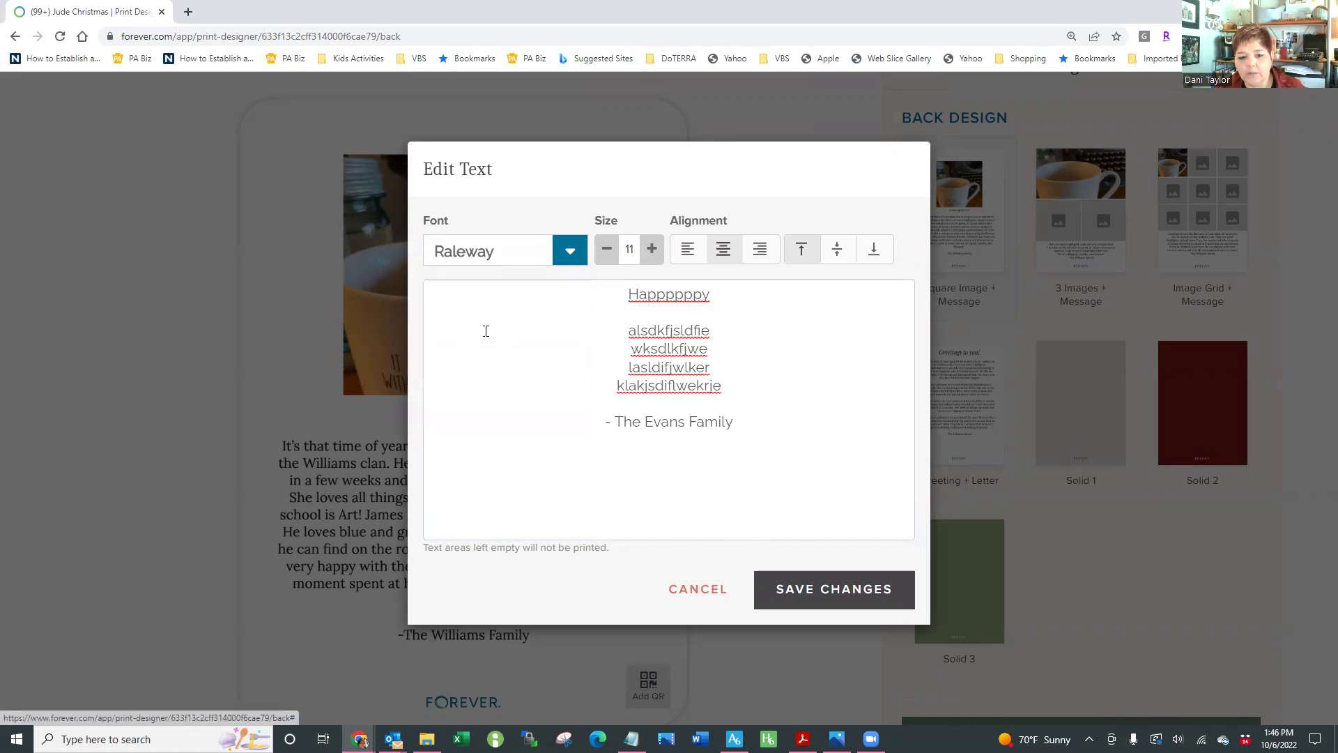
click(568, 252)
click(481, 373)
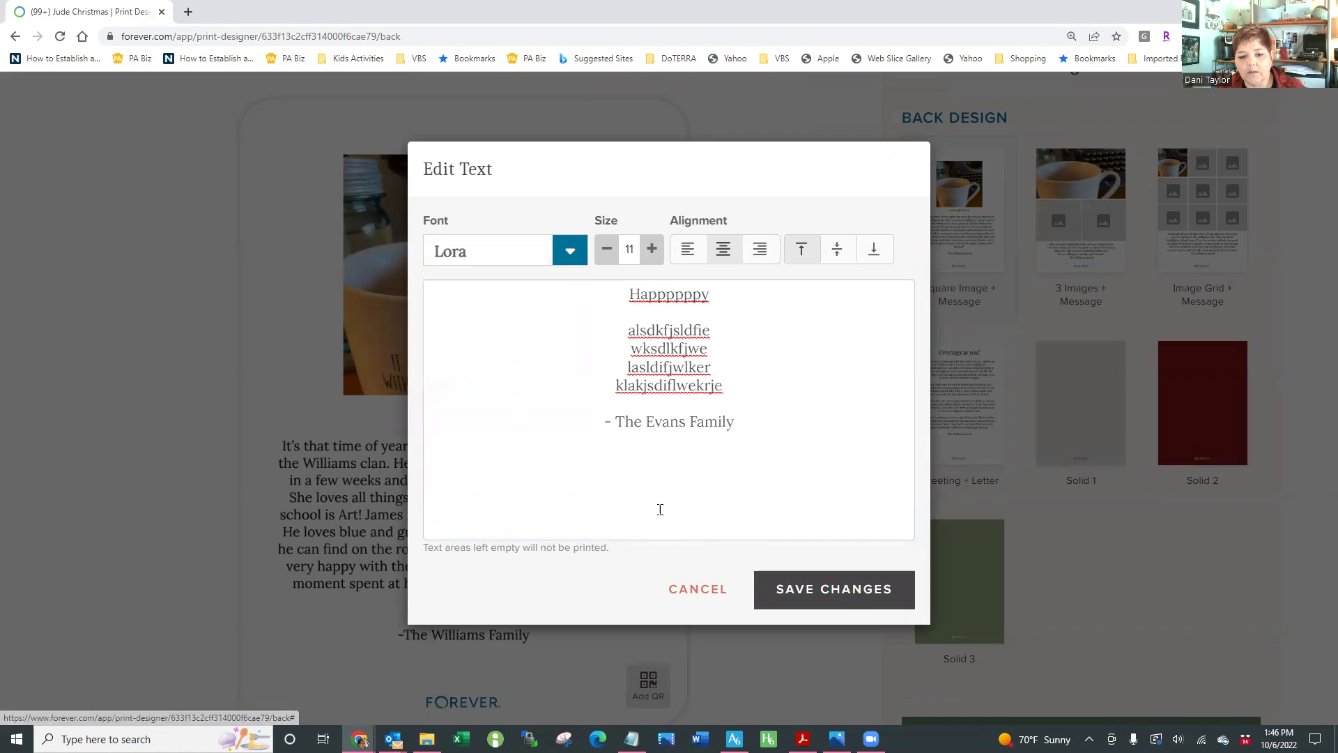
click(855, 594)
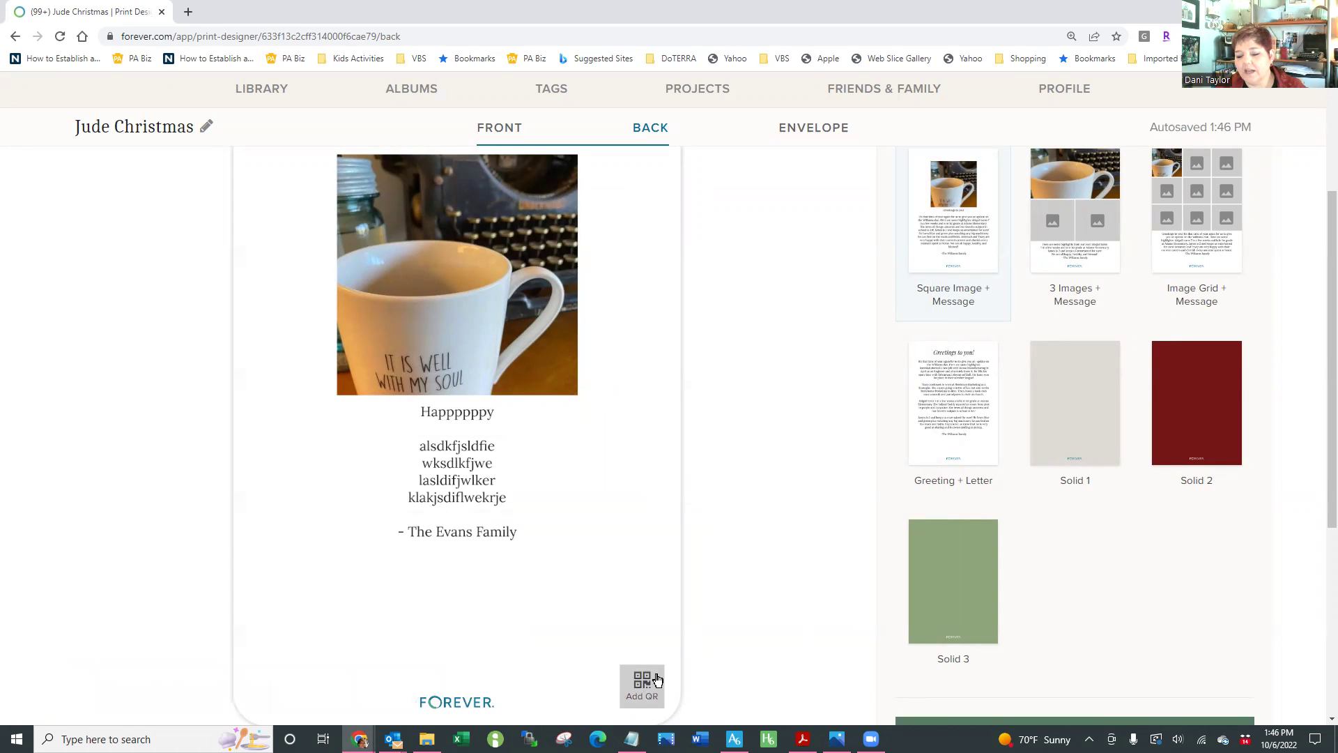
Add a QR code to the card back linked to the 2003 album
mouse_move(652, 697)
mouse_down()
mouse_move(625, 659)
mouse_move(649, 690)
mouse_move(634, 686)
mouse_up()
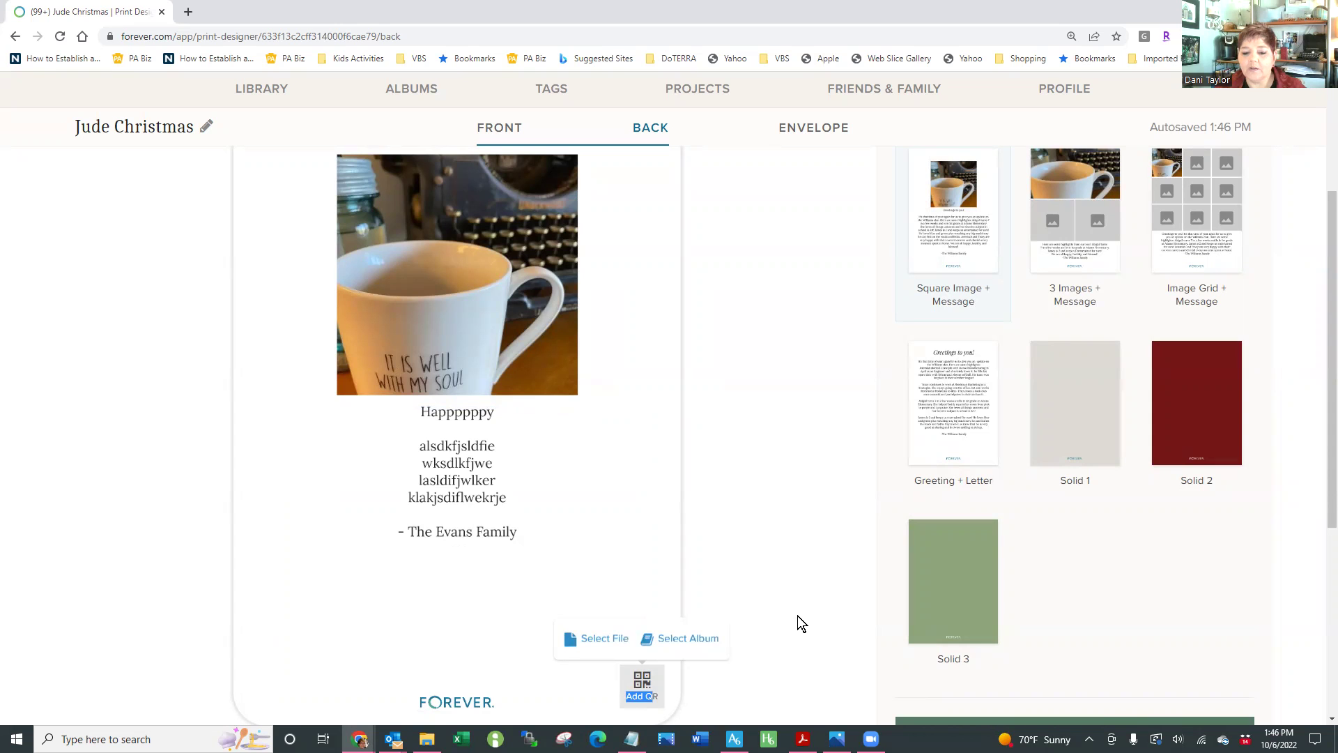
click(687, 640)
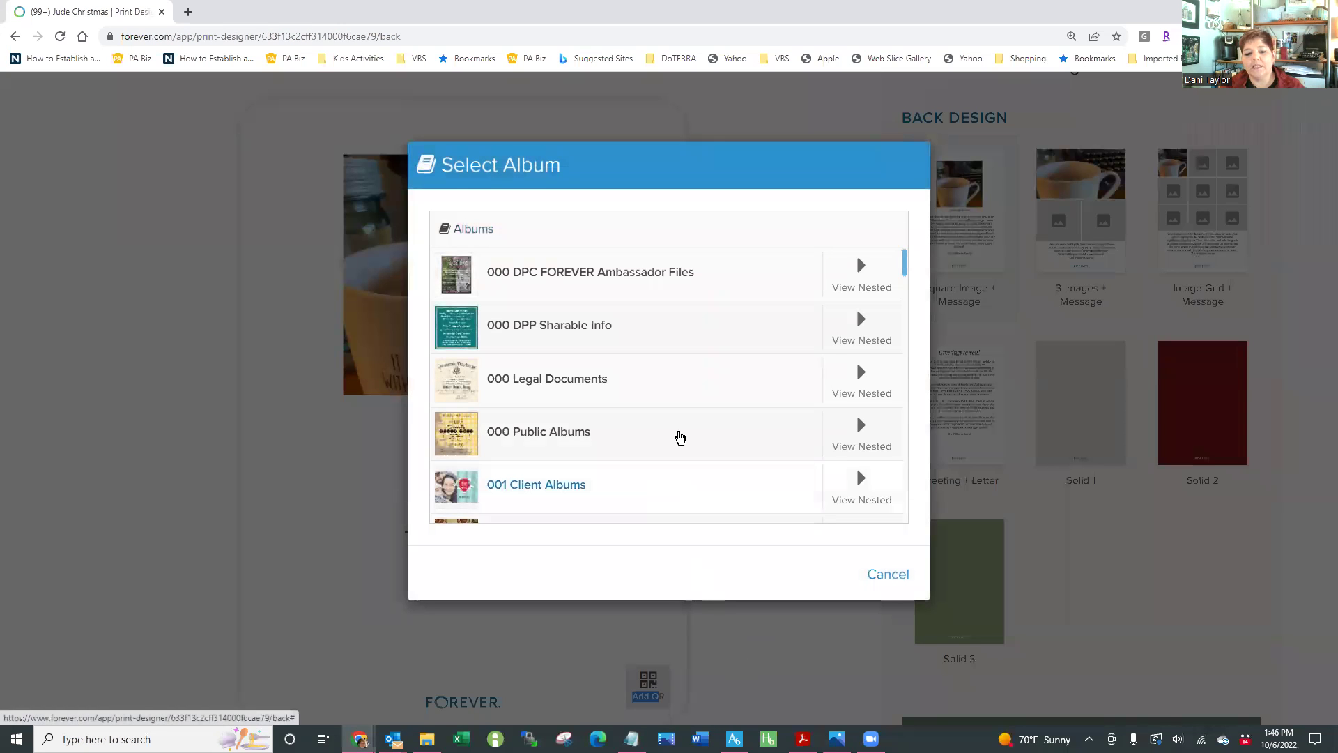
scroll(658, 370, down, 3)
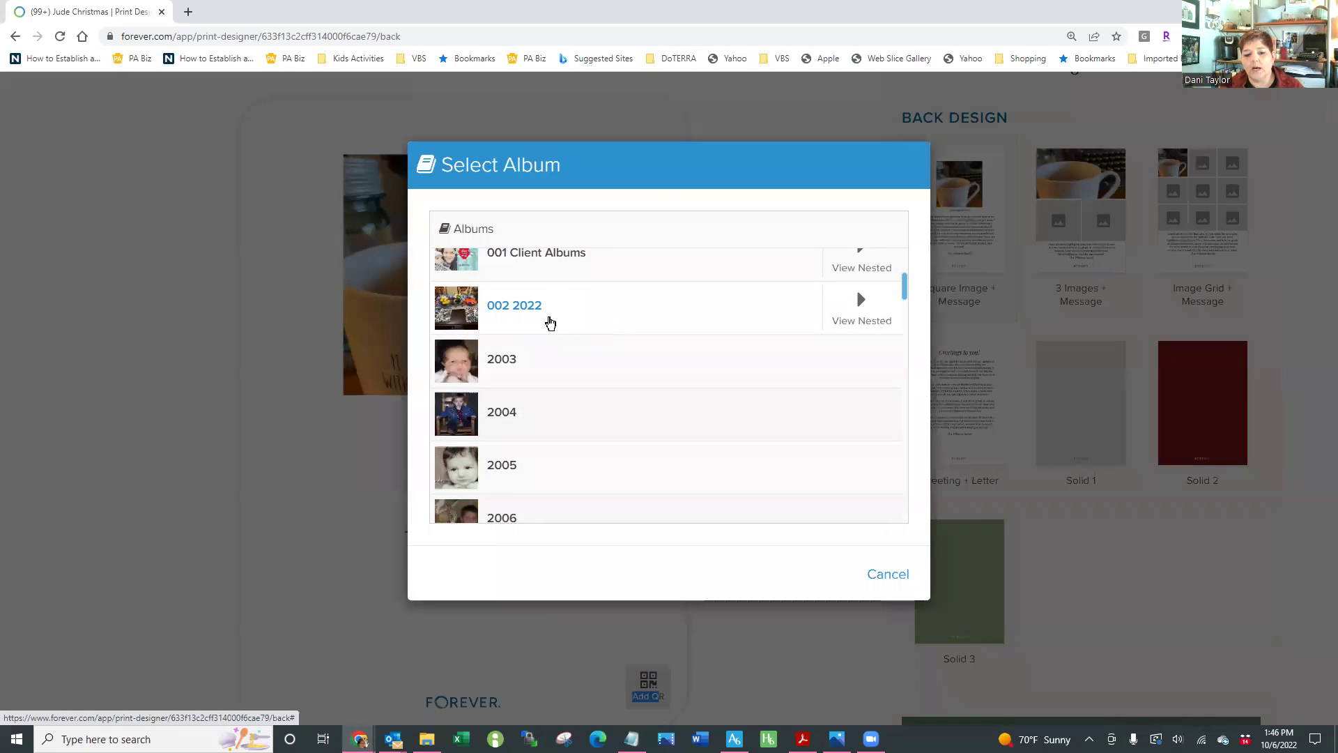
click(532, 359)
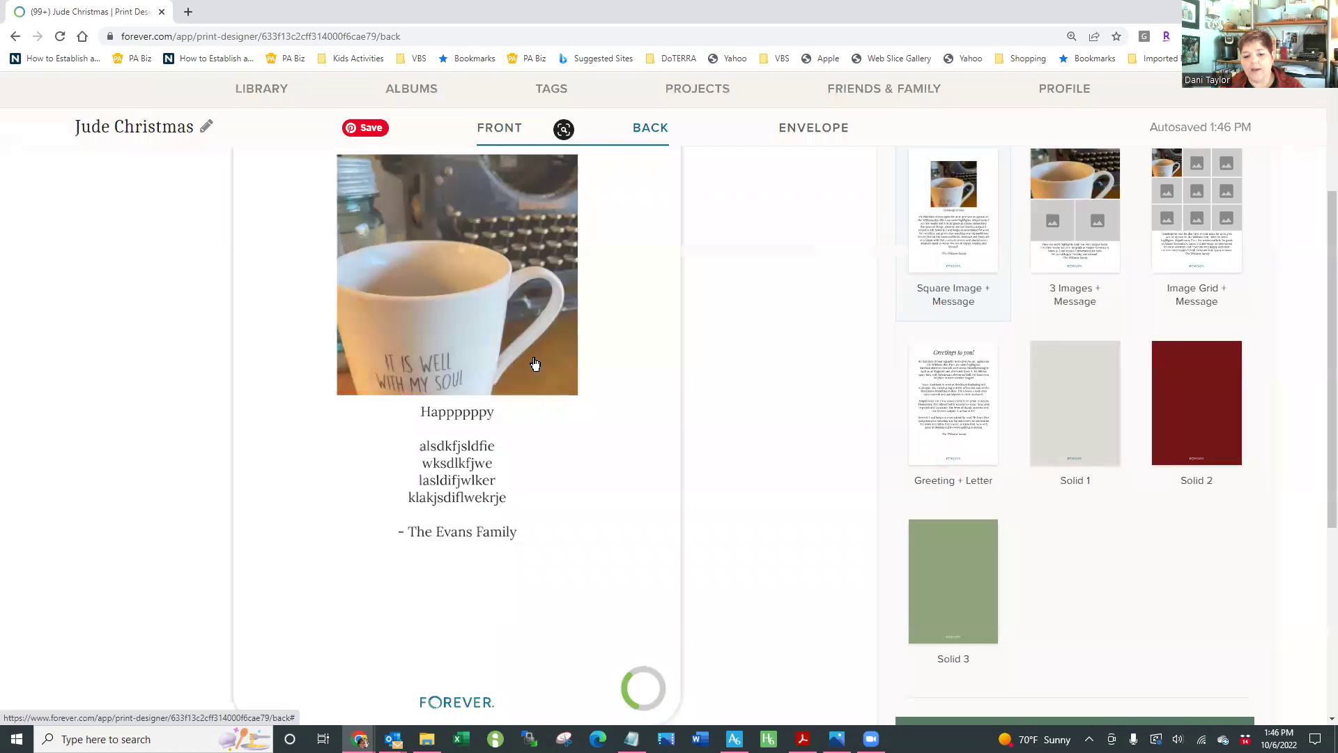
Enlarge the QR code twice and check its details to confirm the 2003 album link
click(698, 591)
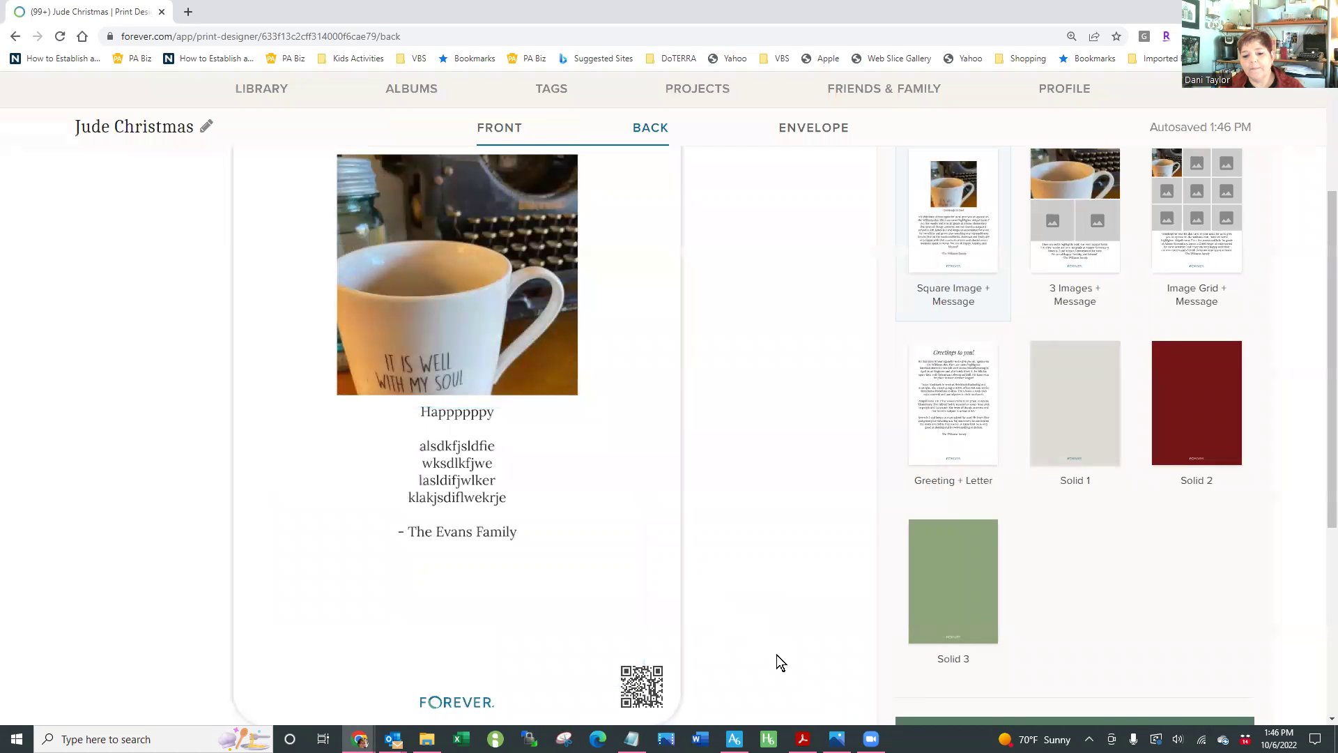
click(644, 694)
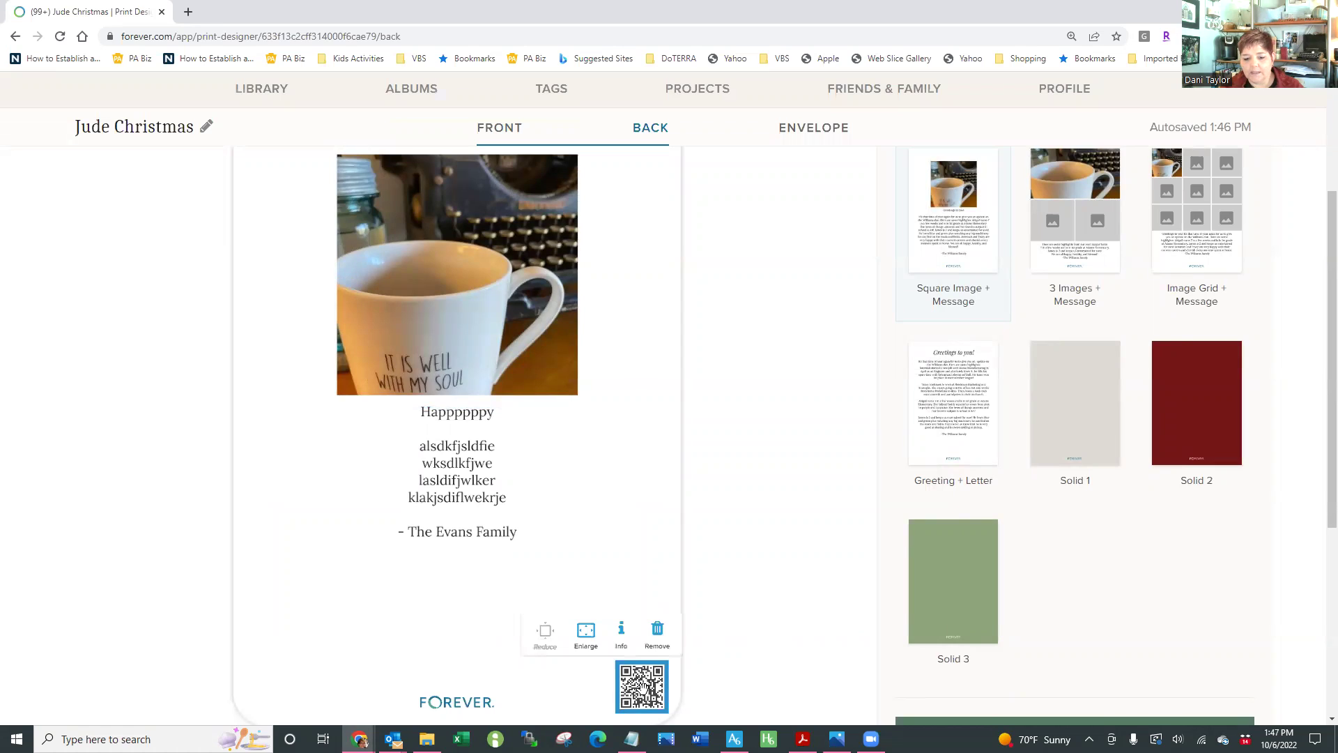
click(594, 637)
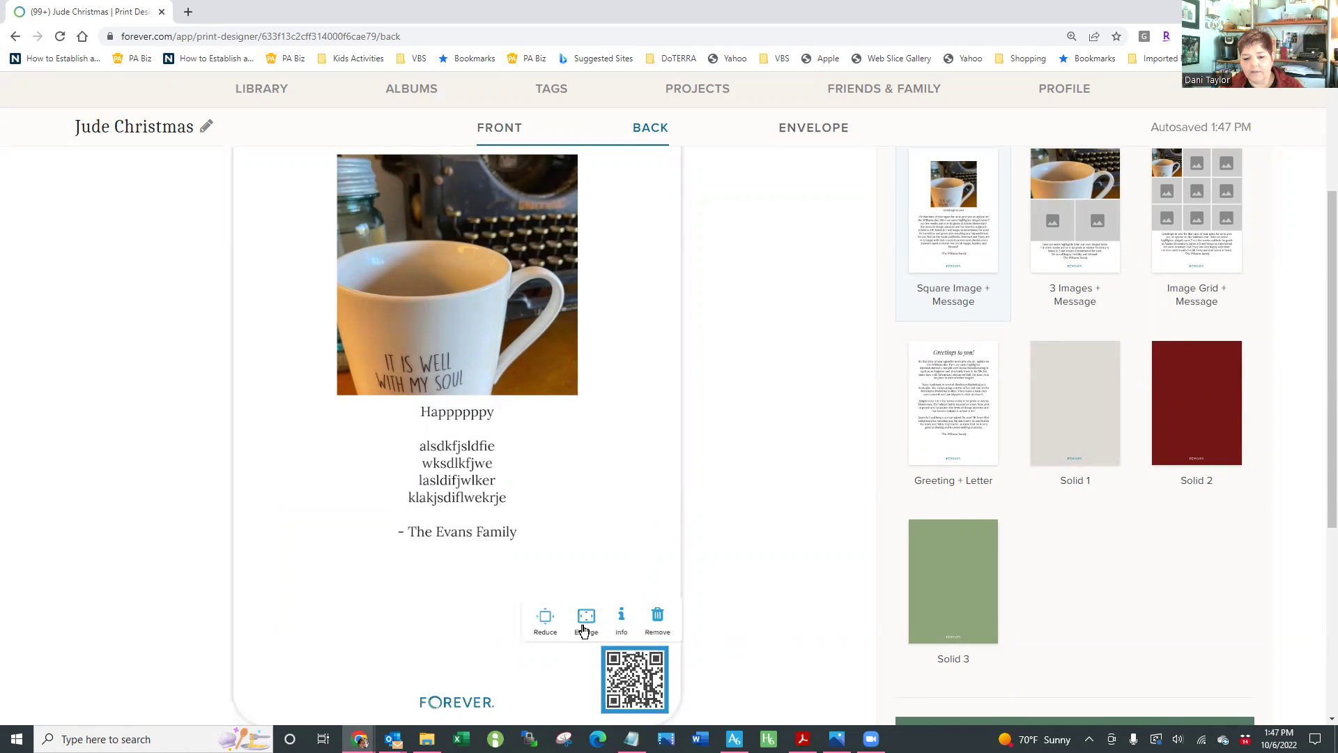
click(585, 619)
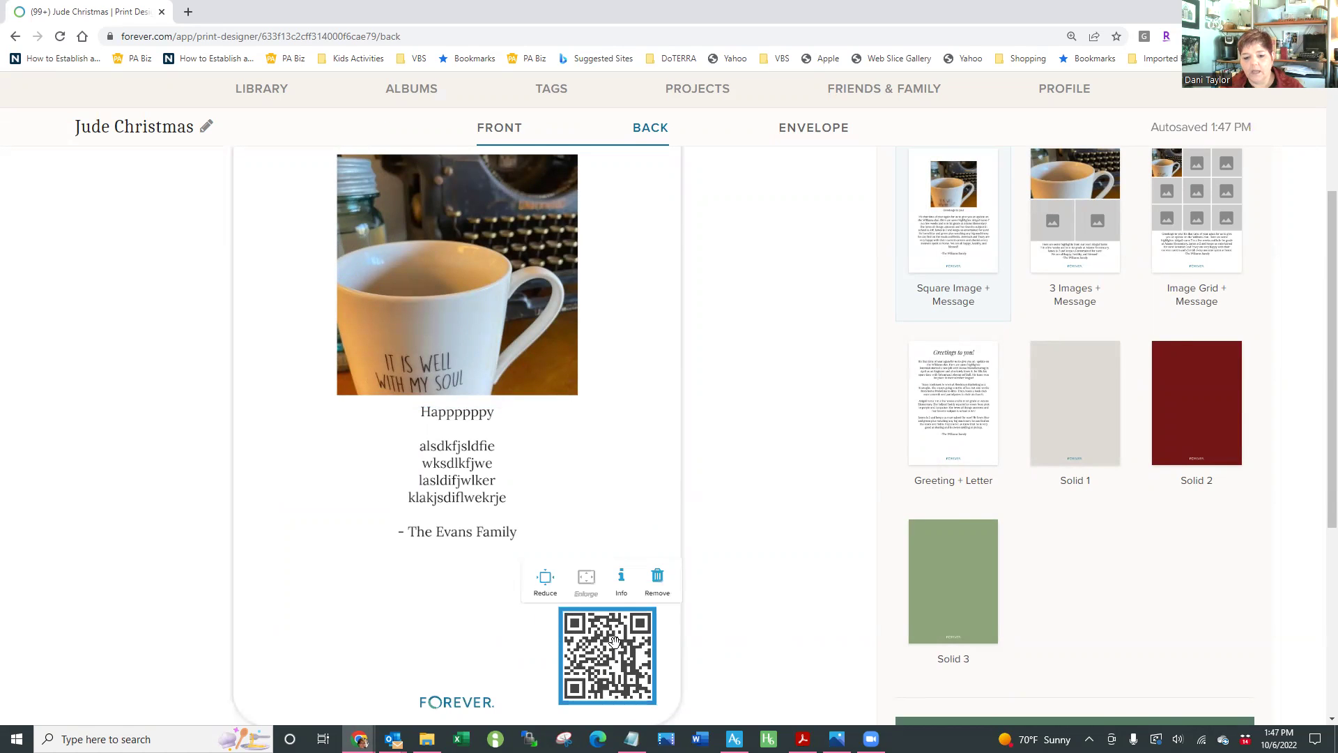
click(623, 580)
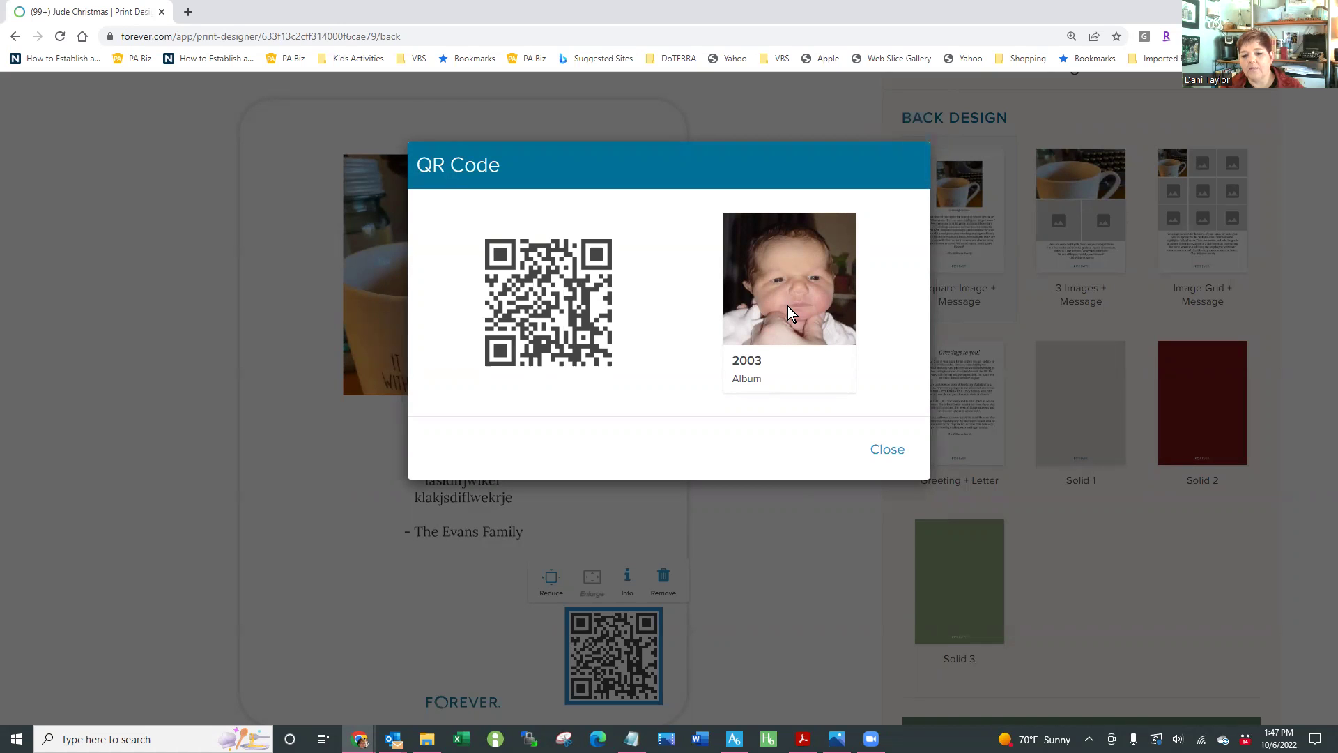
click(887, 450)
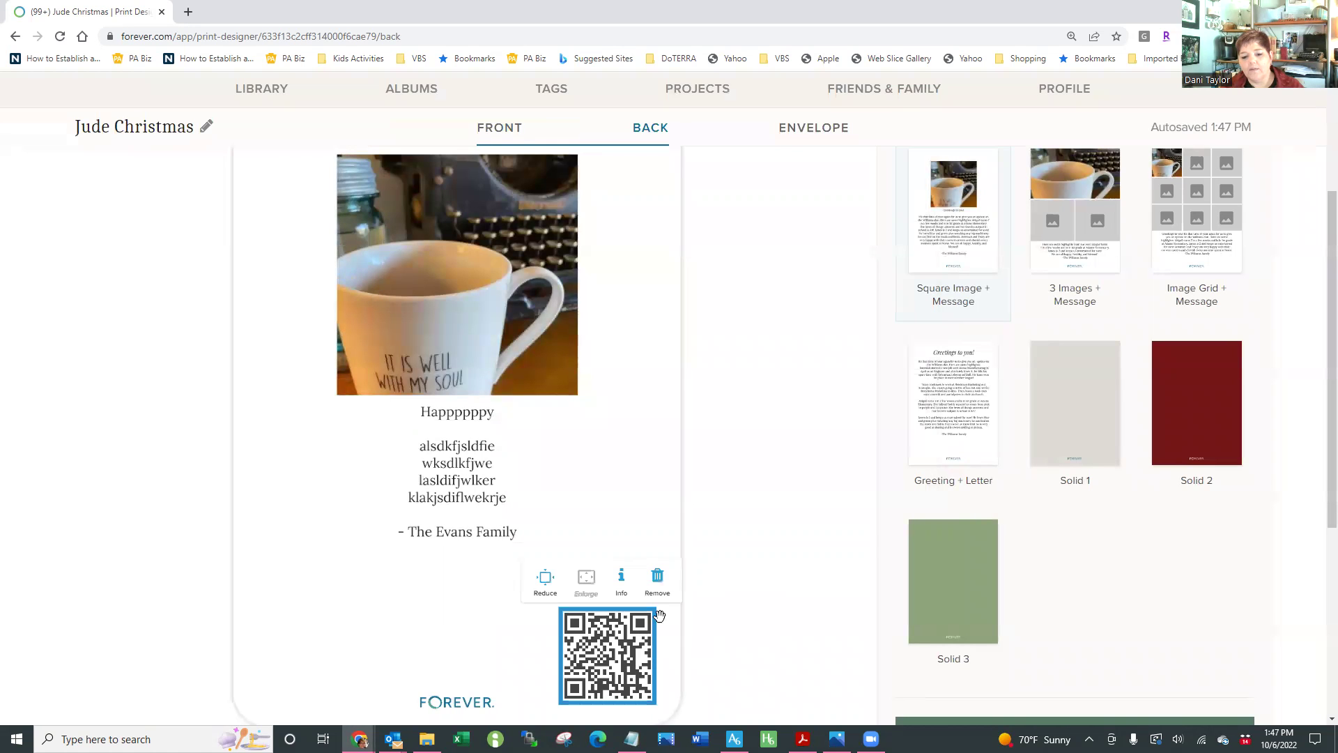
click(770, 546)
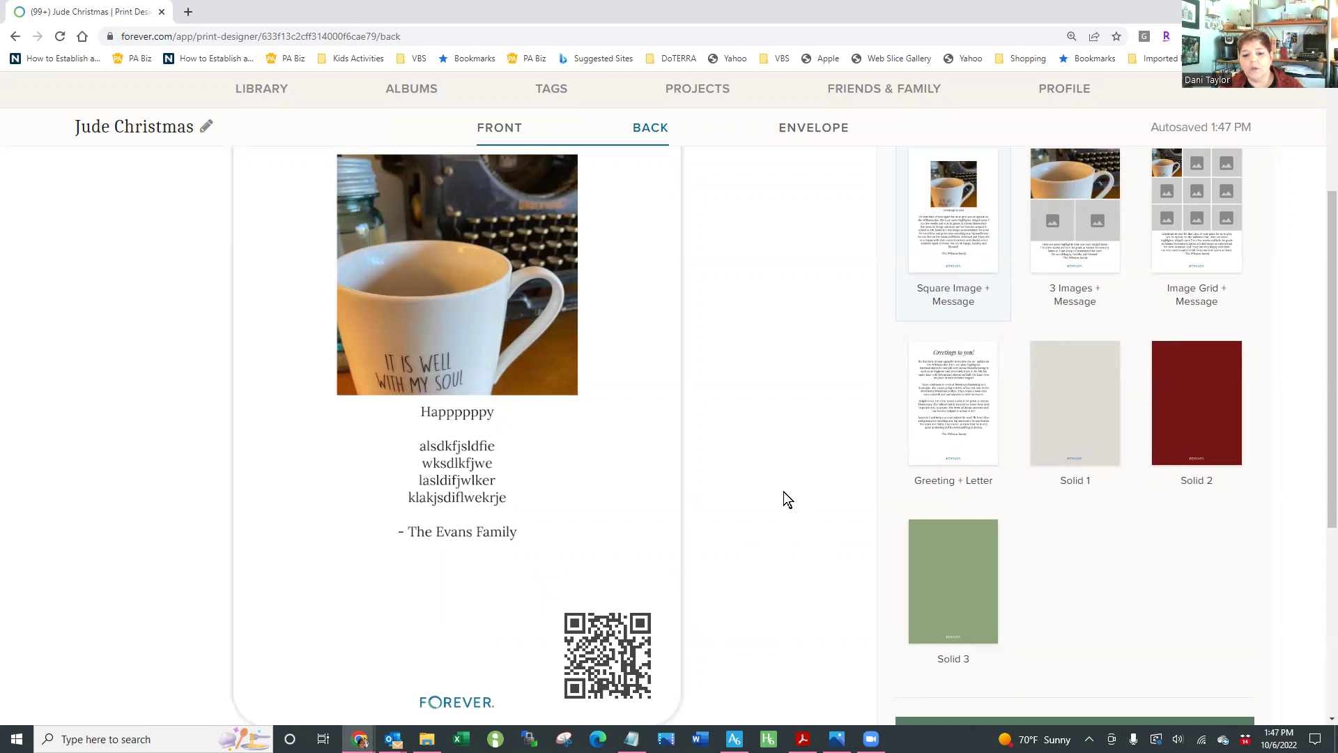
scroll(783, 492, up, 2)
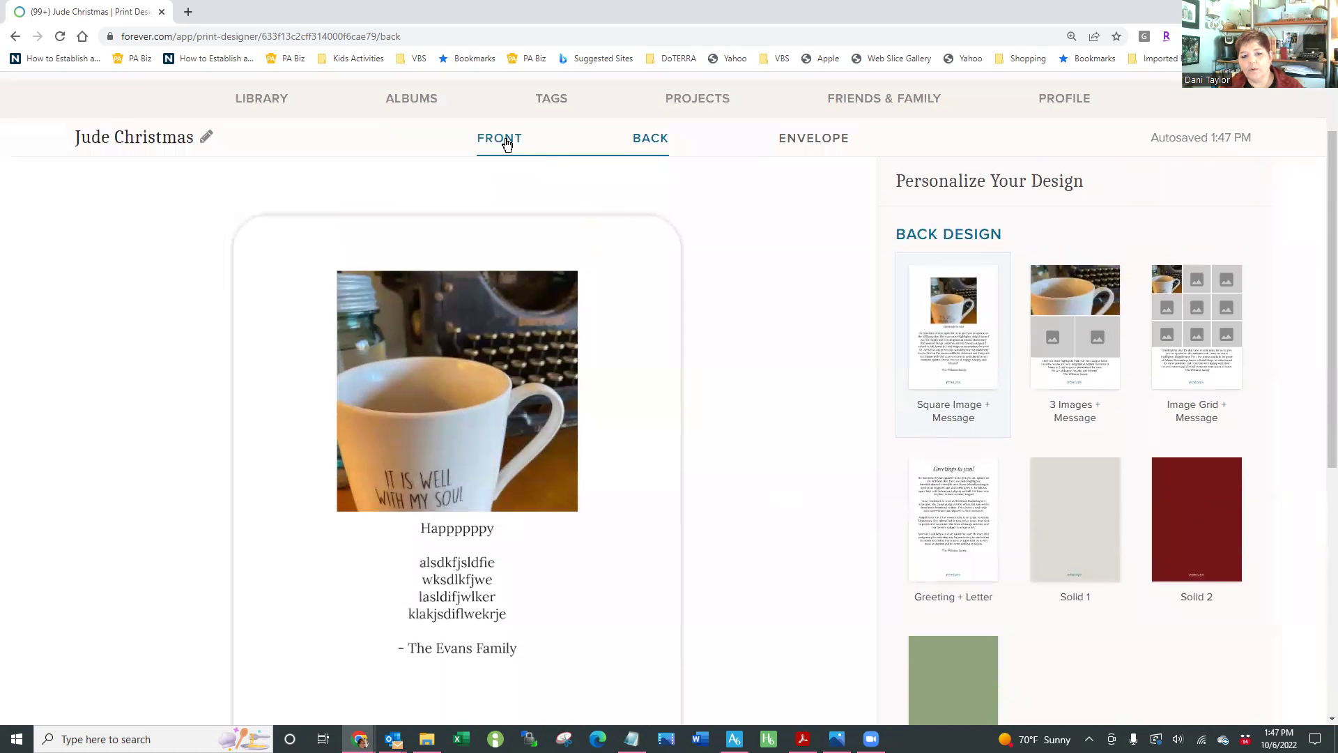
Switch the card back to the 3 Images + Message layout
click(506, 144)
click(649, 140)
click(1092, 341)
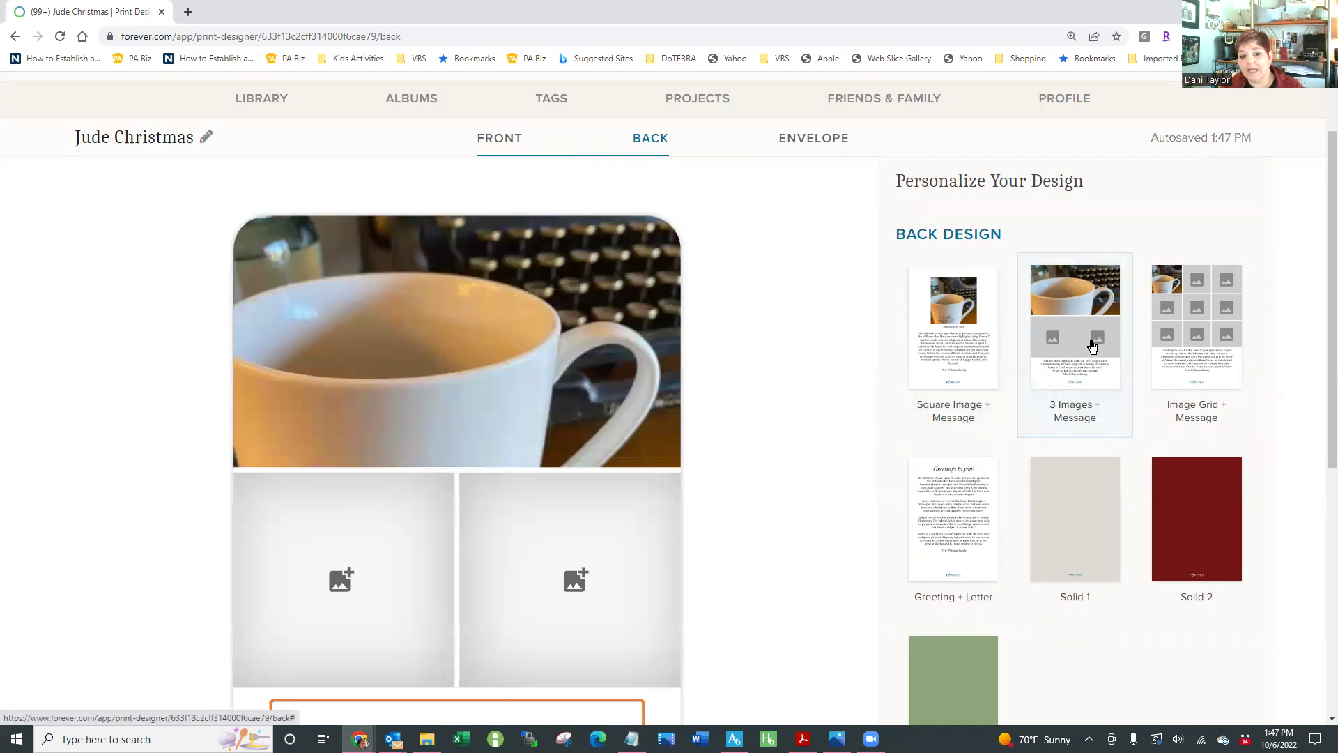
Move the mug photo to the bottom-right slot and start choosing a photo for the empty top slot
click(446, 370)
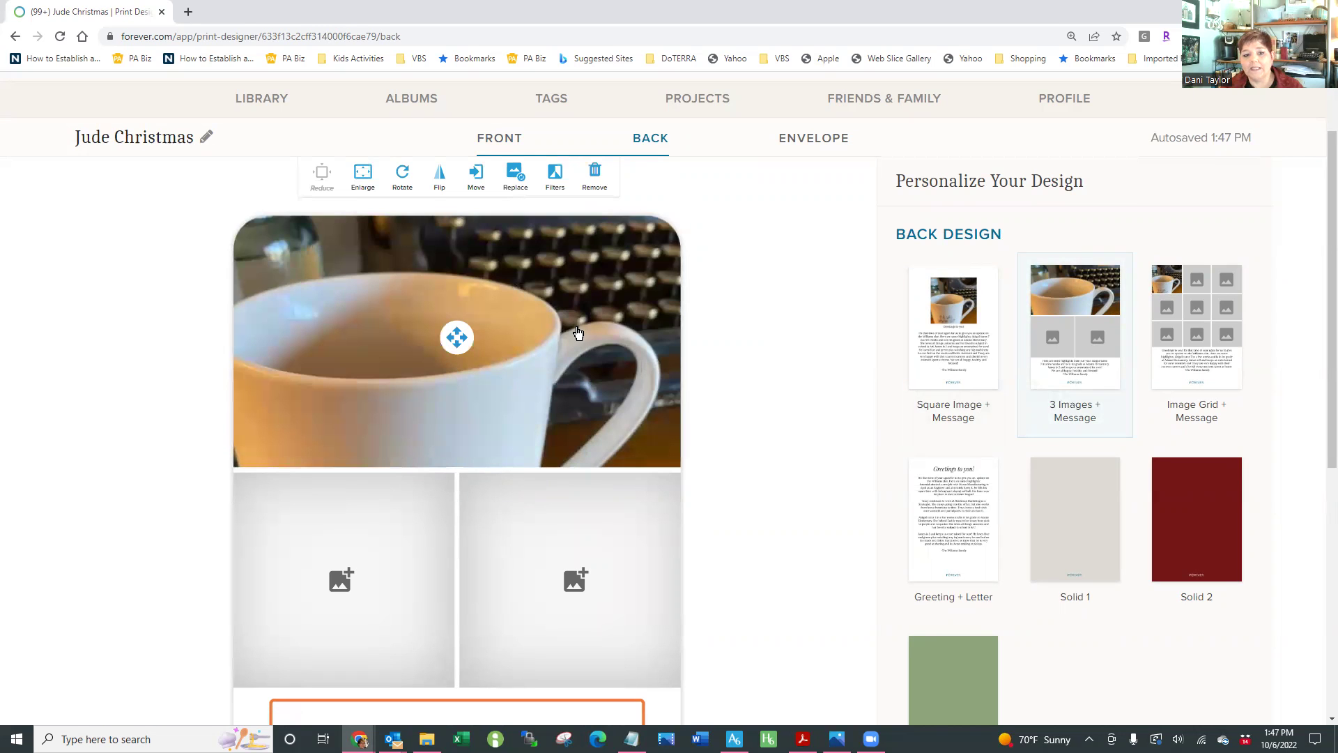
click(476, 178)
click(624, 596)
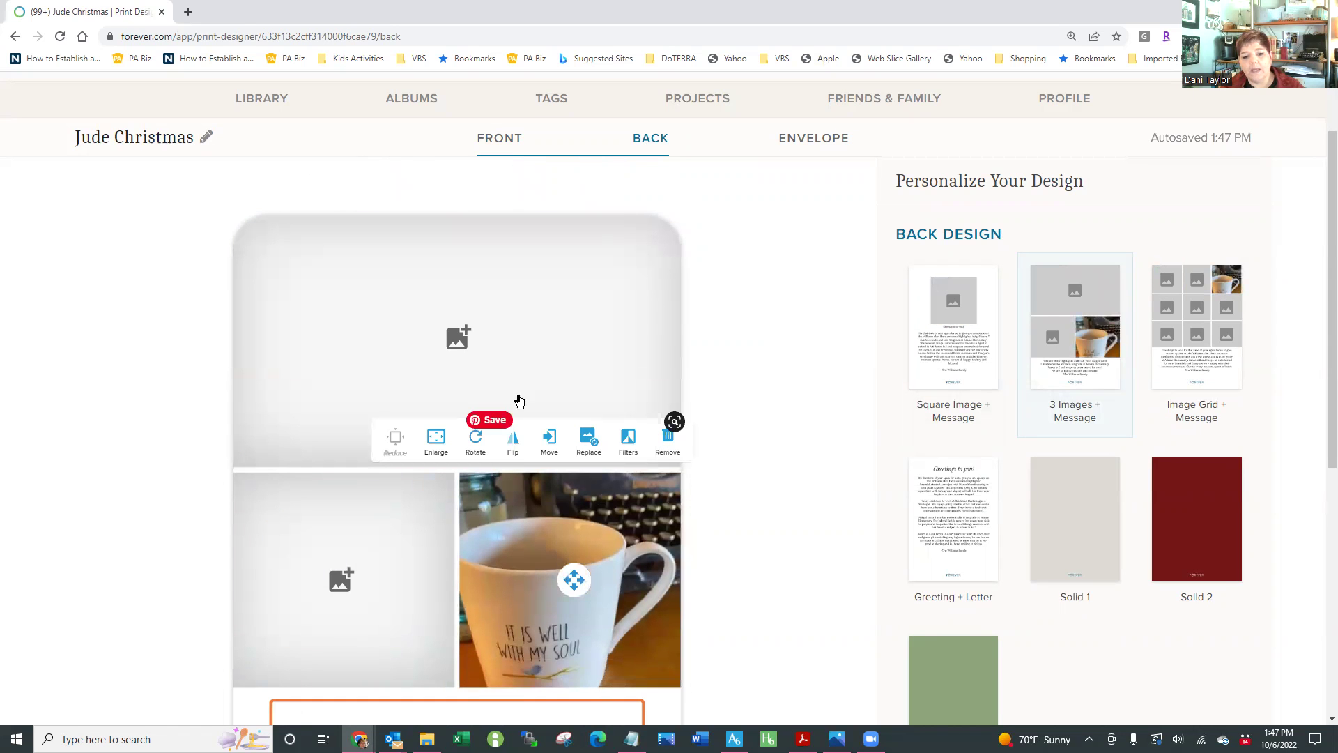
click(443, 323)
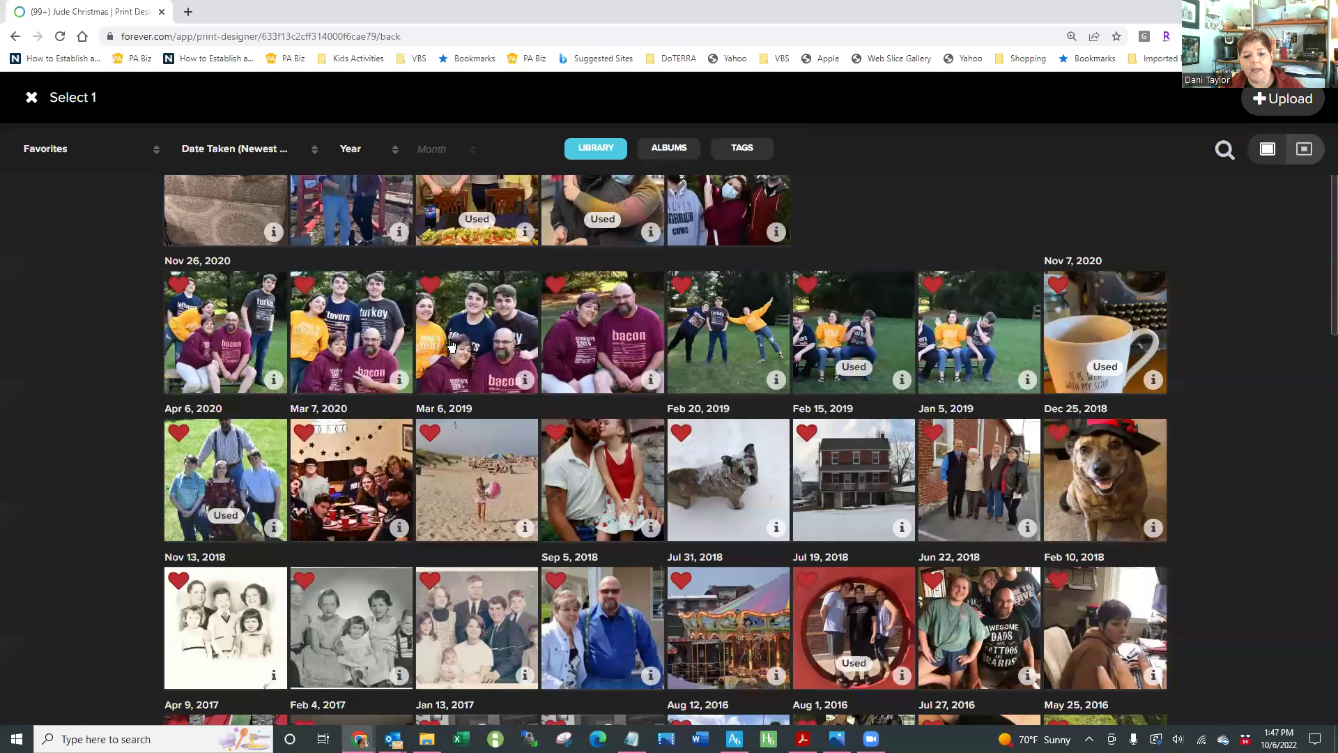
Put the Jan 13, 2017 family photo in the top slot and the man-and-girl photo bottom-left
click(507, 623)
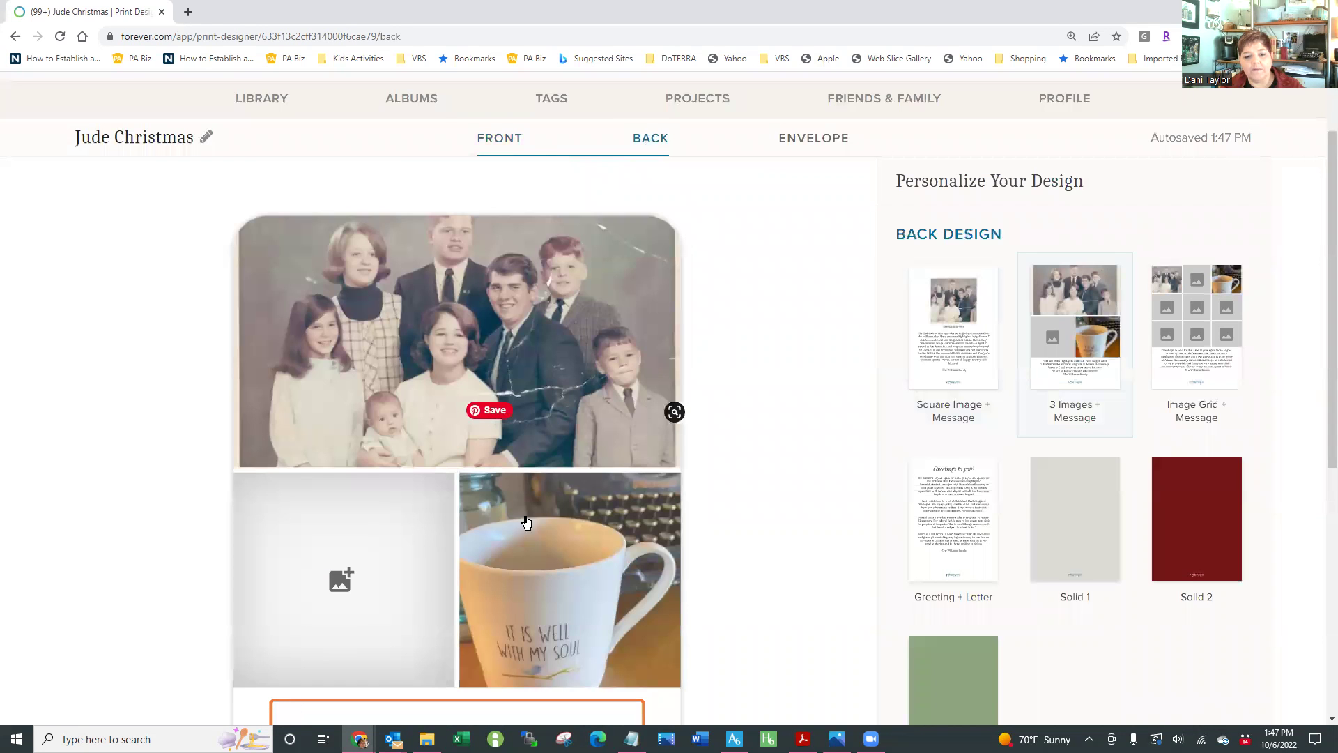
click(451, 354)
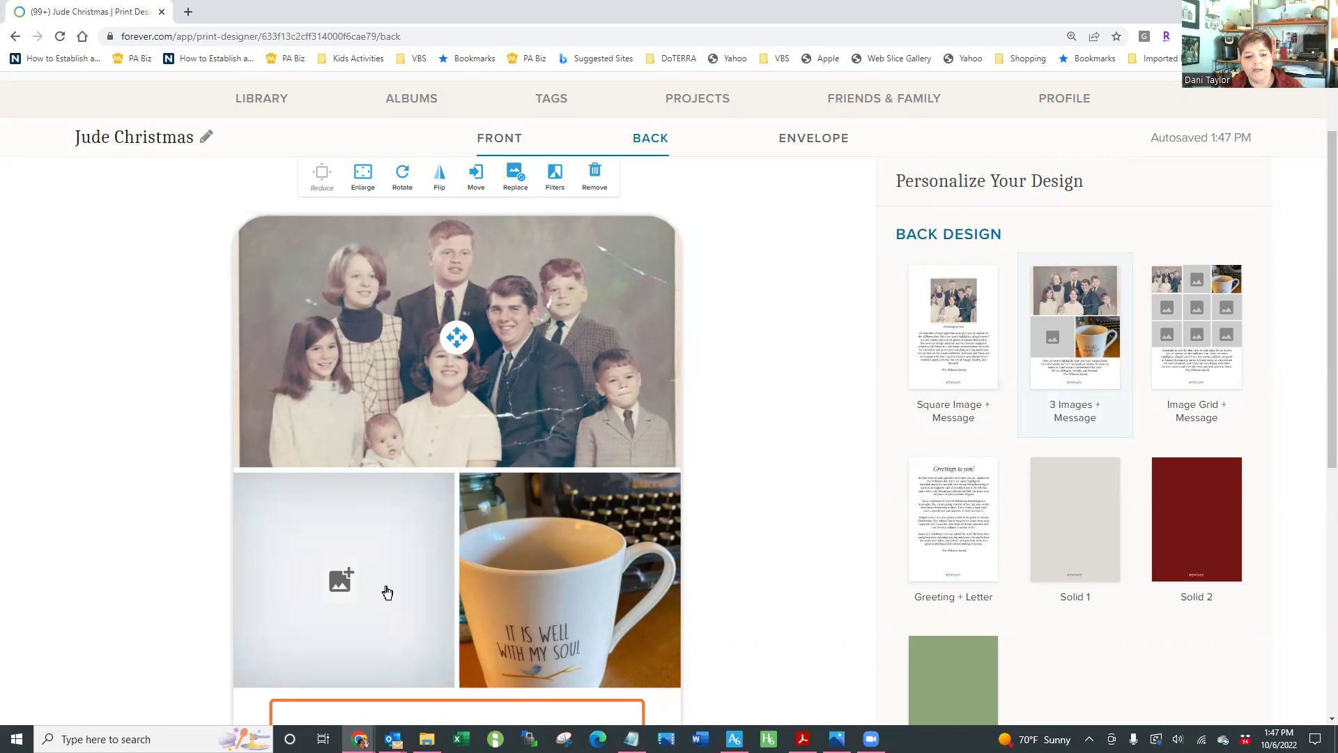
click(341, 580)
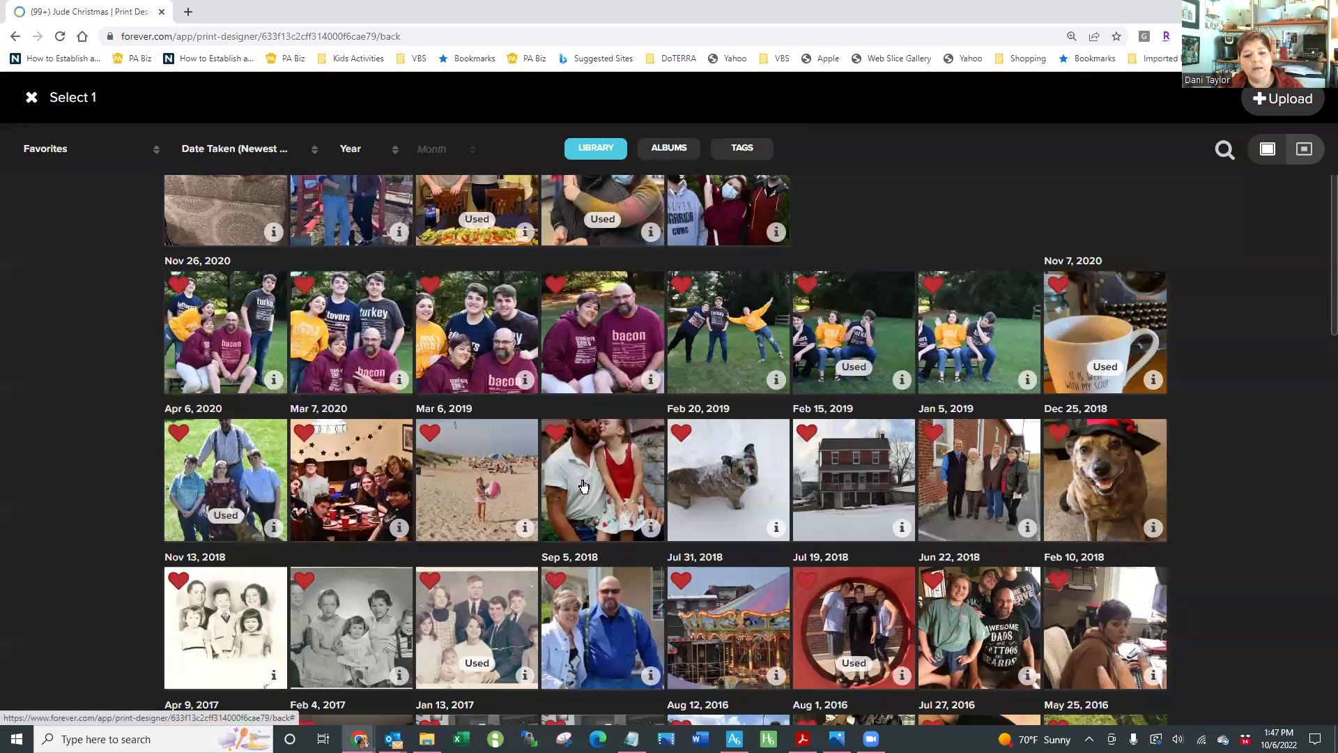
click(603, 481)
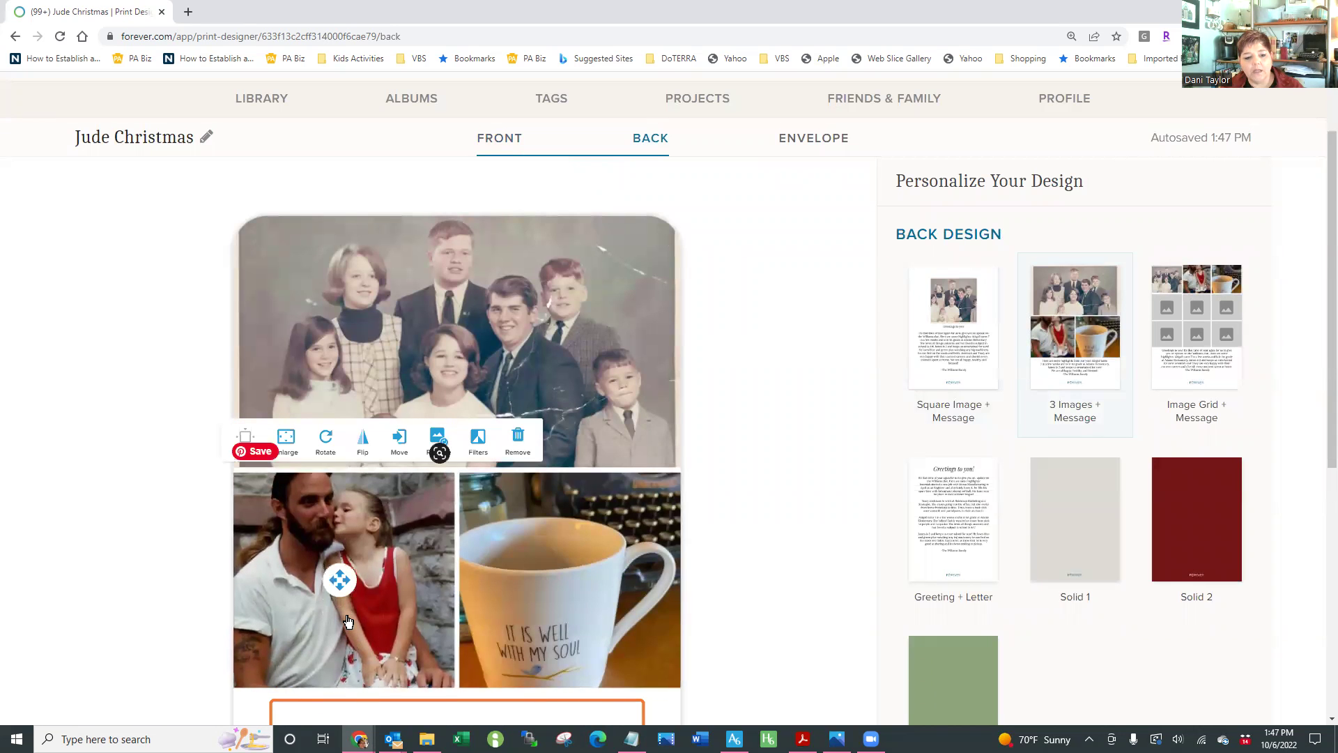
scroll(737, 613, down, 3)
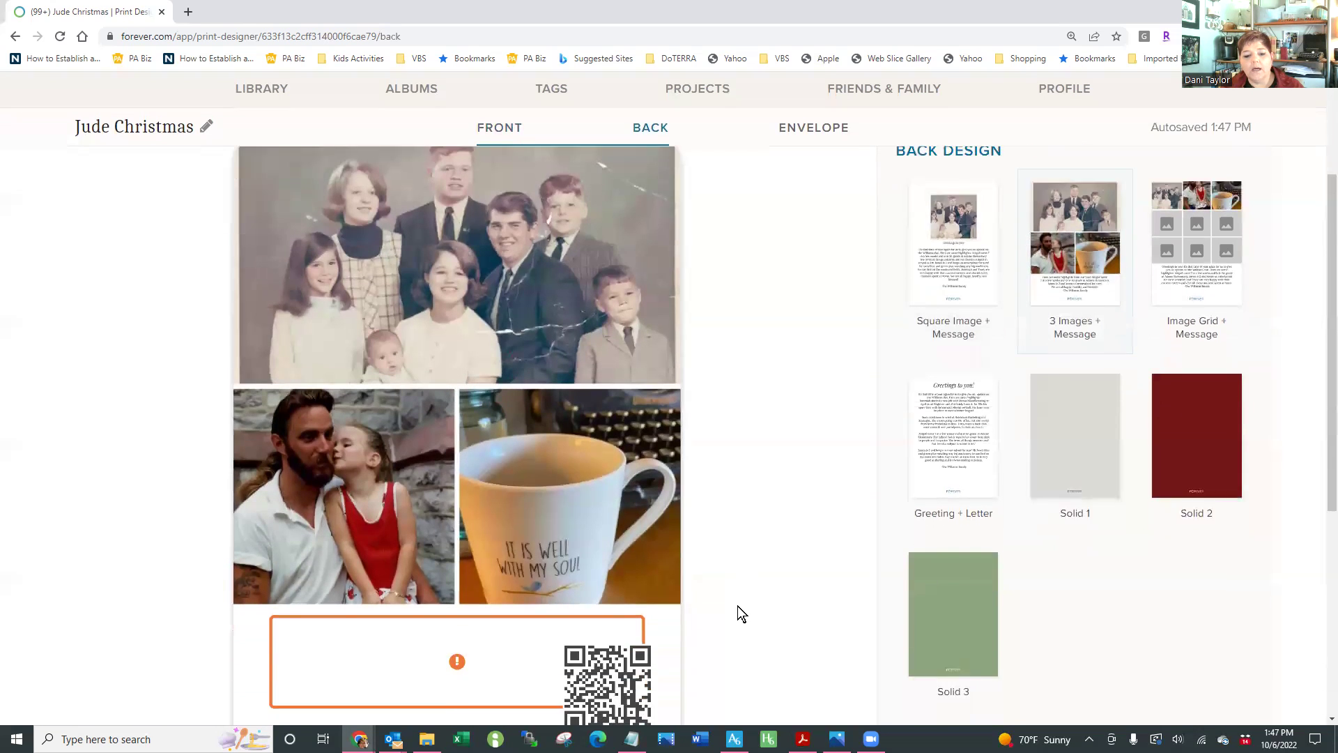
Delete the message's last two filler lines and the leftover blank lines, then save the message
click(485, 535)
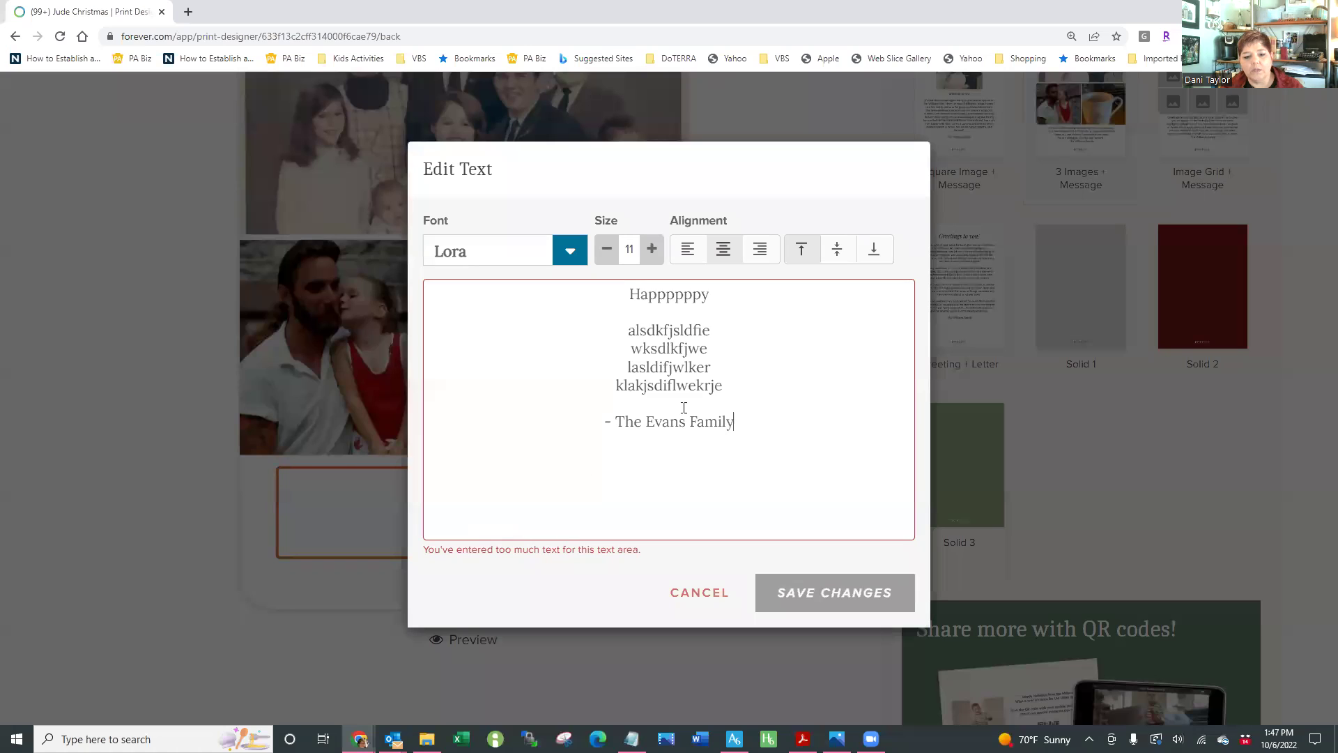
drag(729, 380, 617, 362)
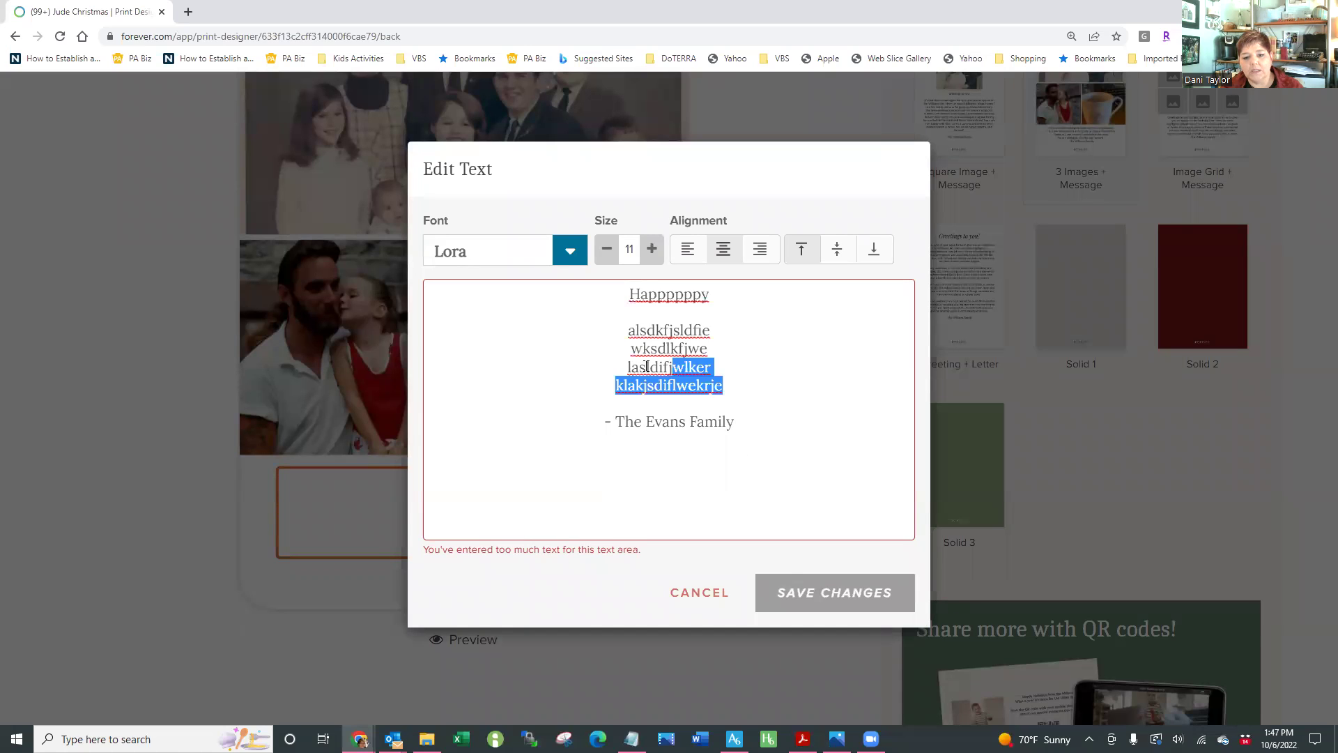
key(BackSpace)
key(Delete)
key(Delete)
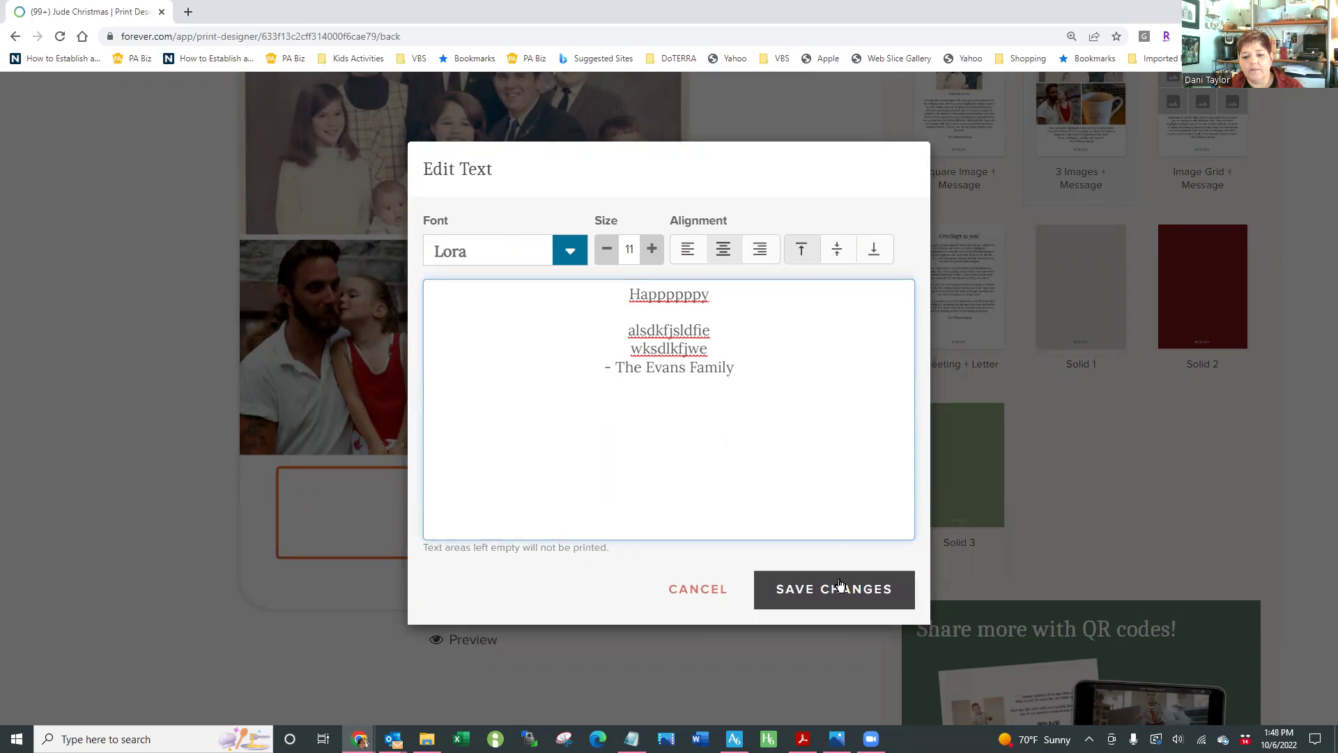
click(836, 596)
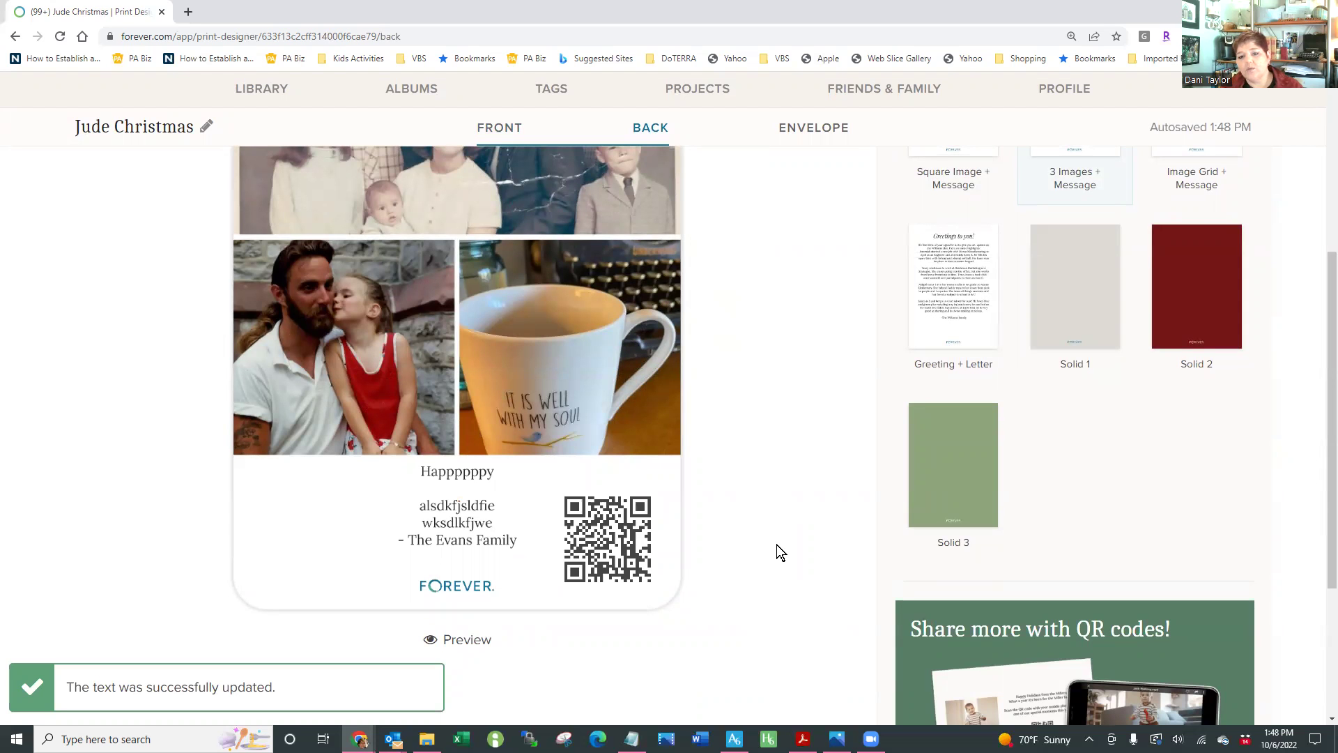
scroll(776, 552, up, 2)
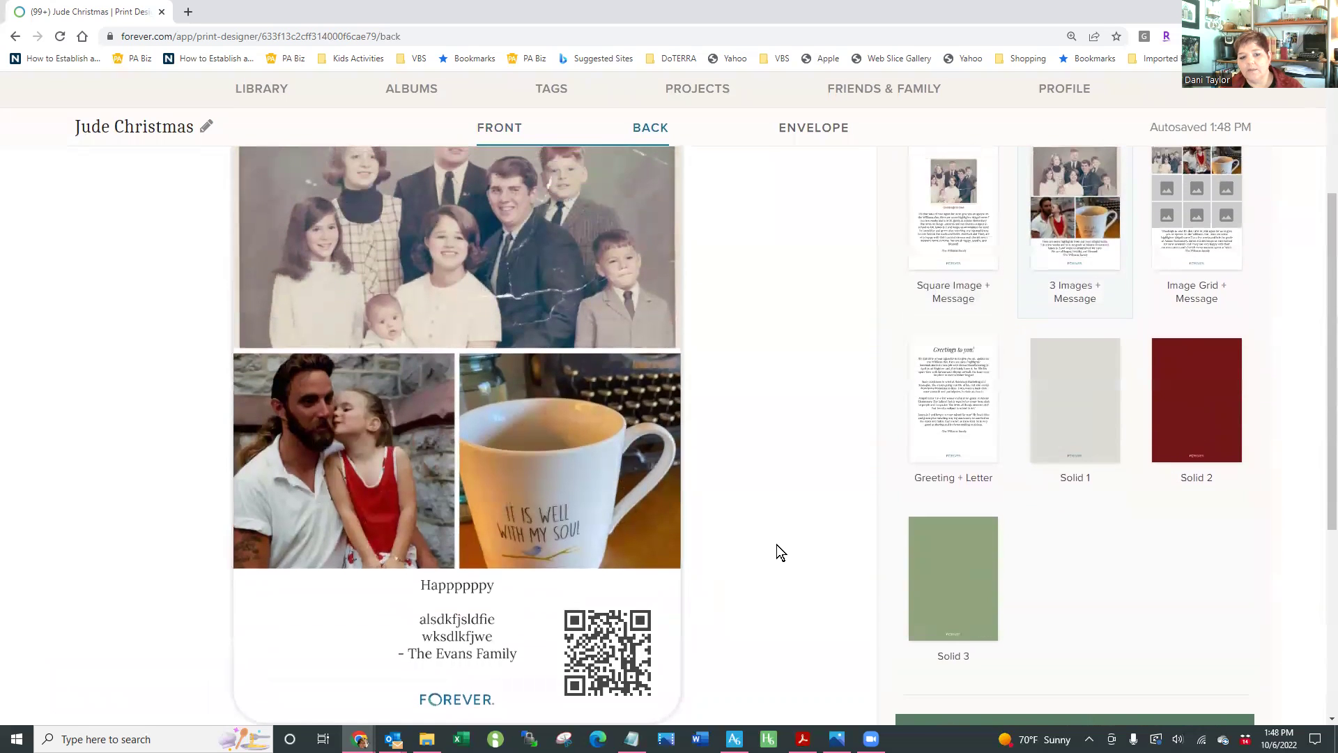
scroll(777, 545, up, 1)
scroll(776, 545, up, 2)
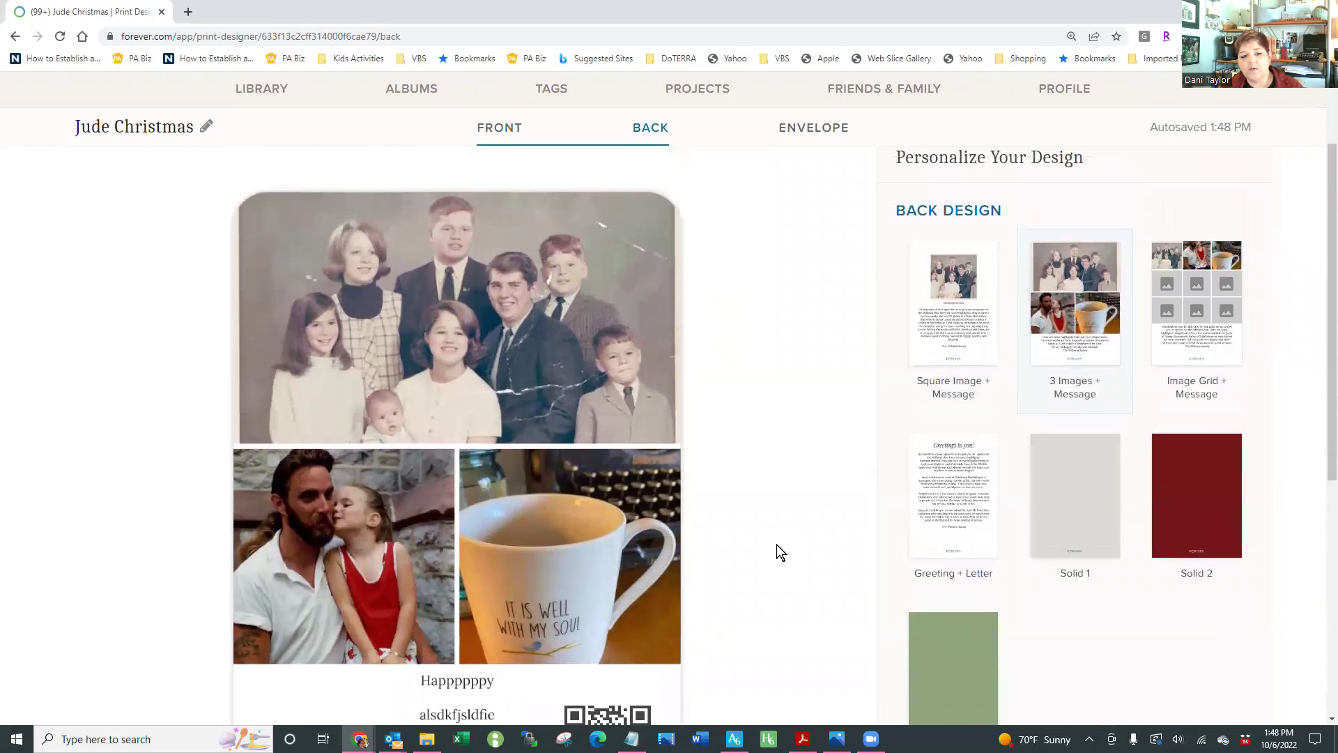
click(488, 352)
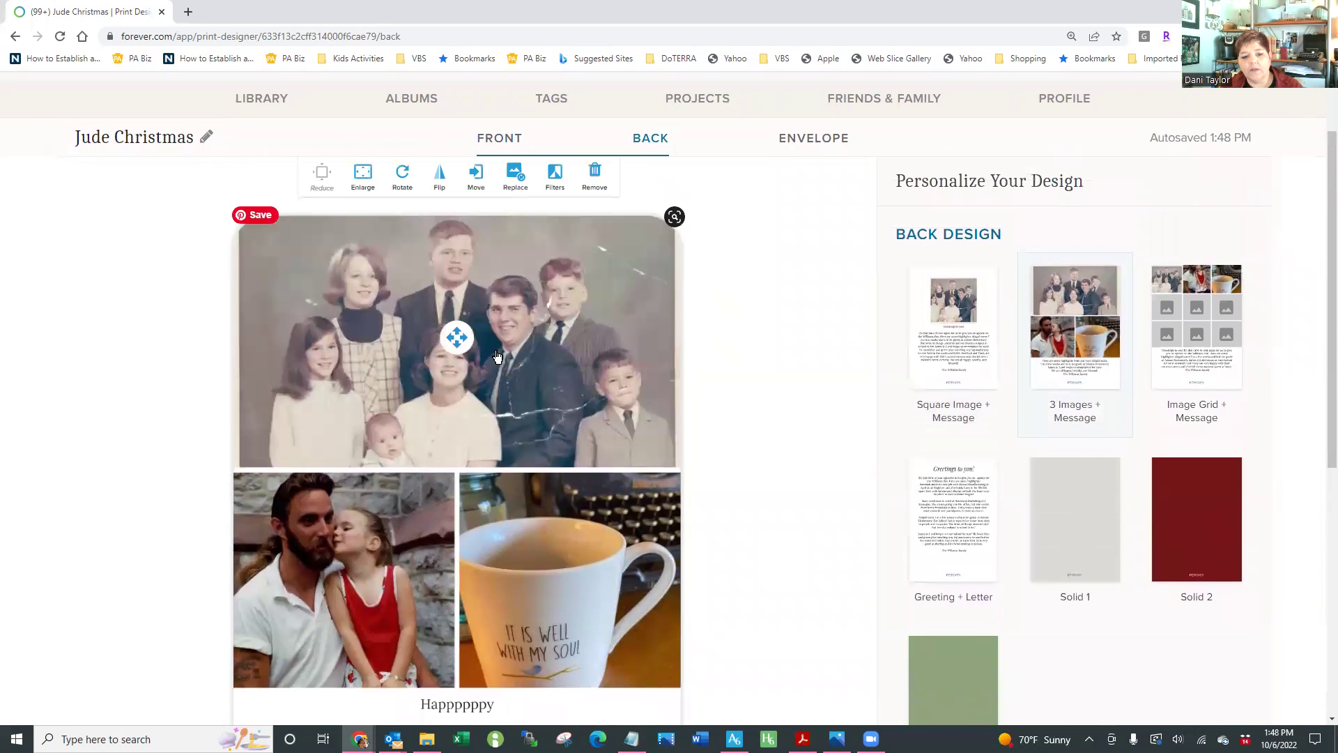
click(370, 182)
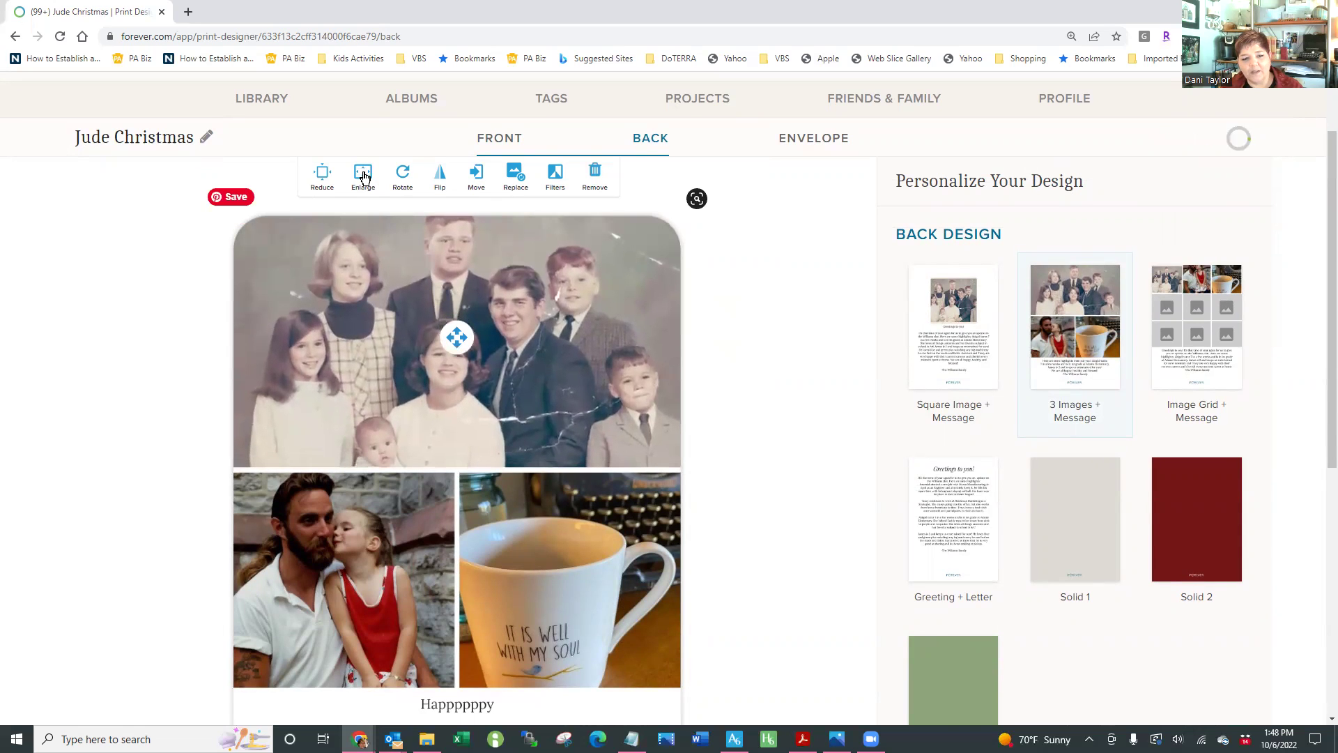
click(322, 178)
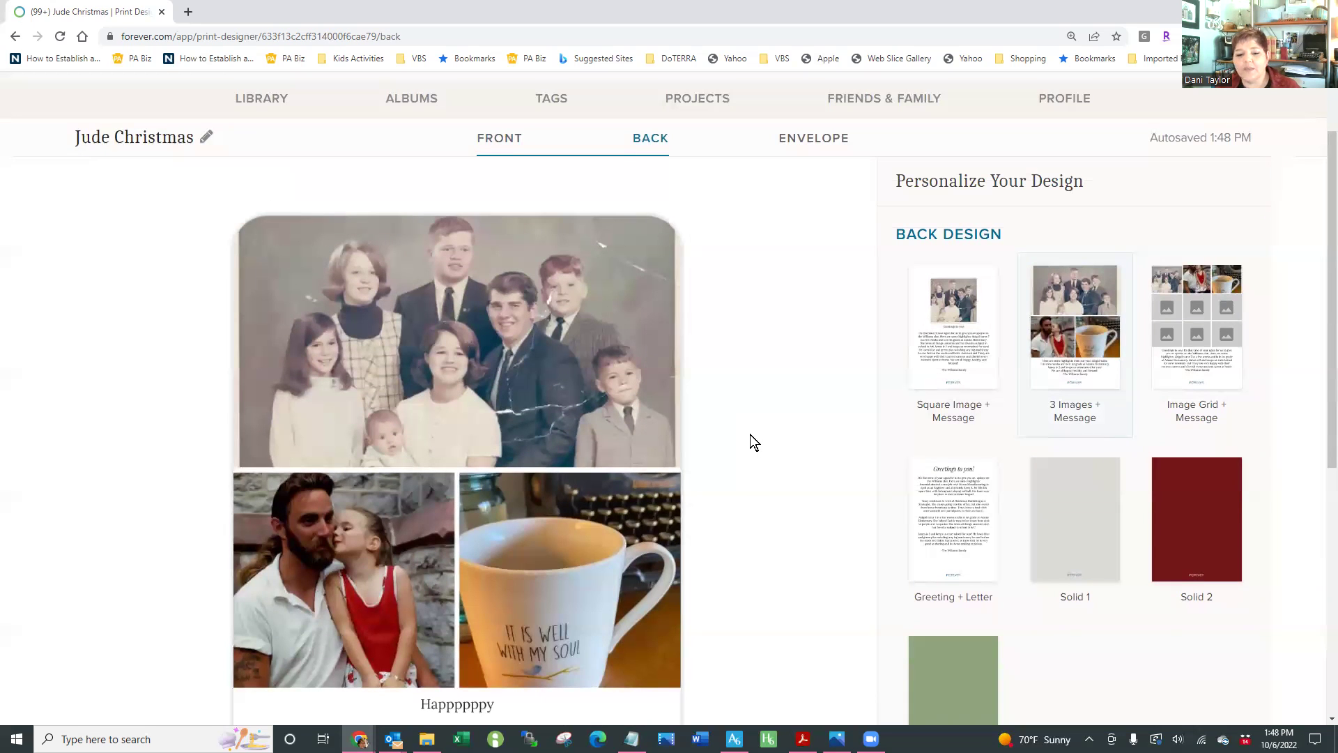
scroll(758, 475, down, 2)
scroll(758, 475, down, 2)
scroll(758, 476, up, 3)
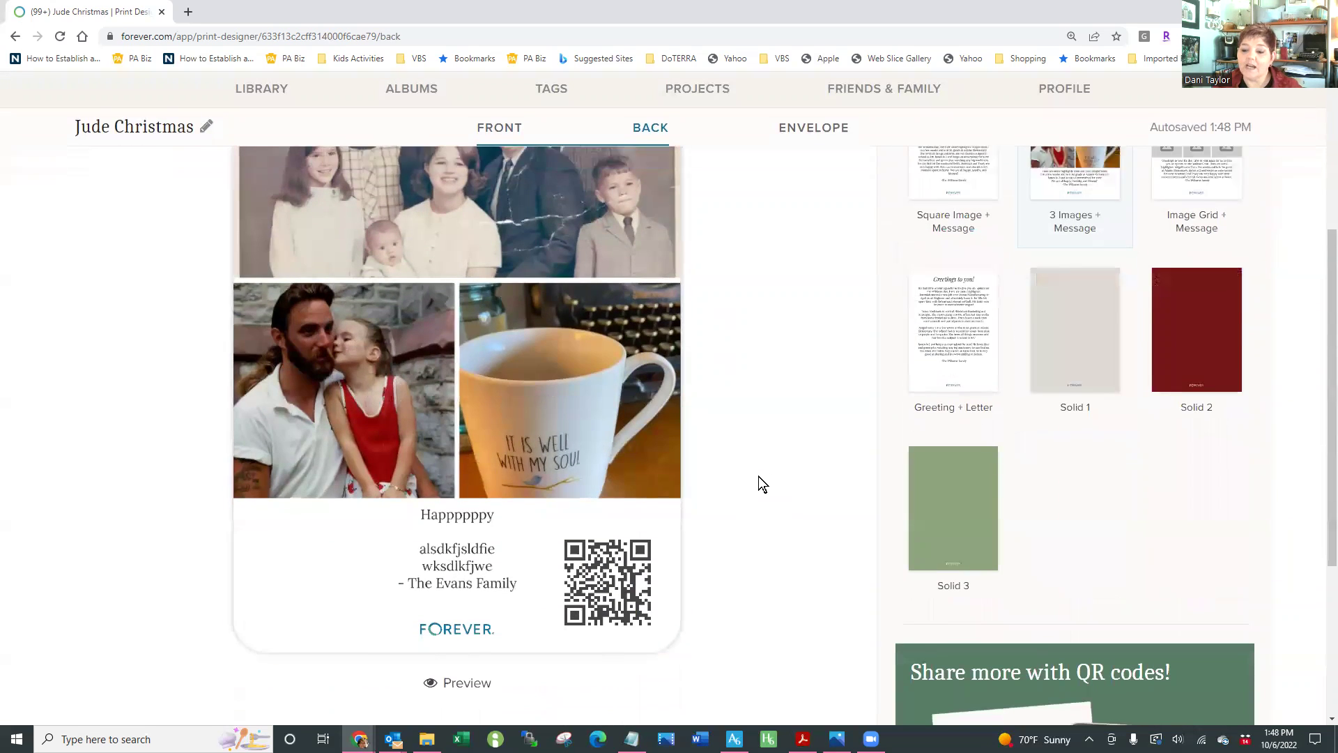
scroll(760, 474, up, 4)
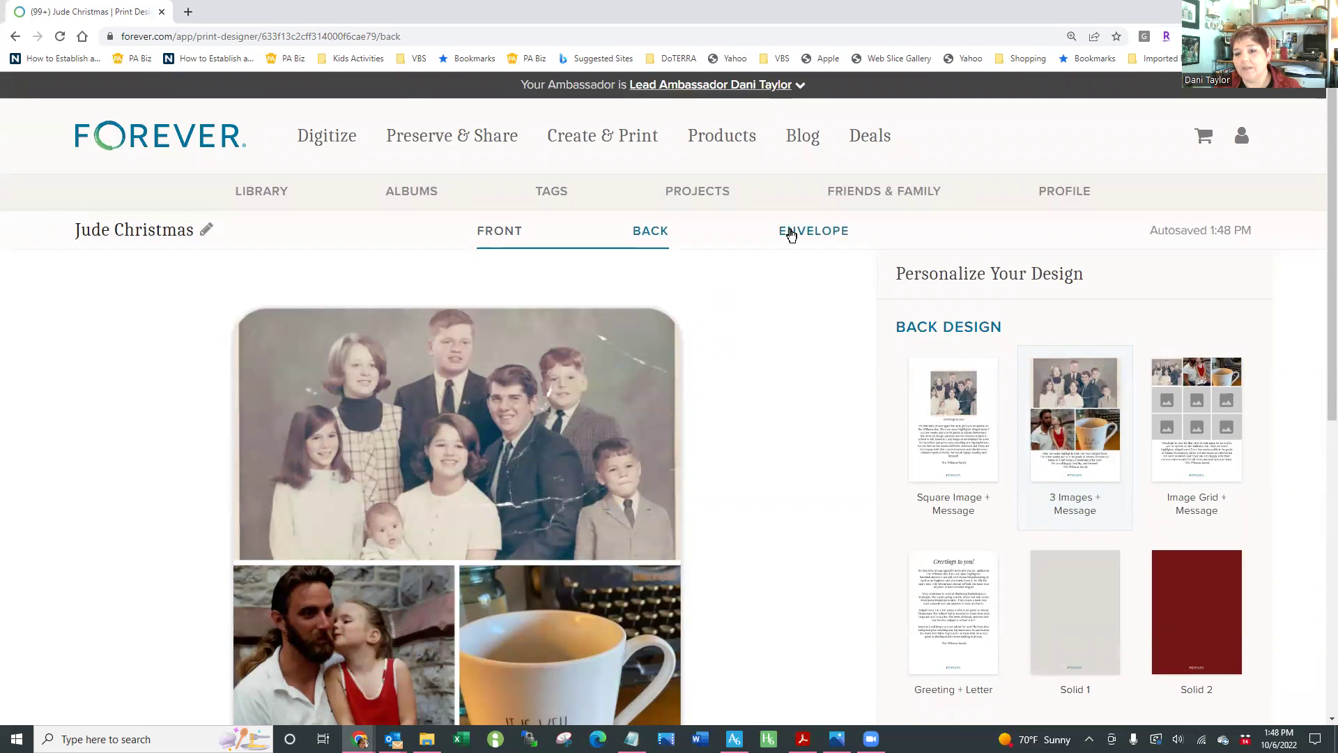
click(791, 234)
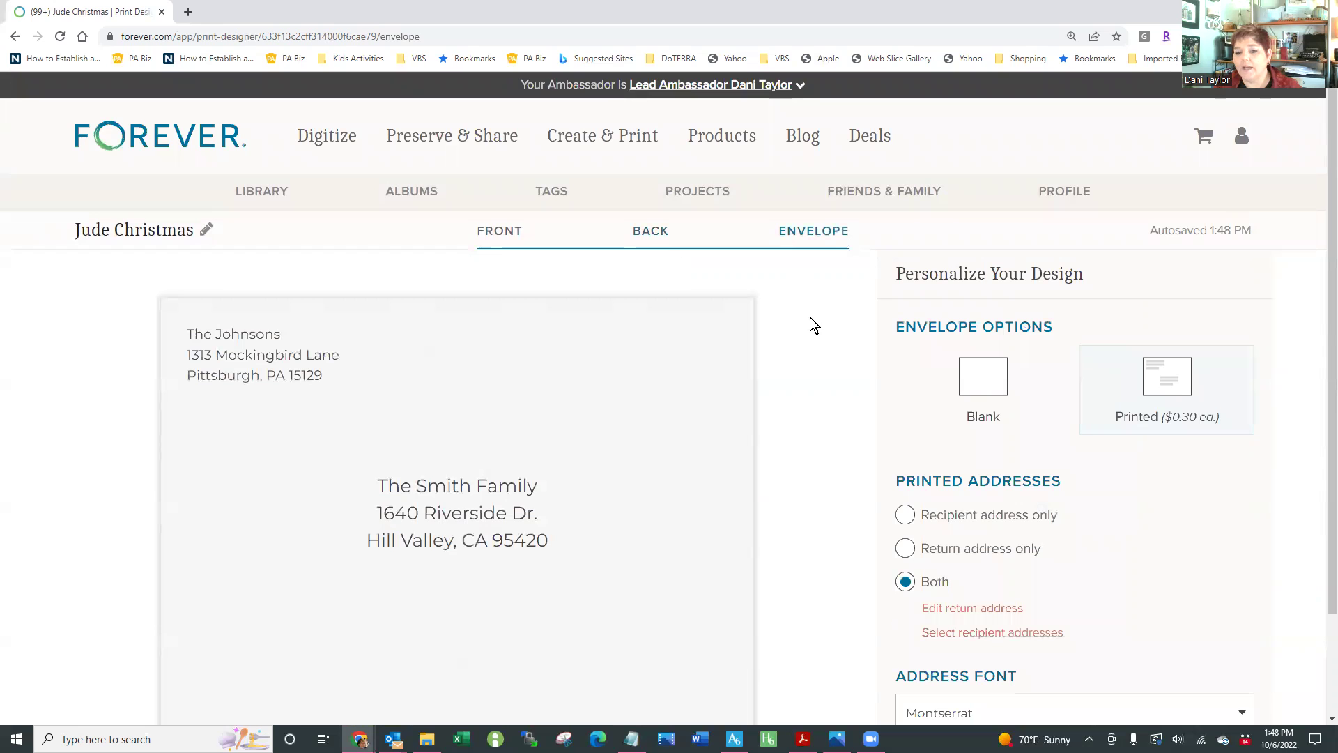
click(656, 240)
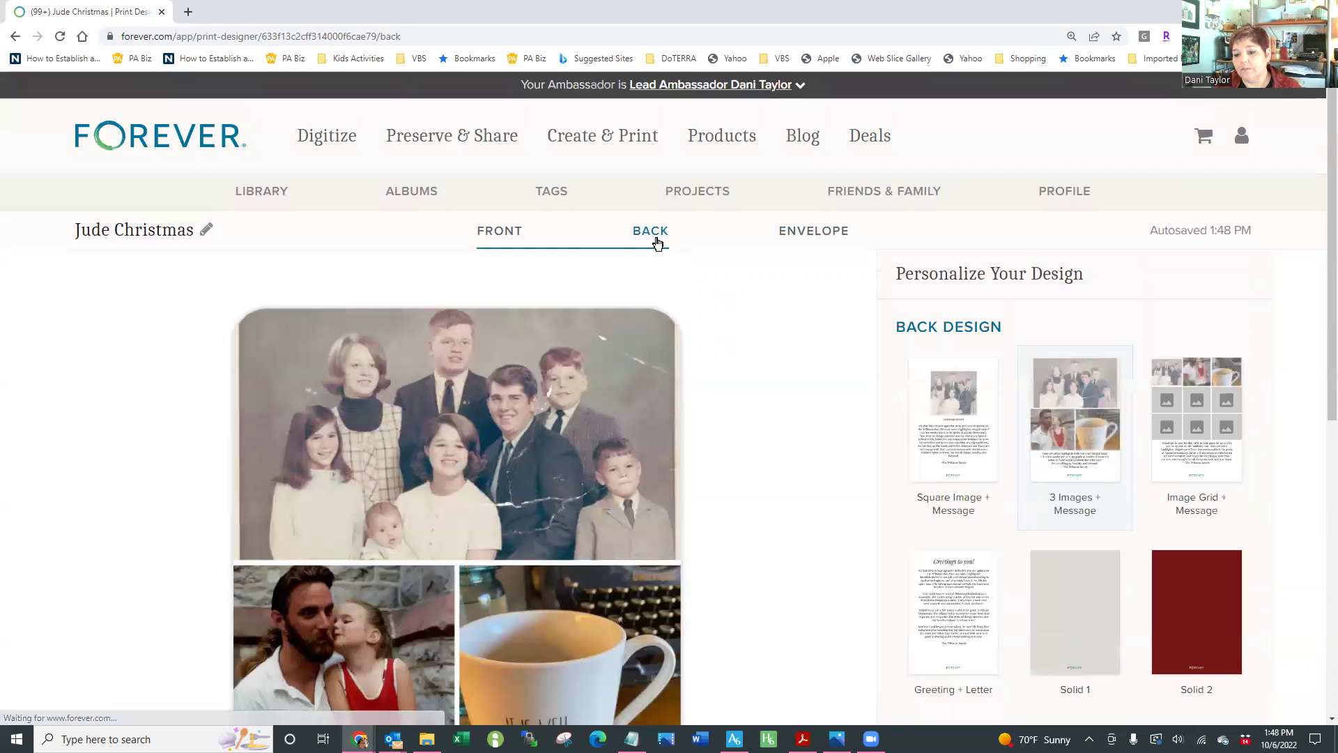
scroll(1154, 574, down, 6)
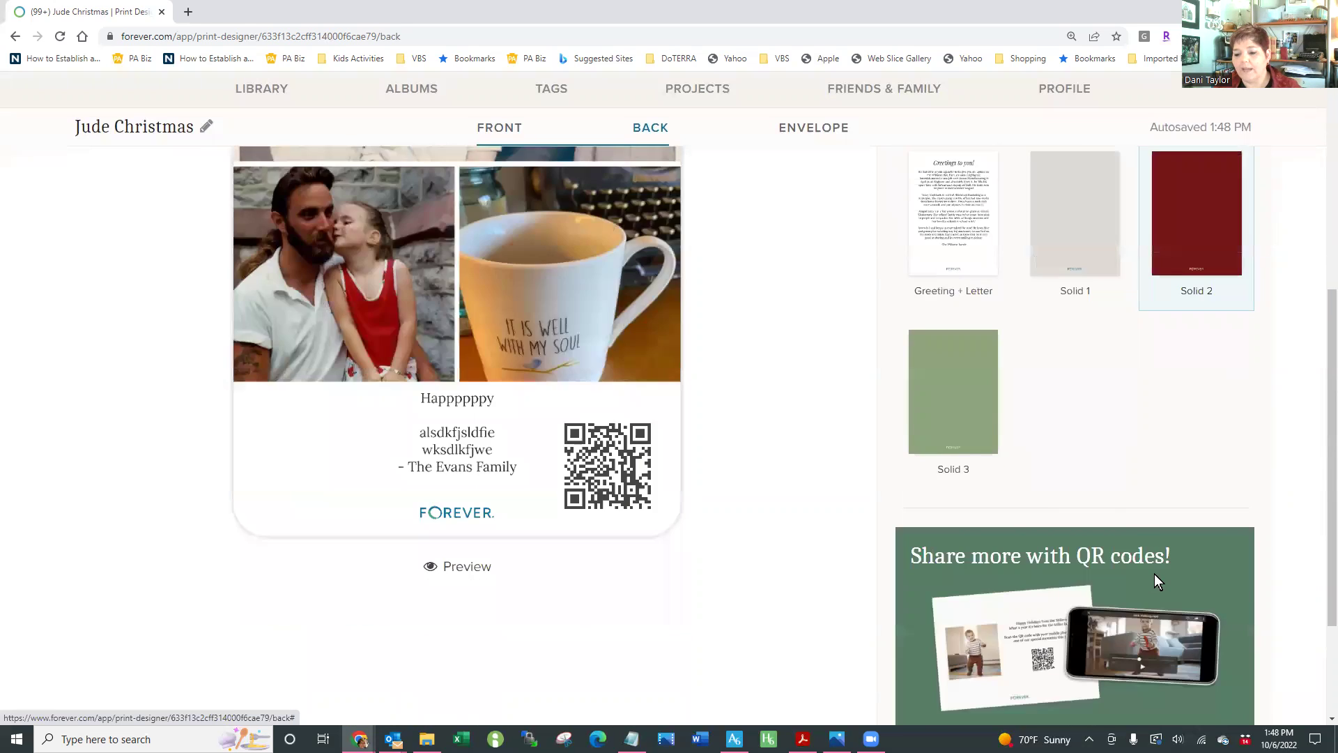
scroll(1154, 574, down, 2)
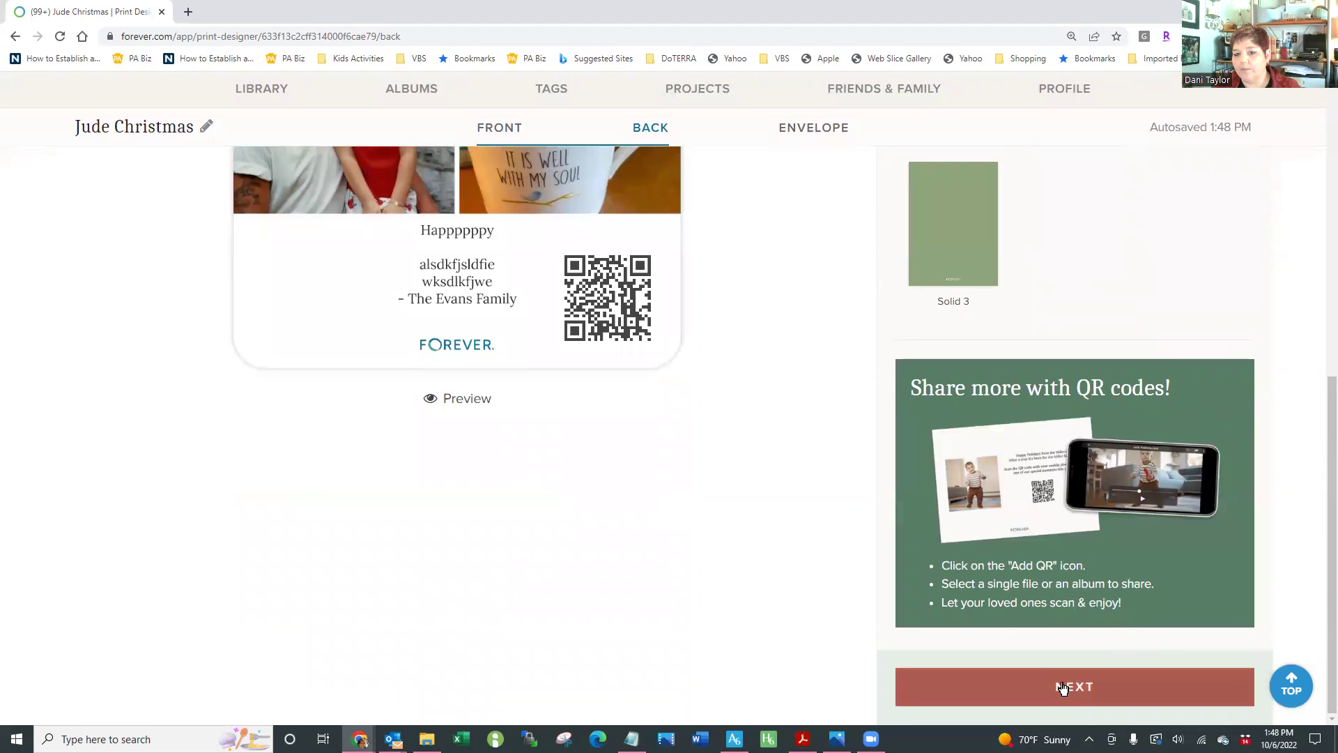
click(802, 136)
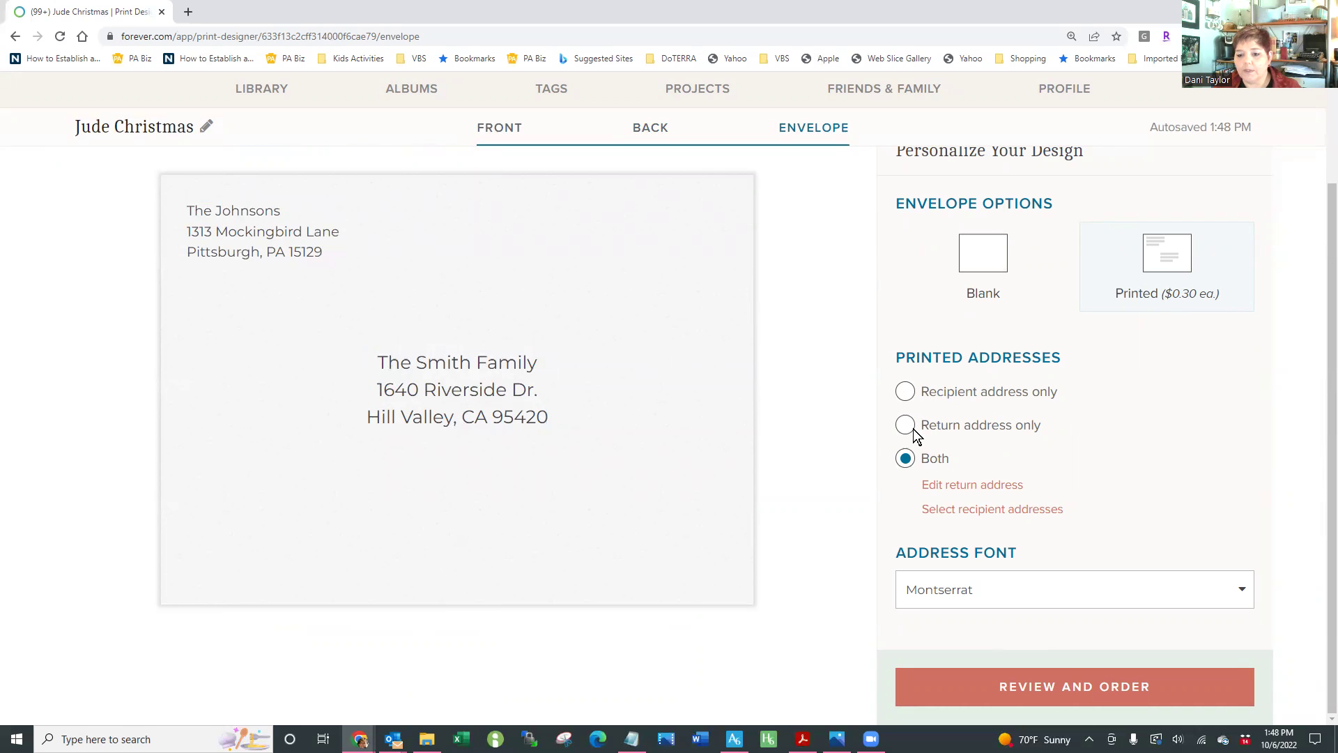
Enter the family's name and the household members' names as the envelope's return address
click(937, 490)
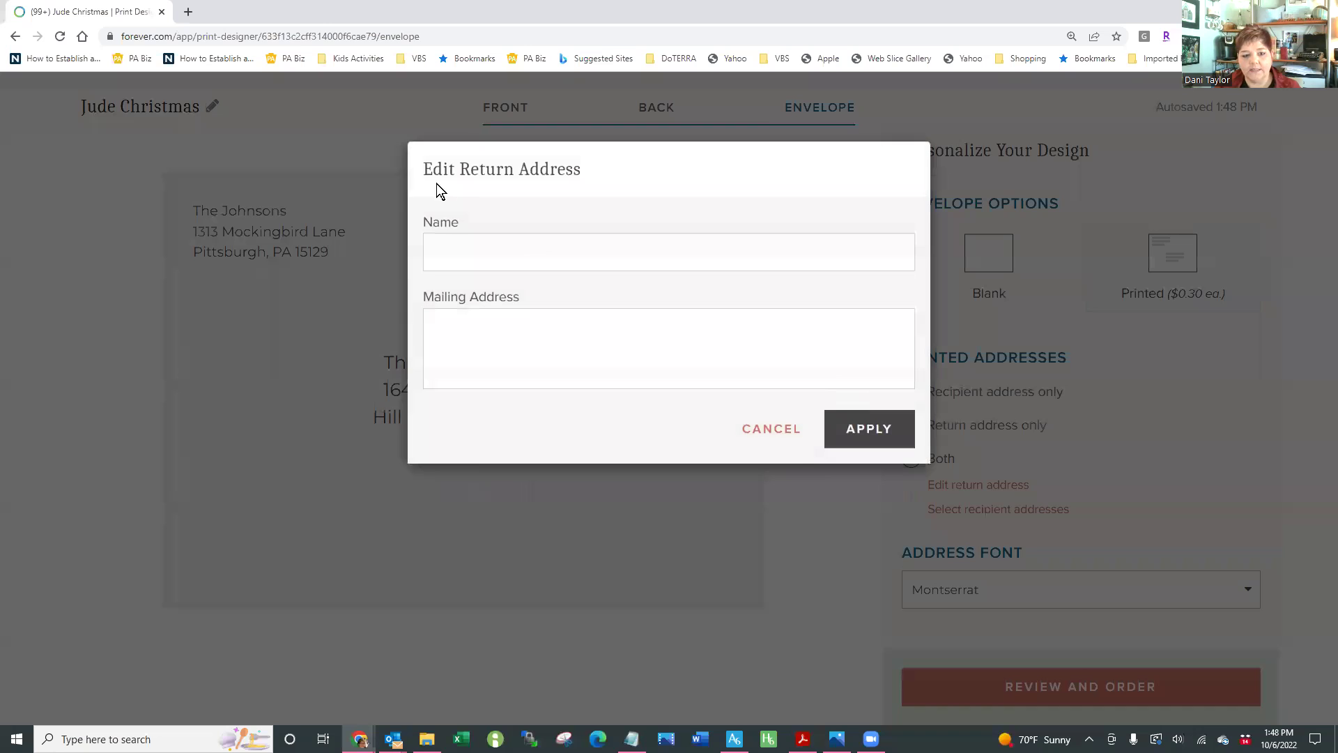
click(492, 264)
text(The Evans )
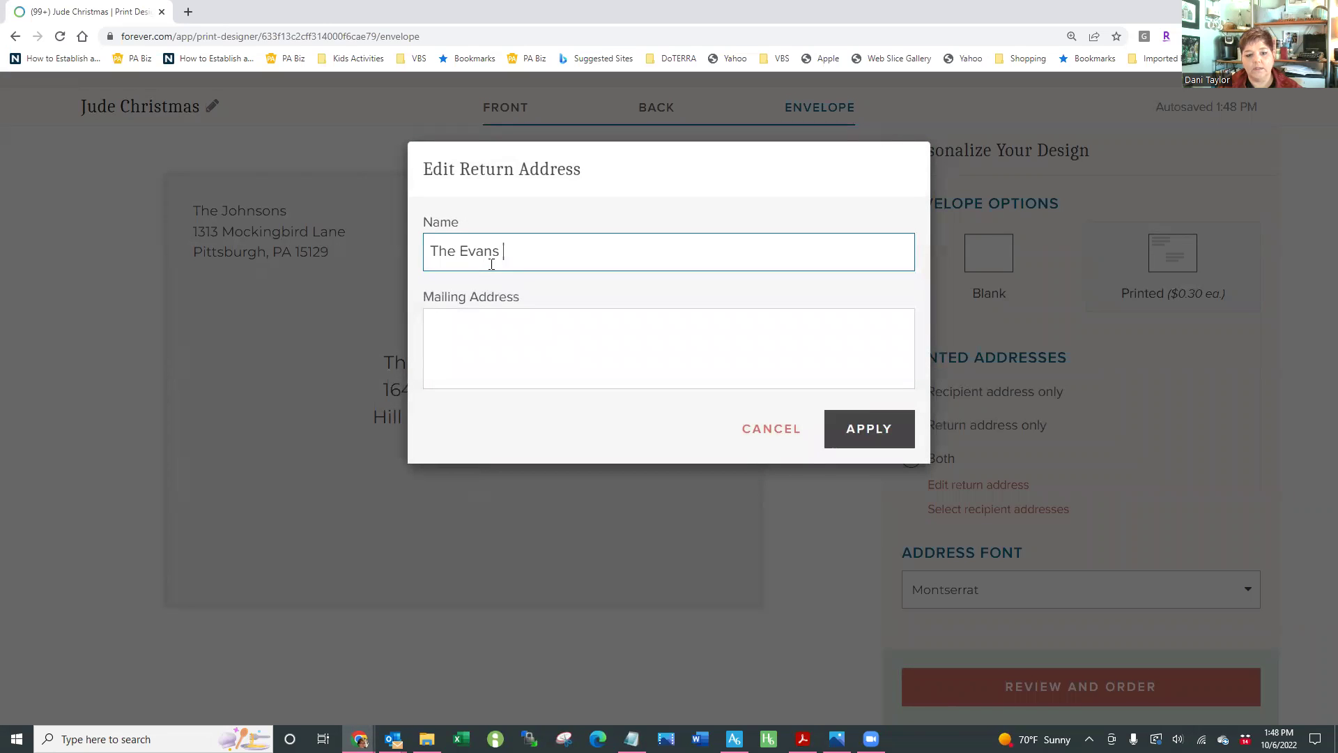
text(Family)
key(Tab)
text(Dani,m)
key(BackSpace)
text(Chip,)
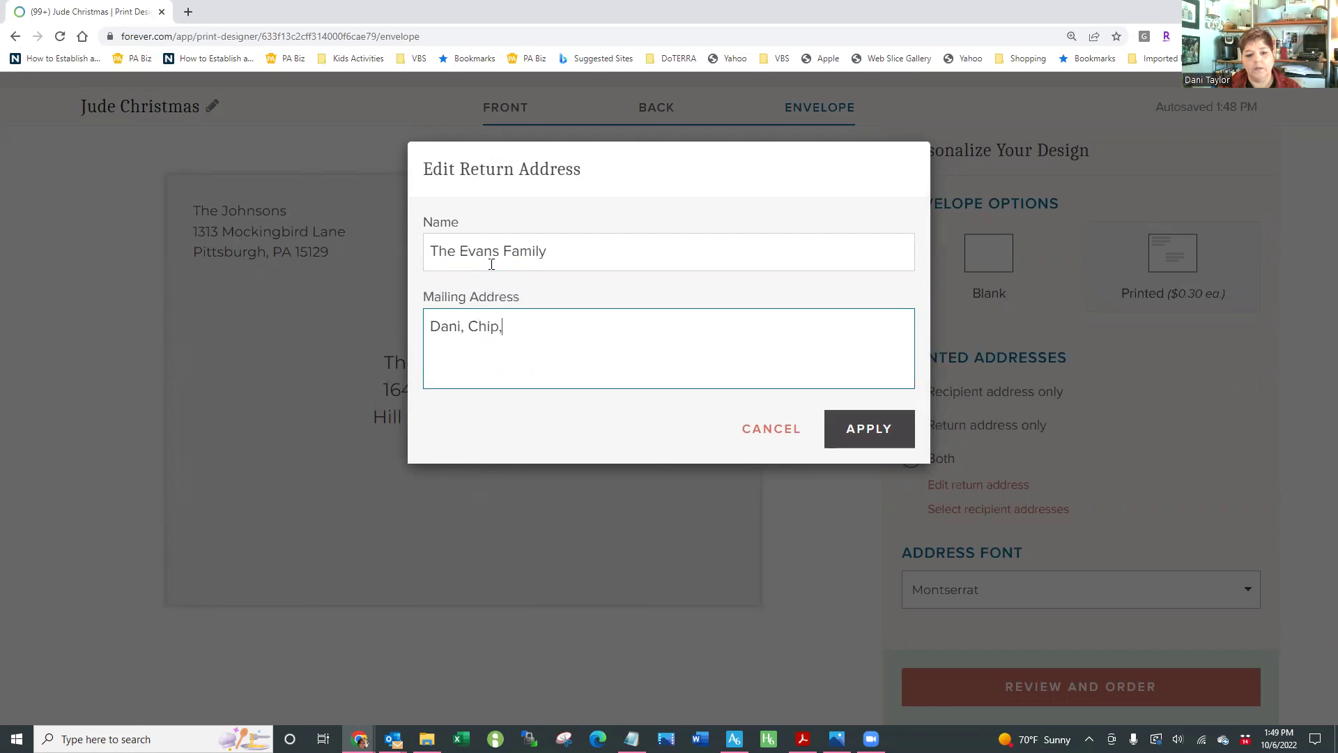
text( Chapin, Lydan,)
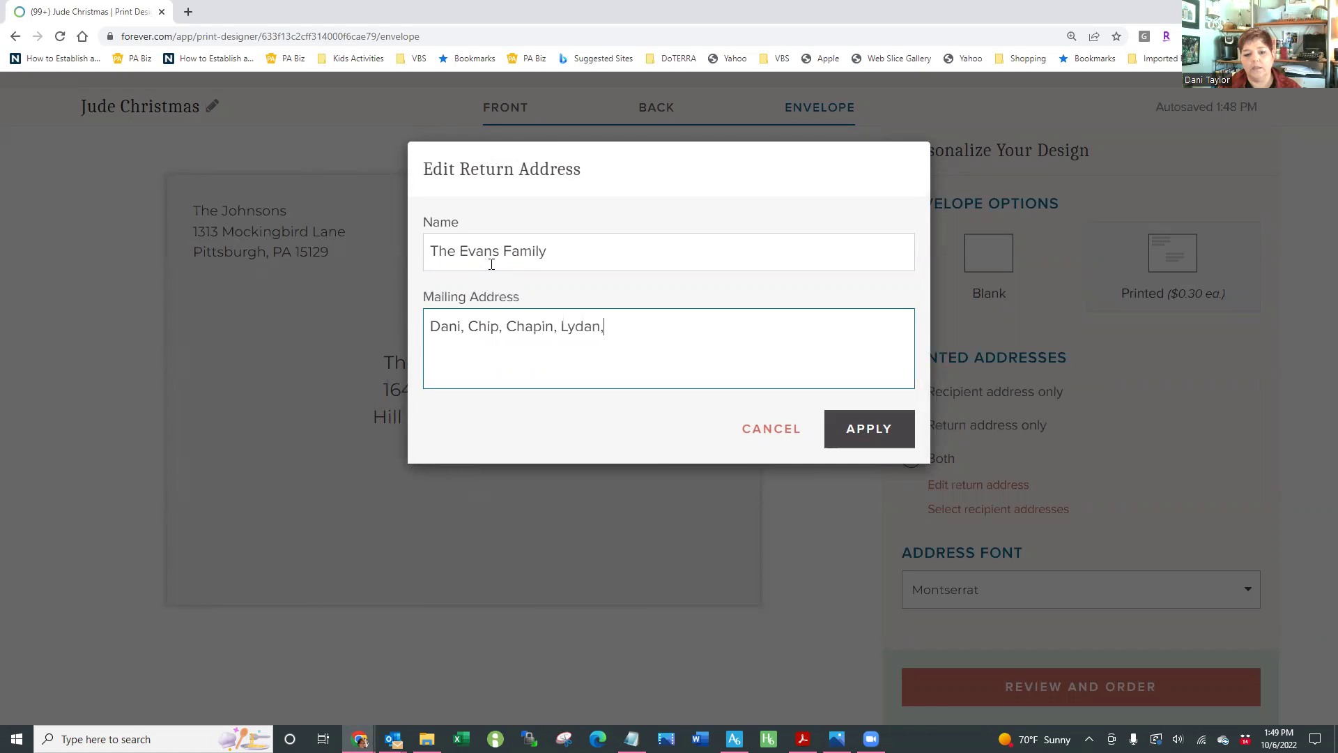
text( Alyanna)
Add the street line and the city, state and ZIP line, then apply the return address
key(Return)
key(Return)
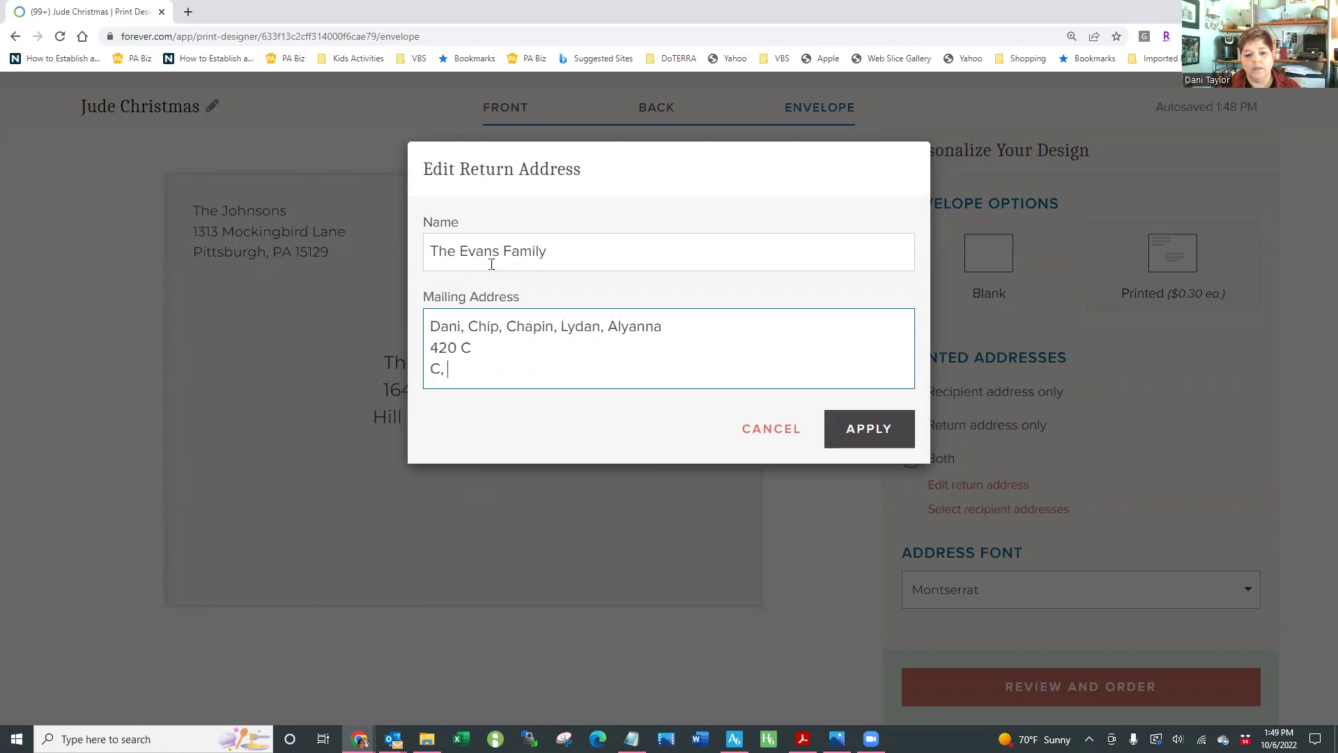
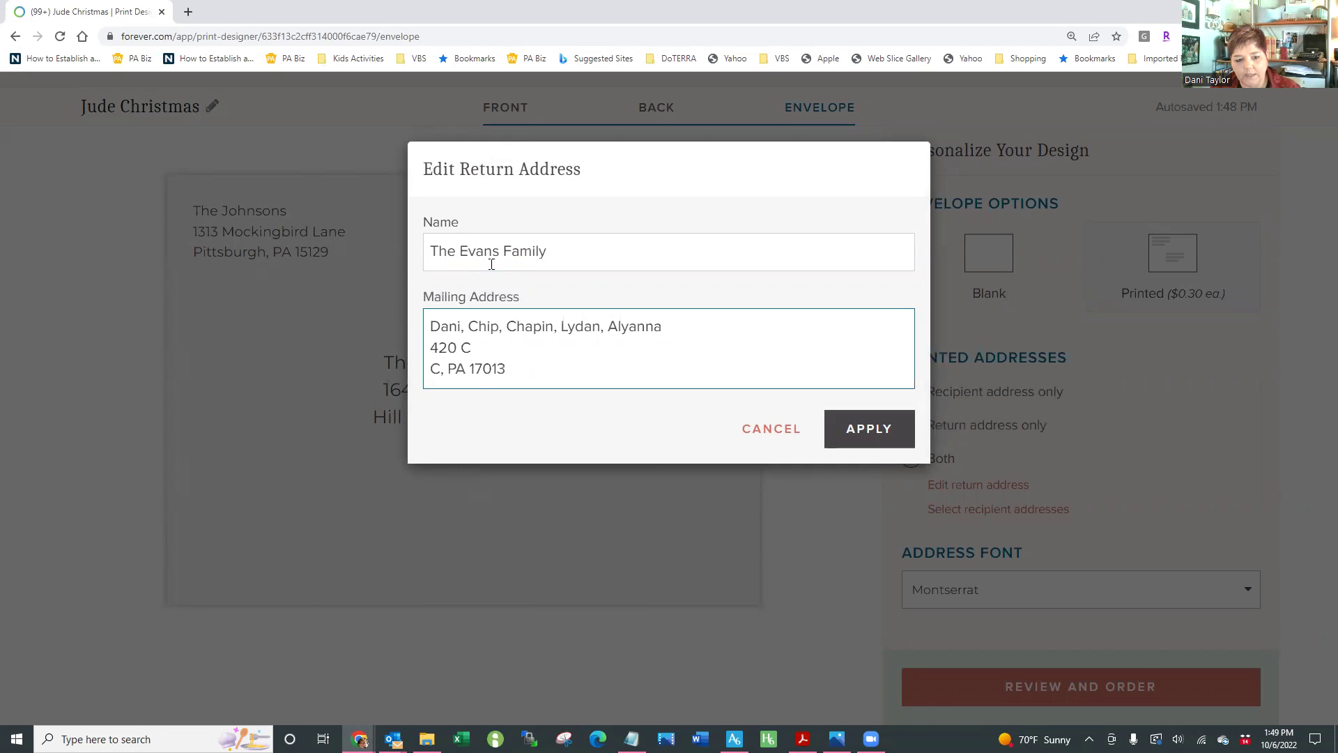
key(Left)
key(Left)
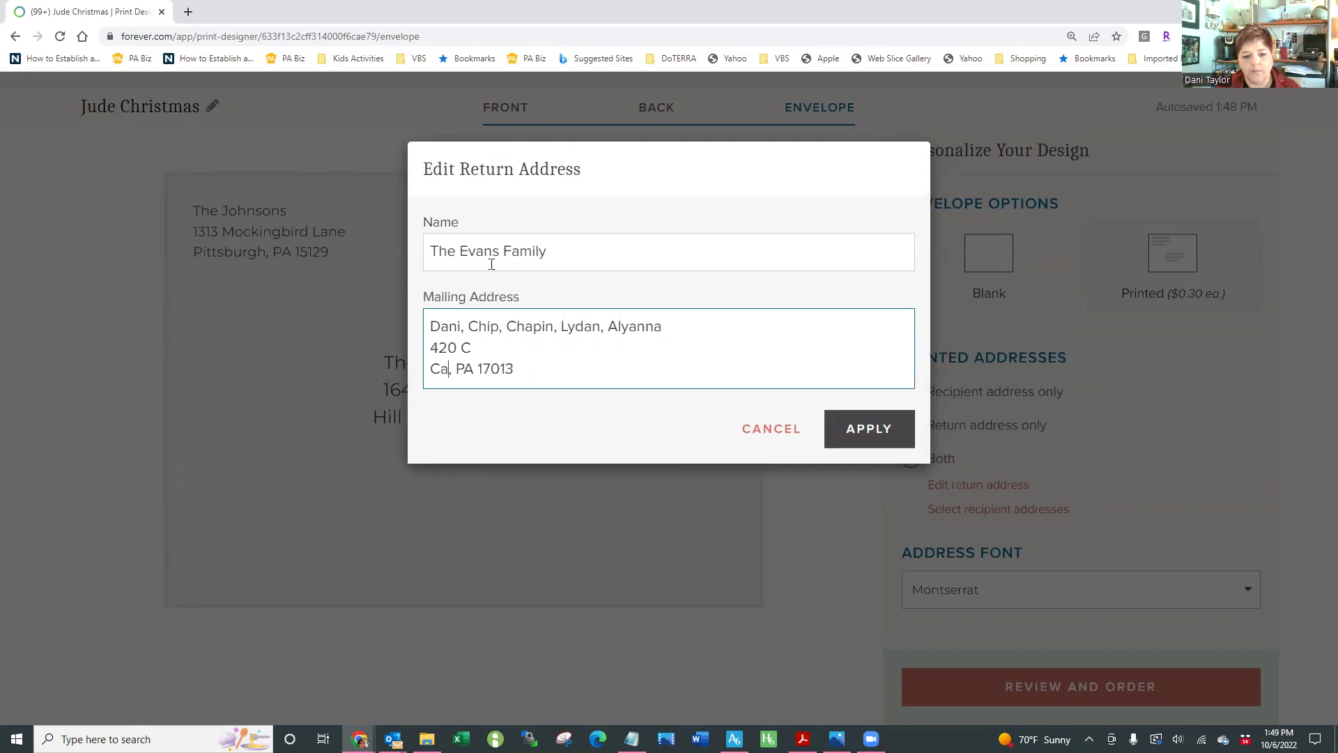
key(Up)
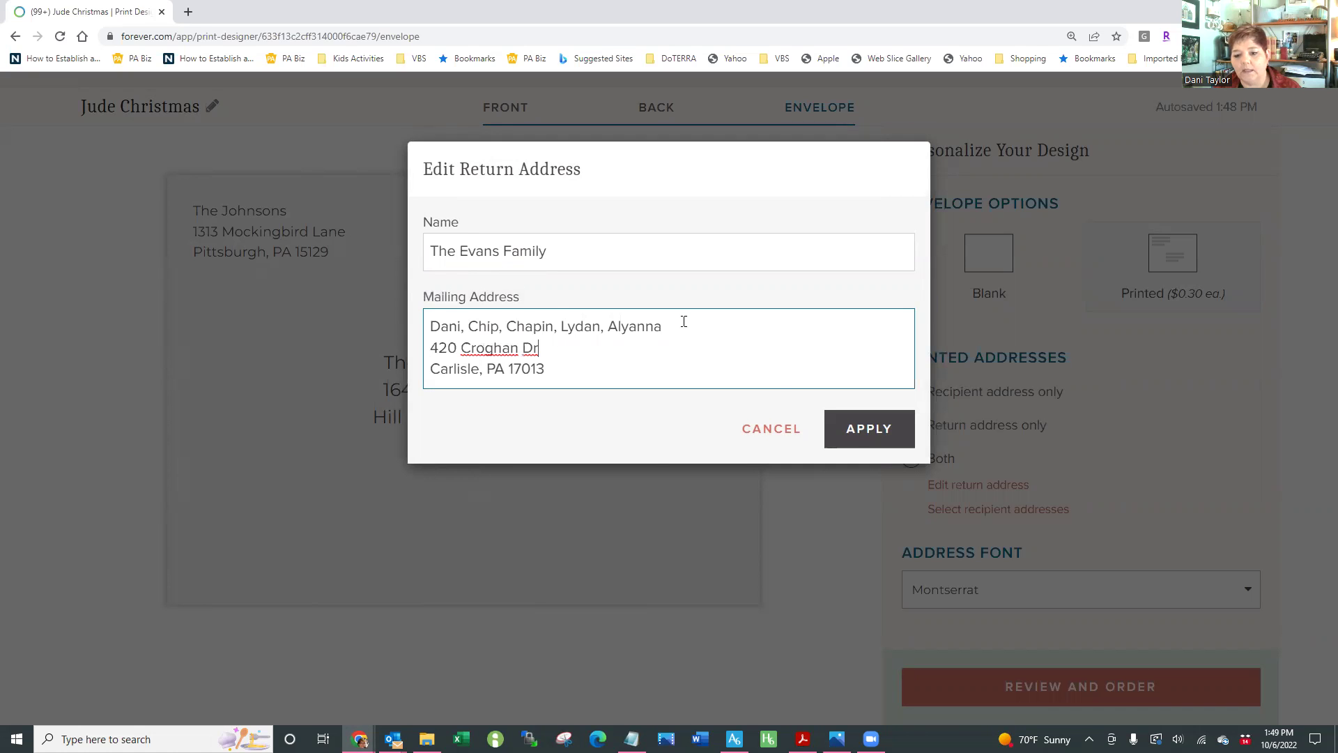
click(857, 450)
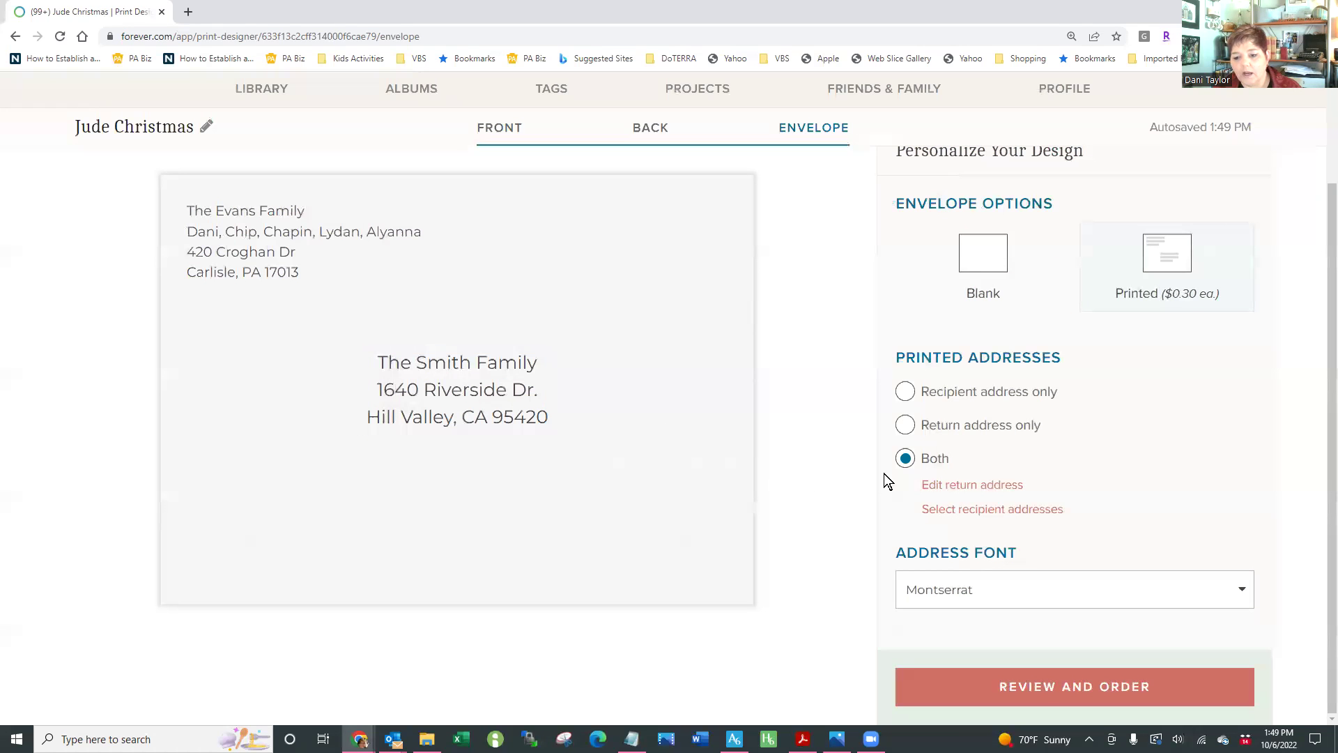
Delete one unwanted contact from the recipient address book
click(991, 511)
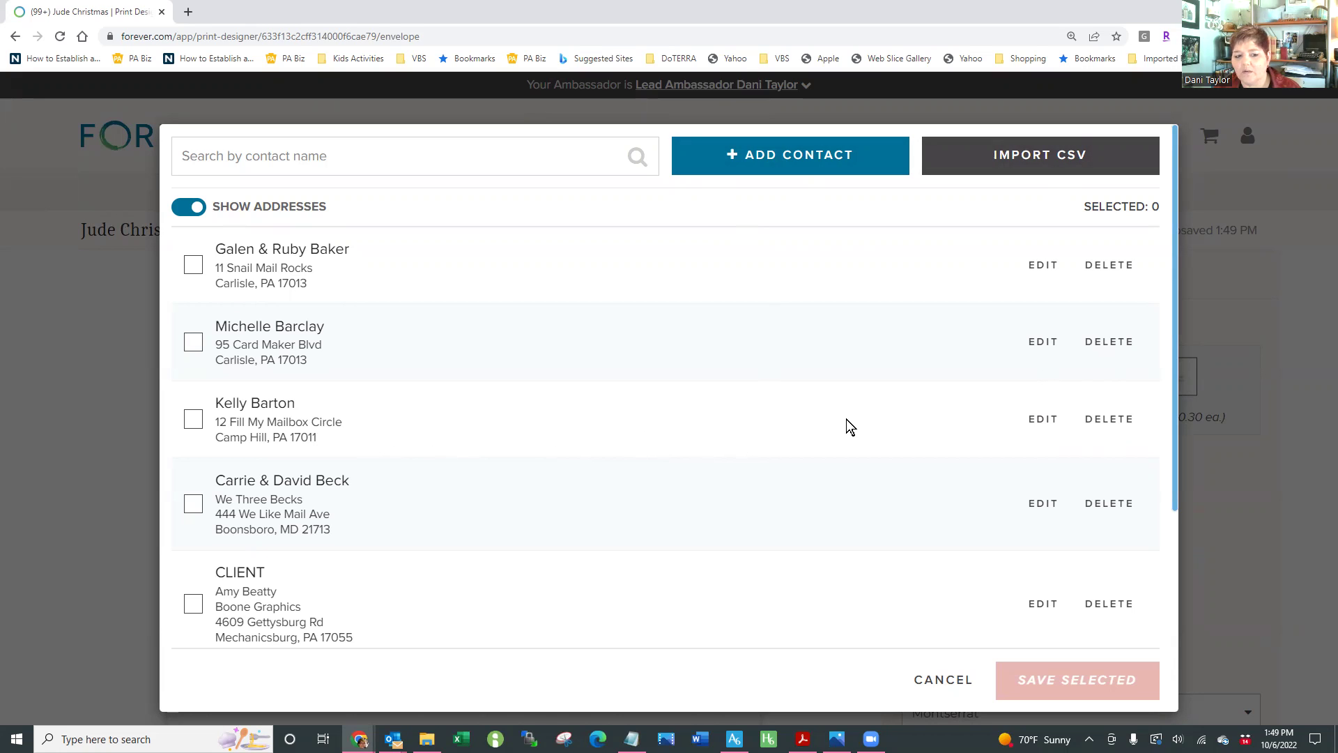
click(1096, 343)
click(1071, 284)
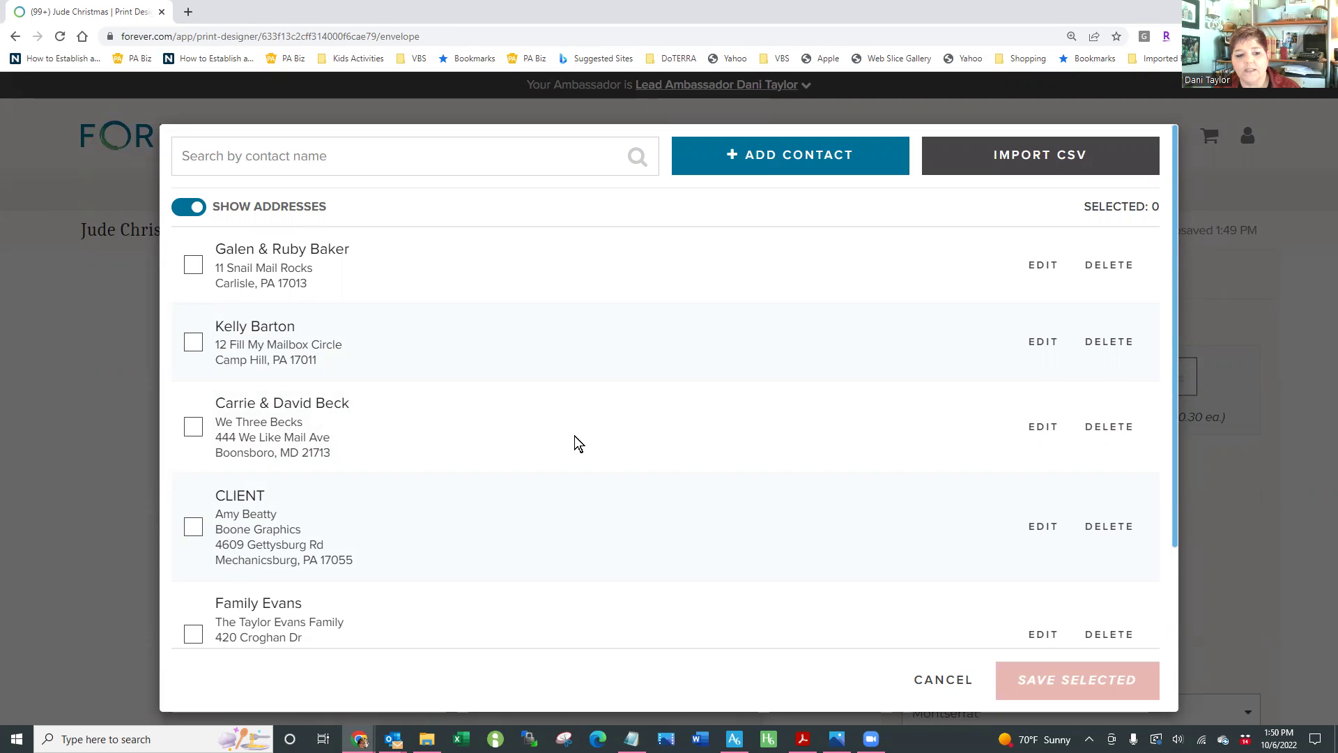
scroll(574, 436, down, 3)
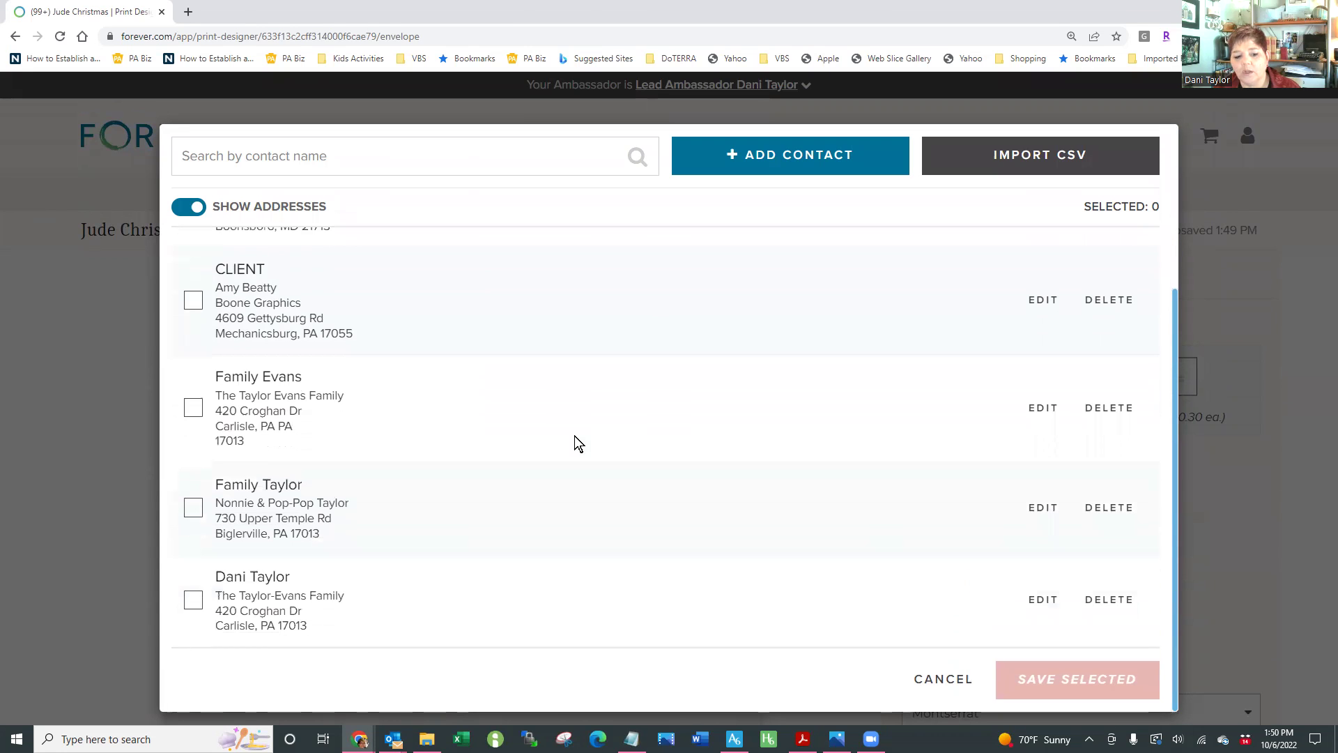
scroll(574, 435, up, 3)
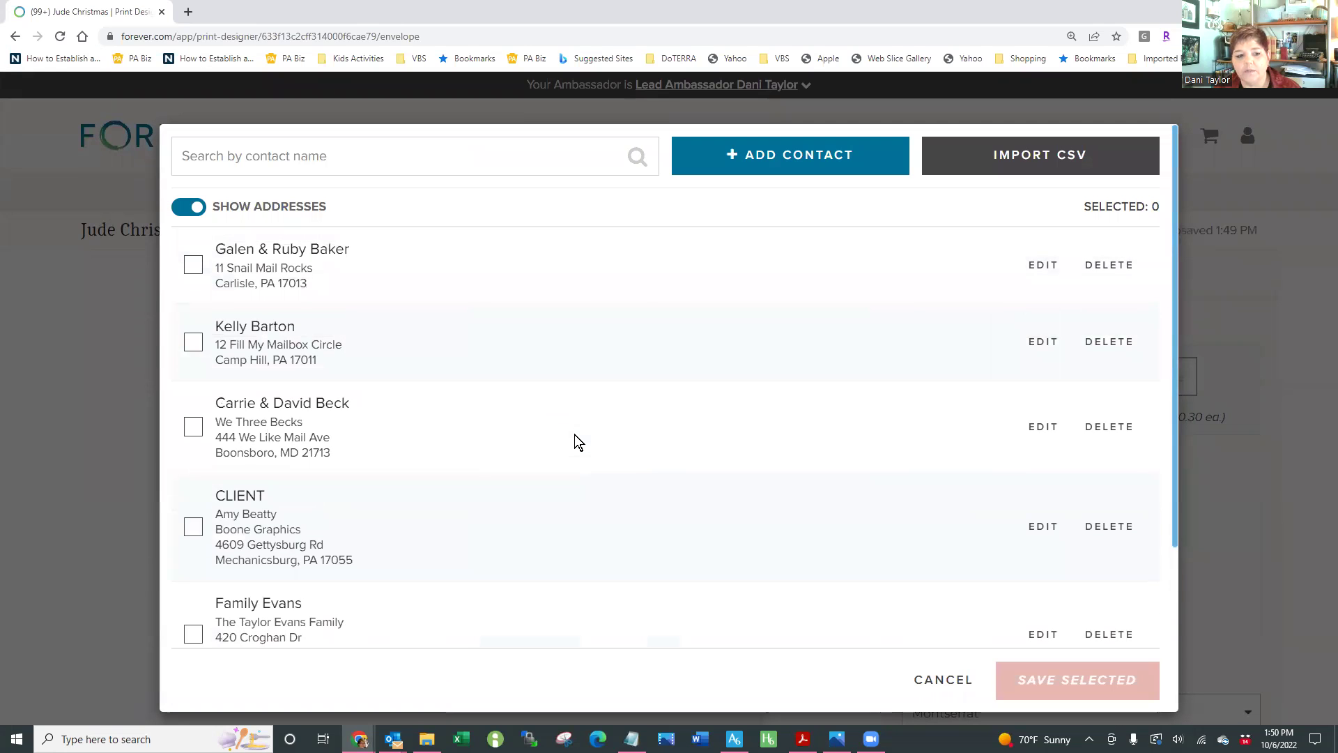
Tick the checkboxes of all seven remaining contacts as envelope recipients
click(193, 265)
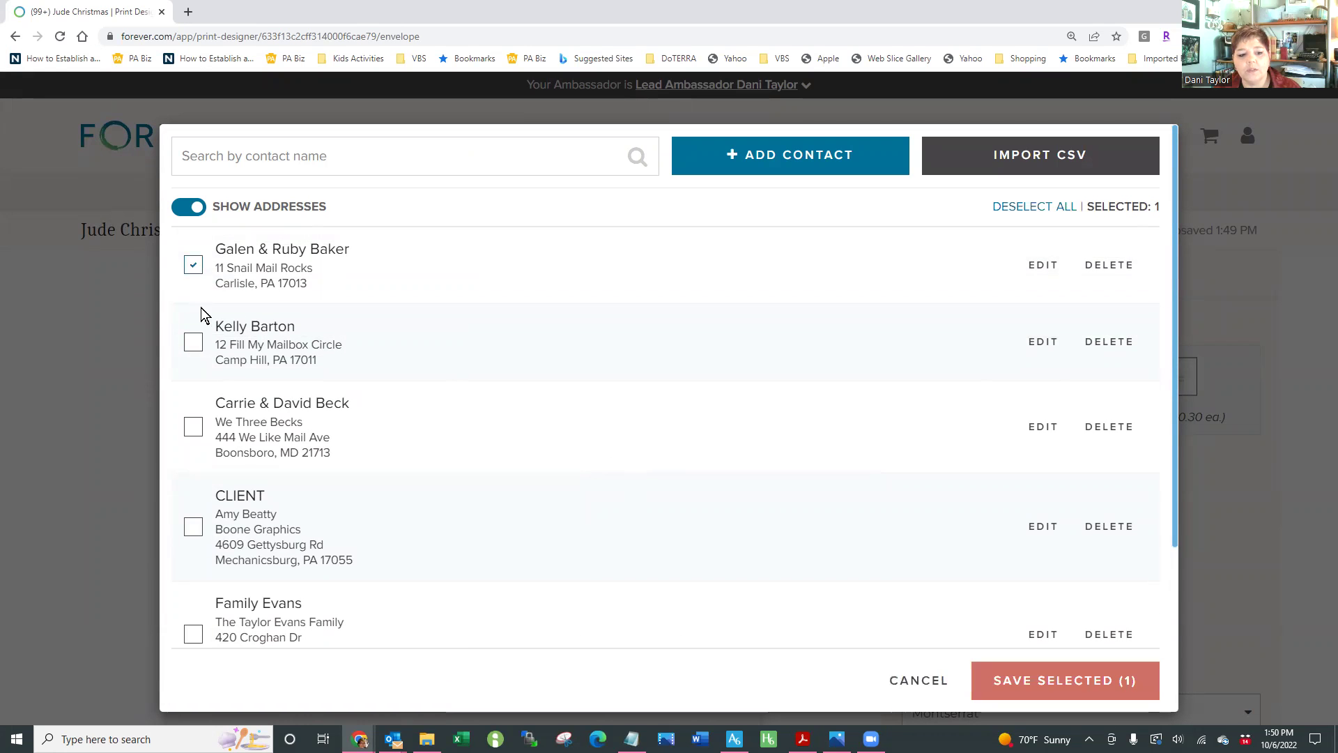
click(193, 427)
click(193, 343)
scroll(477, 446, down, 4)
scroll(476, 446, up, 3)
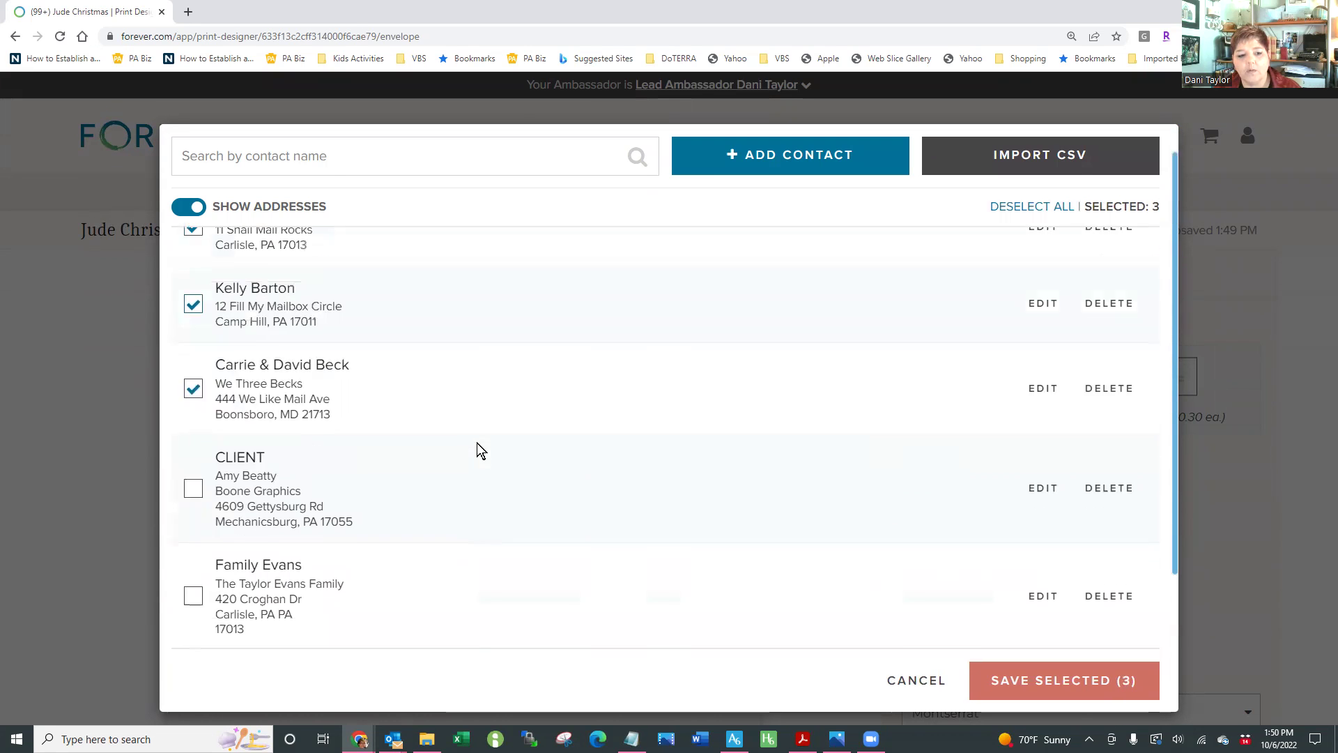
scroll(477, 442, up, 1)
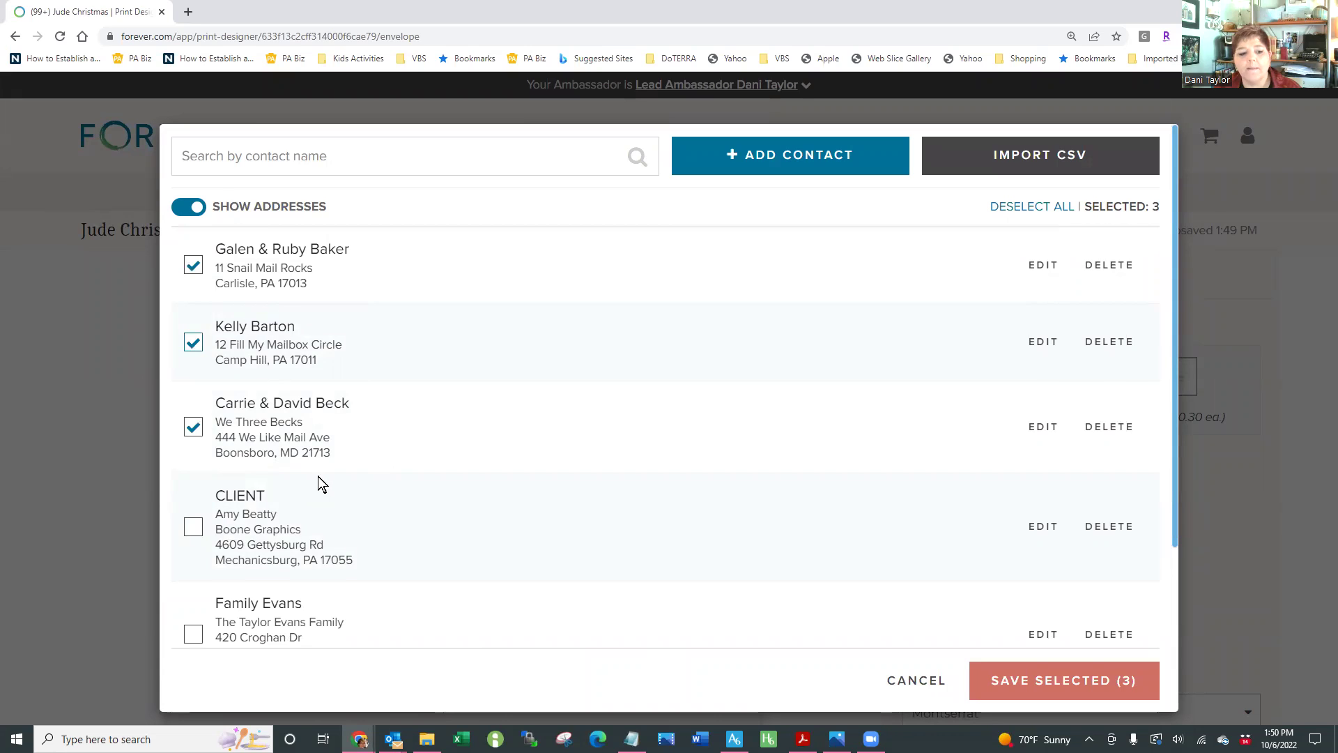
click(193, 427)
click(193, 343)
click(194, 265)
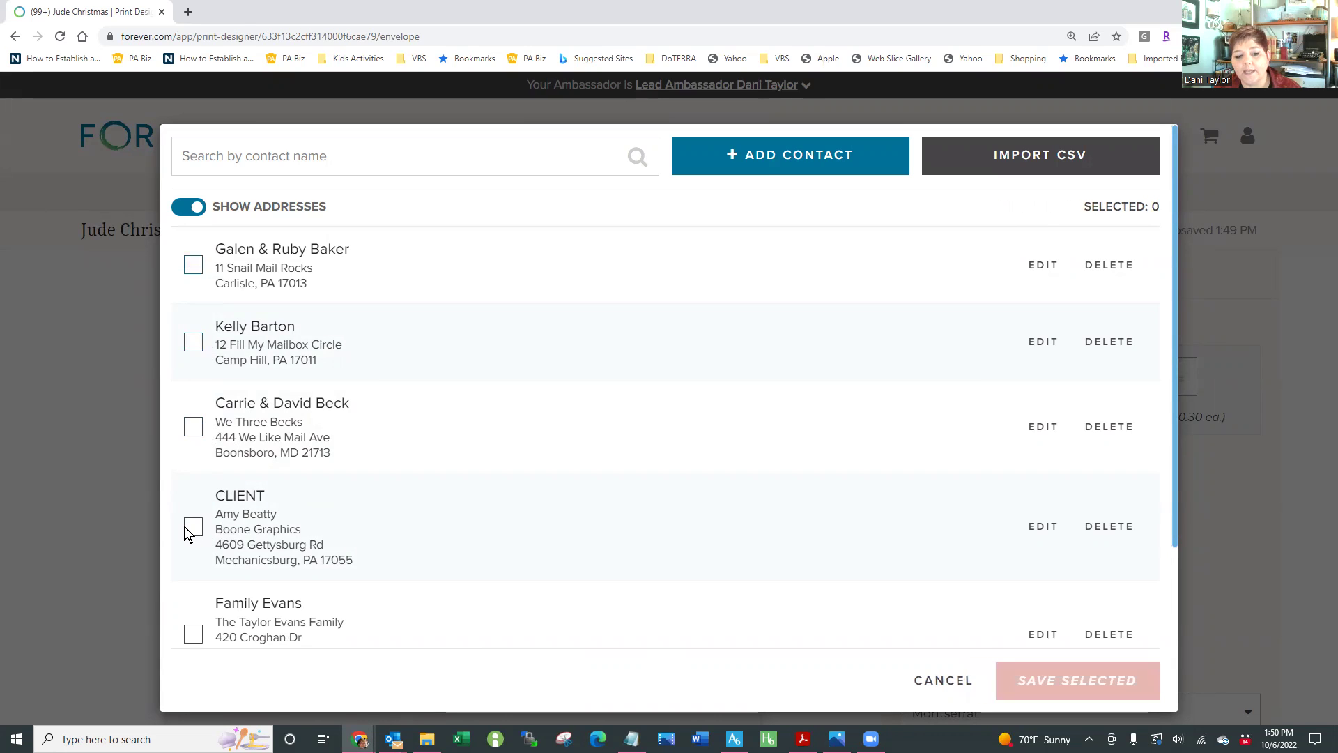
click(193, 527)
scroll(627, 530, down, 2)
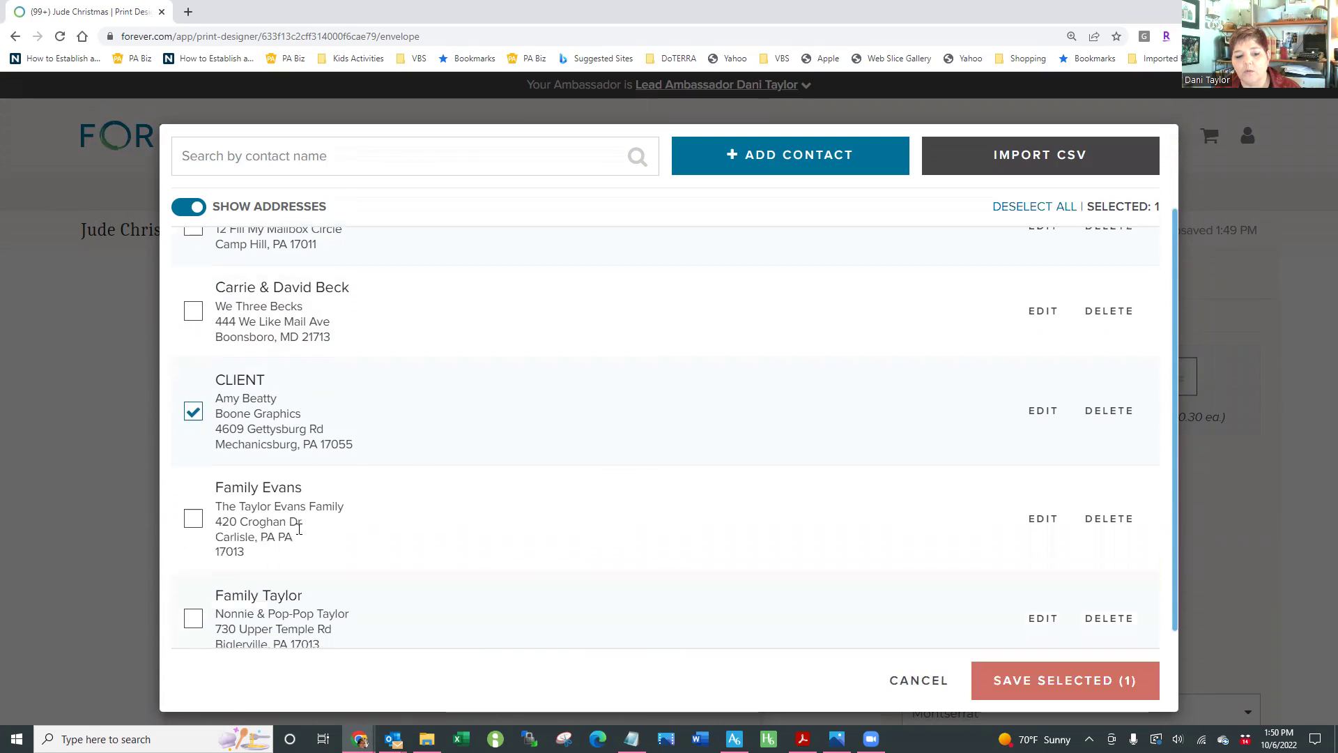
click(197, 530)
click(194, 619)
scroll(388, 593, up, 2)
scroll(388, 592, down, 3)
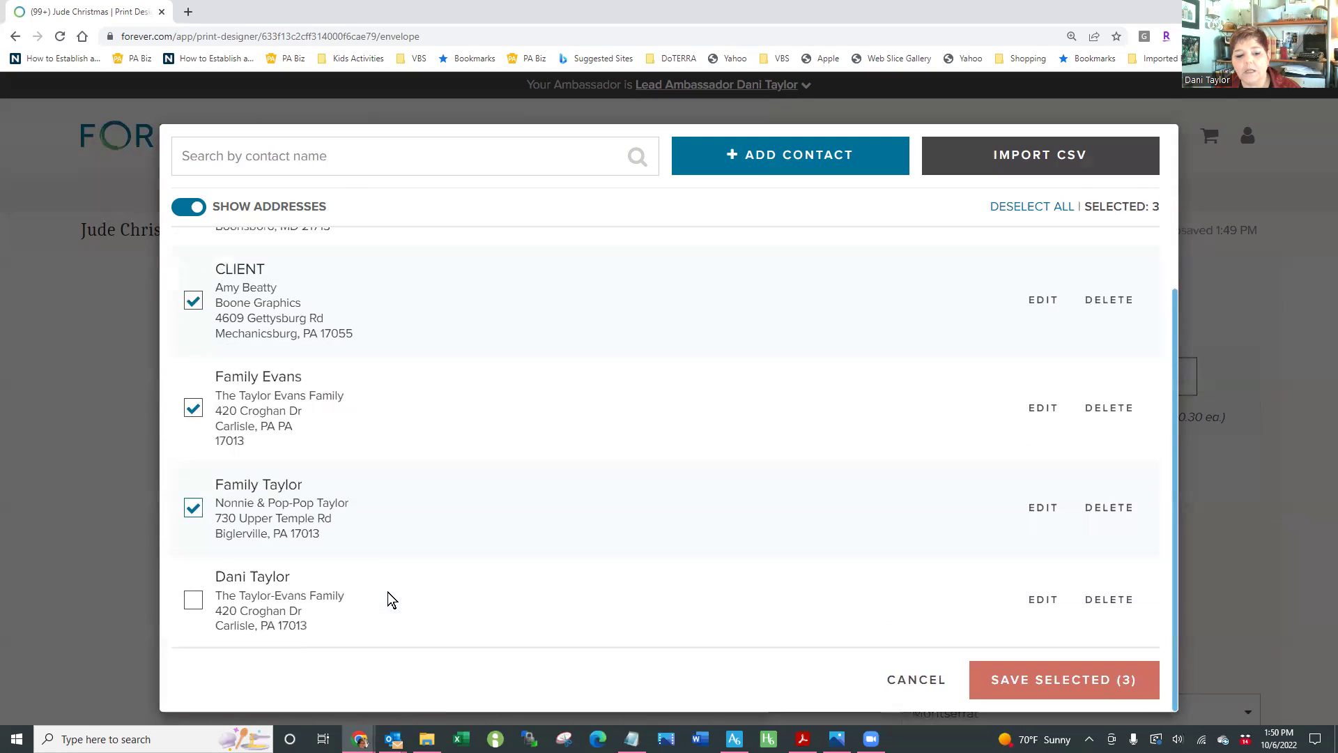
click(193, 600)
scroll(338, 569, up, 2)
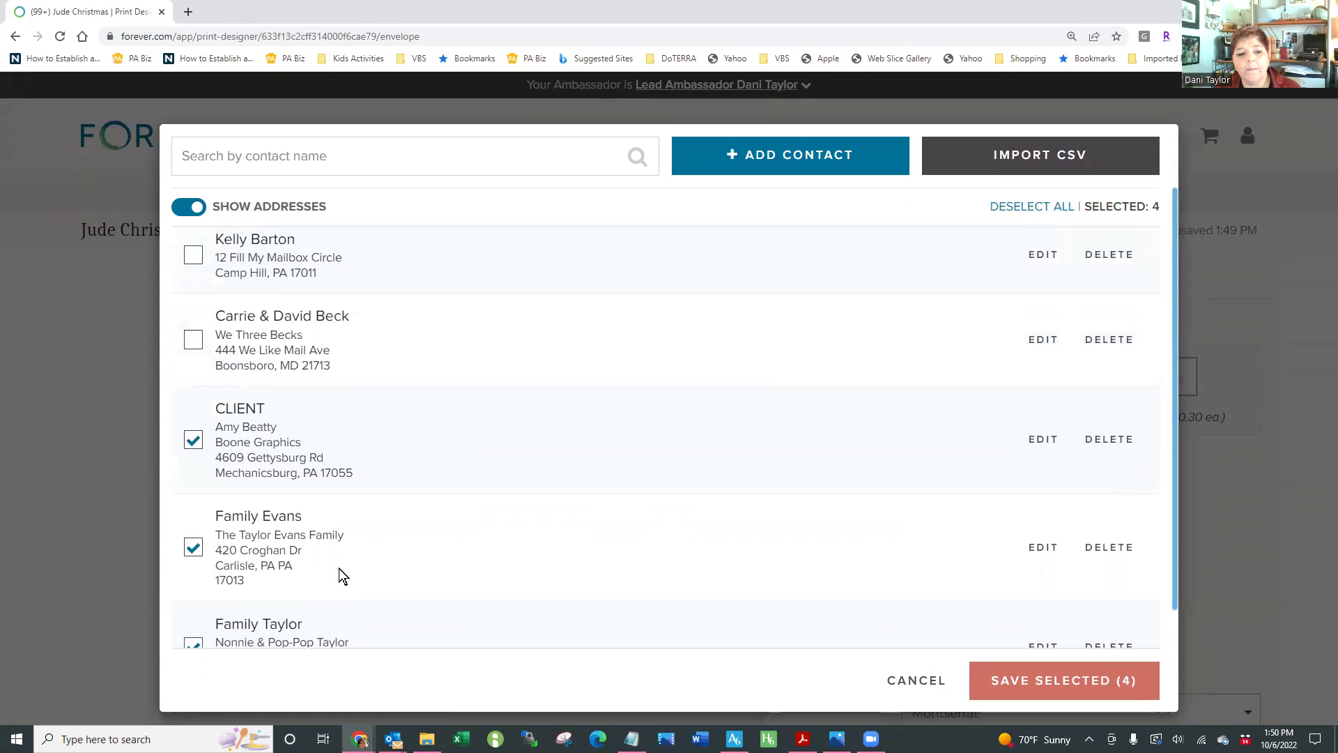
scroll(339, 567, up, 1)
click(193, 427)
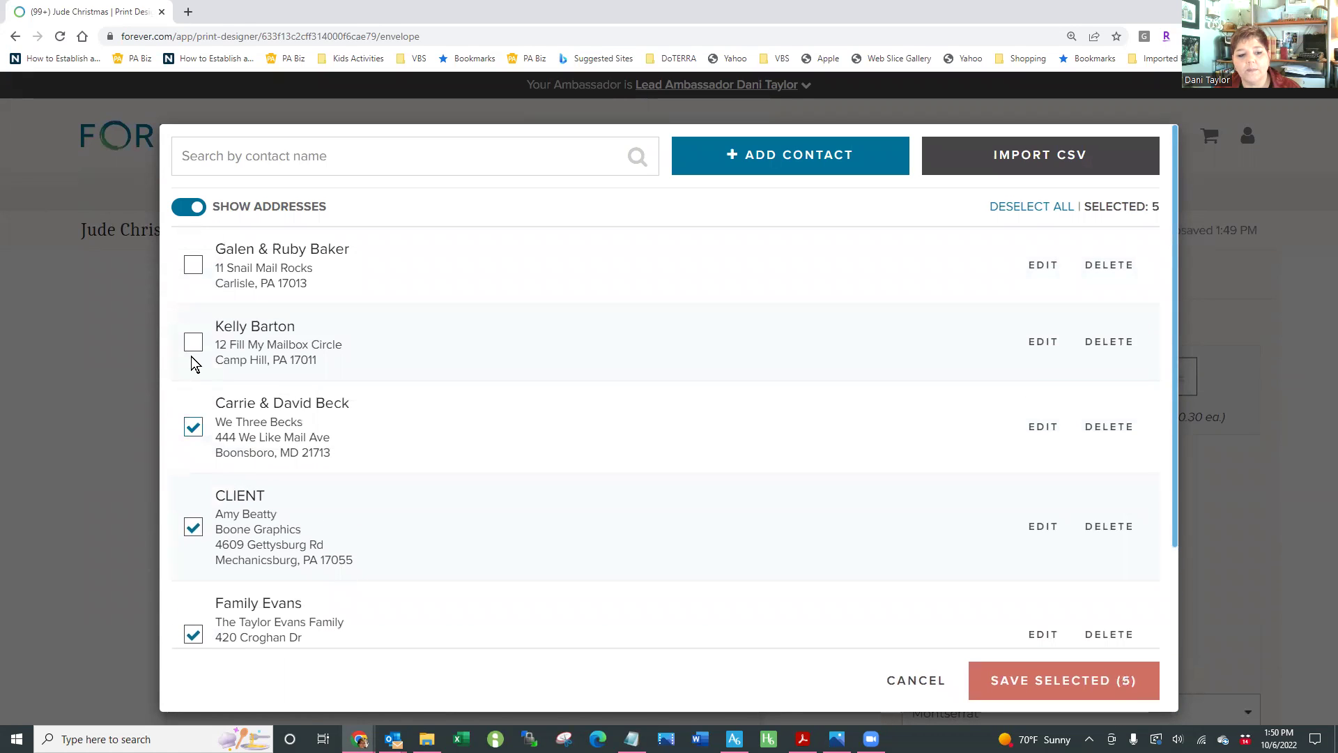
click(193, 342)
click(193, 265)
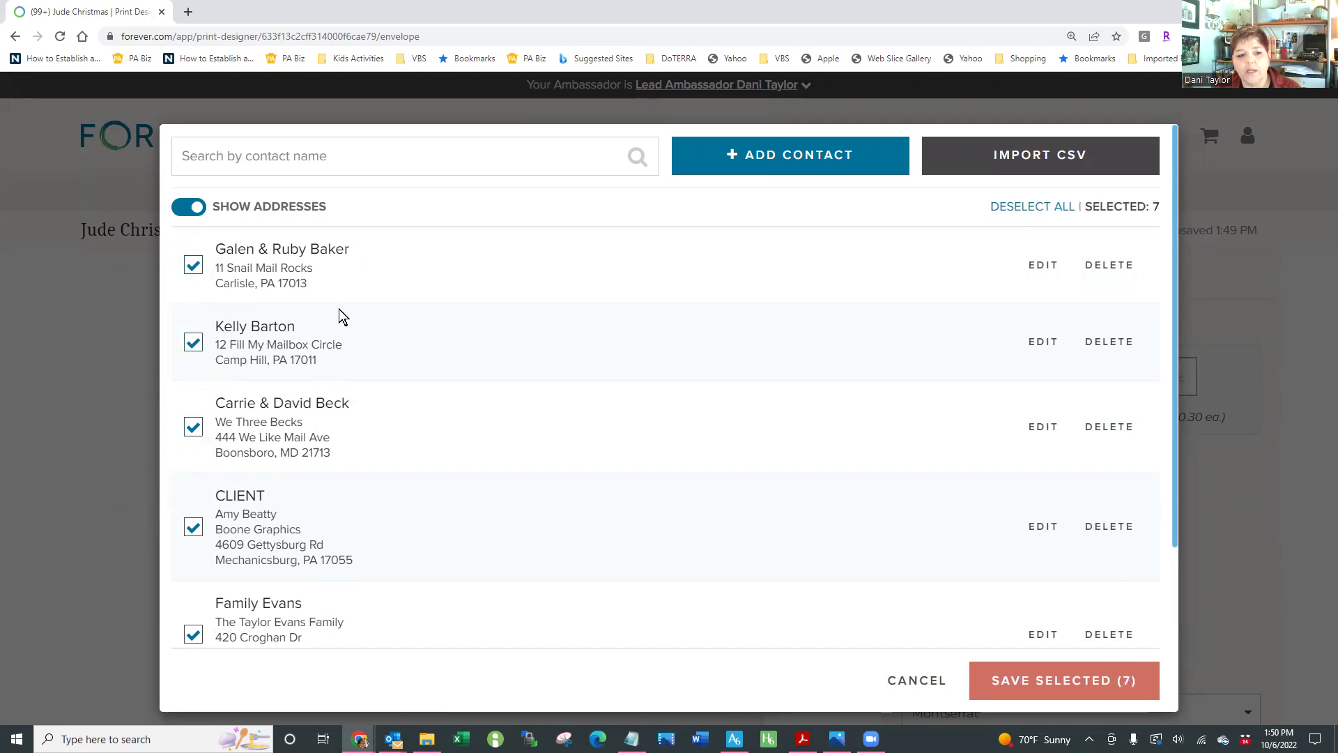
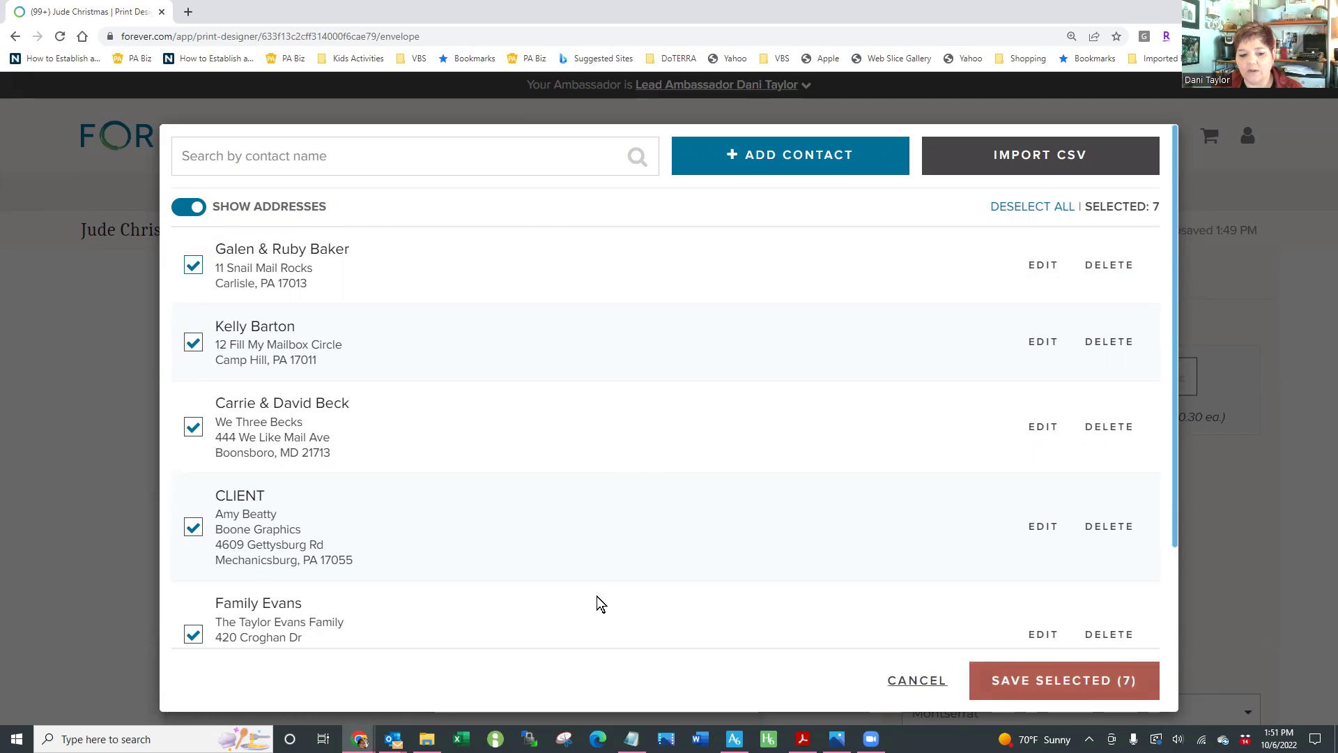
Save the seven checked contacts as the envelope recipient addresses
scroll(478, 429, down, 3)
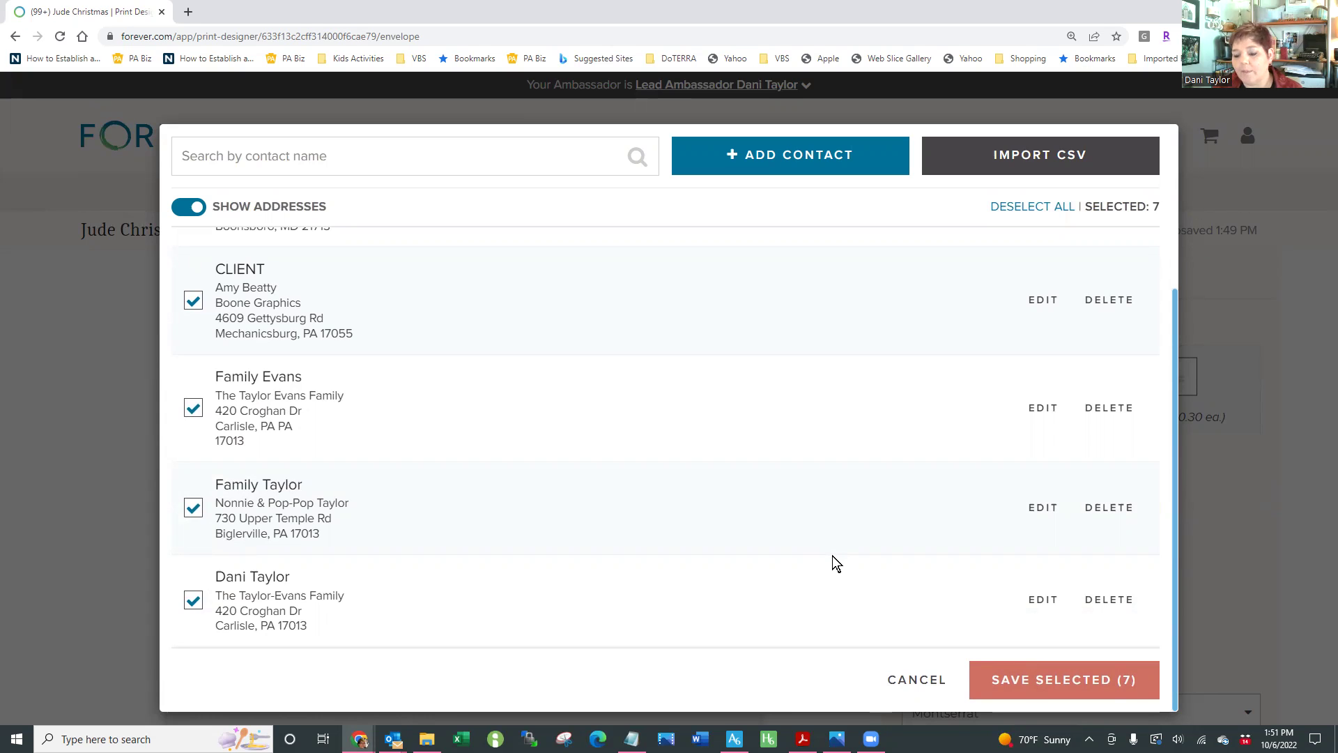
scroll(832, 556, up, 2)
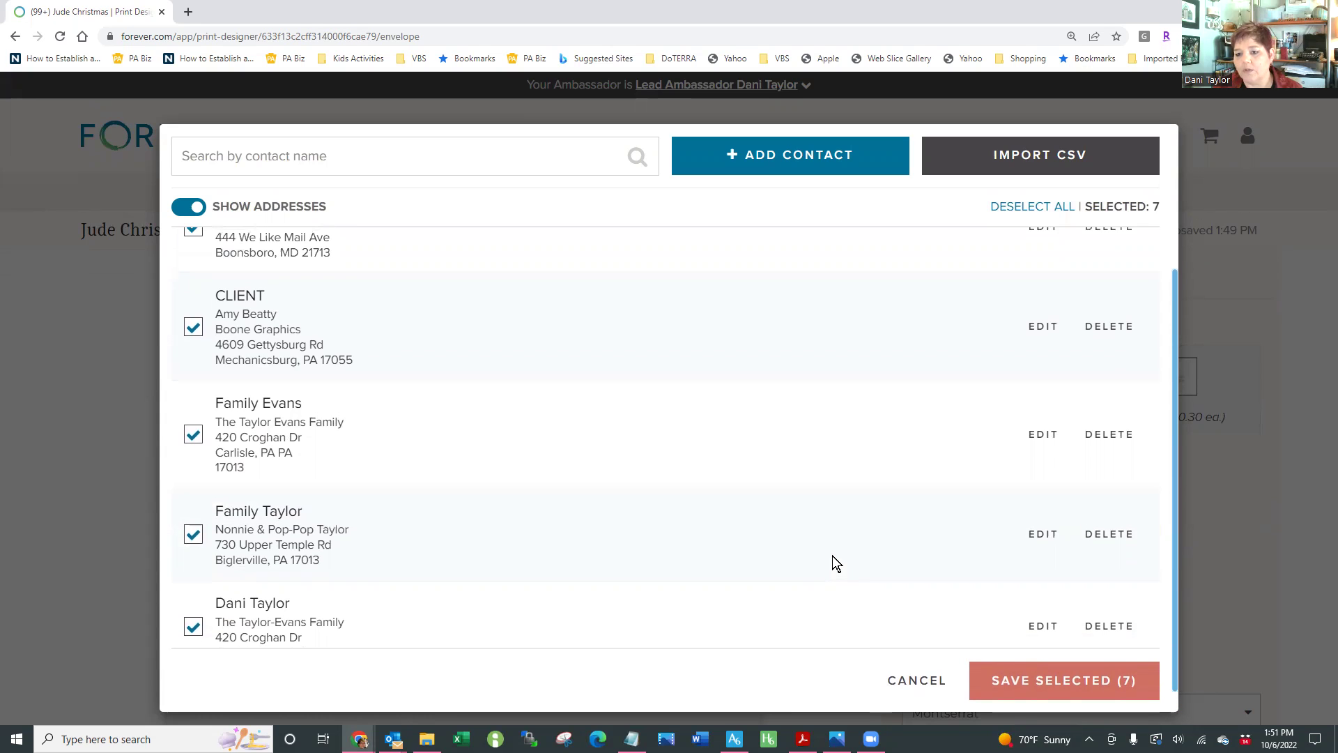
scroll(832, 556, up, 2)
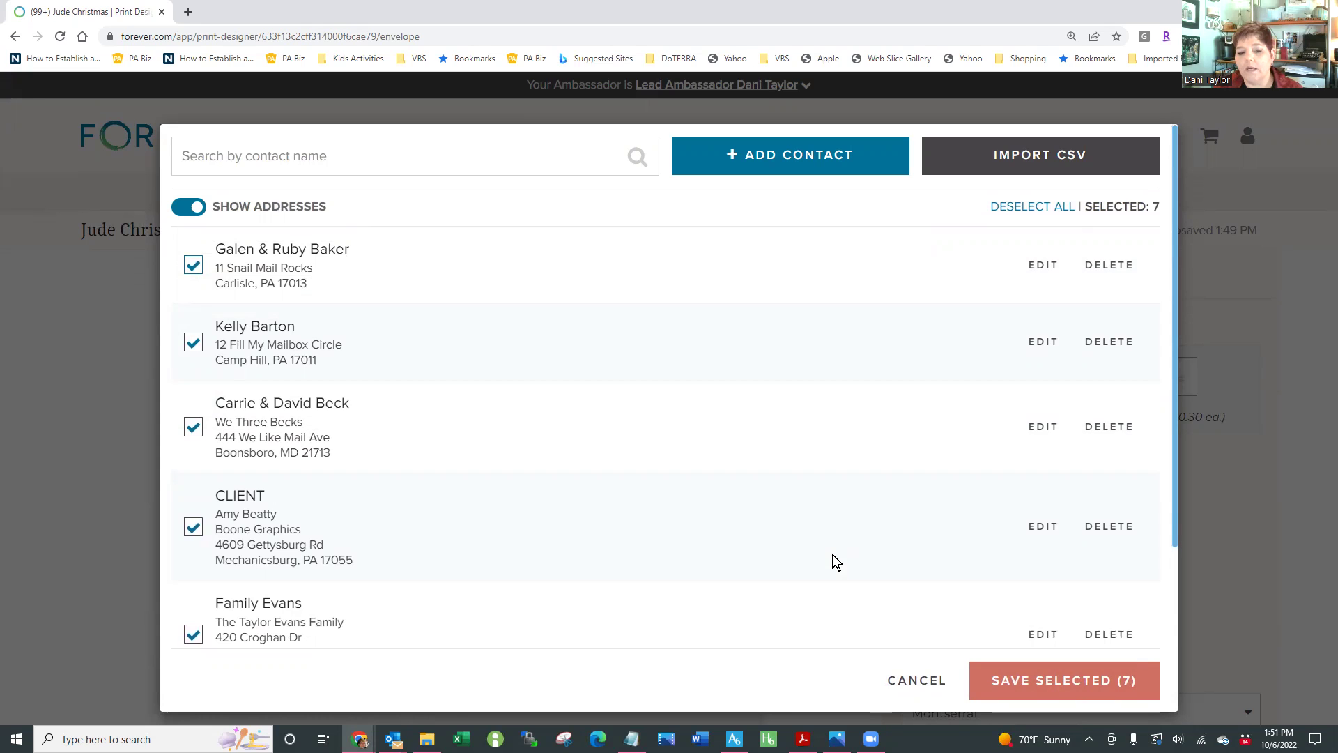
scroll(832, 554, down, 2)
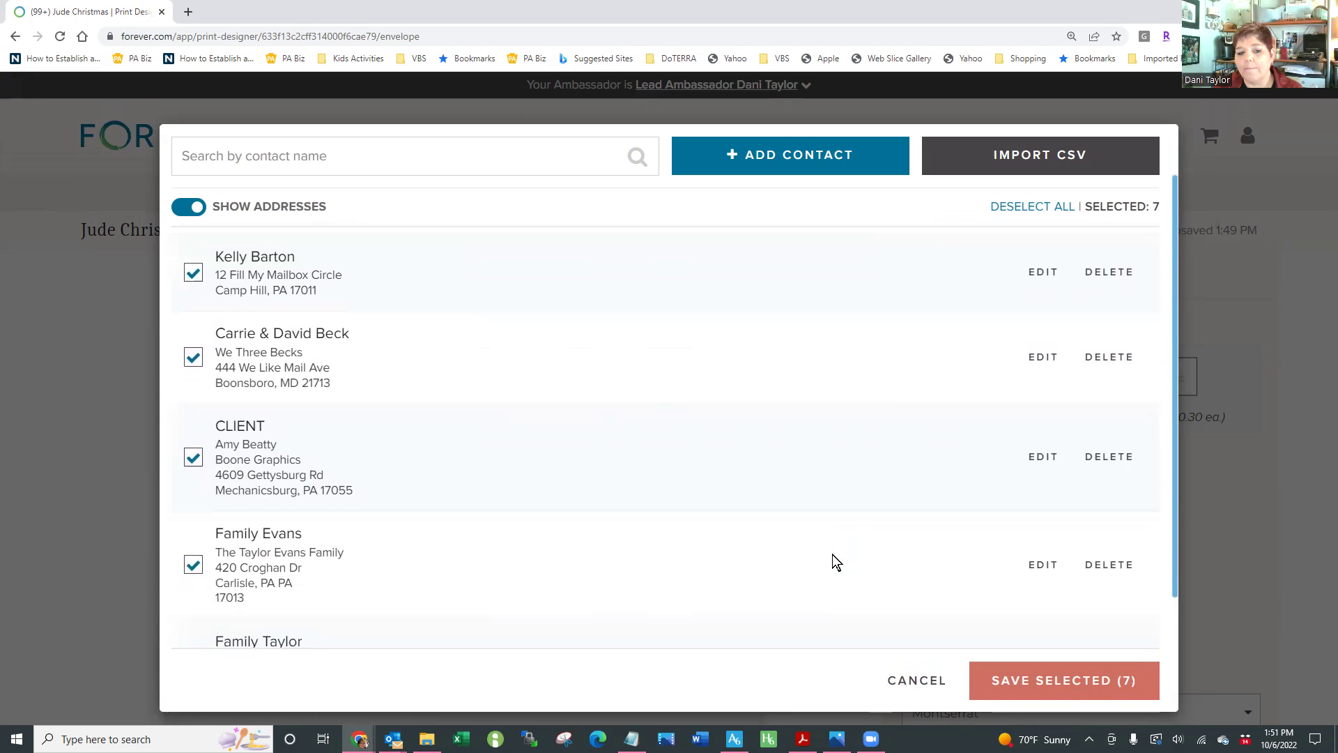
scroll(832, 554, down, 4)
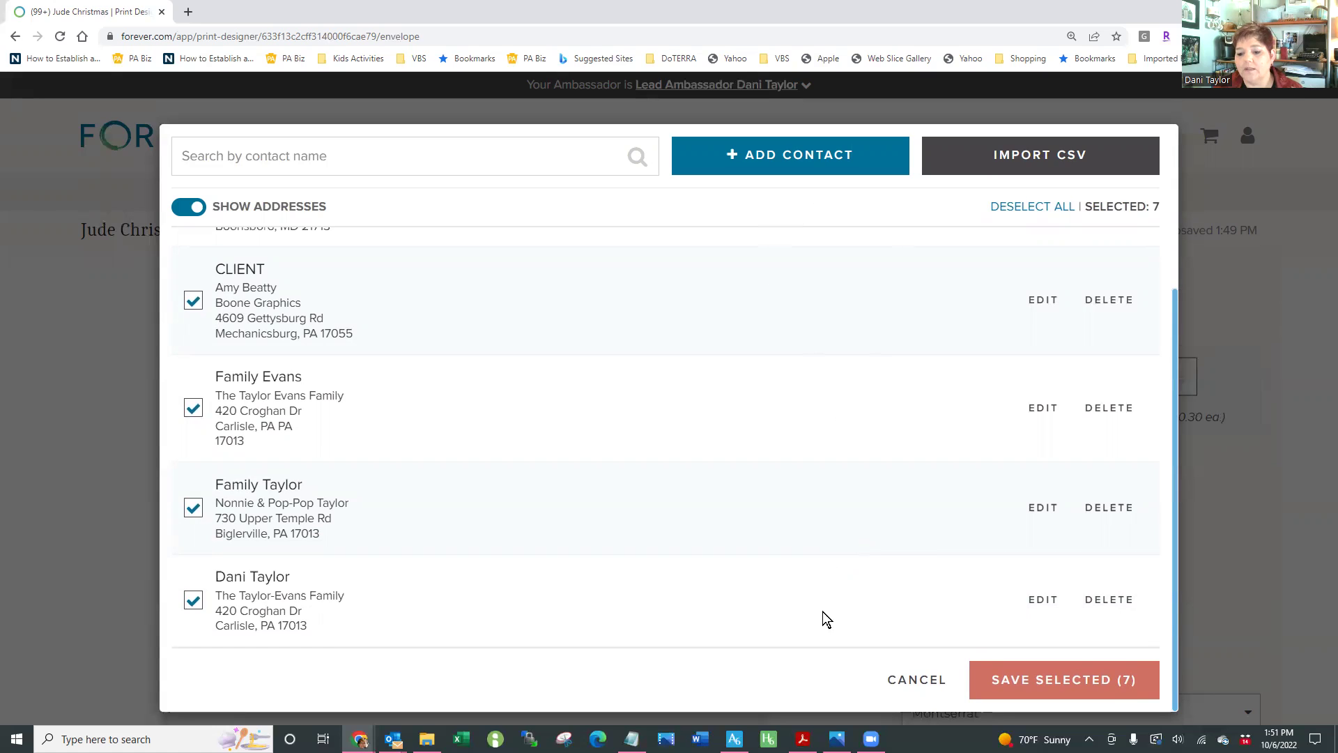
click(1031, 676)
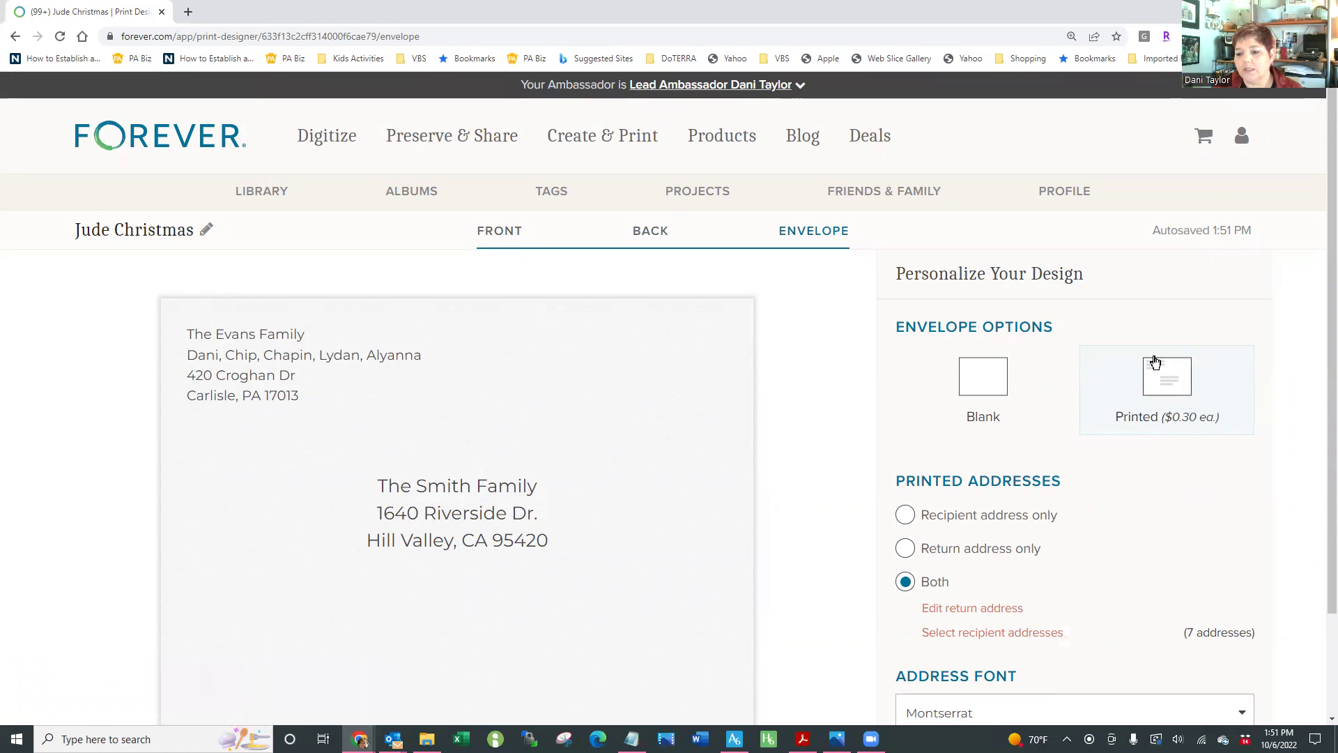
Try Lora for the address font, return to Montserrat, and bring up the order review
scroll(974, 594, down, 2)
click(974, 592)
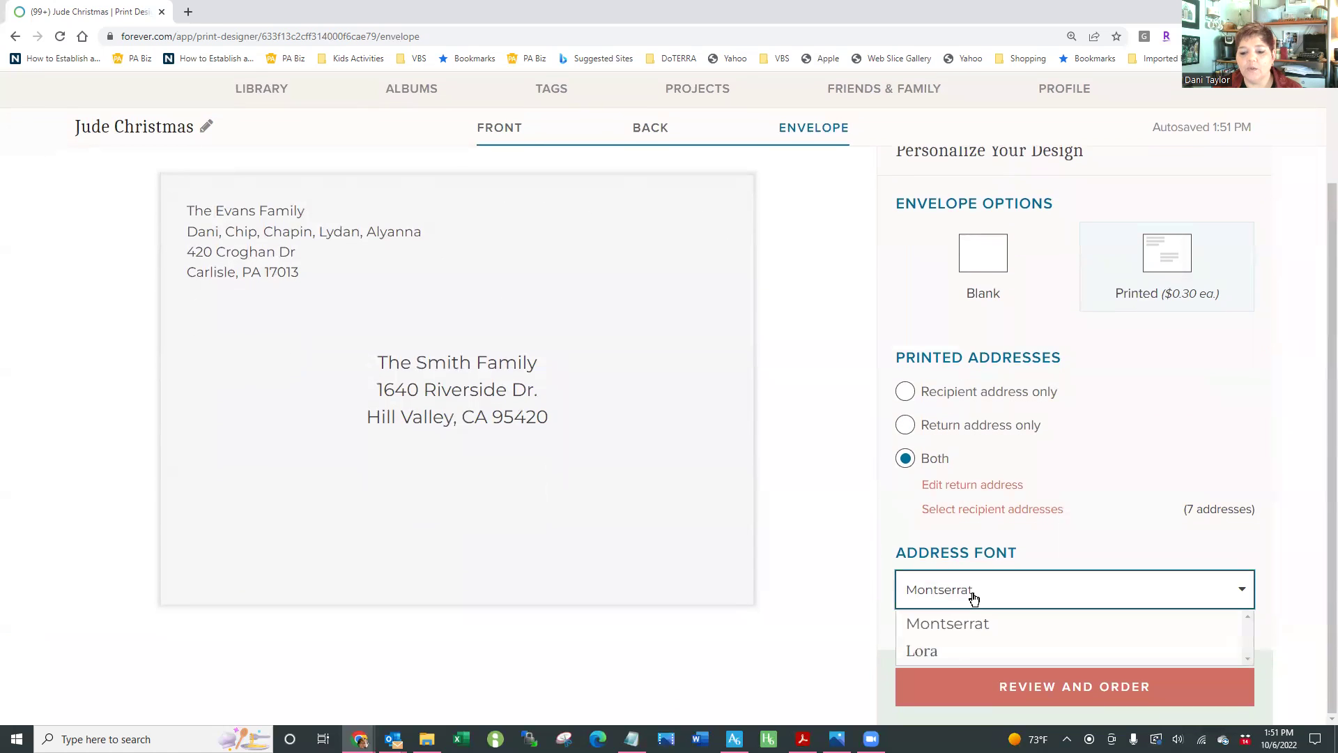
click(937, 653)
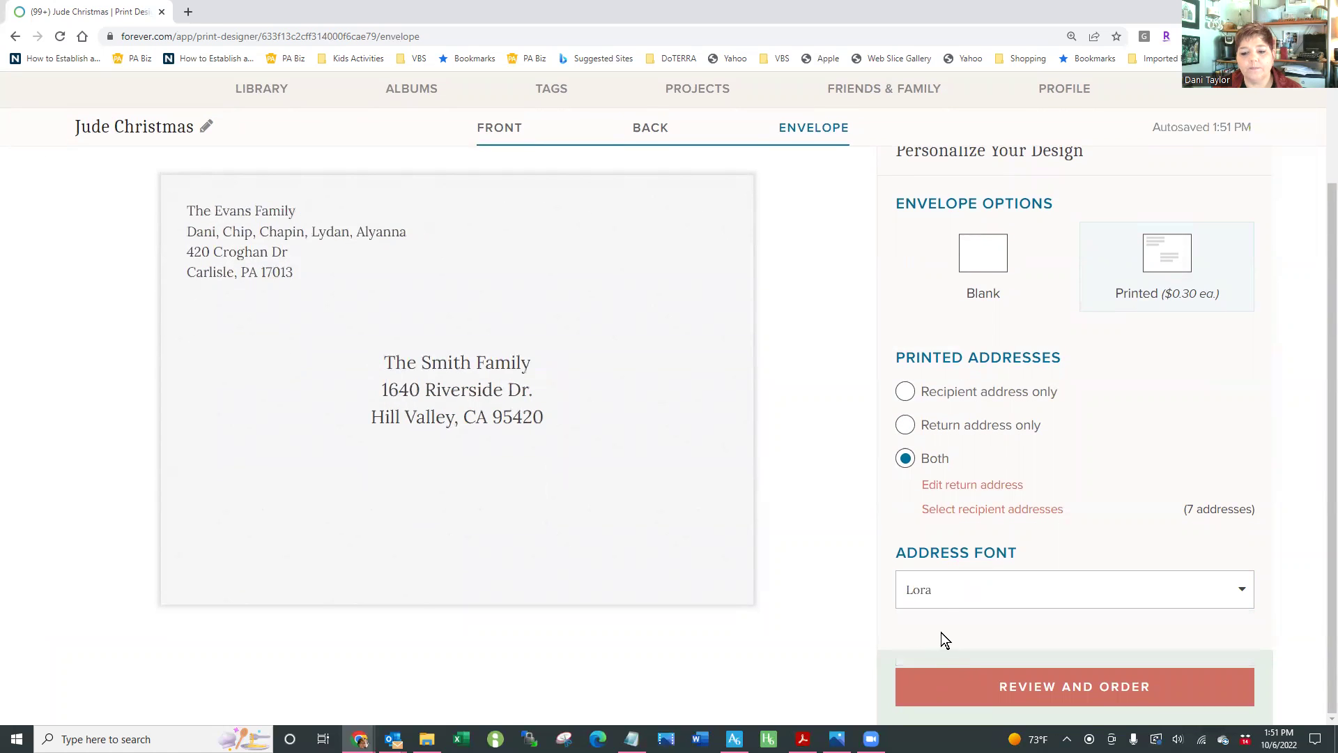
click(941, 594)
click(933, 627)
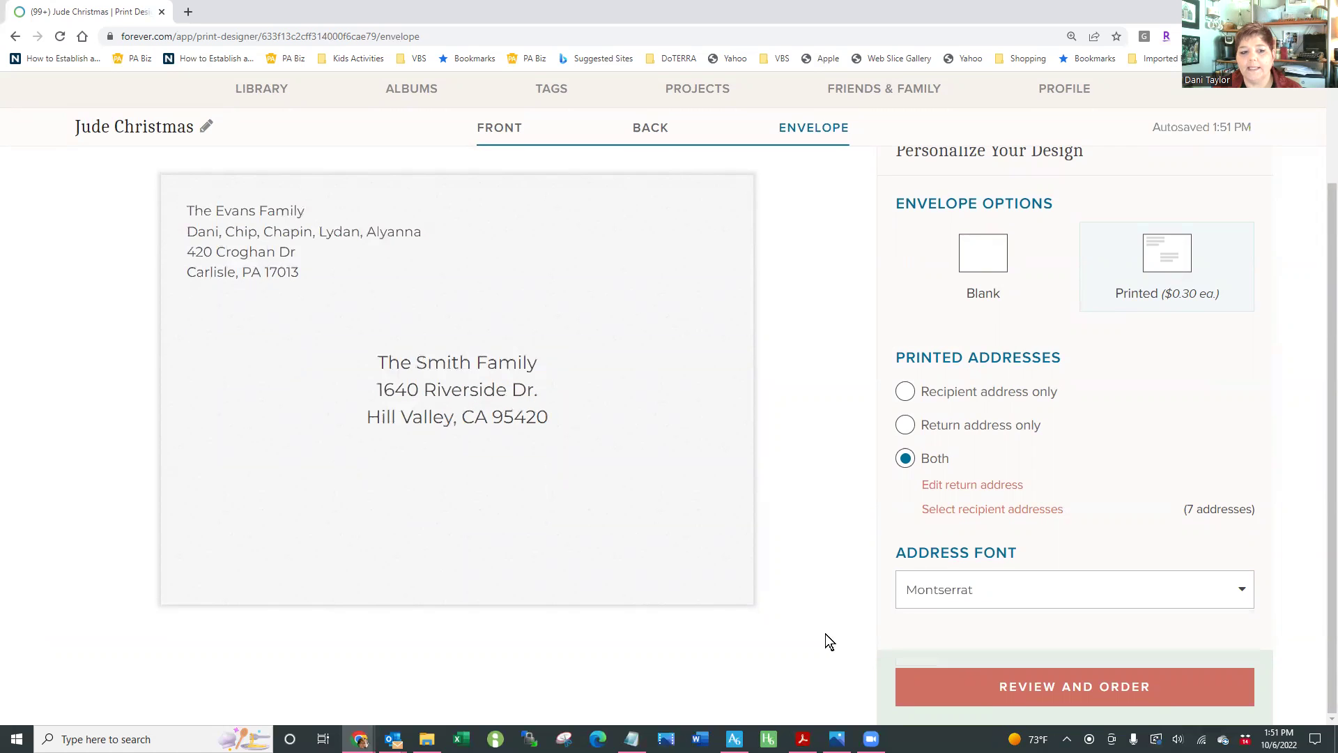
click(1030, 689)
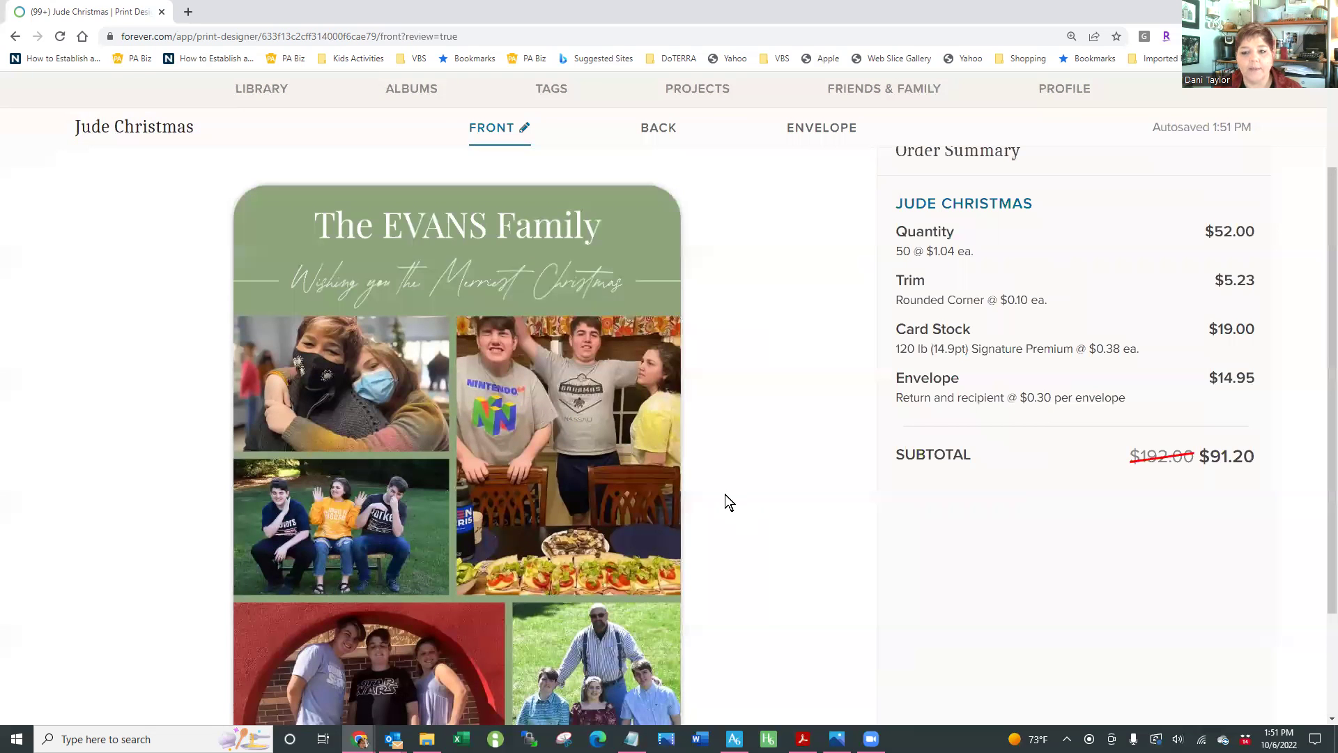
Look over the card back in the order review, then return to editing it
scroll(726, 495, down, 2)
scroll(727, 495, up, 2)
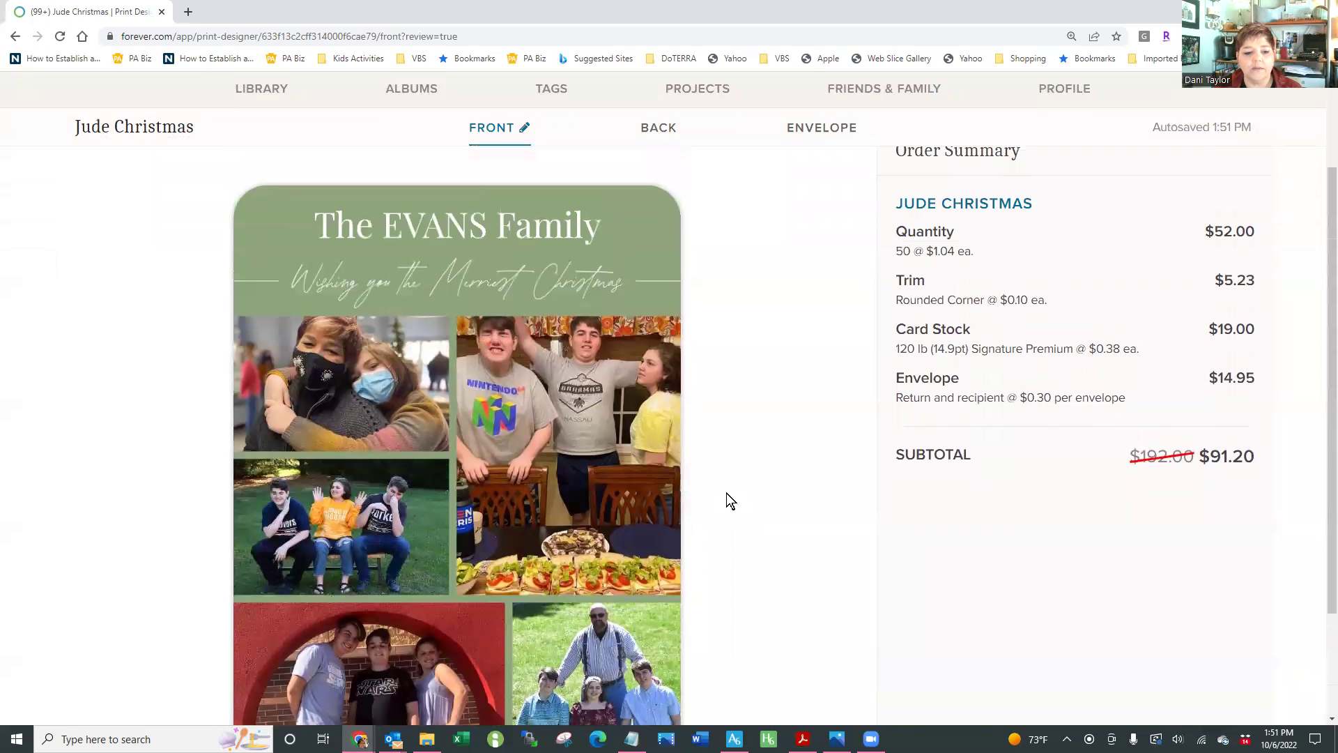
scroll(727, 491, up, 1)
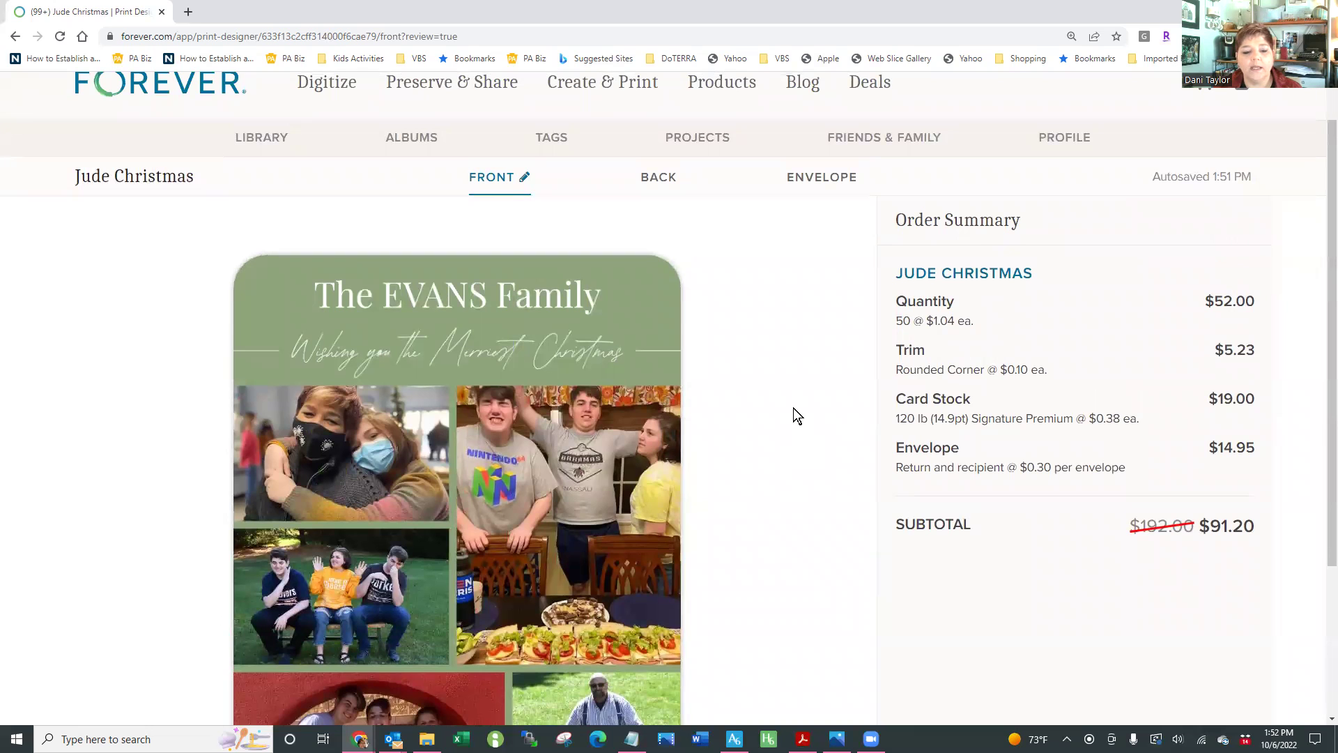
scroll(784, 414, down, 3)
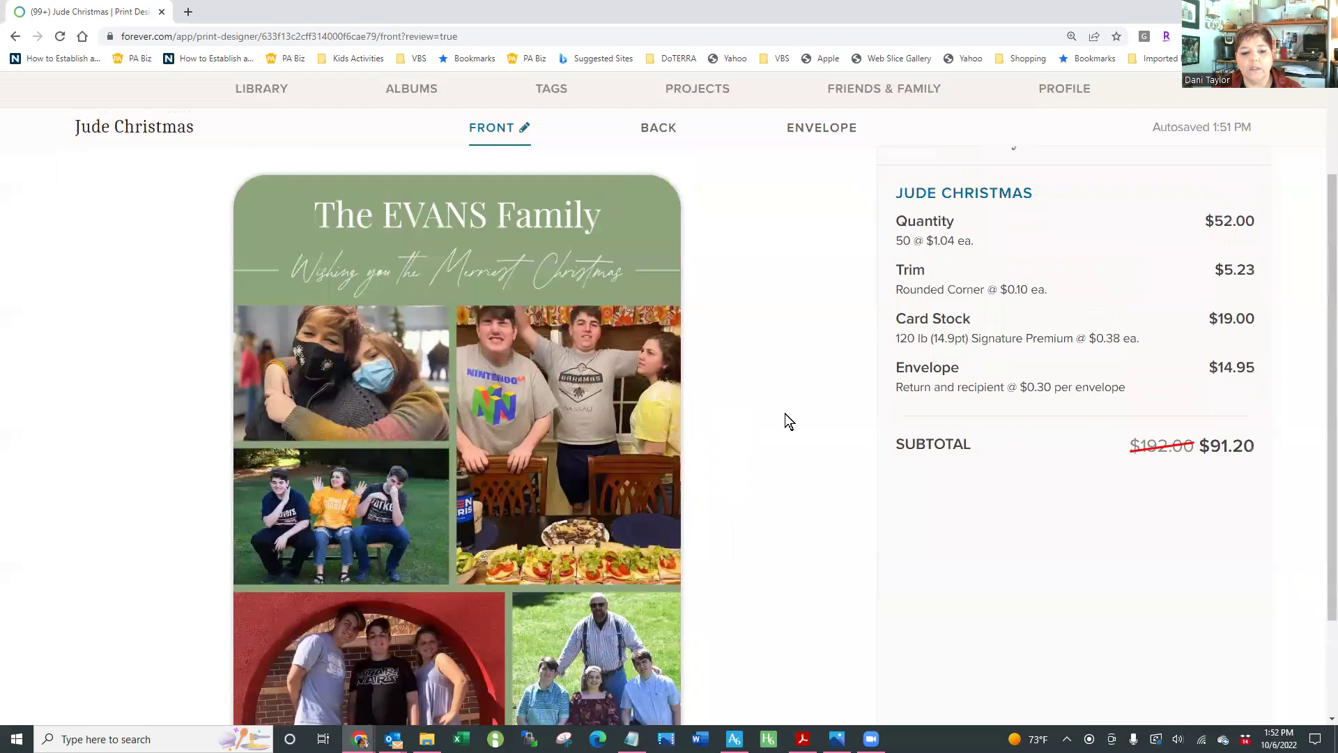
scroll(785, 412, up, 3)
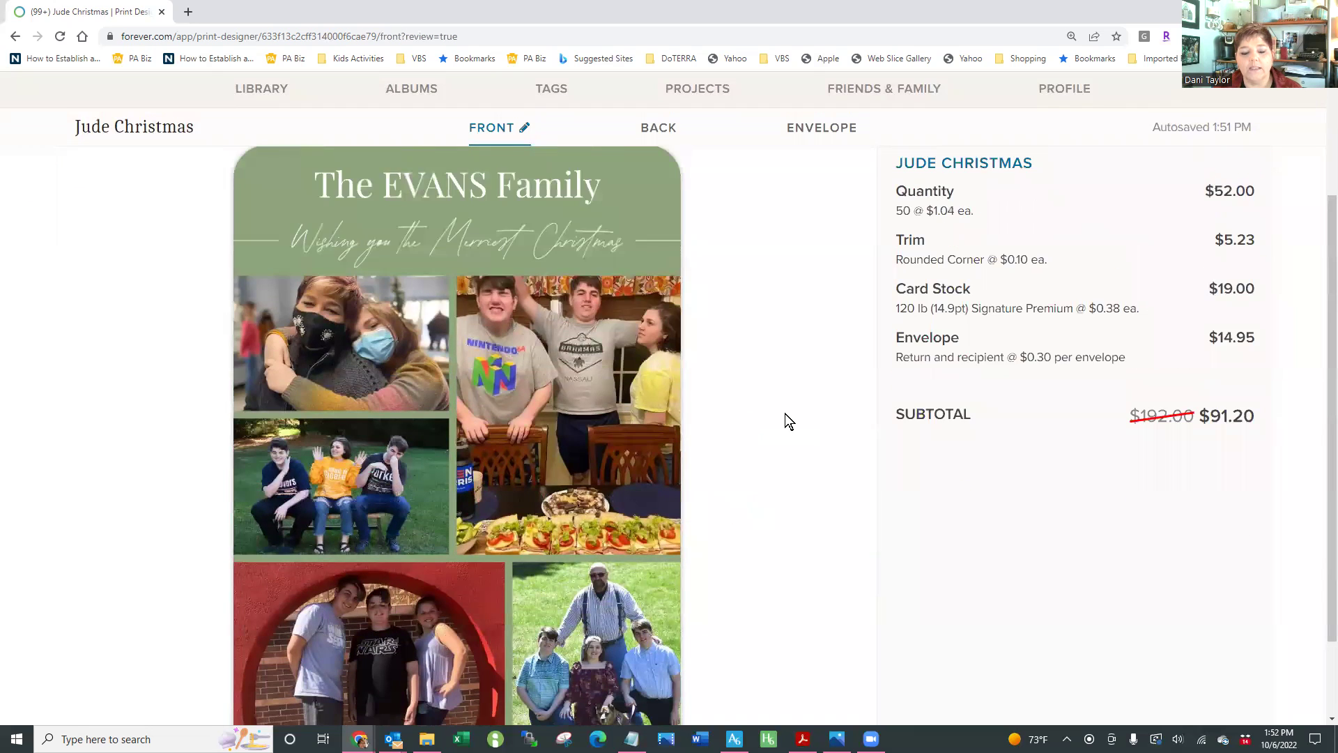
scroll(727, 207, up, 1)
click(662, 181)
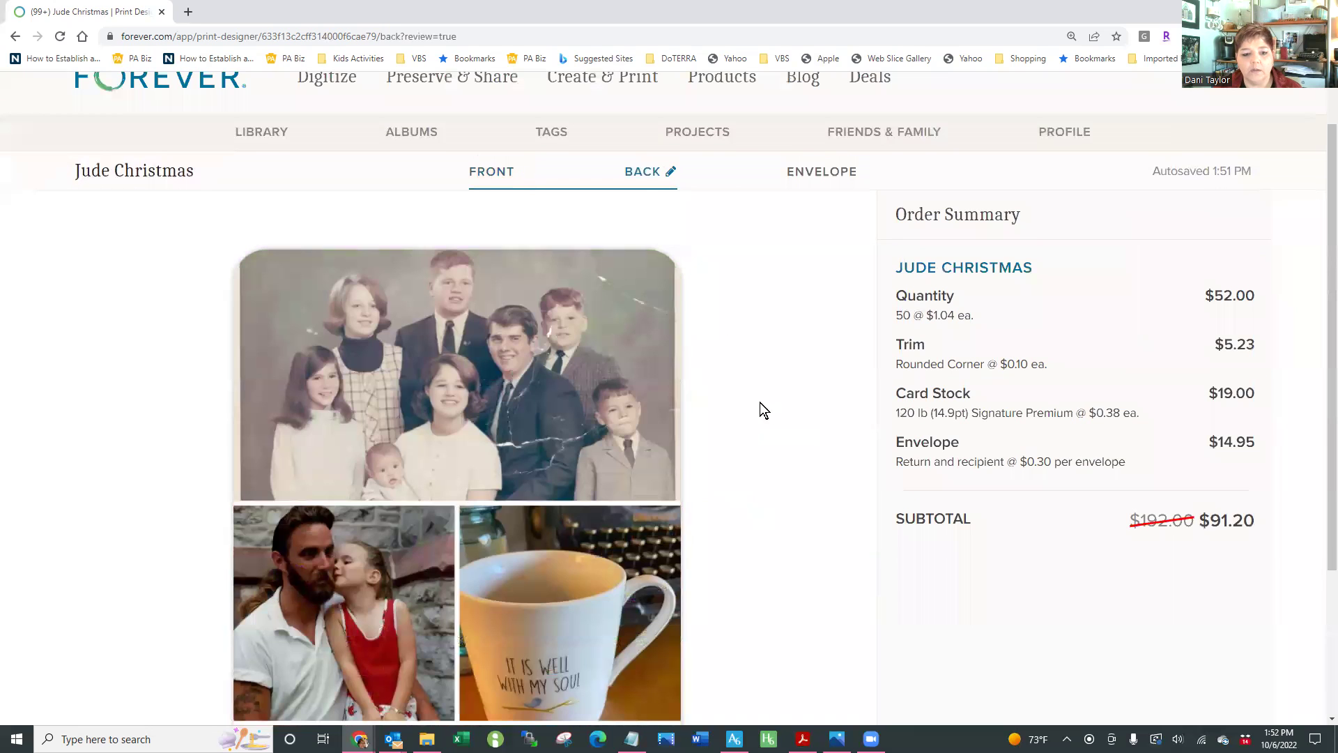
scroll(767, 409, down, 1)
scroll(767, 402, down, 1)
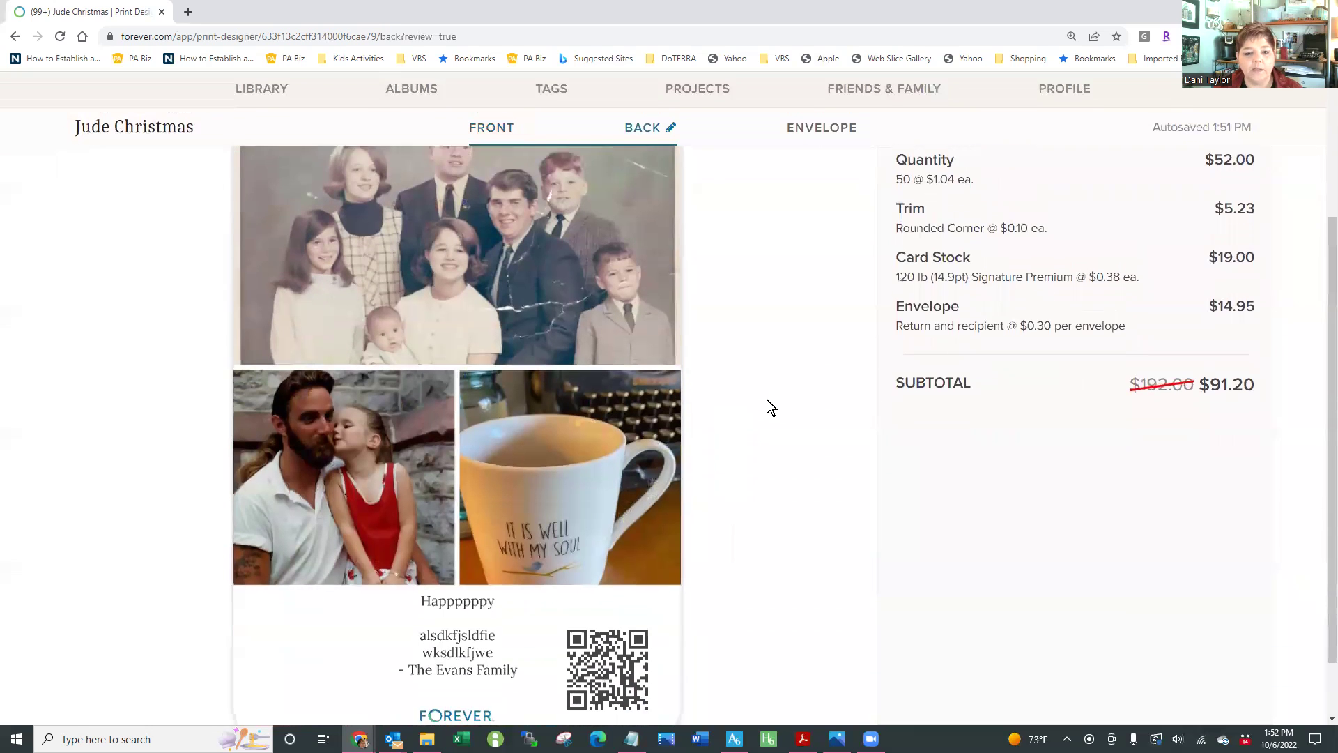
scroll(767, 399, down, 1)
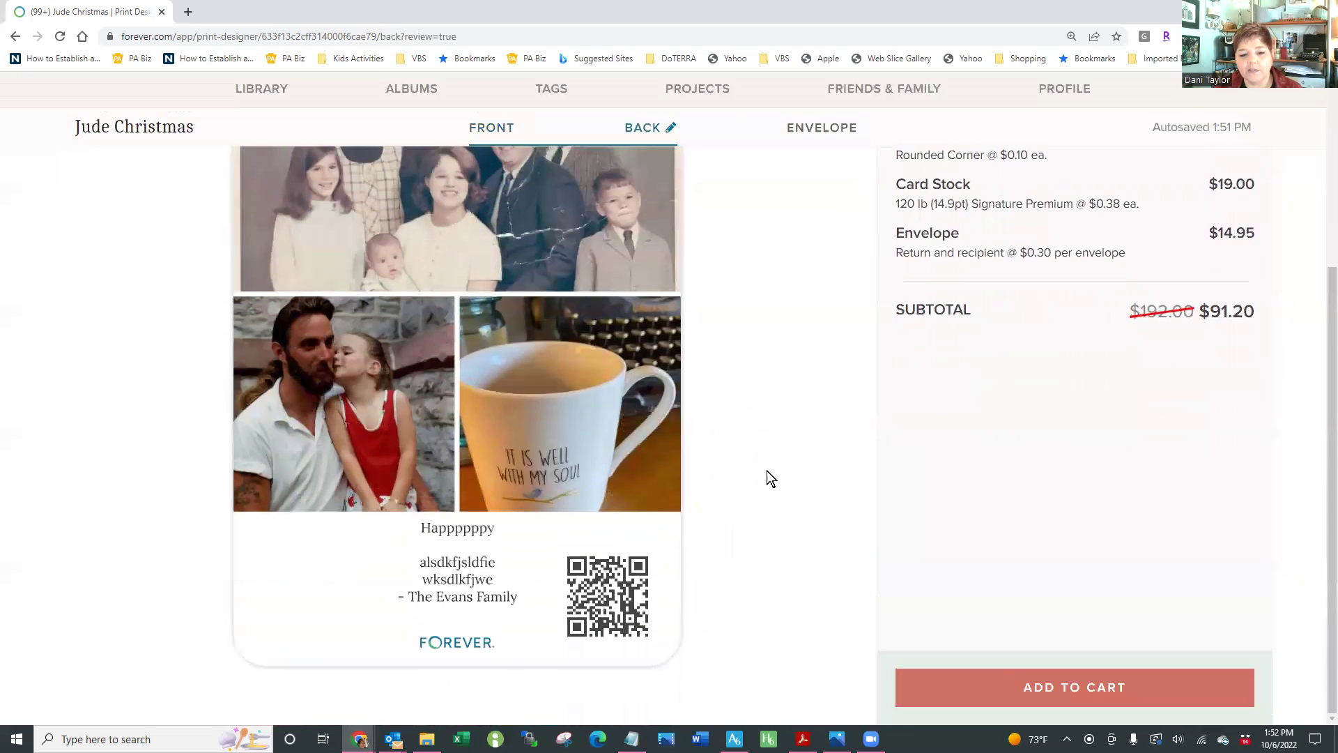
click(606, 618)
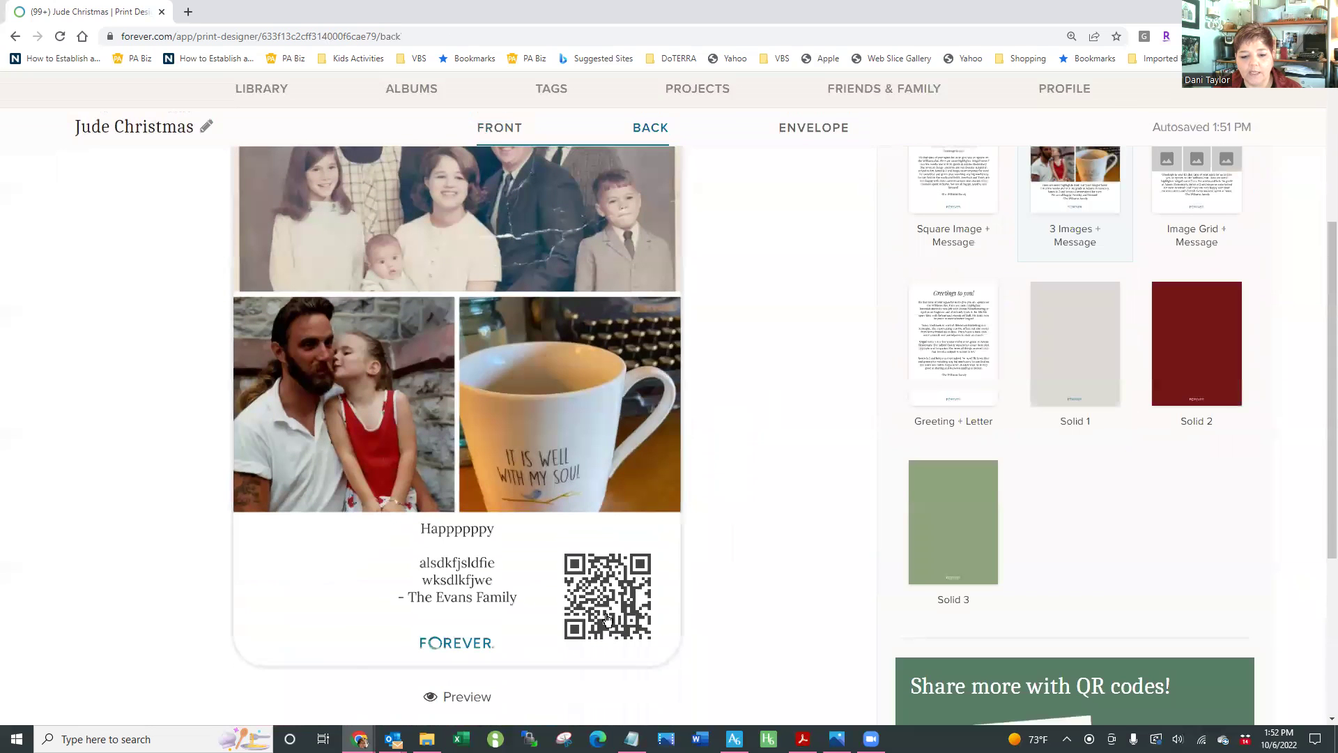
Check where the card back's QR code links, then continue to the envelope design
click(630, 585)
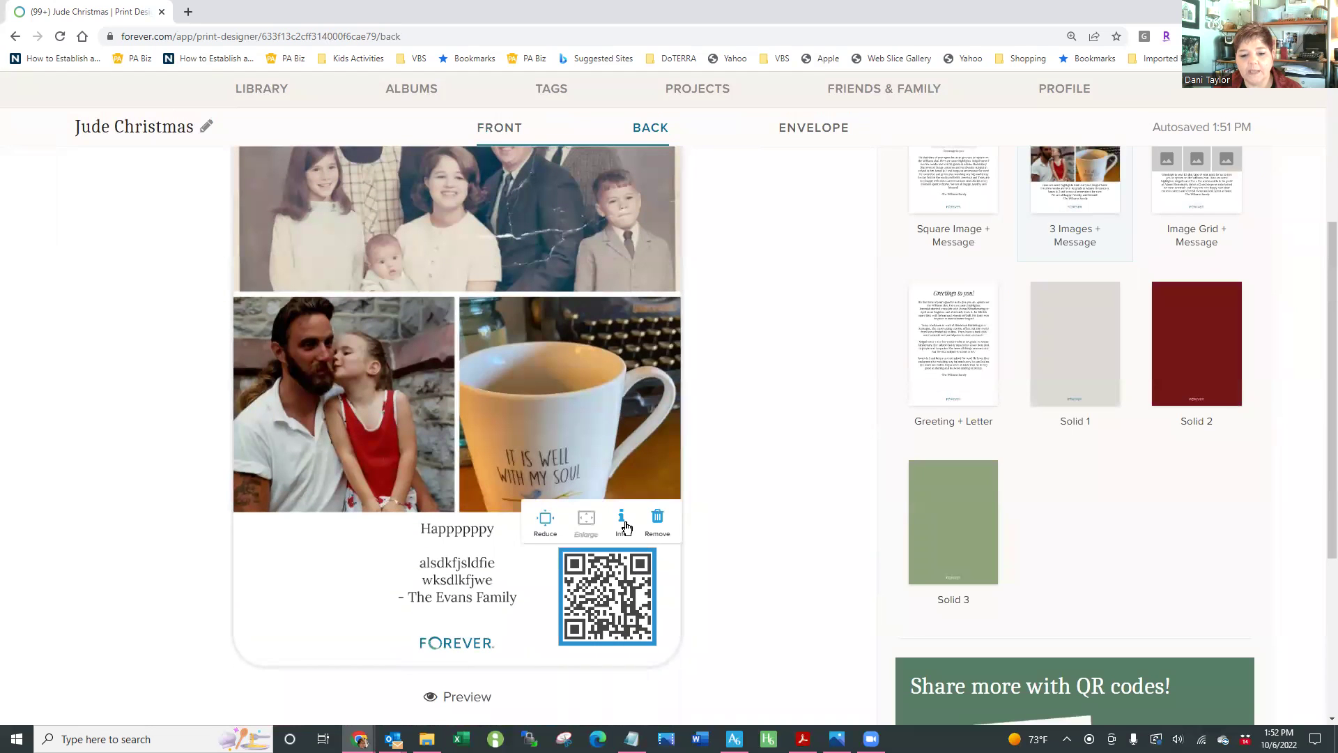
click(624, 522)
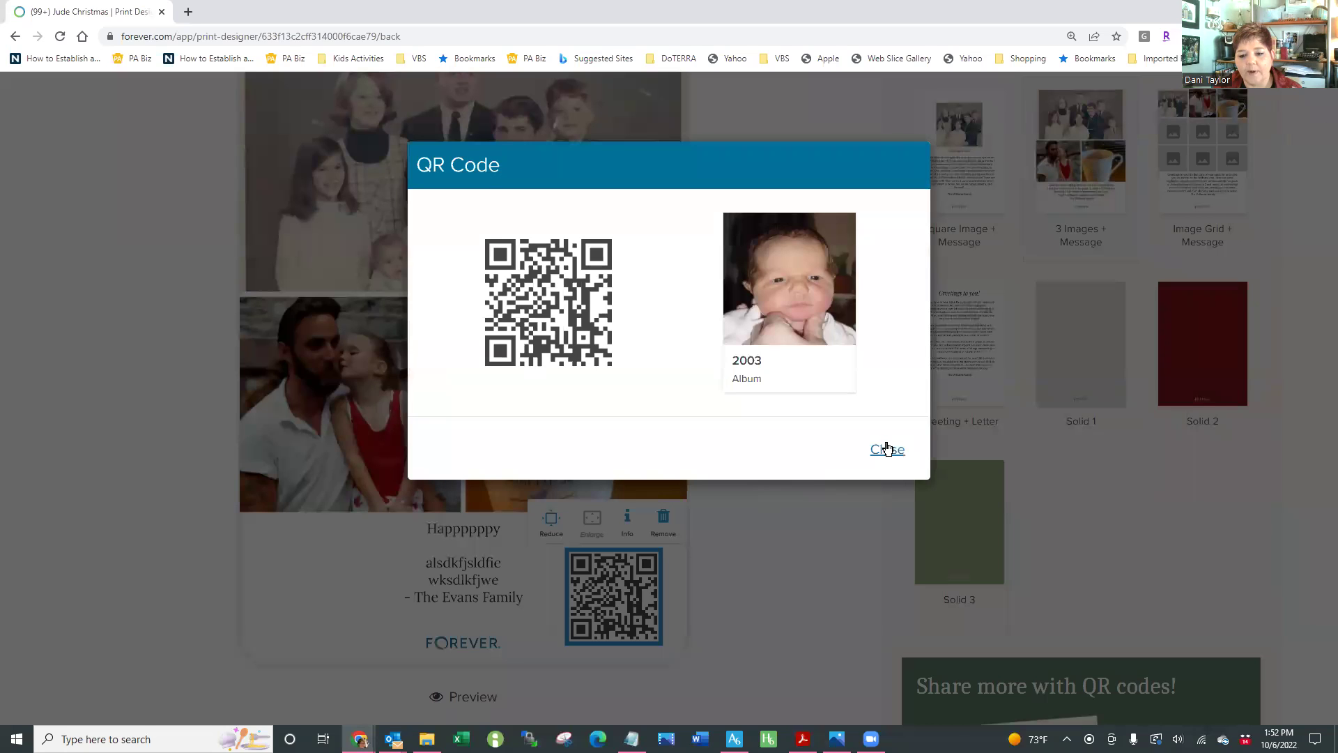
click(888, 452)
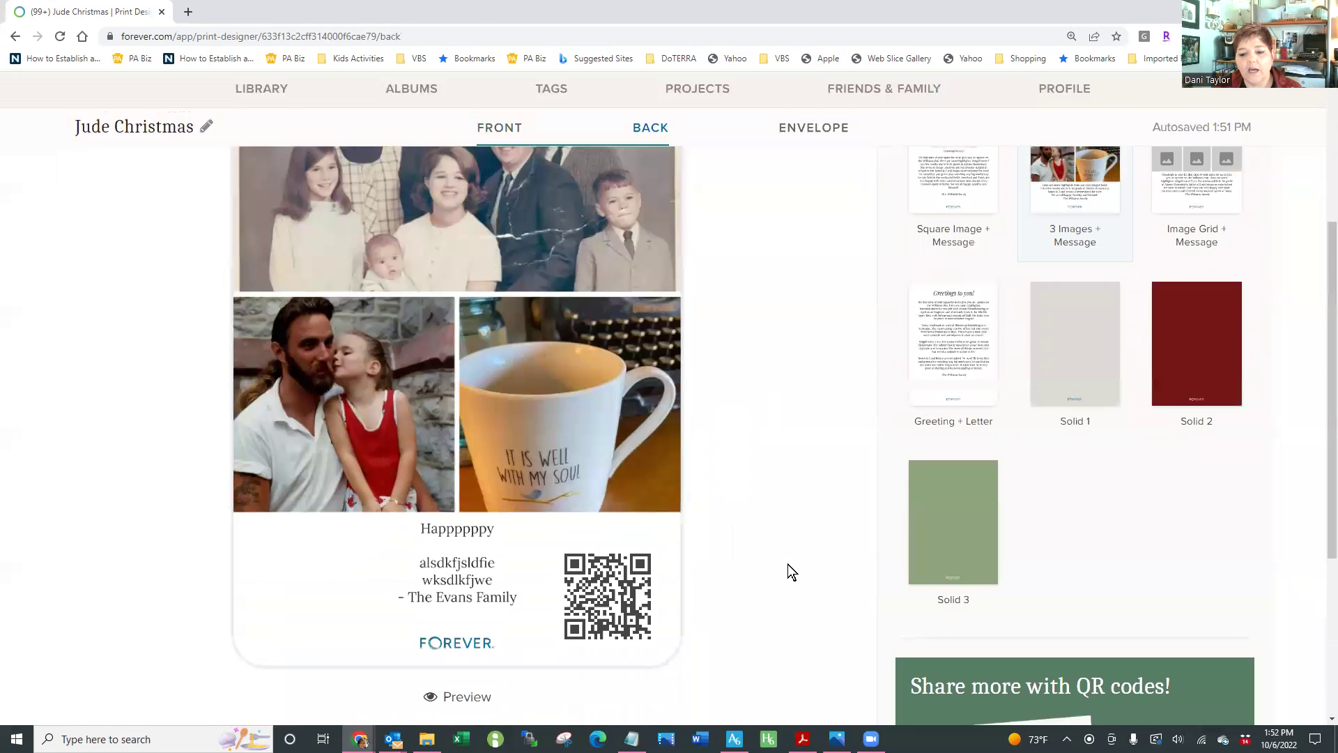
scroll(852, 517, up, 1)
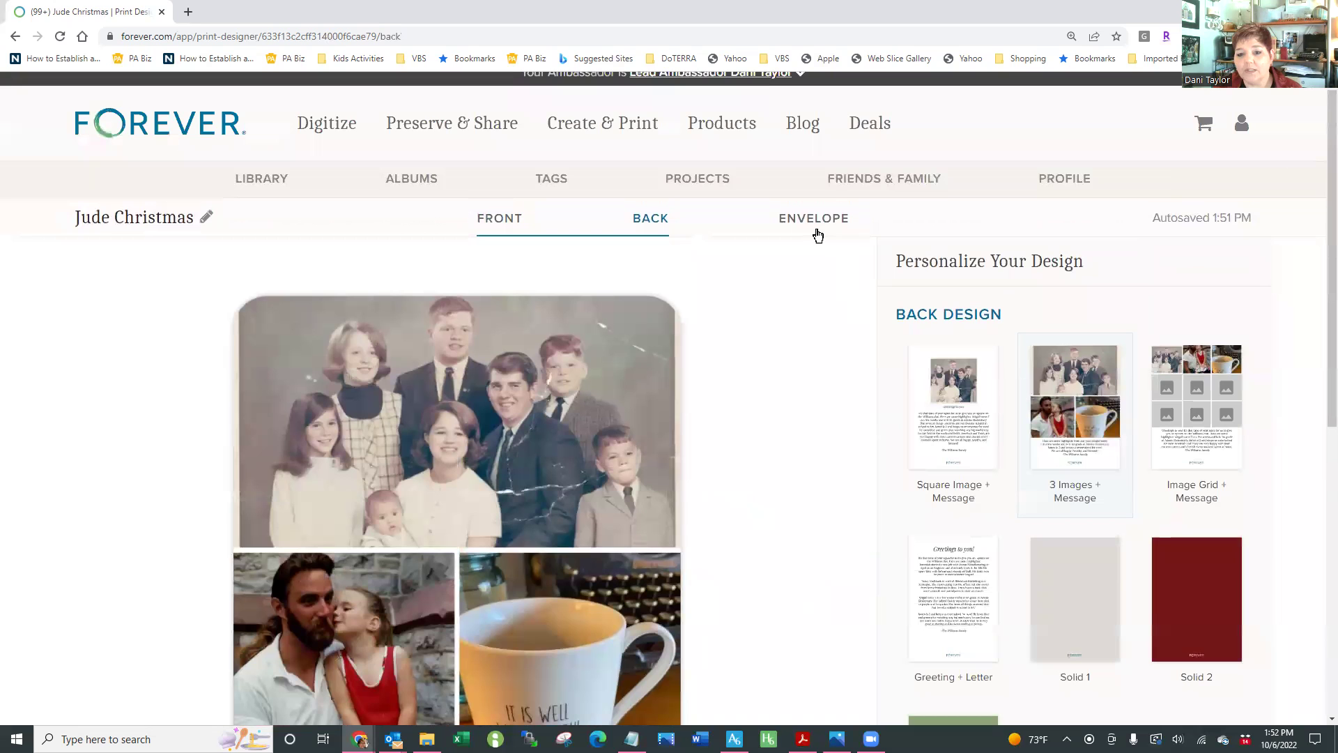
scroll(862, 451, down, 1)
scroll(842, 670, down, 7)
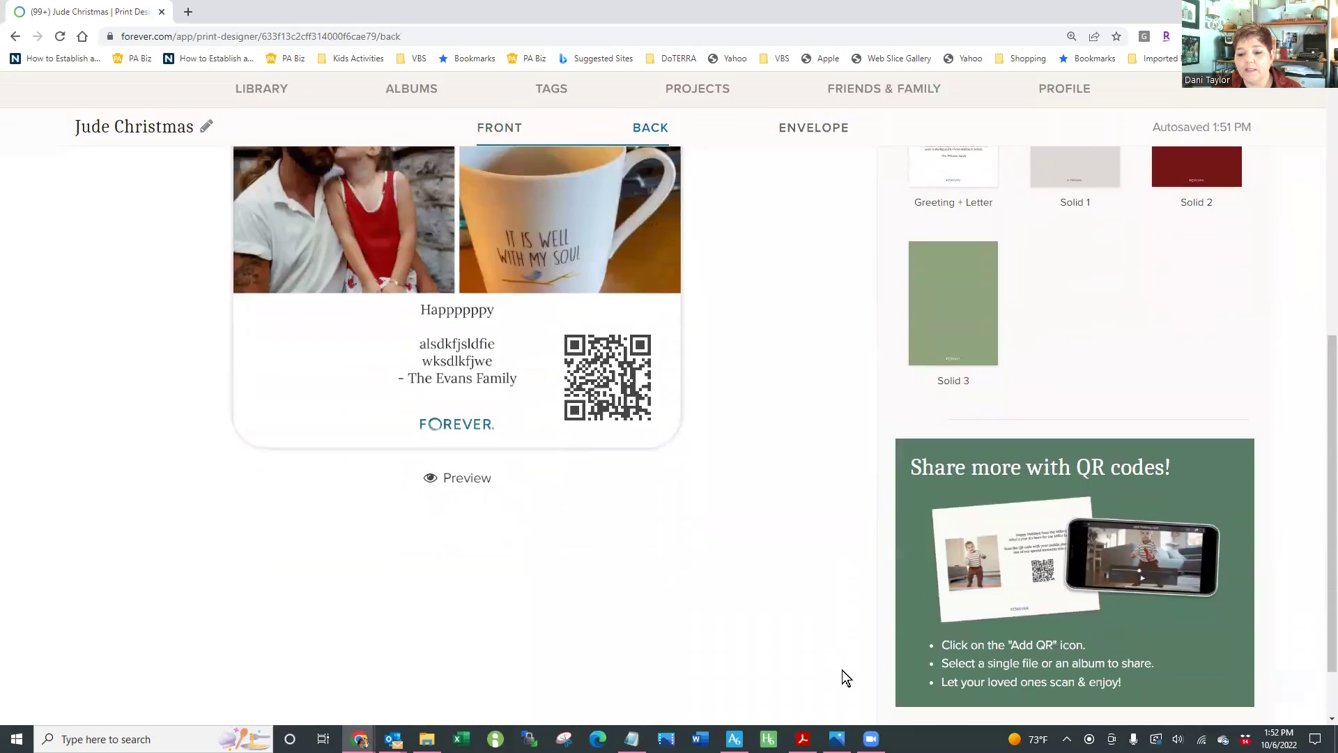
click(993, 702)
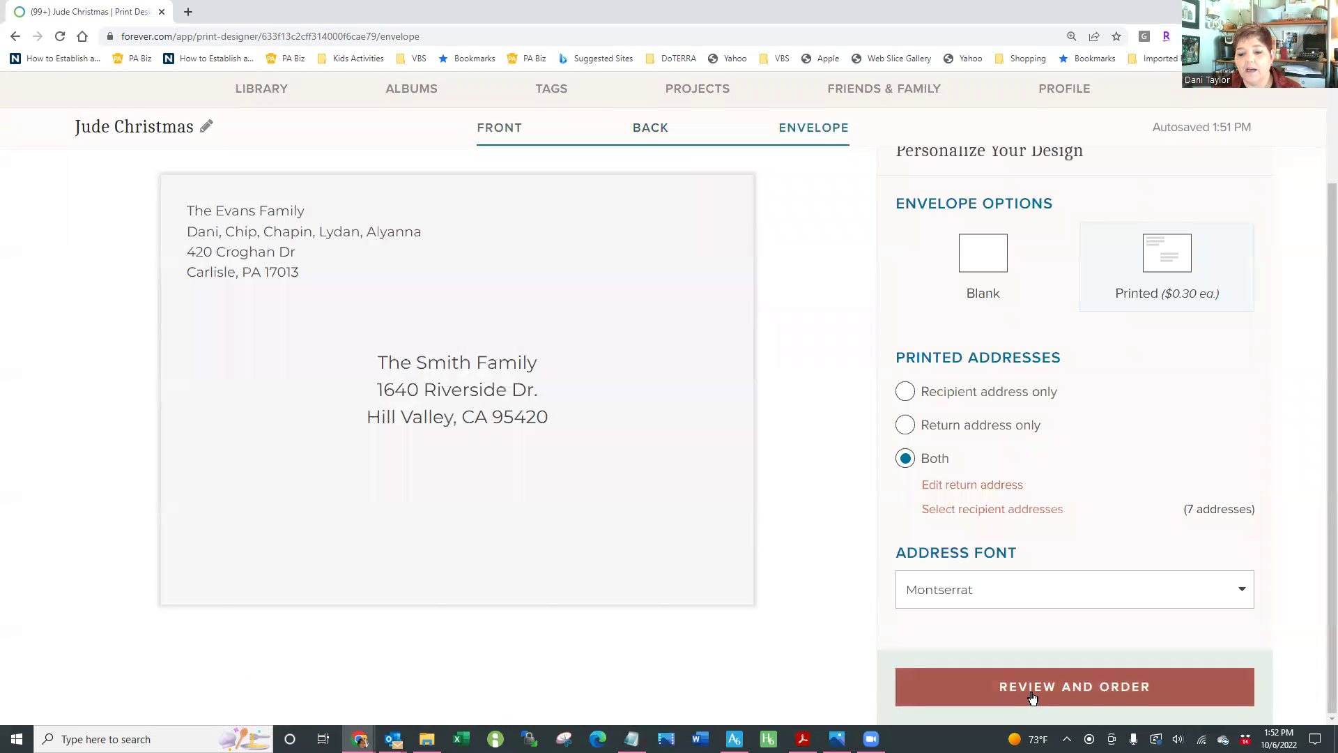
Review the order summary for 50 cards at $91.20 and add it to the cart
click(1032, 692)
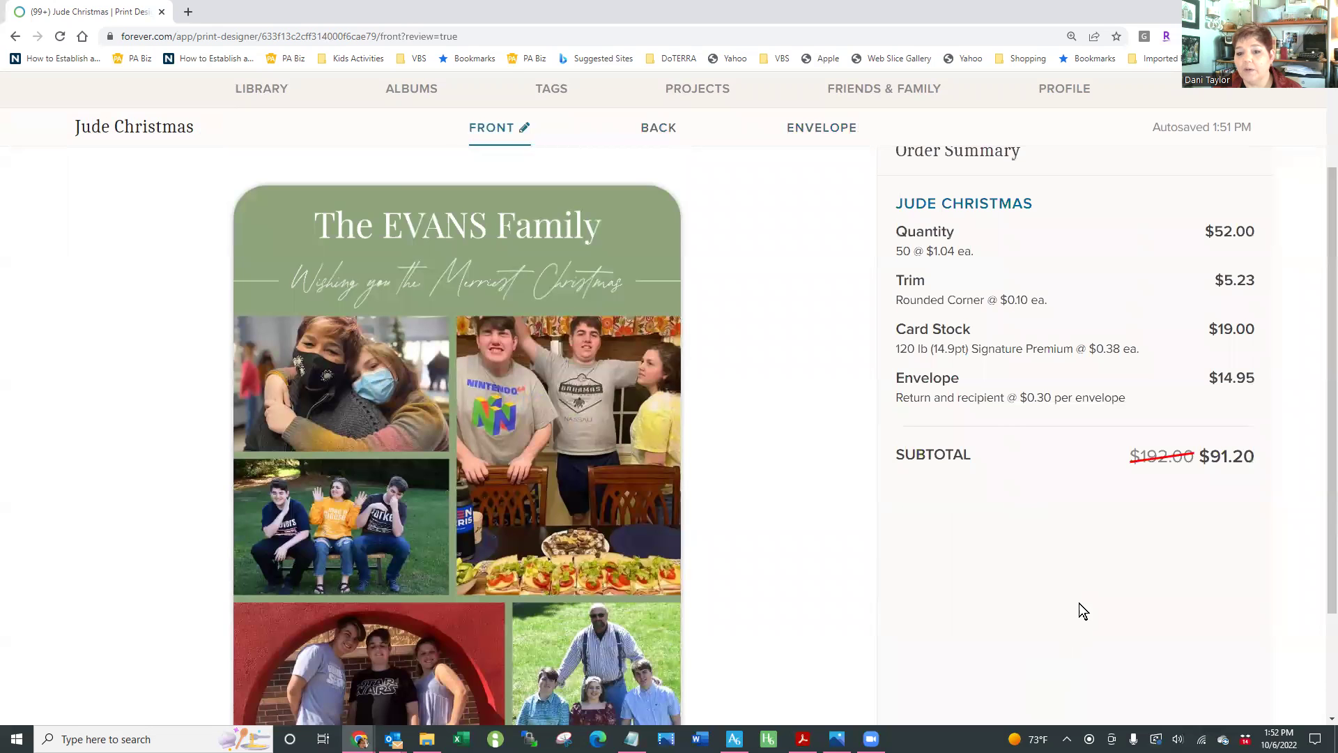
scroll(1067, 582, down, 1)
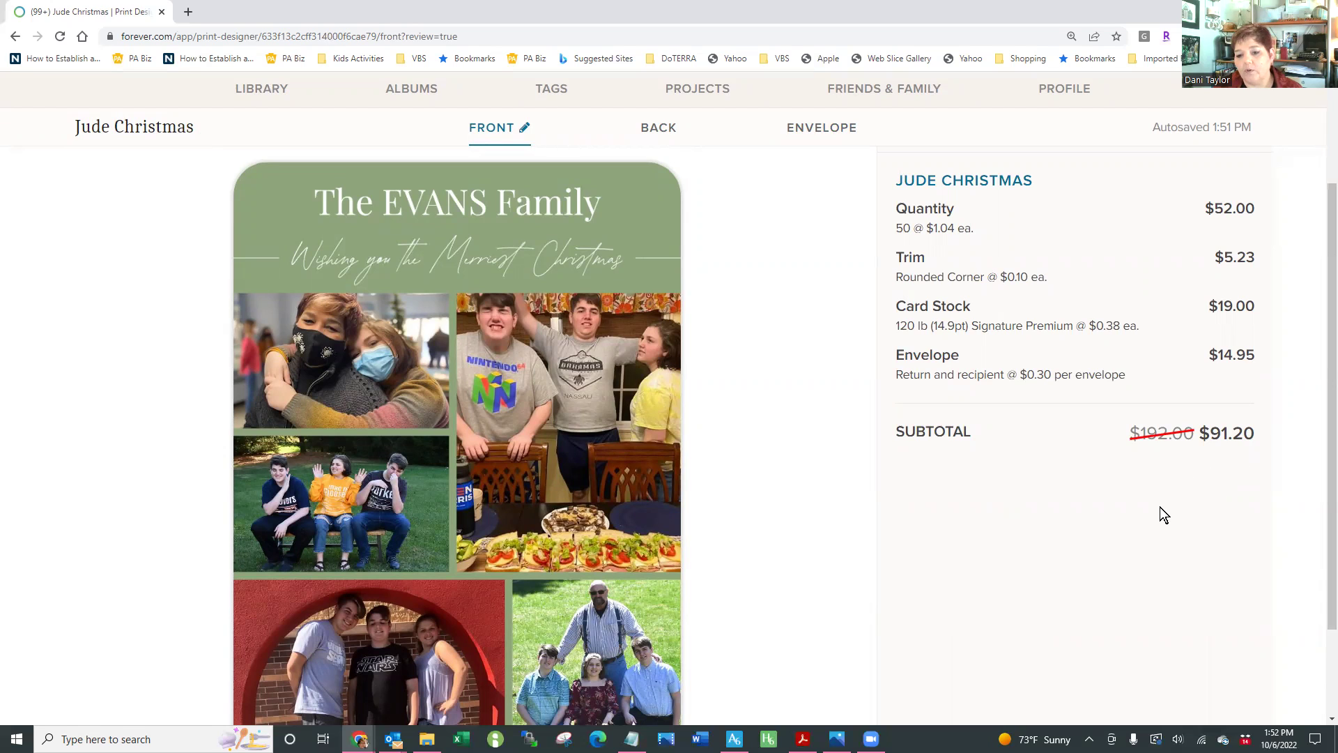
scroll(1160, 508, down, 1)
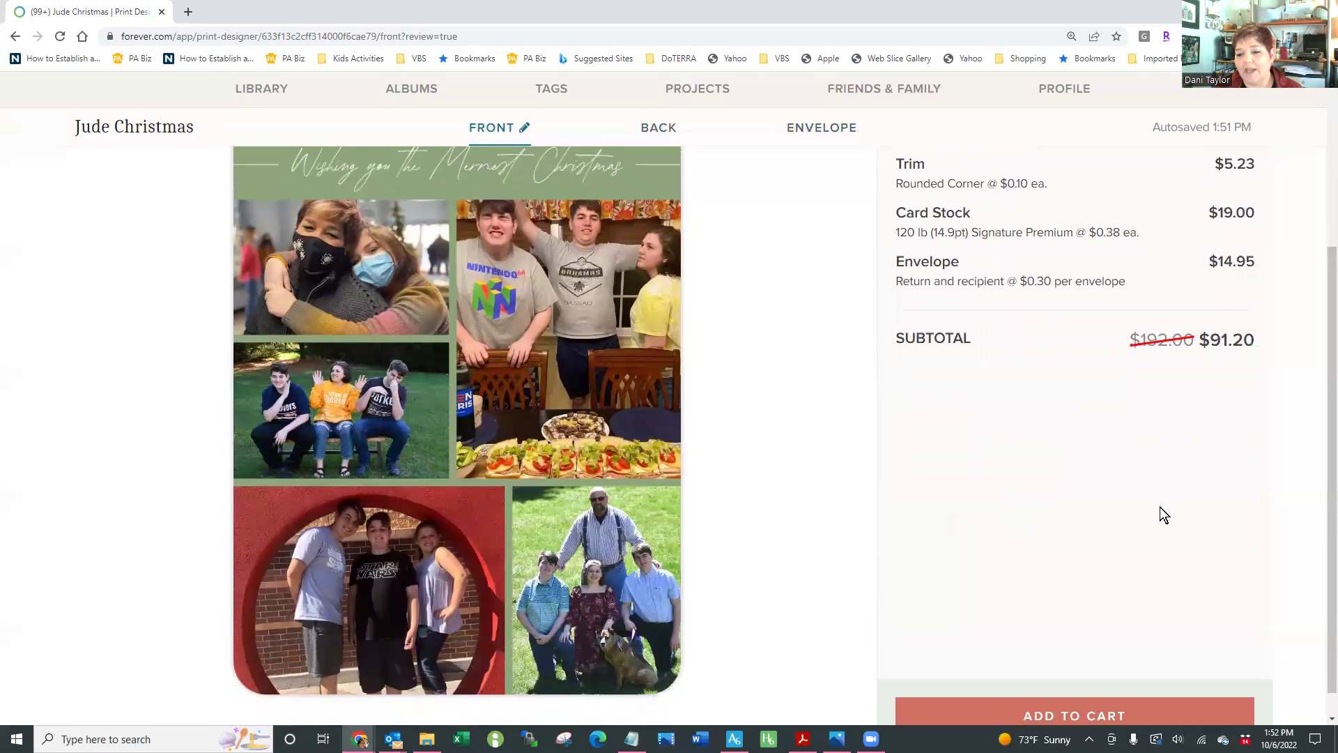
scroll(1160, 507, up, 1)
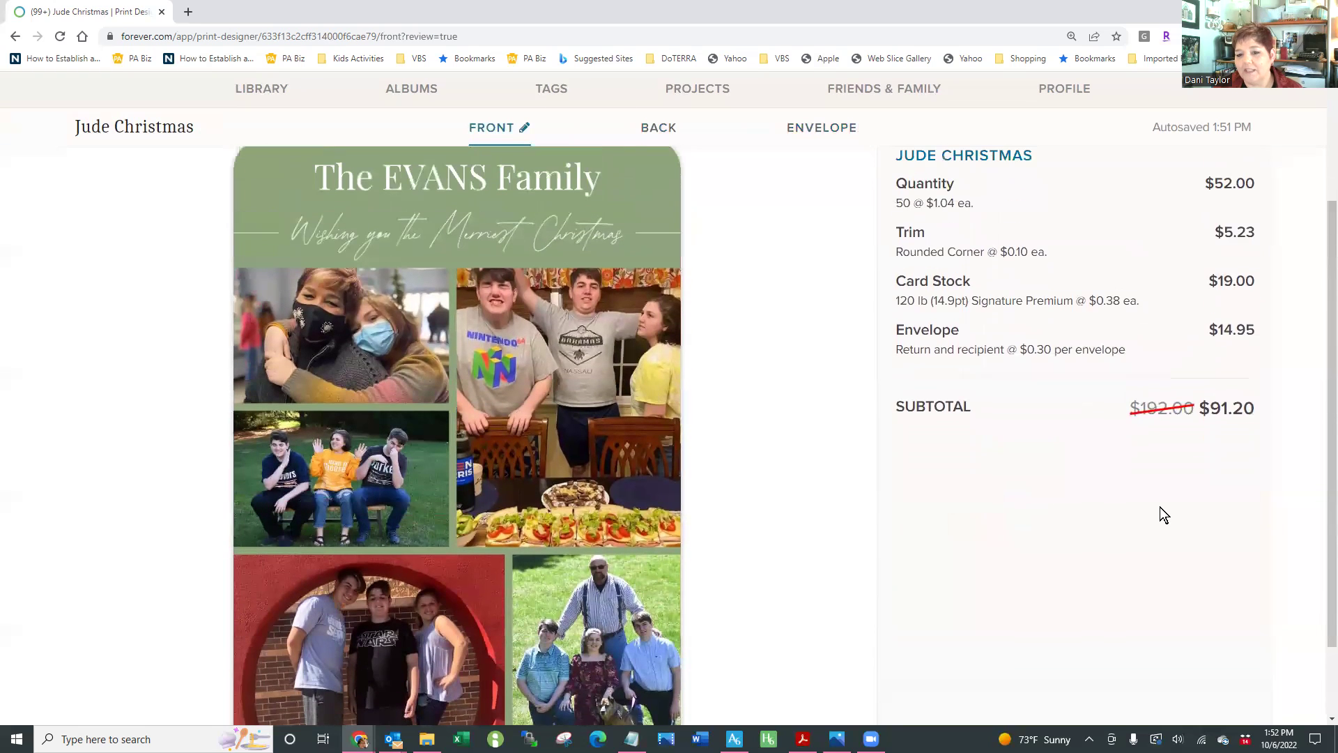
scroll(1160, 508, up, 1)
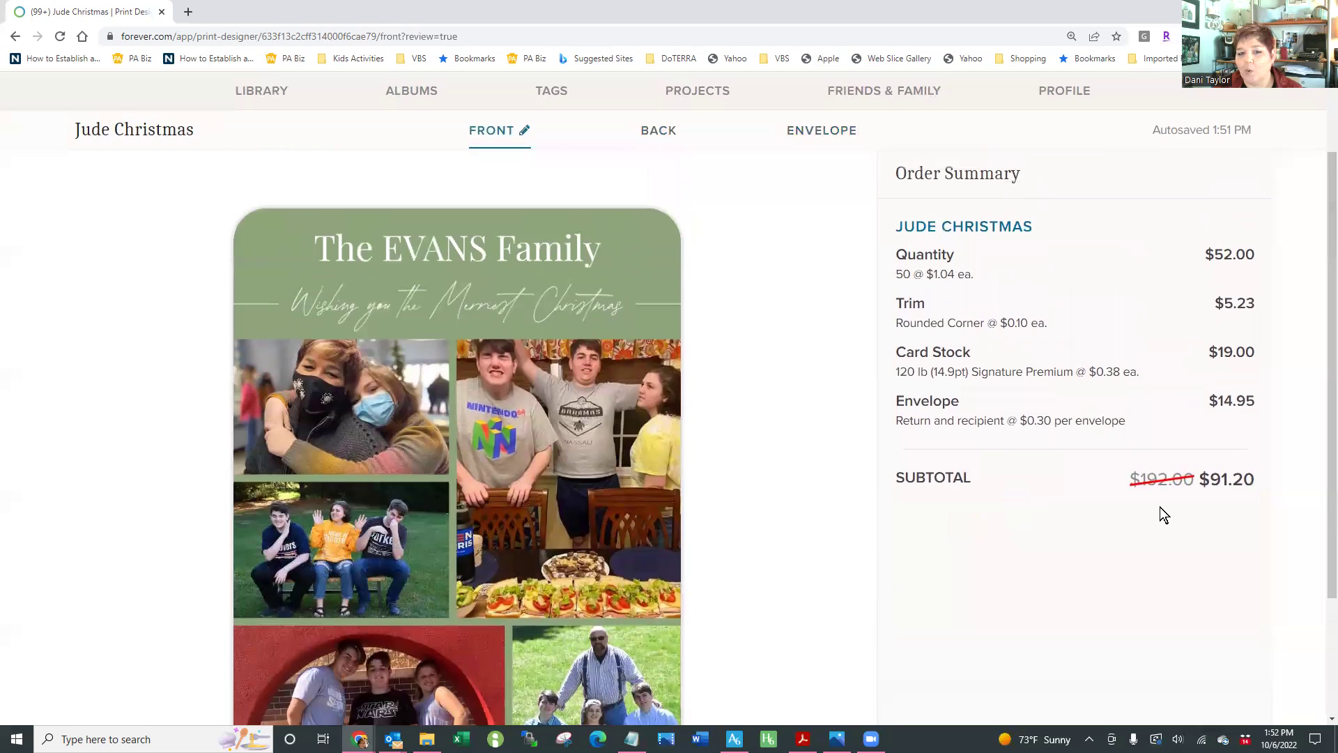
scroll(1160, 507, down, 1)
scroll(1158, 518, down, 1)
scroll(1132, 572, down, 1)
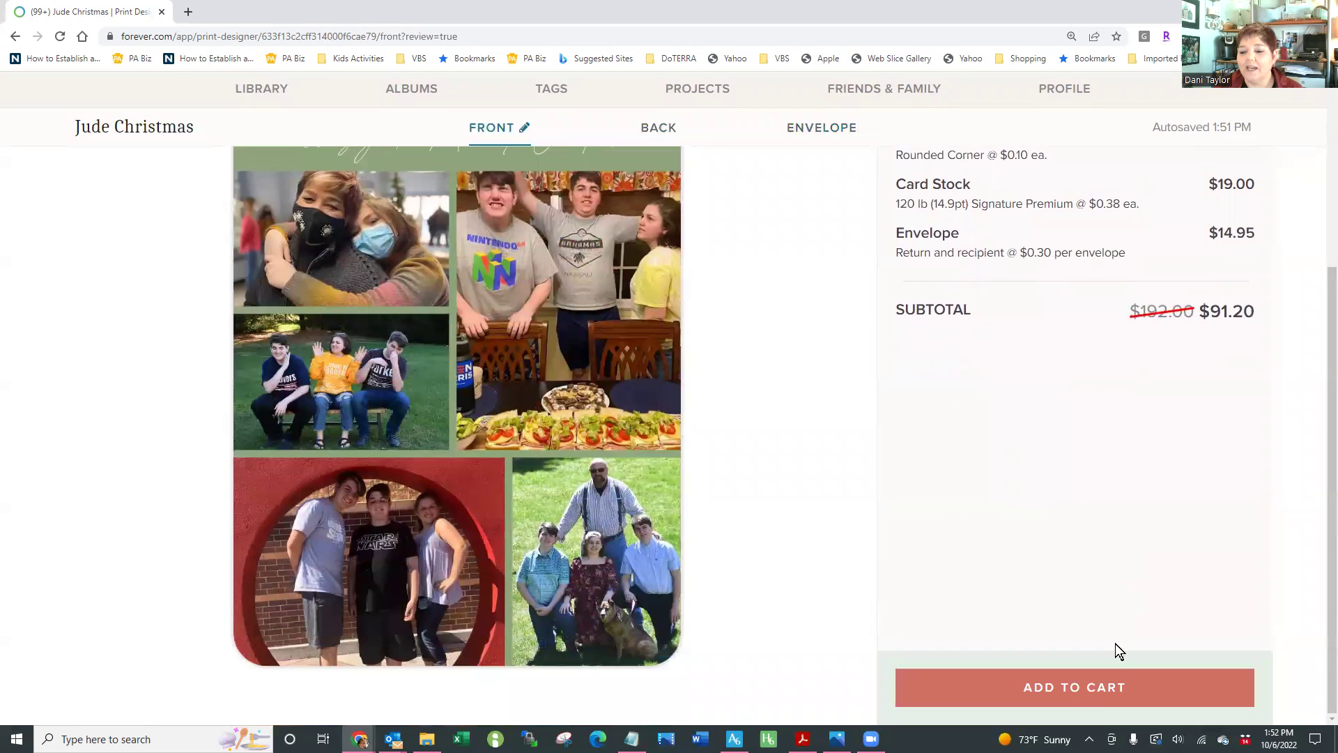
click(1084, 685)
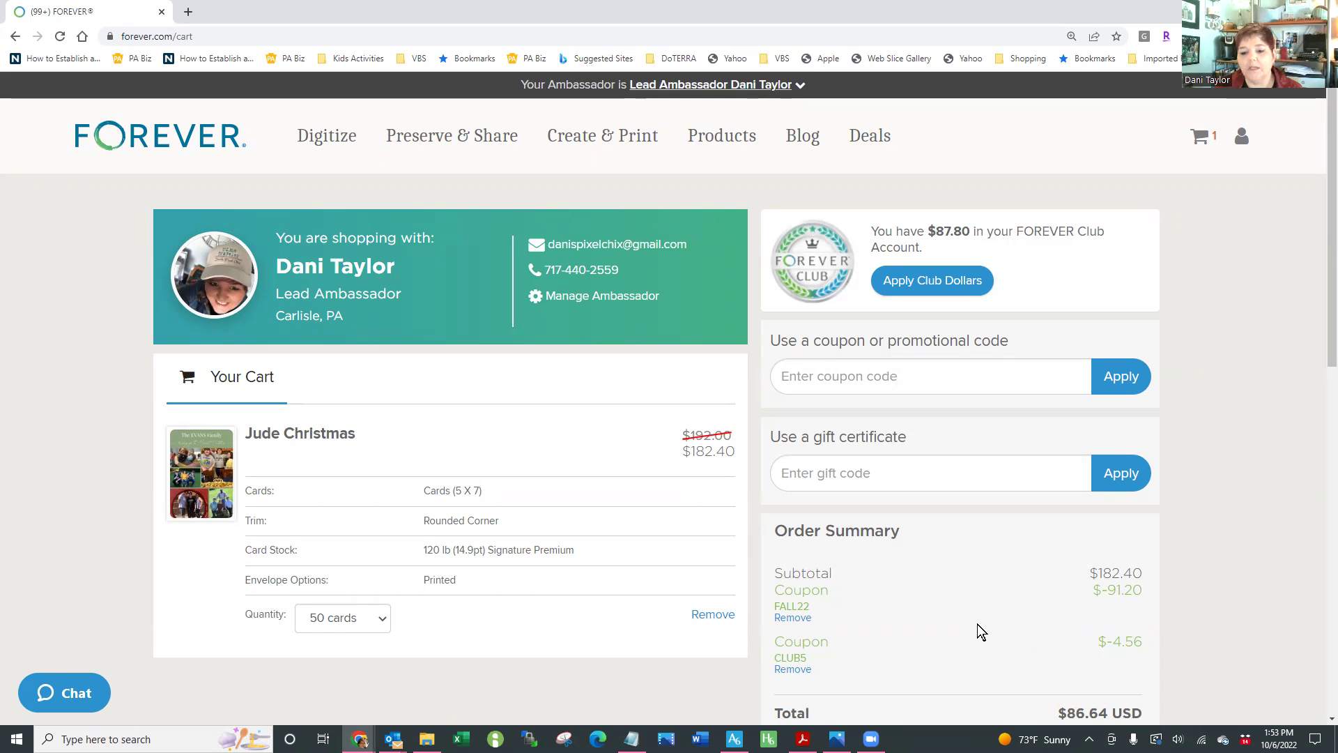
Start Secure Checkout for the $86.64 USD cart
scroll(976, 621, down, 2)
click(844, 689)
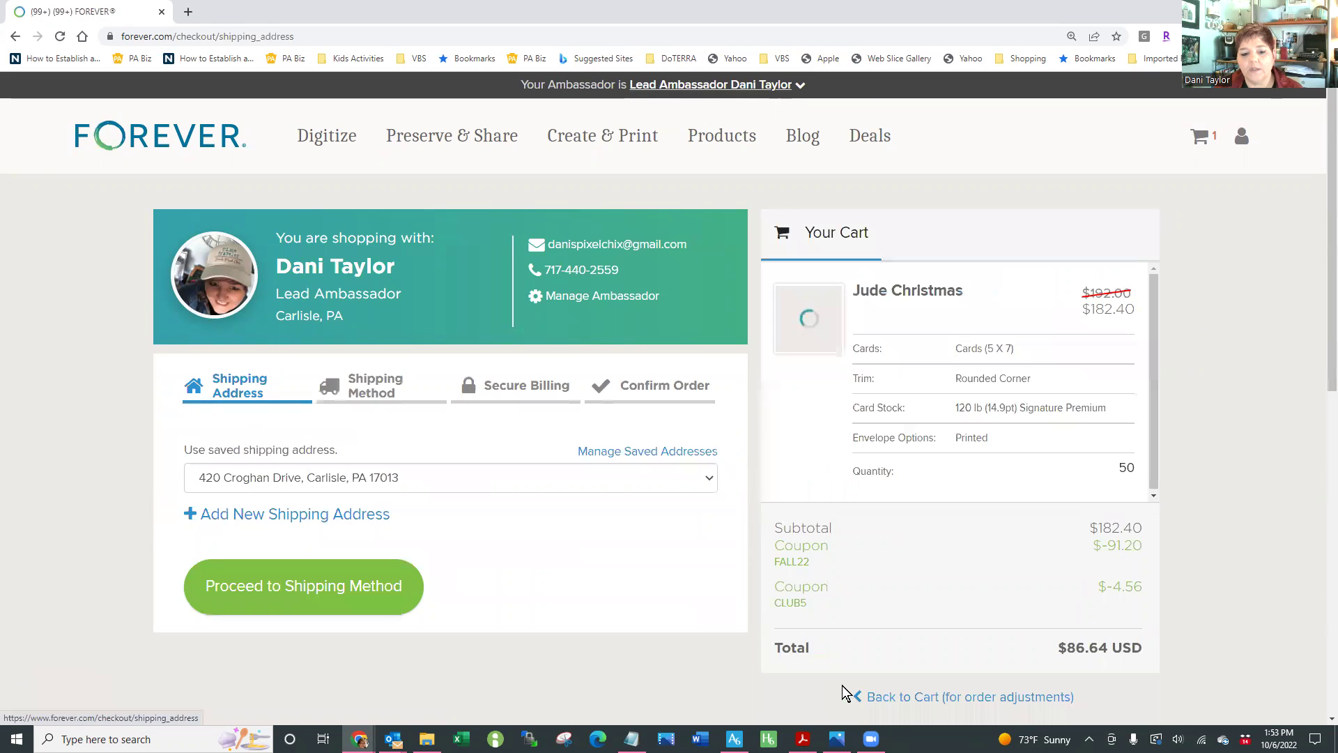
Accept the saved shipping address and continue to the shipping methods
click(365, 613)
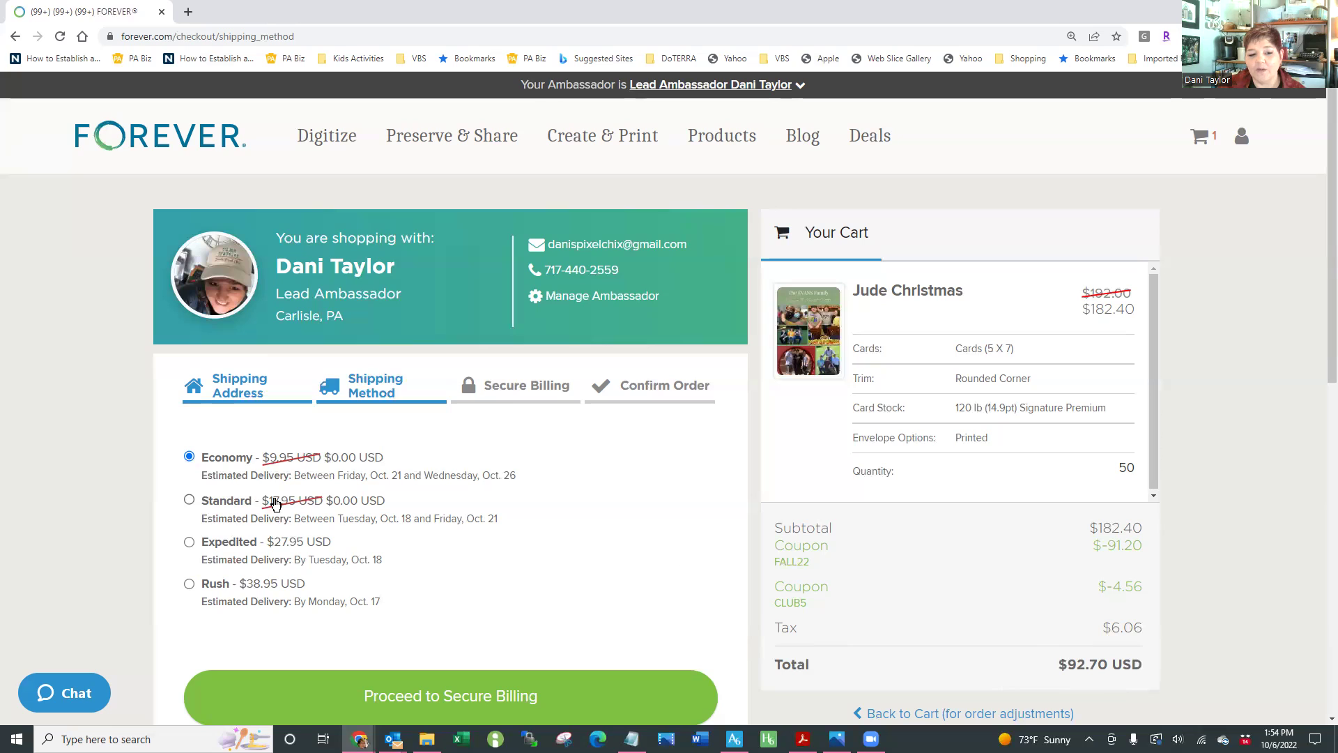
Choose free Standard shipping (Oct. 18–21) and confirm the $92.70 USD total
click(190, 500)
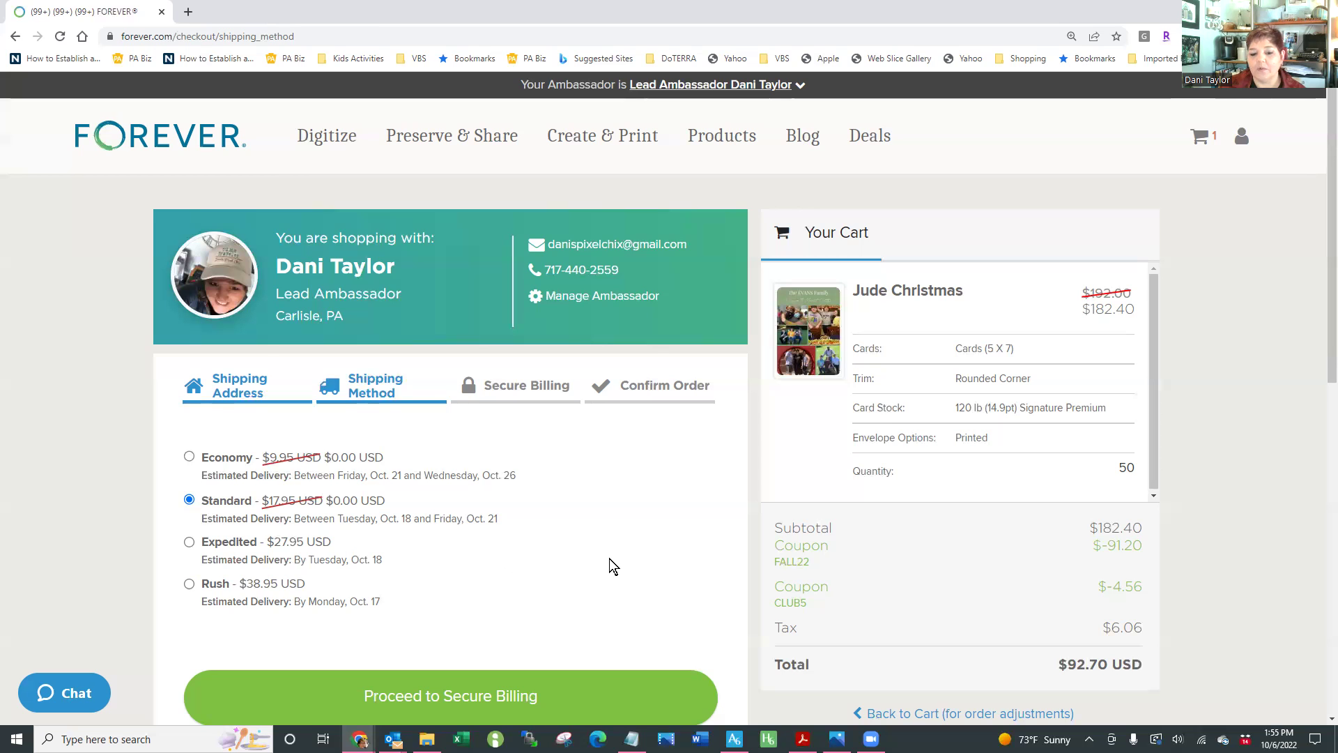
scroll(609, 558, down, 1)
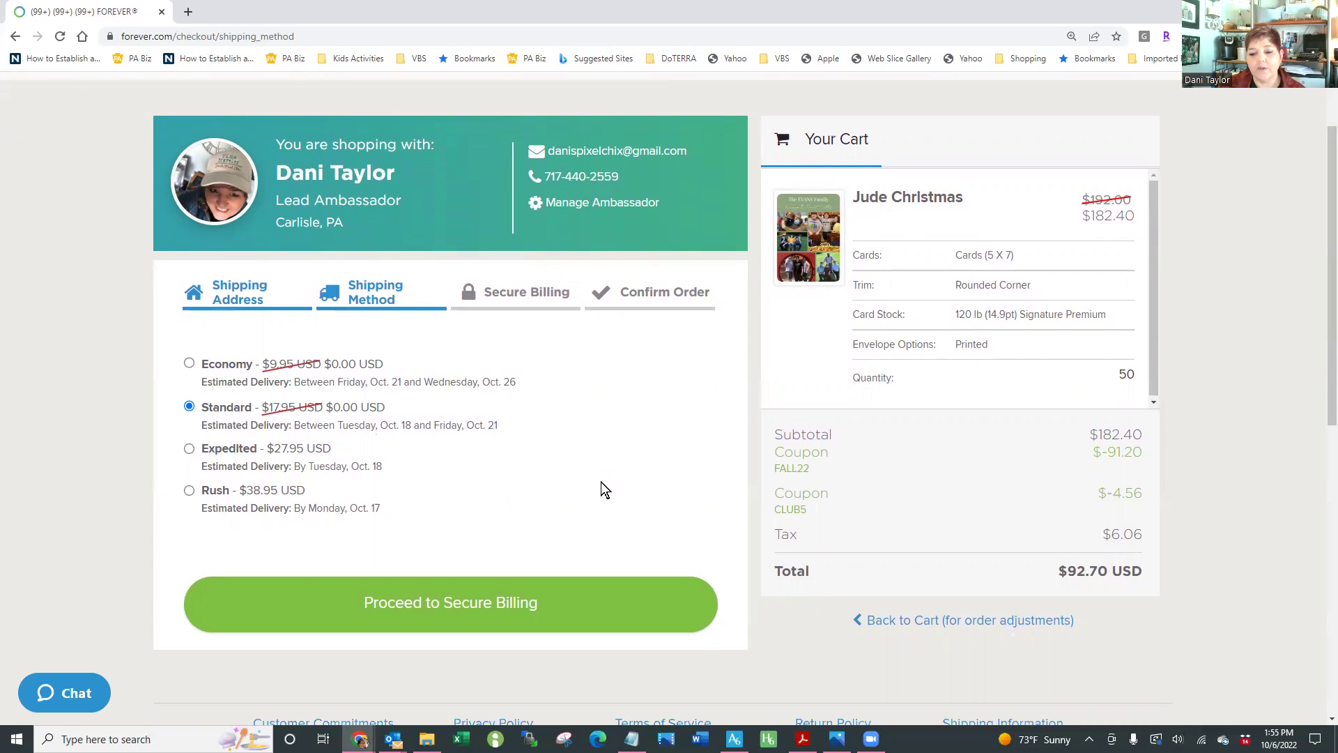
scroll(601, 482, up, 1)
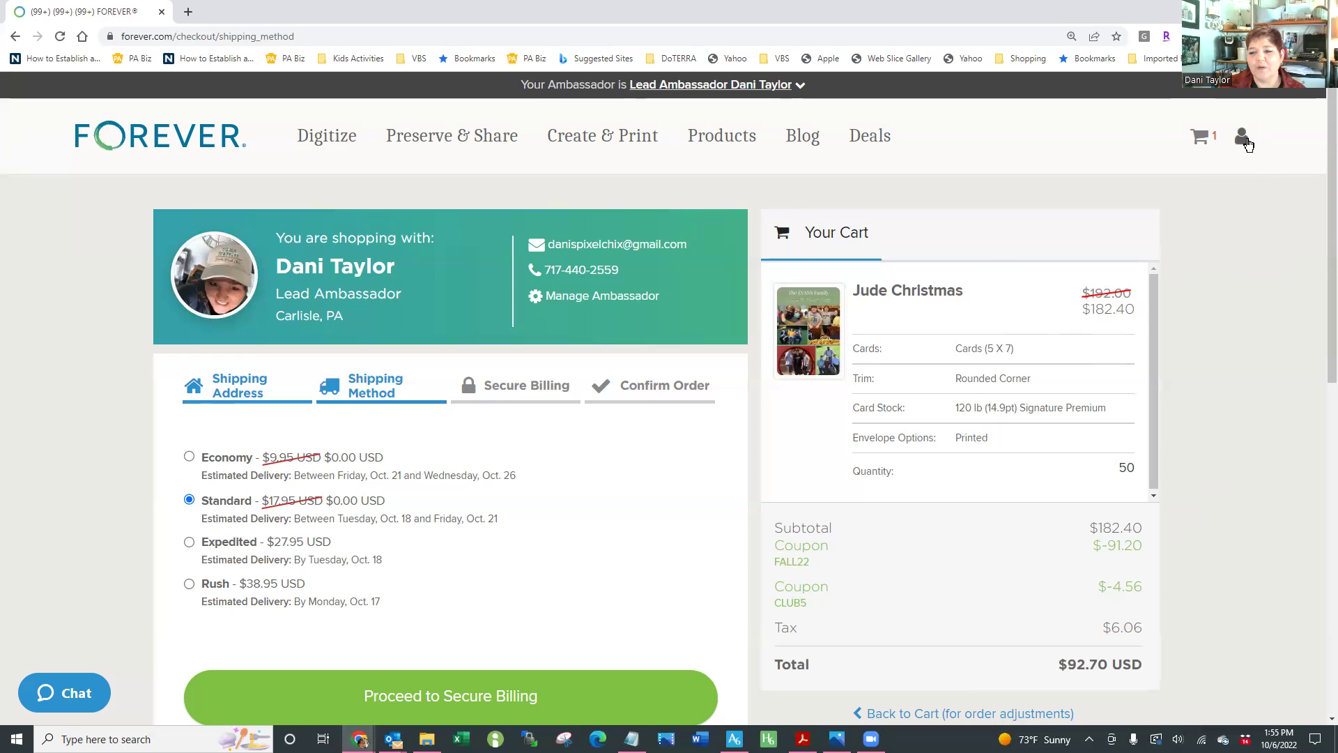
Open the Address Book under My Account, then switch to the DPP logo image in Photos
click(1242, 138)
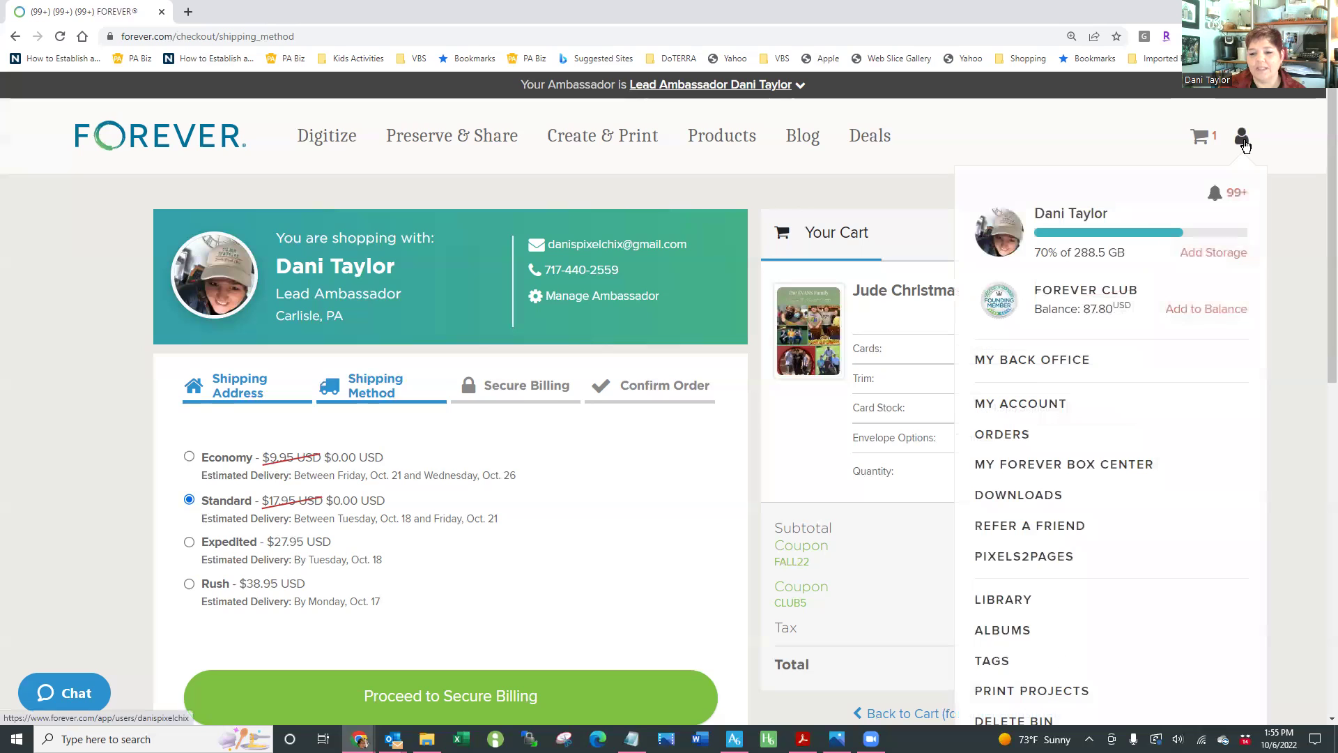
click(1040, 404)
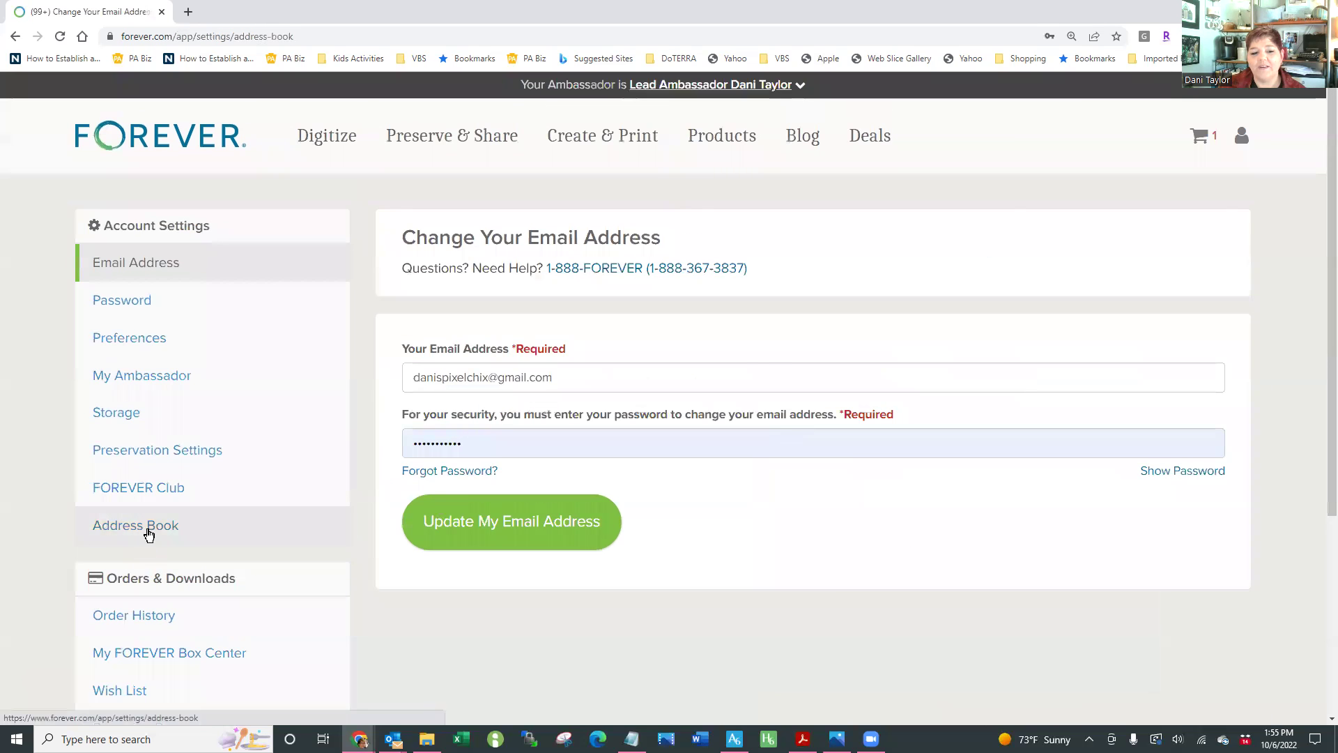
click(149, 533)
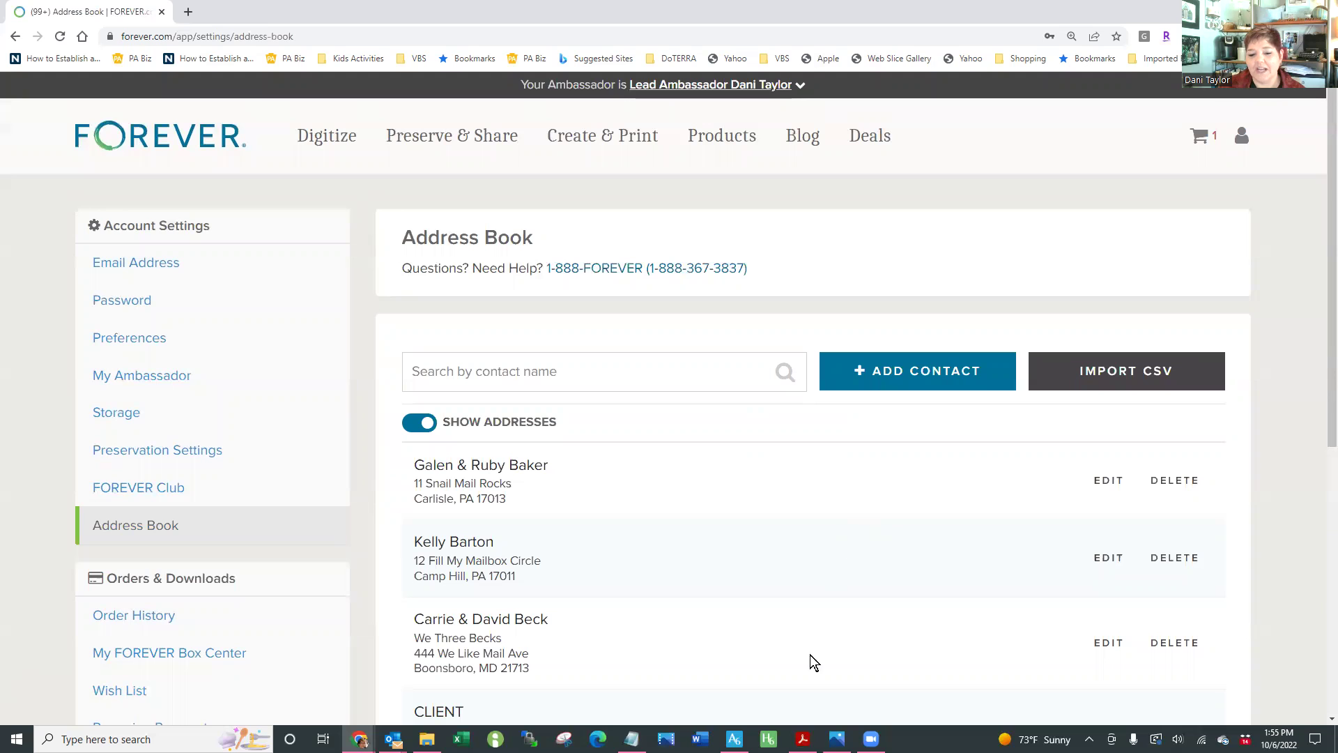
click(837, 738)
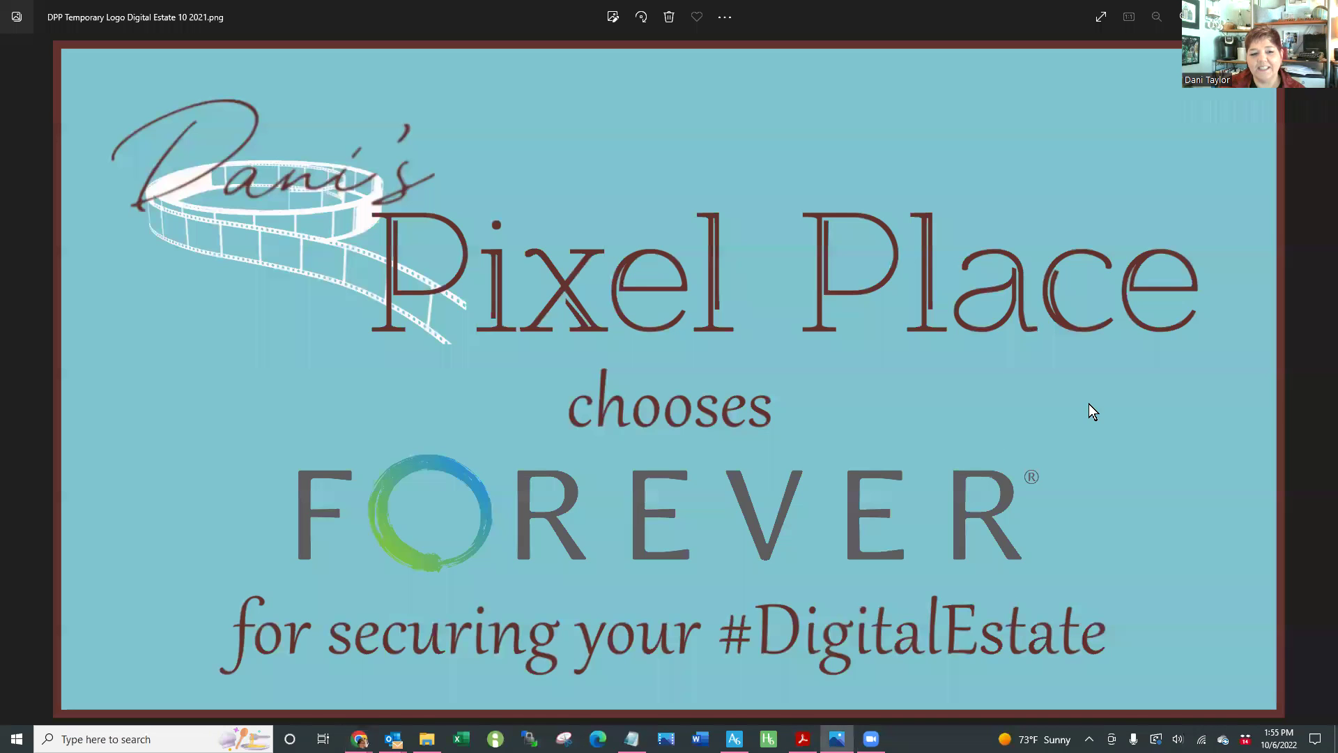